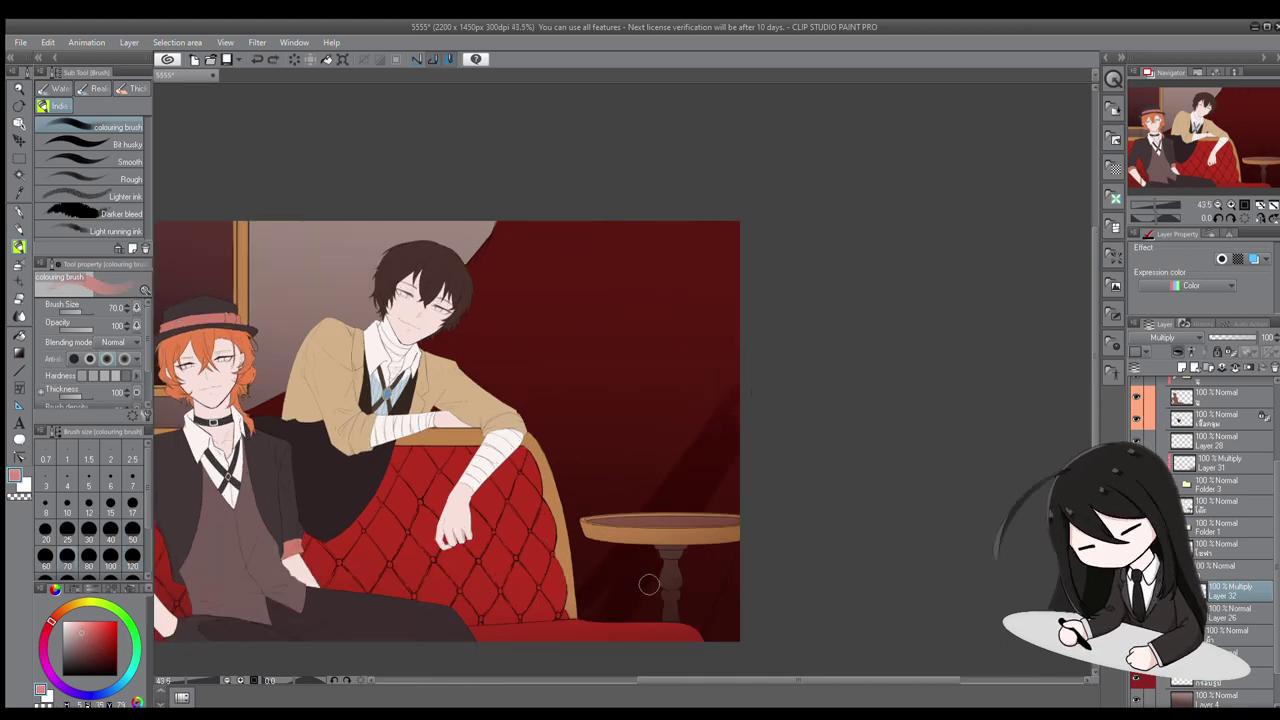
Paint a long dark diagonal fold on the red curtain with the colouring brush on the Multiply Layer 32
scroll(502, 310, "down", 3)
scroll(556, 270, "up", 2)
left_click_drag(523, 374, 628, 352)
scroll(80, 347, "down", 3)
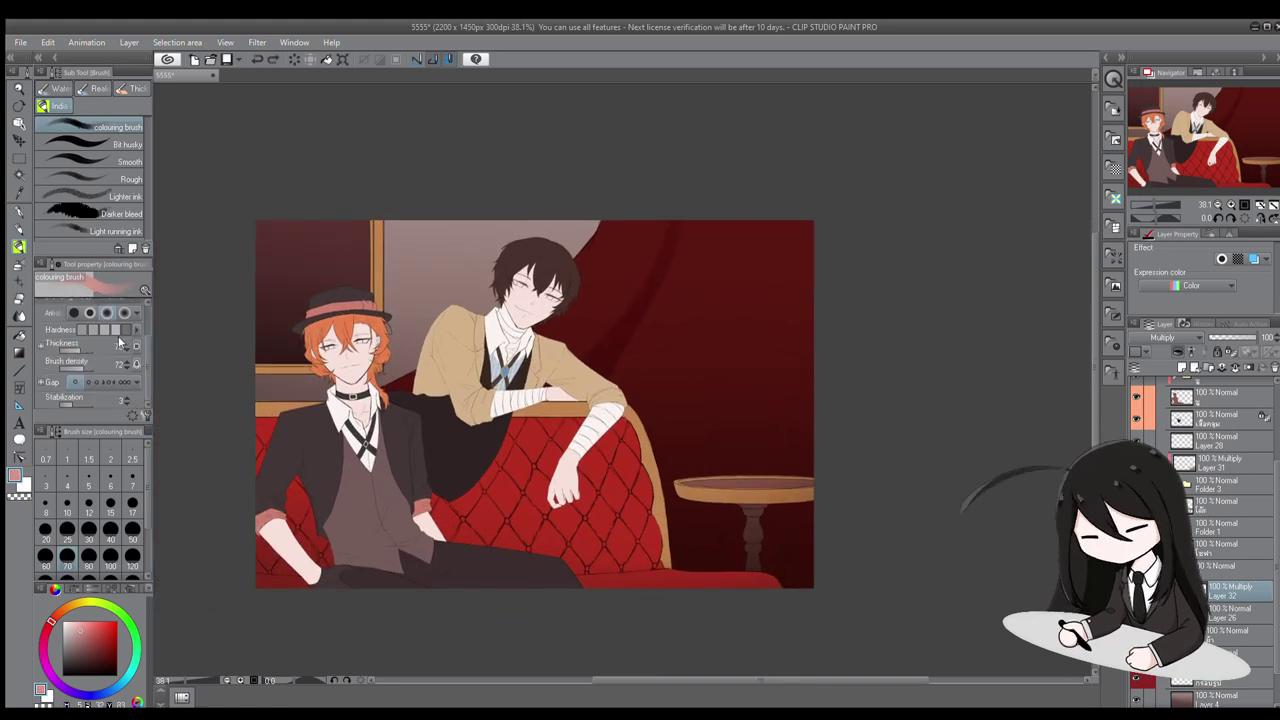
key("bracketleft")
key("bracketleft")
key("bracketleft")
scroll(710, 320, "up", 2)
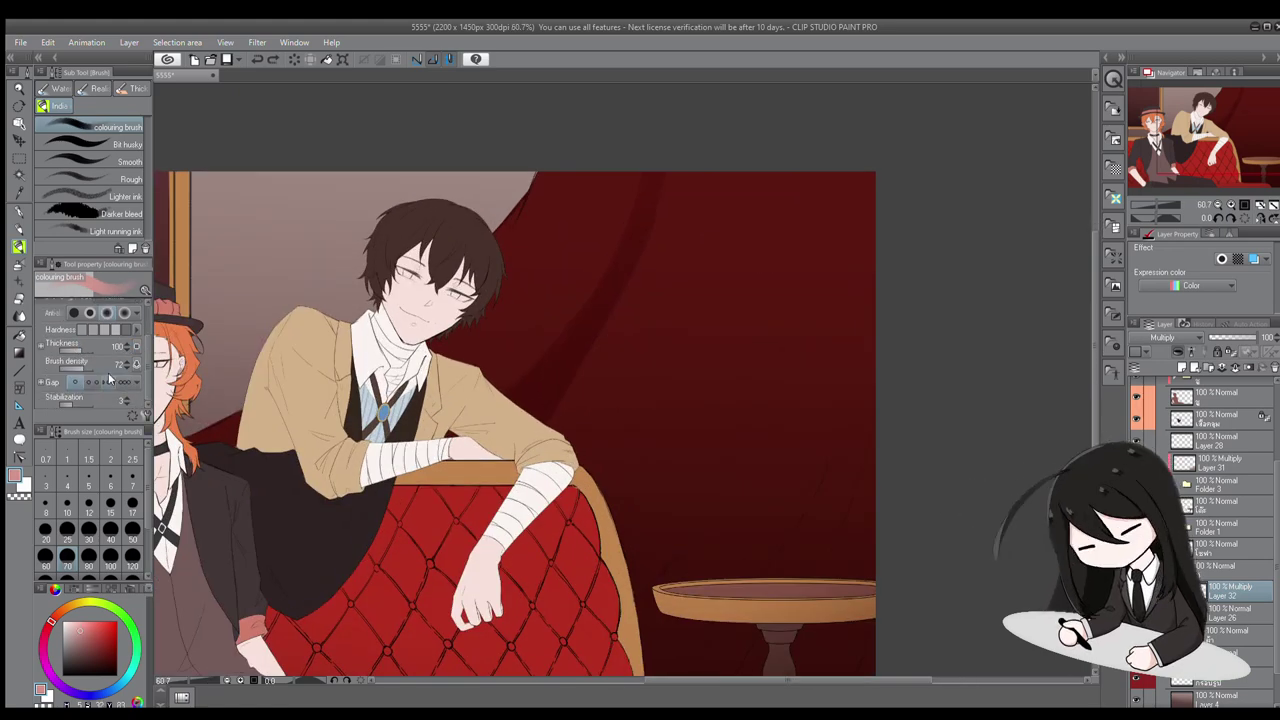
left_click_drag(101, 399, 50, 401)
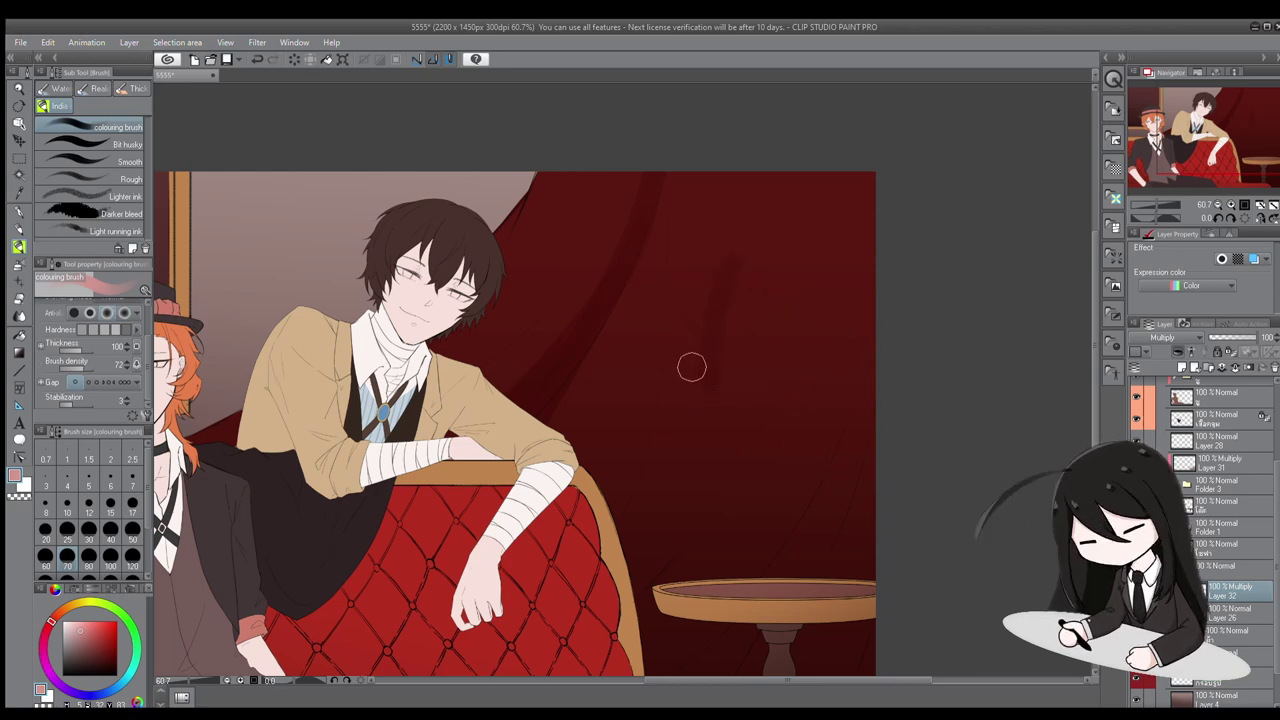
Set the colouring brush's thickness to 51 for narrower curtain strokes
left_click(113, 143)
left_click(113, 127)
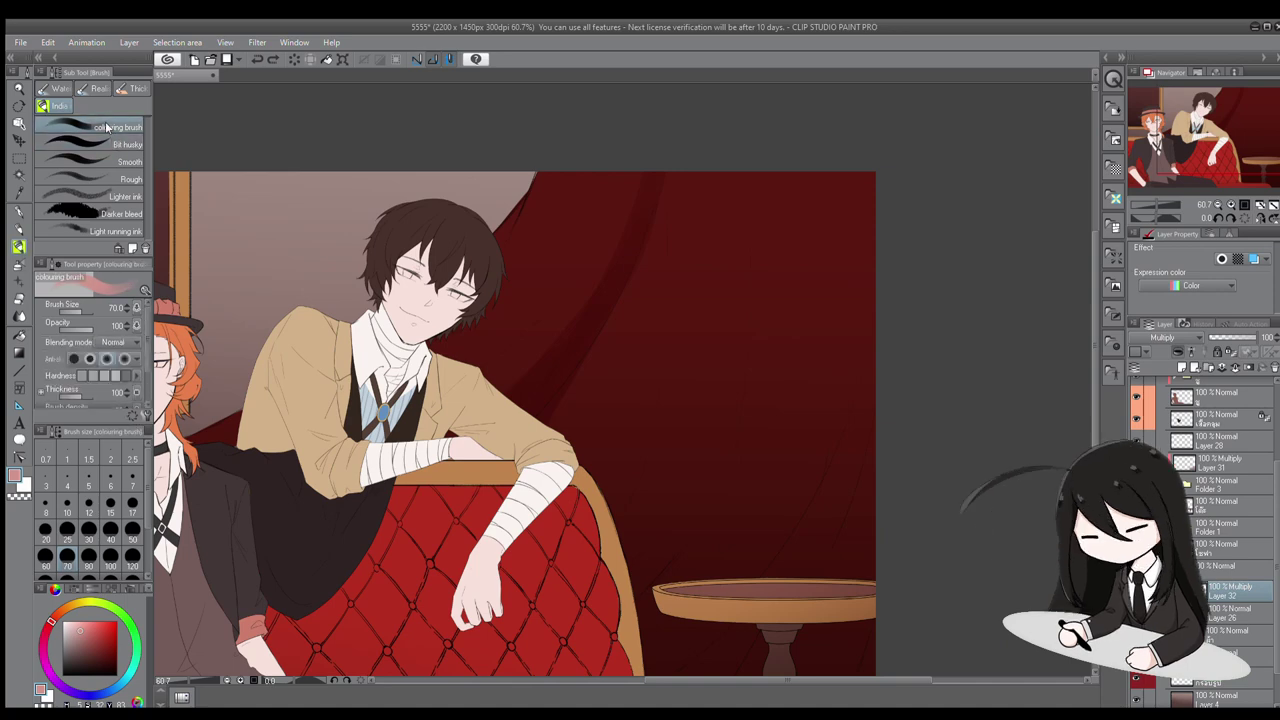
left_click(82, 347)
left_click_drag(82, 347, 64, 347)
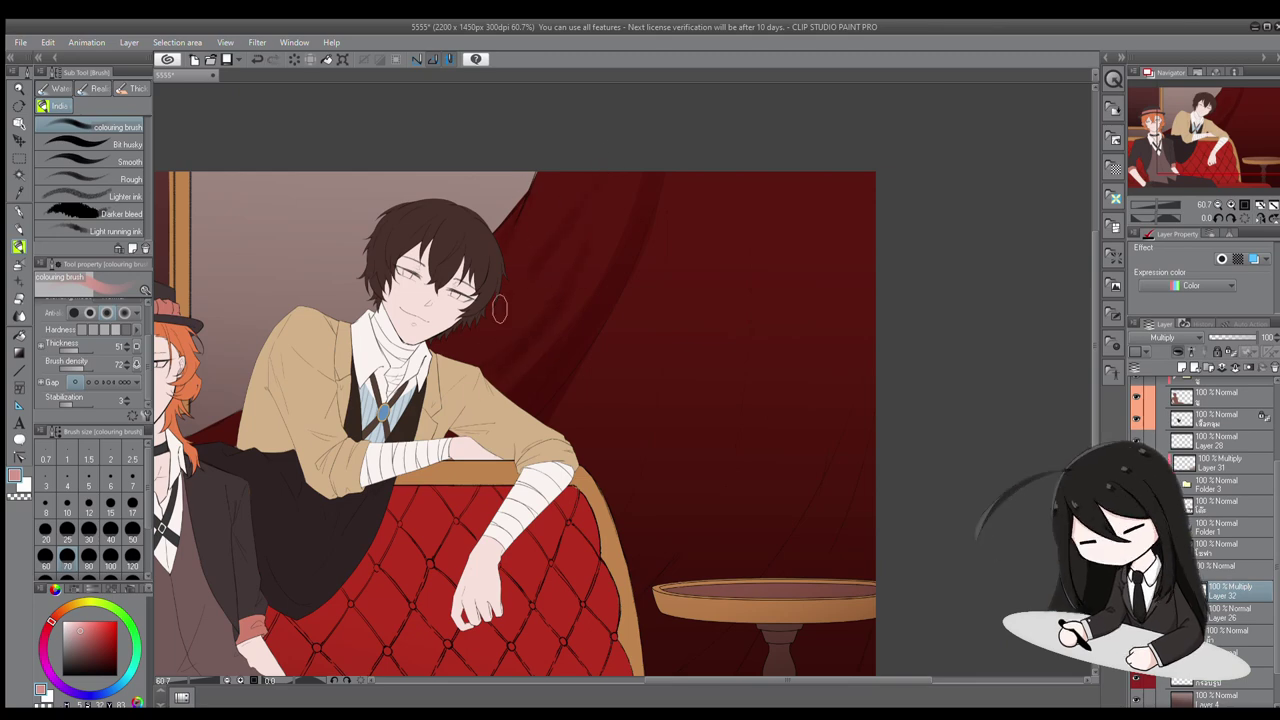
Paint dark vertical folds across the rest of the red curtain, from behind the dark-haired man to the table
left_click_drag(543, 191, 621, 226)
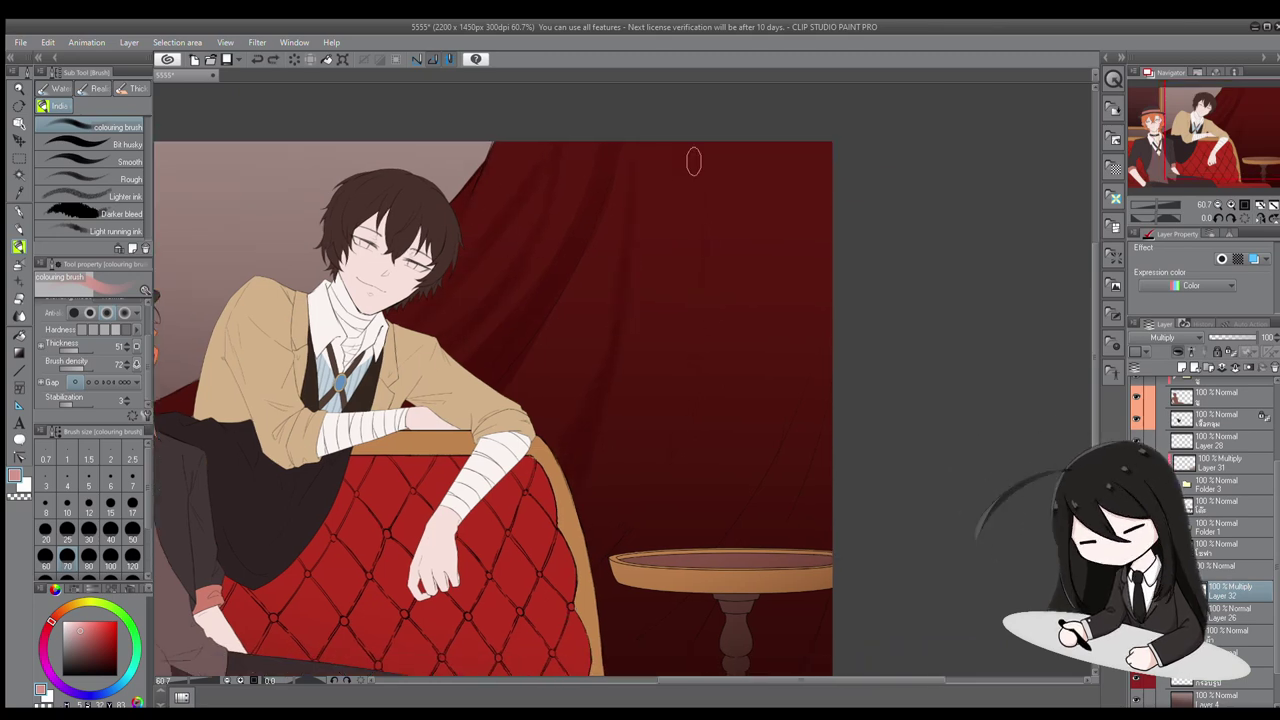
scroll(607, 440, "down", 3)
scroll(669, 473, "up", 3)
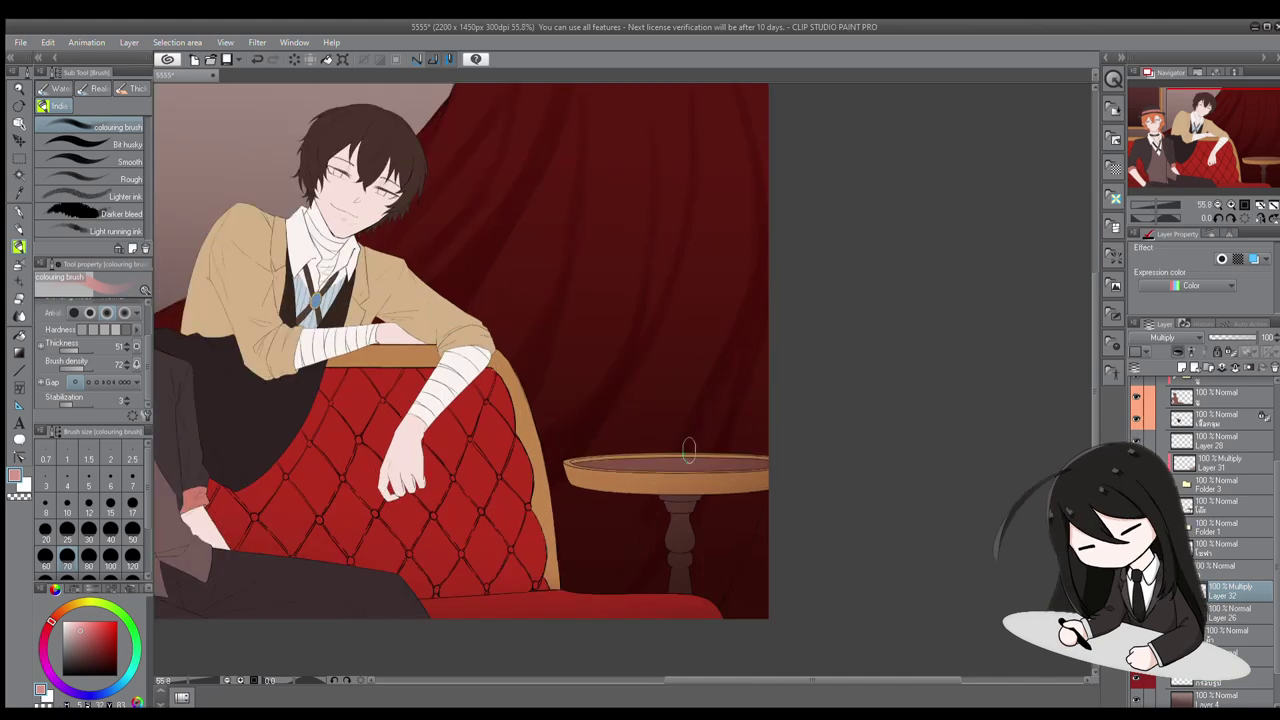
scroll(796, 238, "down", 2)
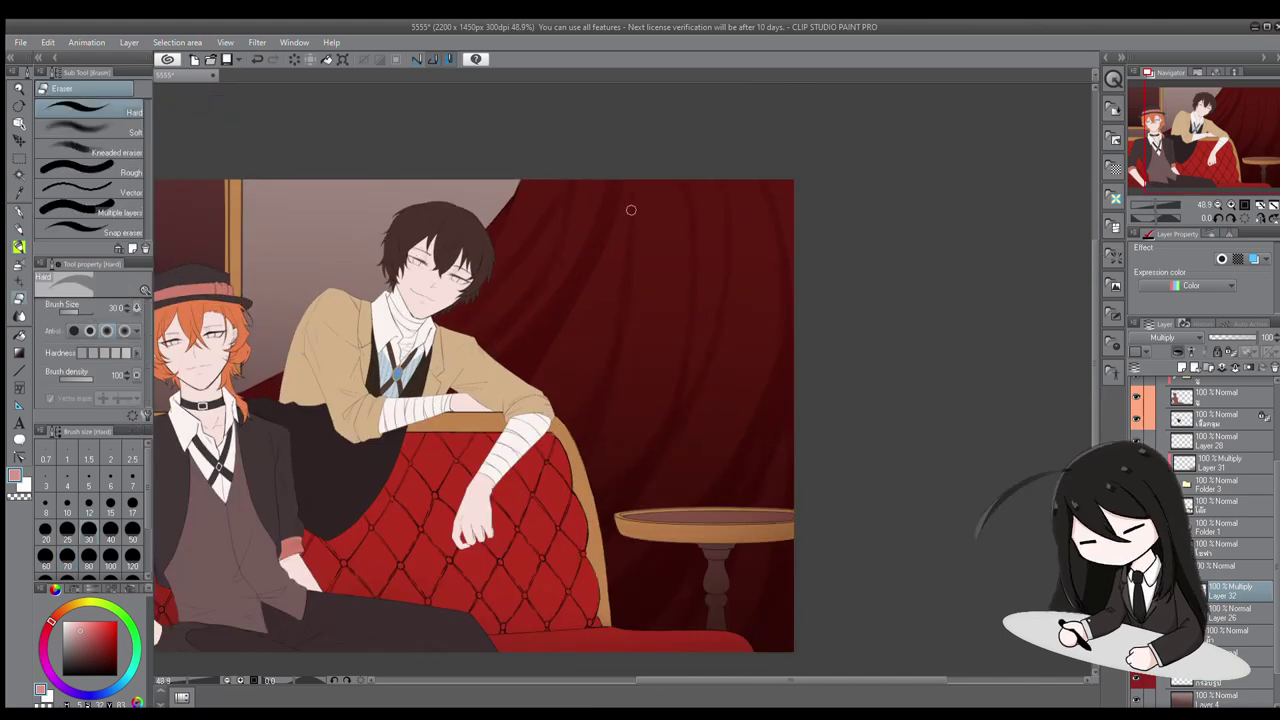
scroll(646, 220, "down", 1)
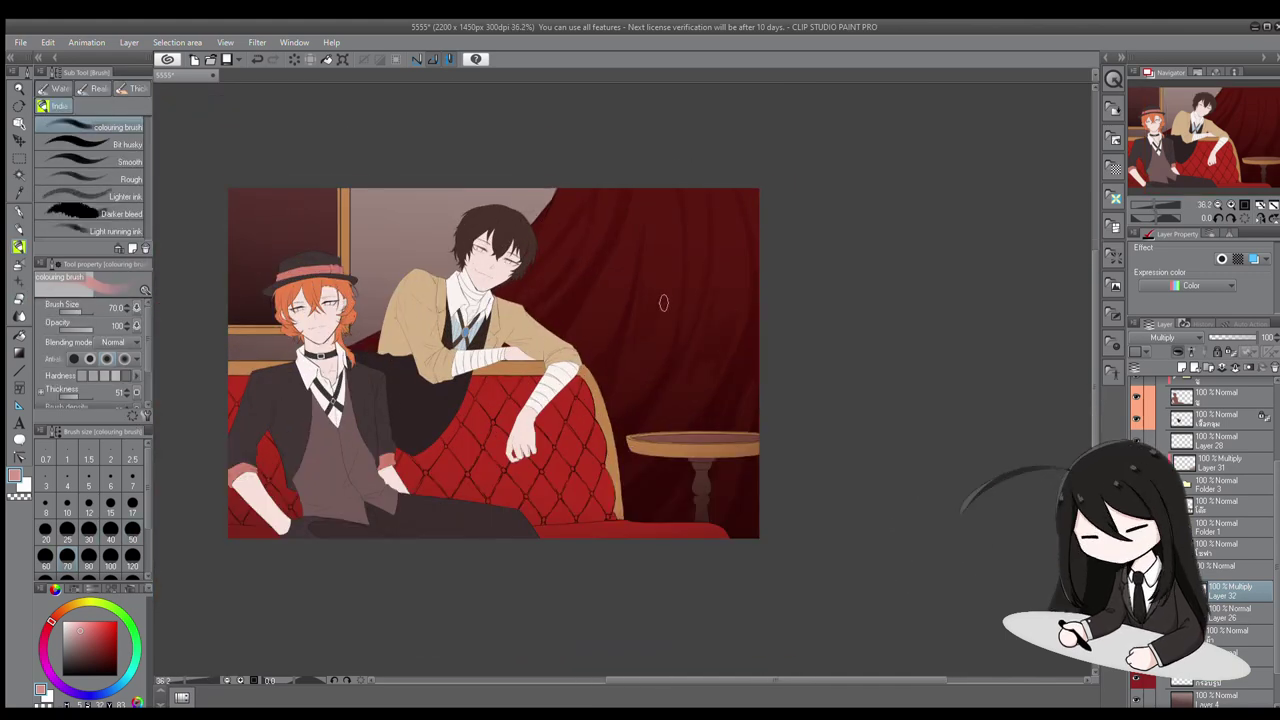
Refine the curtain folds by alternately erasing and repainting them, and soften them by blending
key("e")
key("b")
key("e")
key("b")
scroll(700, 149, "up", 2)
key("j")
left_click(117, 140)
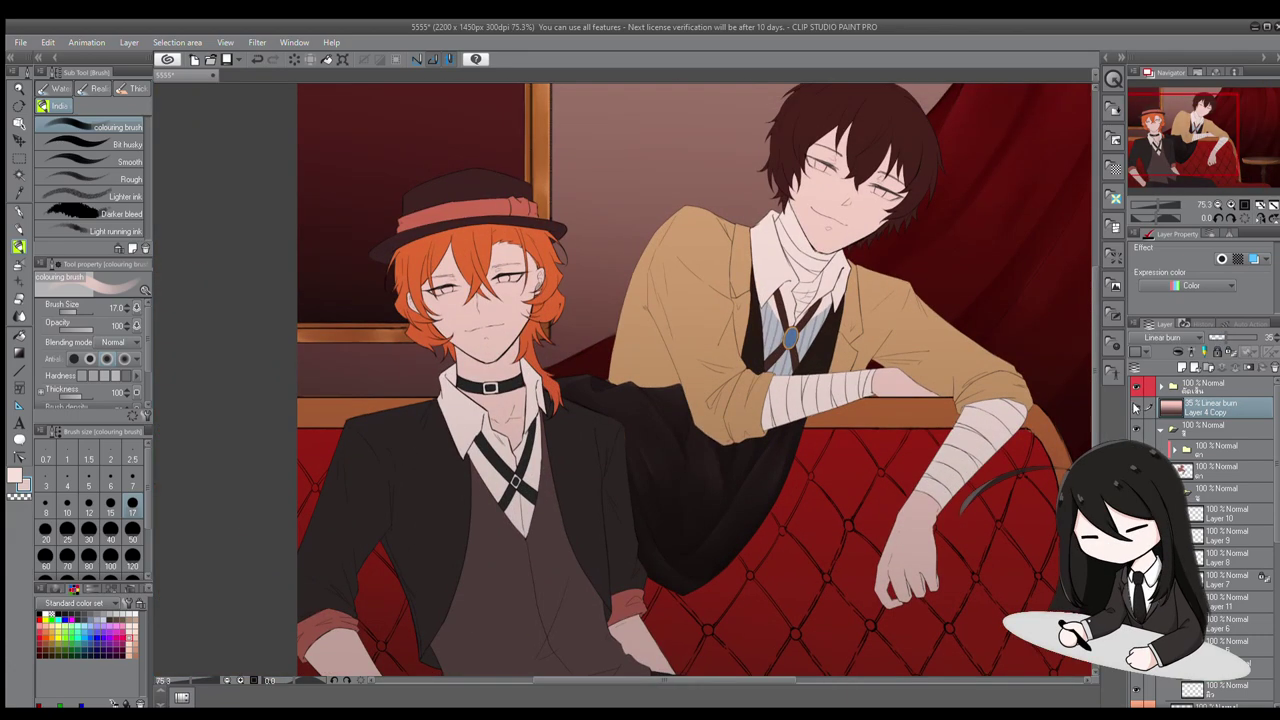
Paint base skin shadows under the orange-haired man's chin and on his nose, ear and lower lip, reducing the colouring brush to size 7
scroll(670, 380, "up", 4)
mouse_move(562, 420)
left_mouse_down()
mouse_move(637, 388)
mouse_move(540, 415)
left_mouse_up()
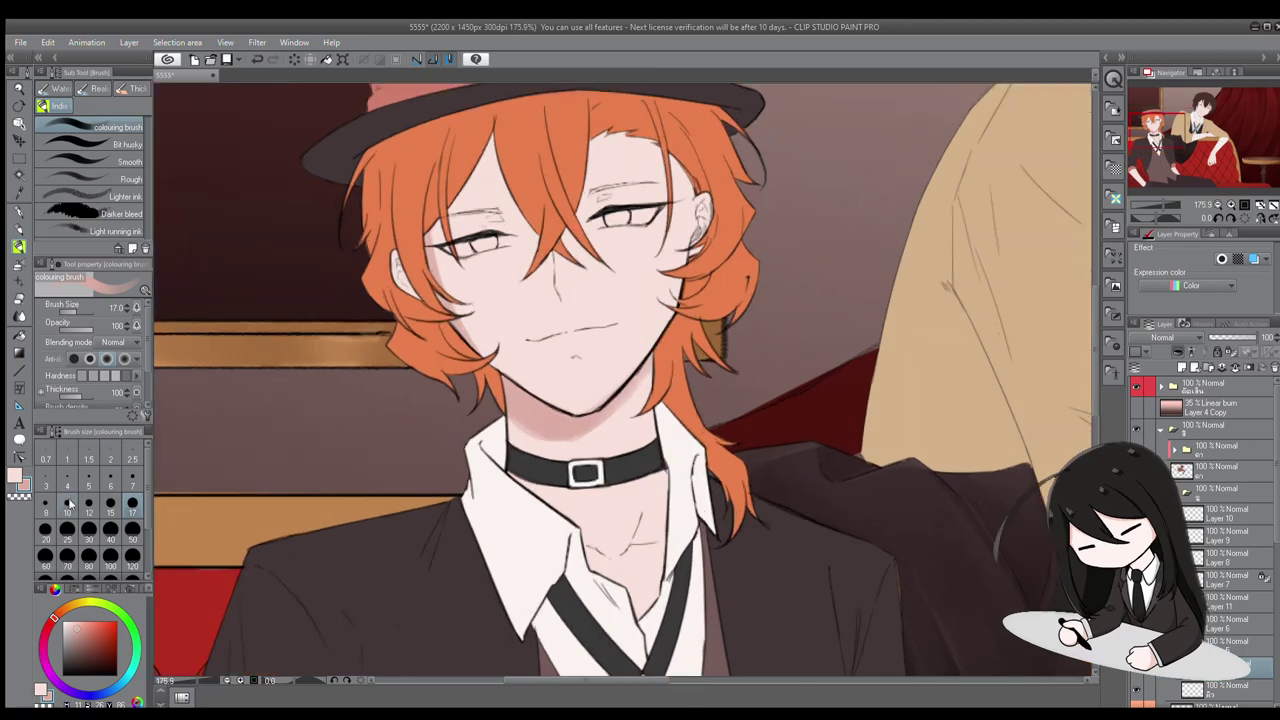
left_click(68, 505)
left_click(132, 480)
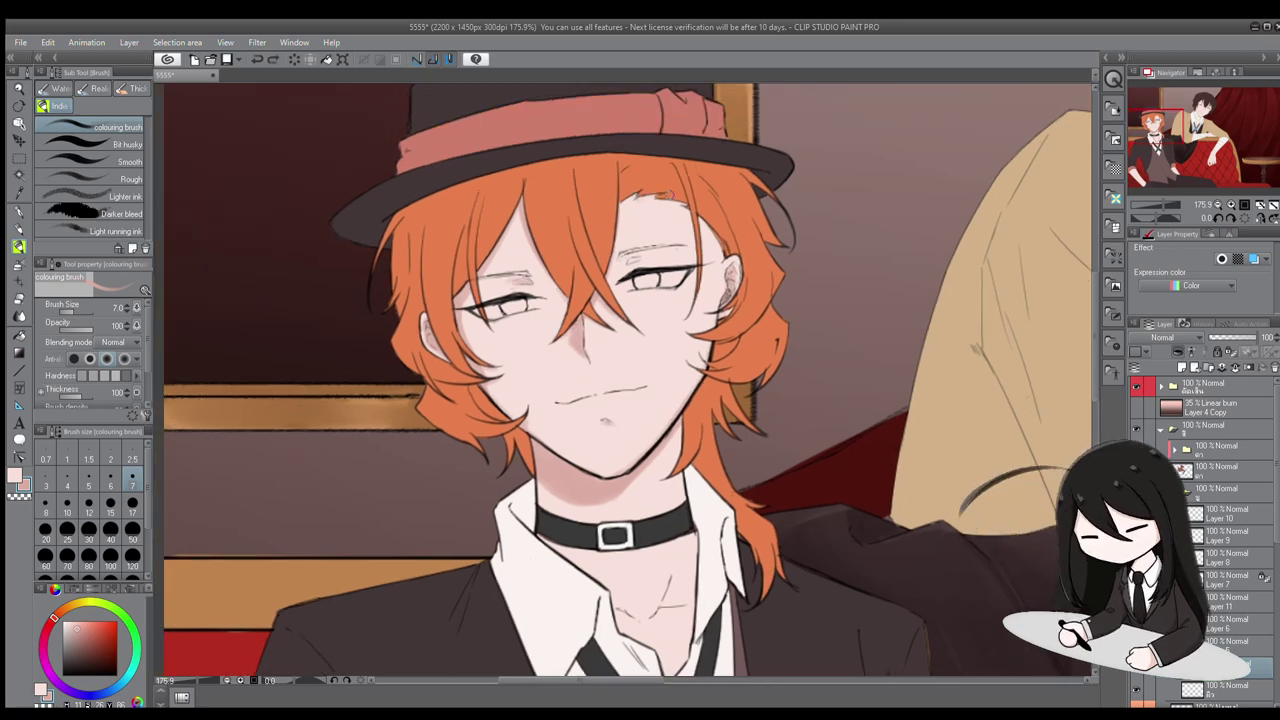
scroll(493, 362, "down", 3)
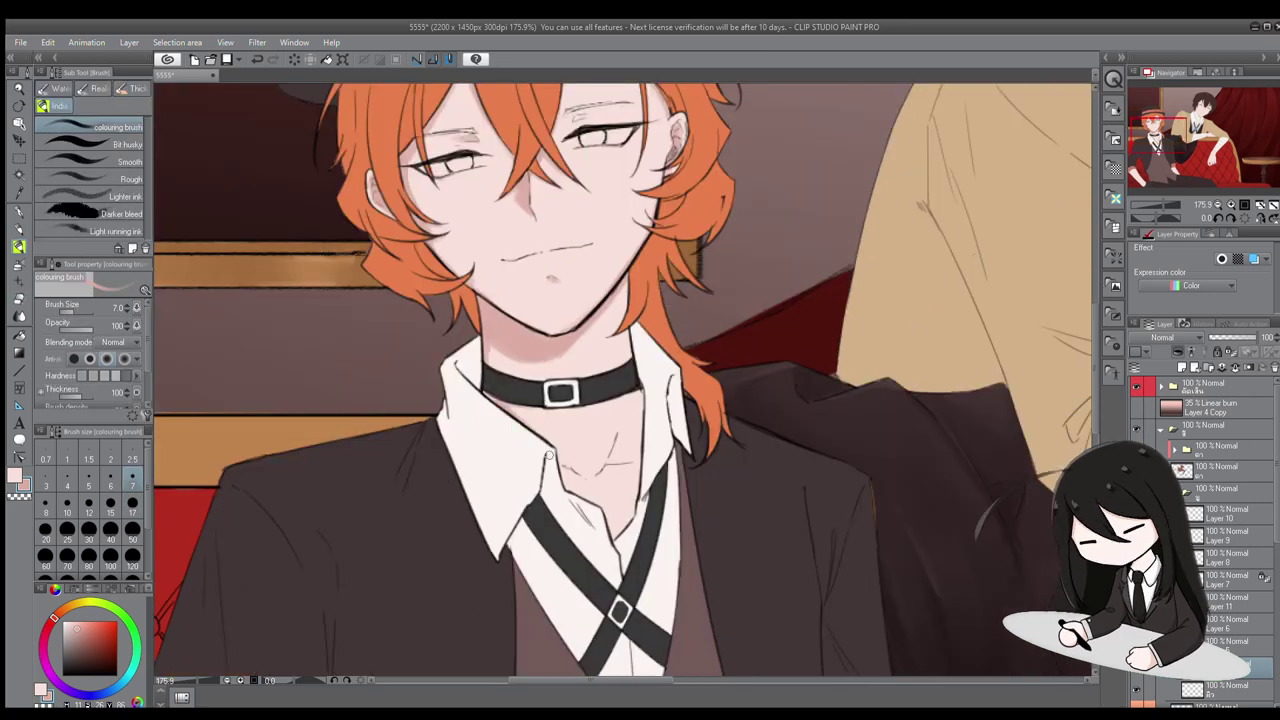
Shade the orange-haired man's collarbone and chest with the colouring brush at size 10, and blend the shadows
scroll(607, 530, "up", 2)
key("bracketright")
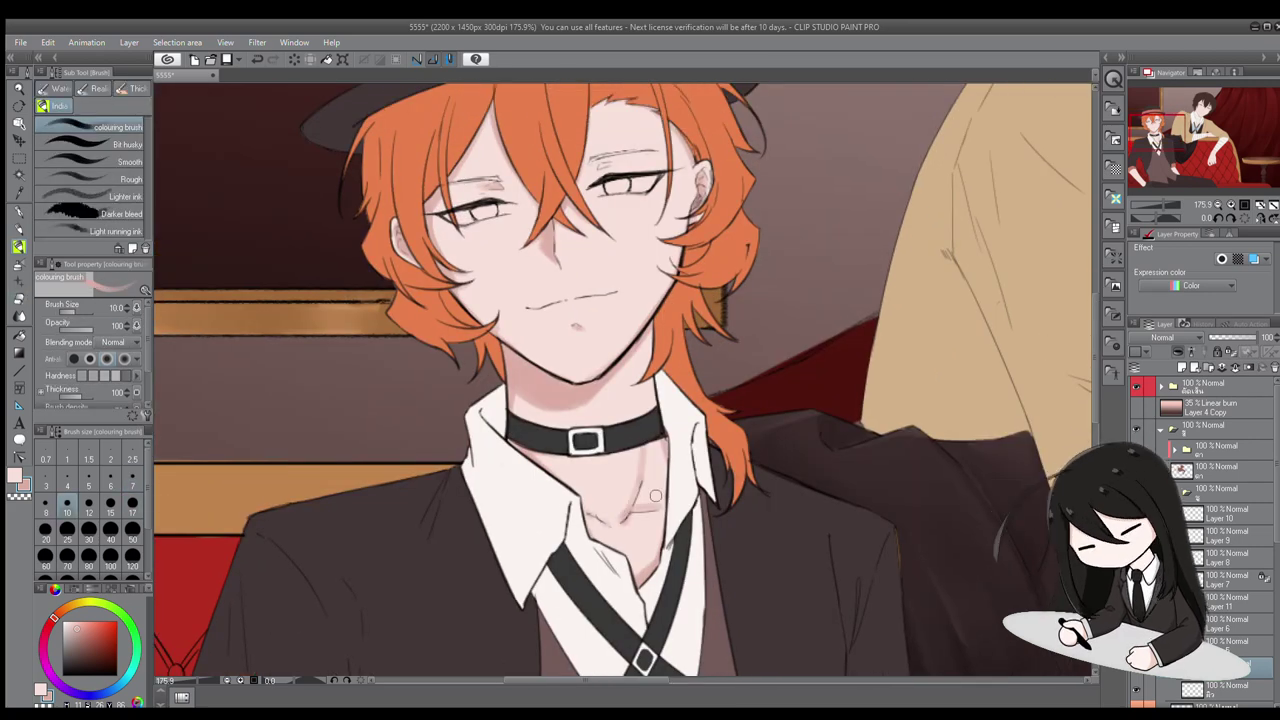
key("j")
scroll(623, 437, "up", 3)
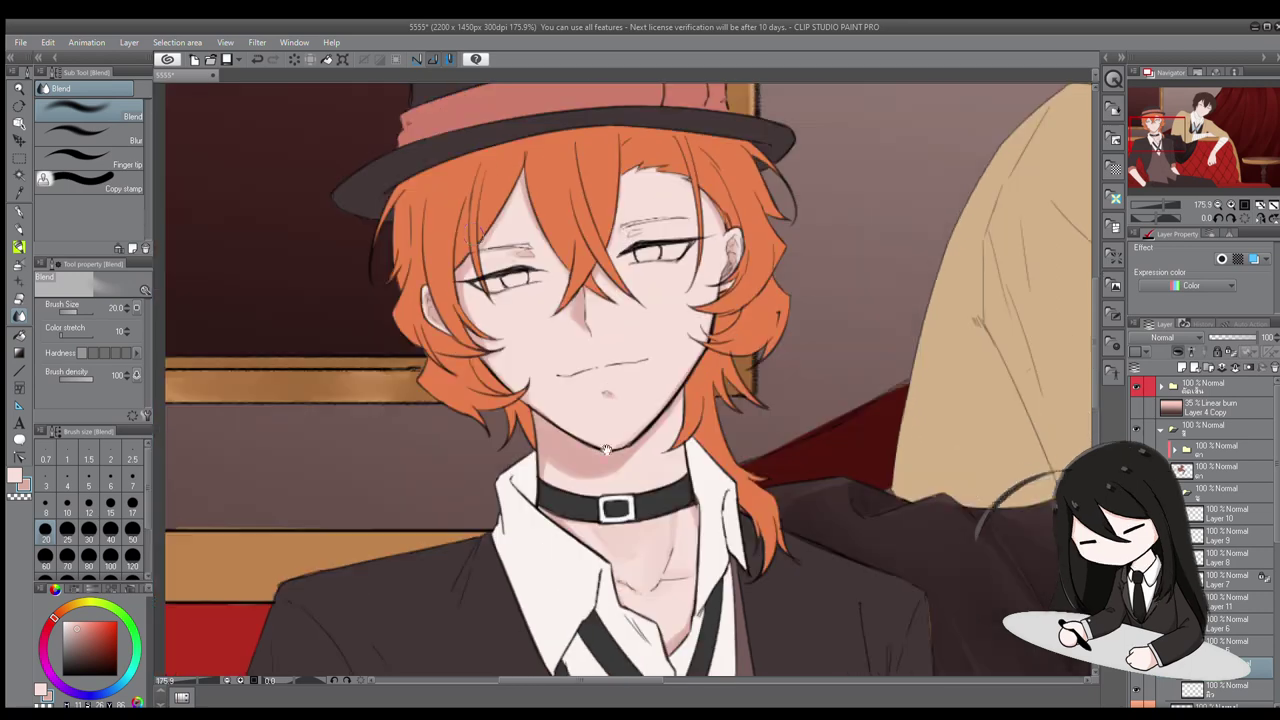
key("b")
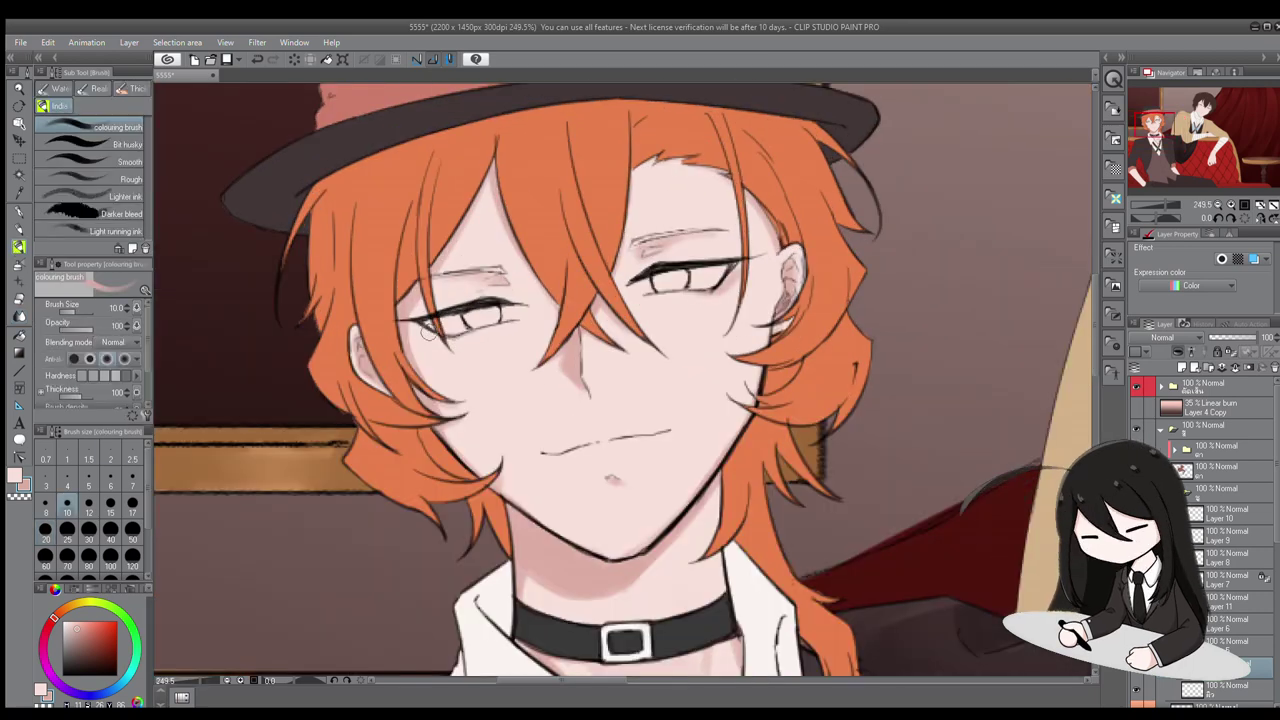
Paint and blend soft skin shadows around the orange-haired man's eyes, nose and mouth, using Blend at size 17 and the brush at size 7
key("j")
key("b")
key("j")
scroll(578, 345, "up", 2)
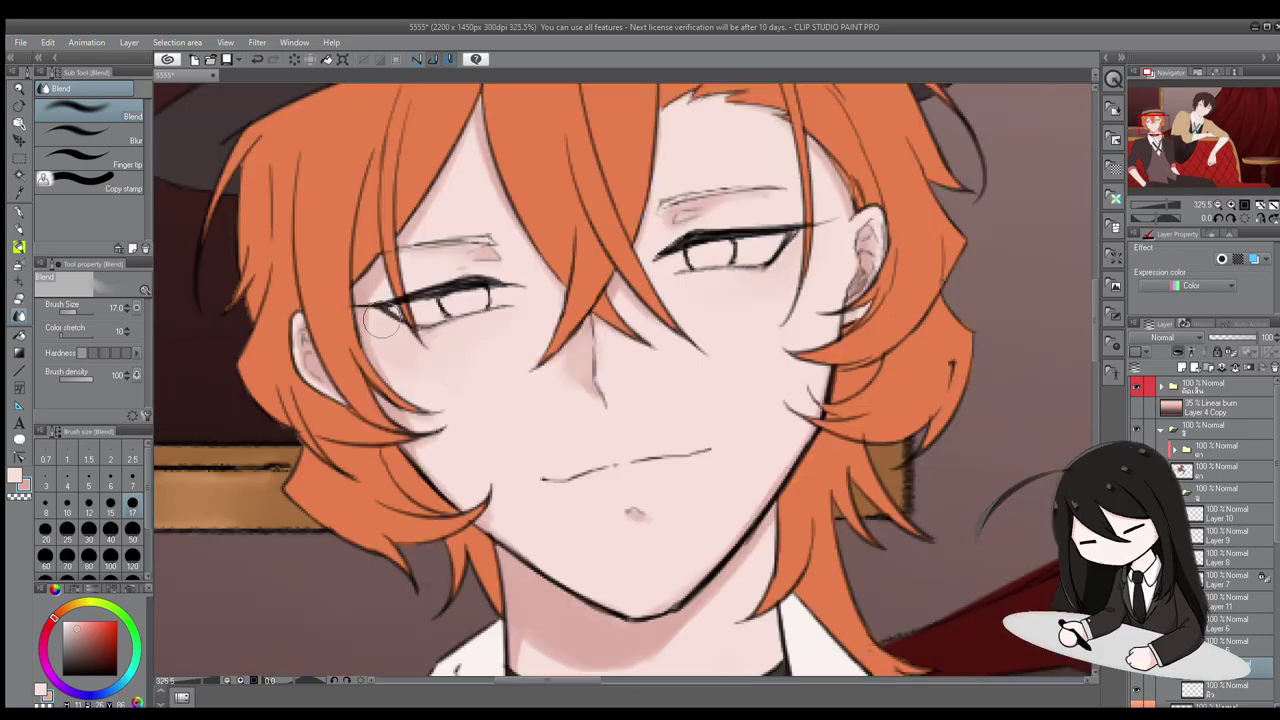
key("b")
key("j")
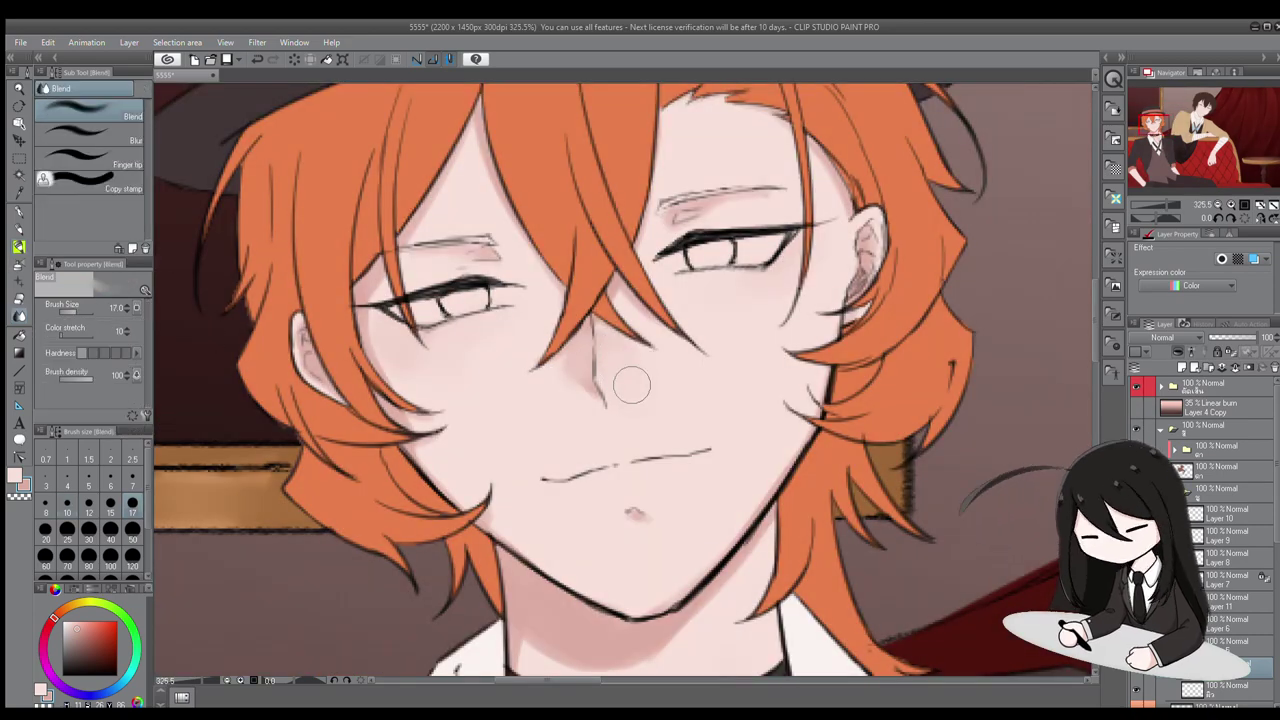
scroll(643, 392, "down", 3)
key("b")
scroll(580, 436, "up", 5)
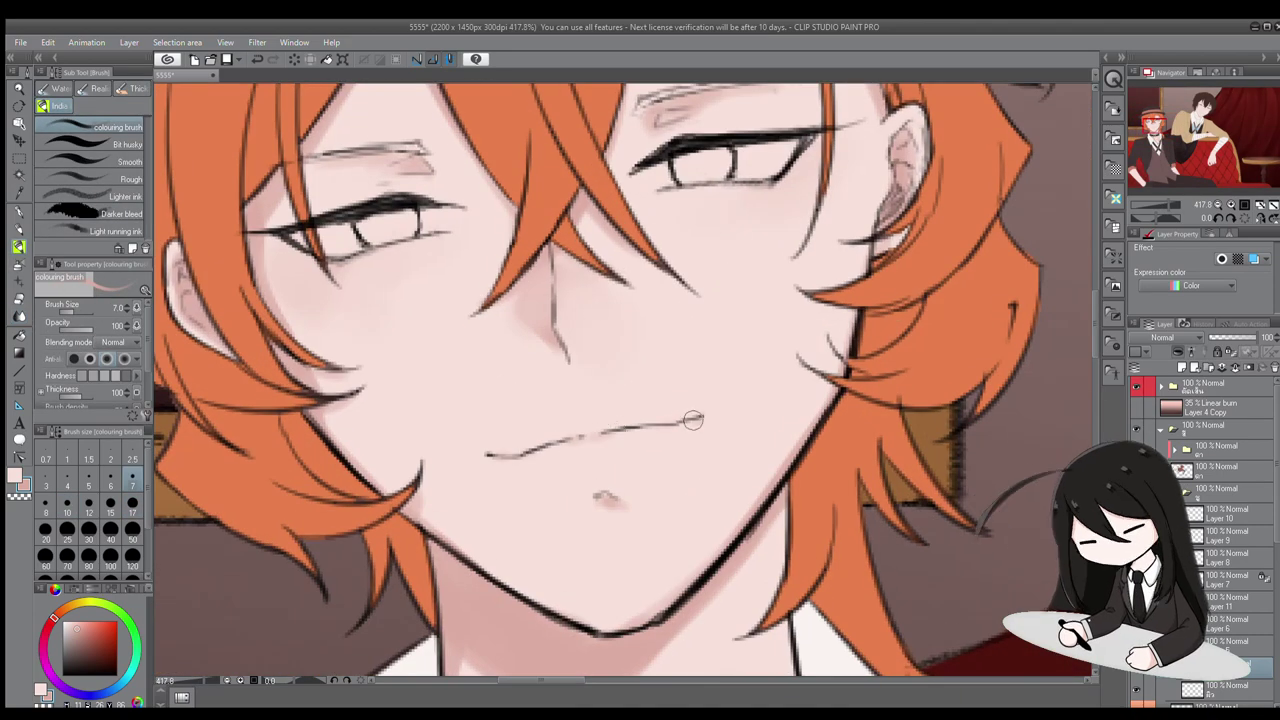
scroll(696, 420, "down", 6)
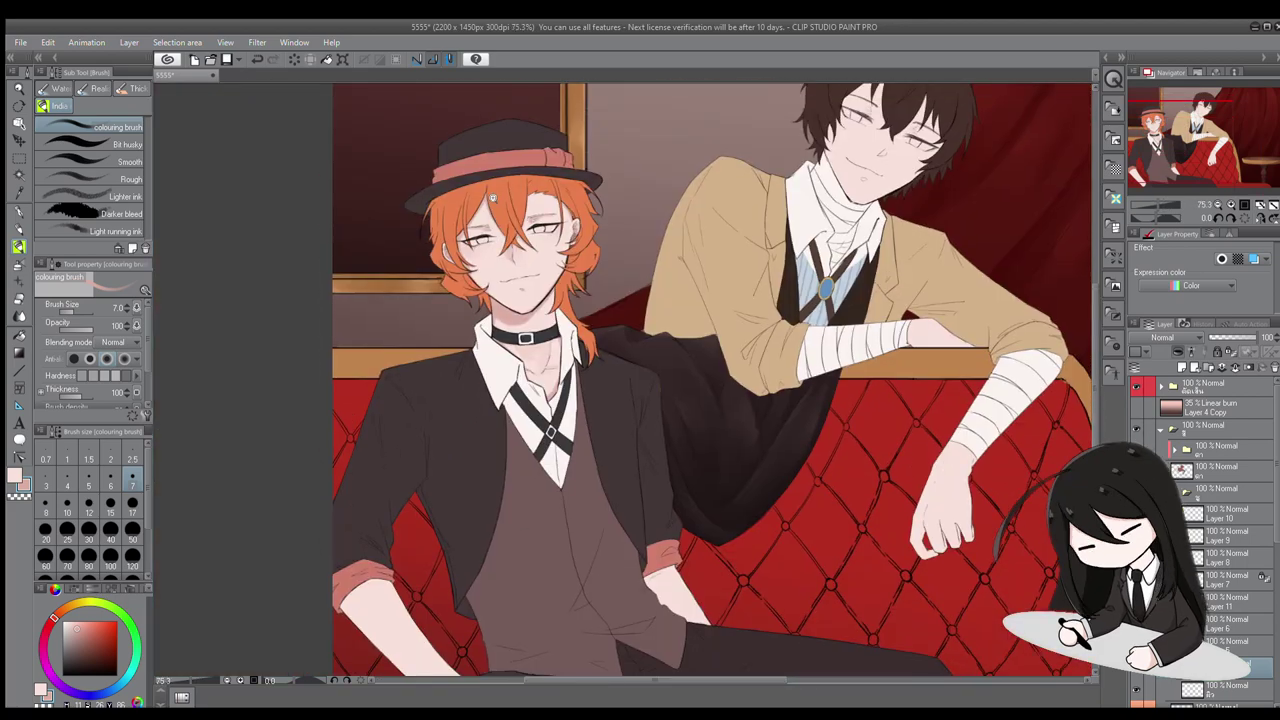
Shade both of the orange-haired man's bare forearms along their edges and smooth the shadows with Blend at size 17
scroll(318, 460, "up", 2)
mouse_move(299, 480)
left_mouse_down()
mouse_move(410, 620)
mouse_move(285, 440)
left_mouse_up()
left_click_drag(620, 360, 690, 420)
left_click_drag(587, 304, 751, 474)
key("j")
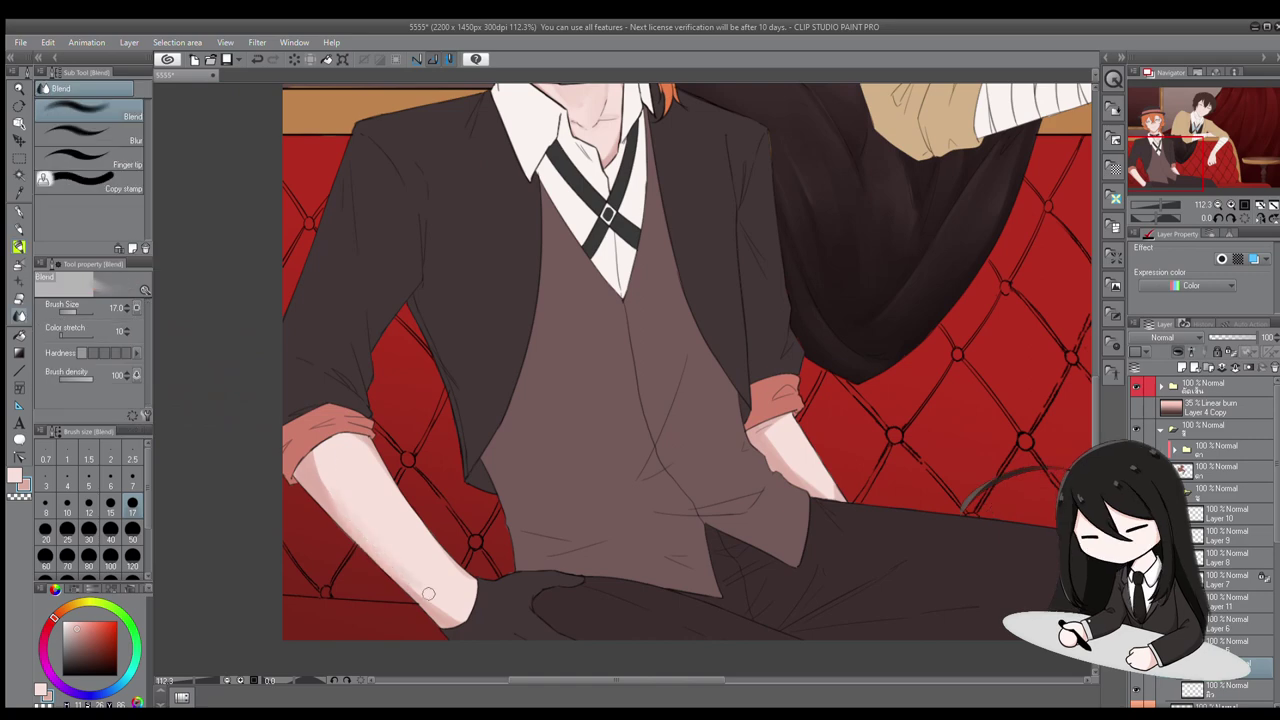
left_click_drag(320, 449, 350, 467)
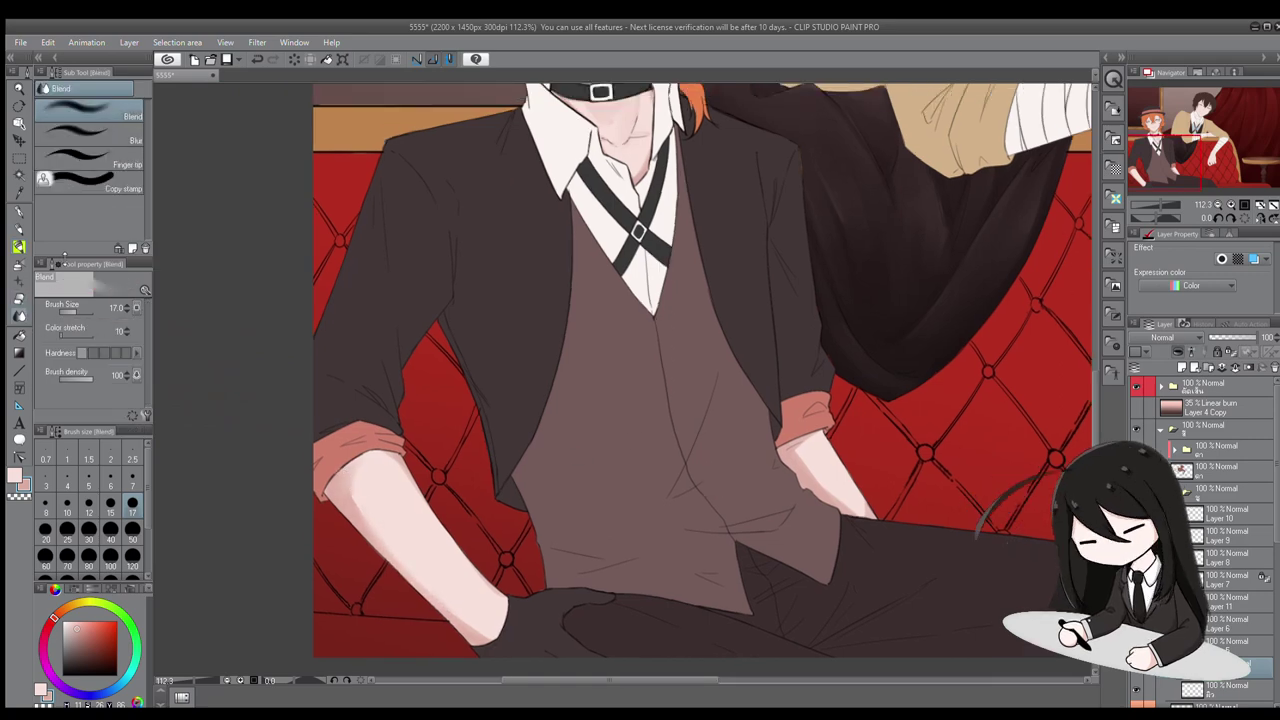
left_click_drag(244, 416, 192, 398)
scroll(192, 398, "down", 4)
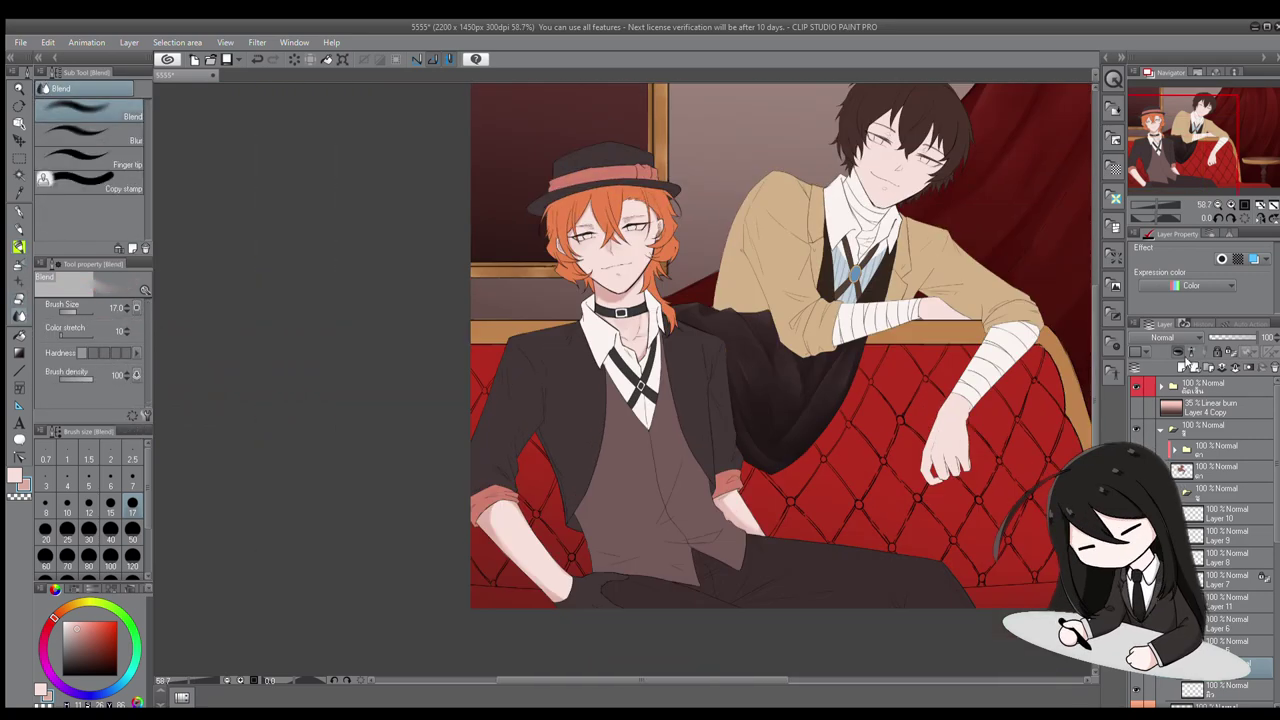
Deepen the shadows under the orange-haired man's chin and around his eyes in a darker pink, starting with brush size 12, and blend them
scroll(600, 195, "up", 6)
key("b")
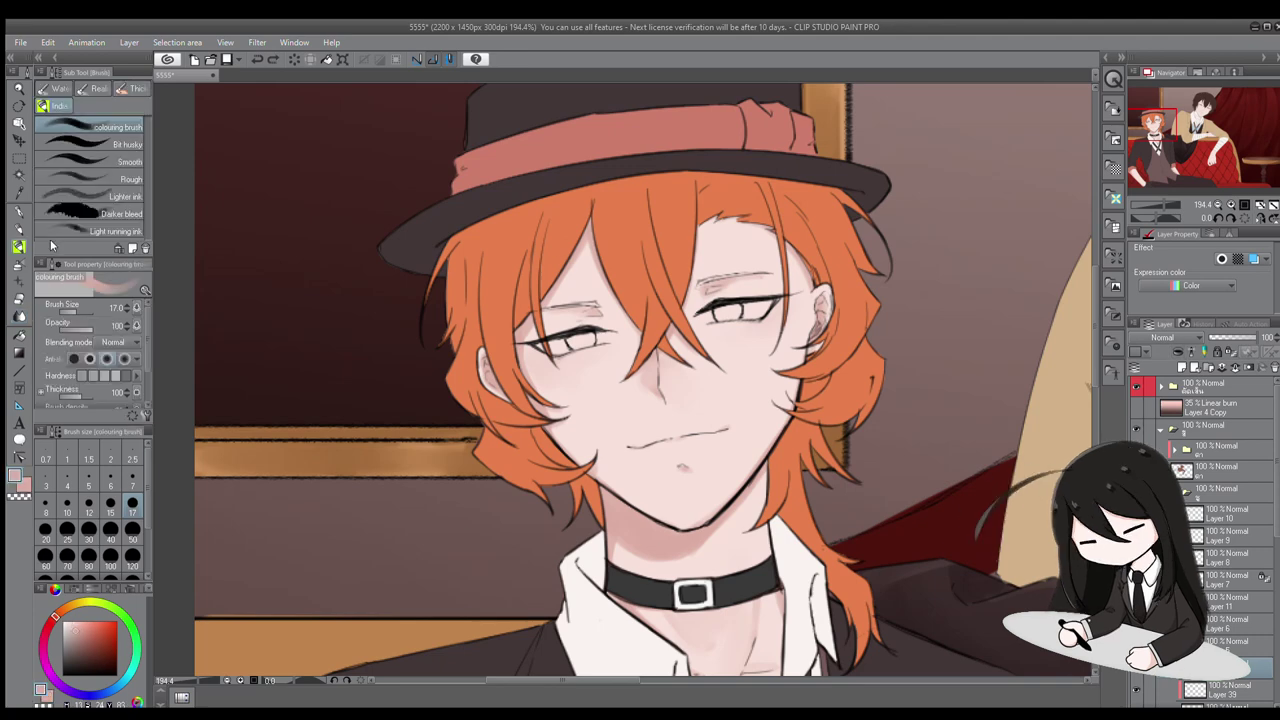
key("bracketleft")
key("bracketleft")
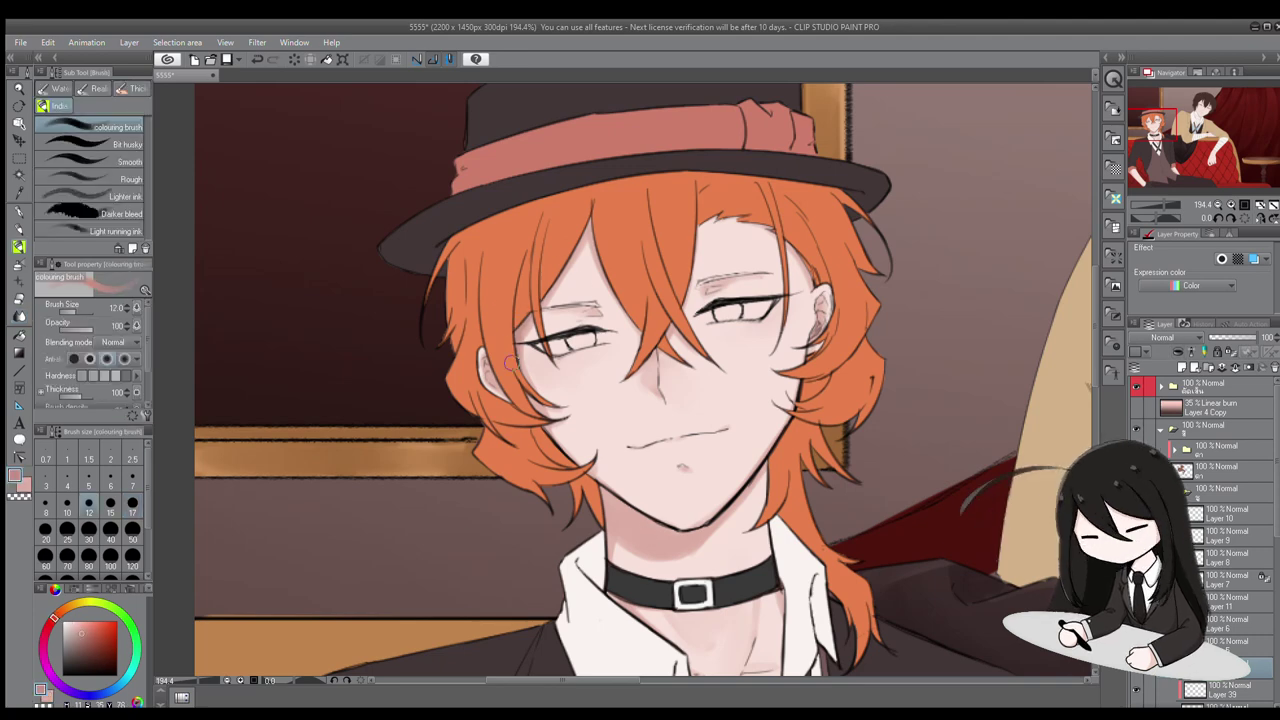
left_click(60, 88)
key("j")
left_click_drag(645, 530, 621, 484)
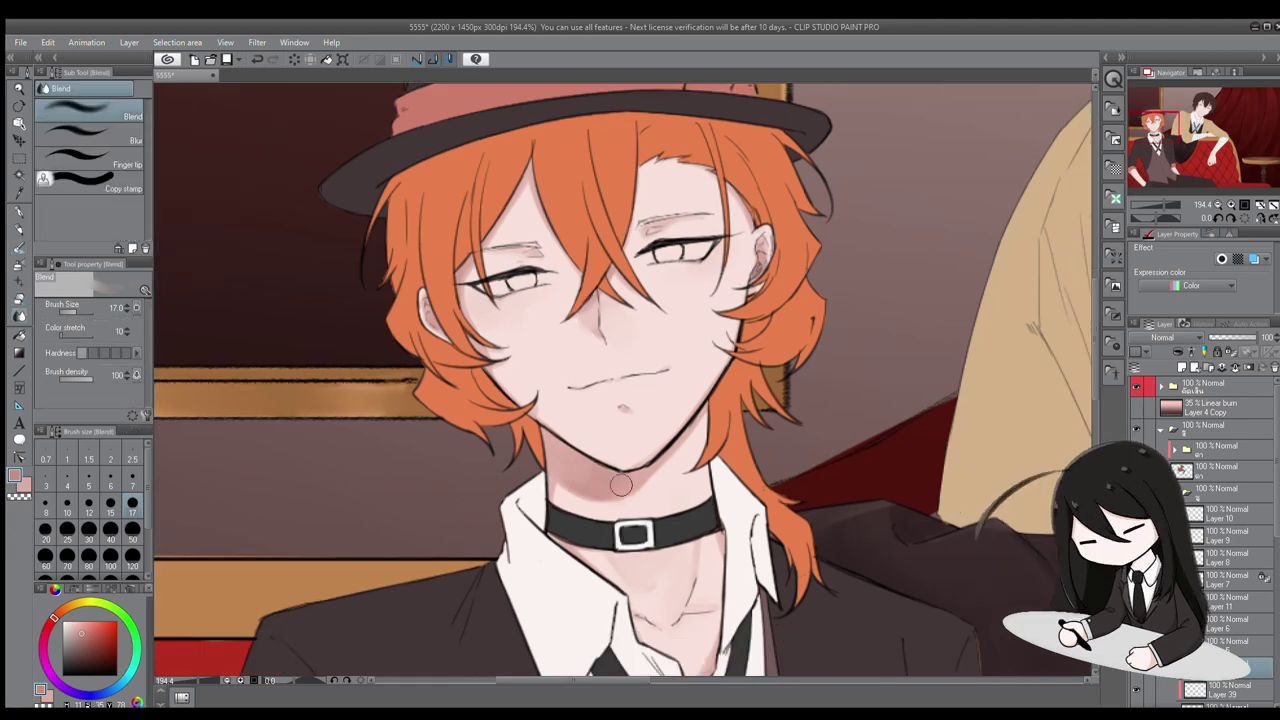
scroll(621, 484, "down", 5)
scroll(370, 304, "up", 7)
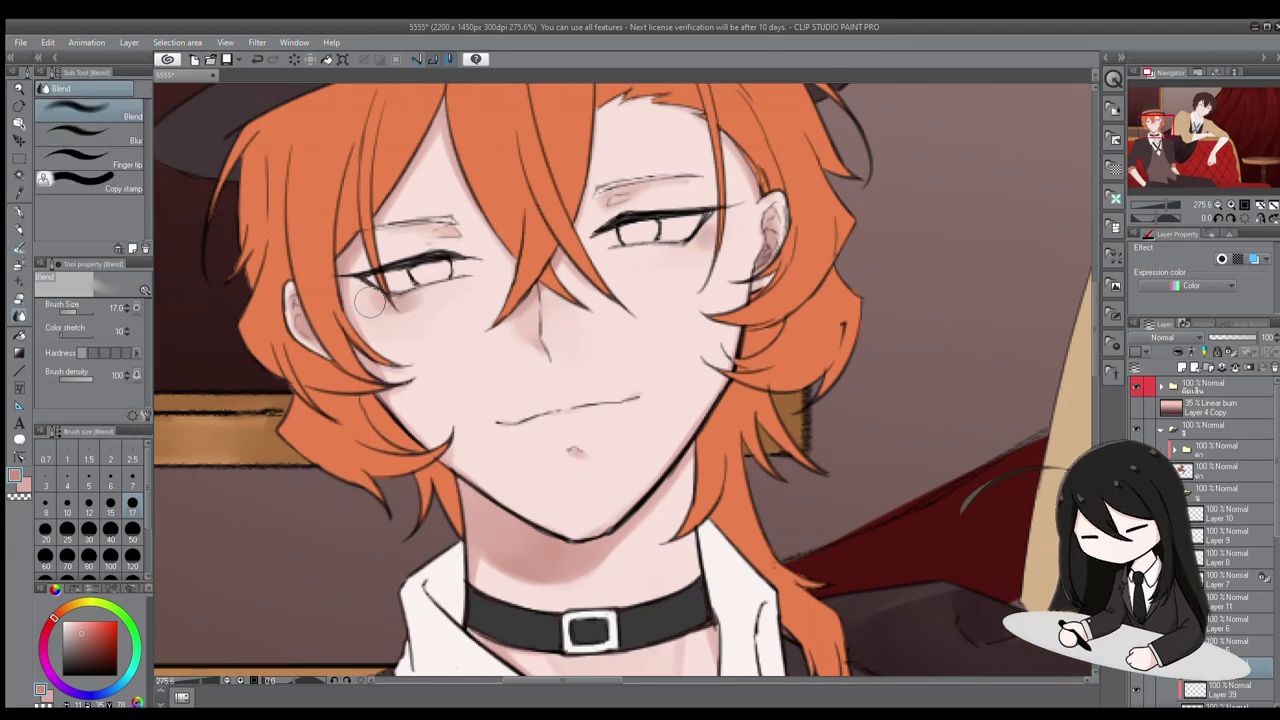
scroll(657, 333, "down", 3)
Add darker skin shading to the orange-haired man's face and neck with the Opaque watercolor brush at size 17, and blend it
left_click(18, 243)
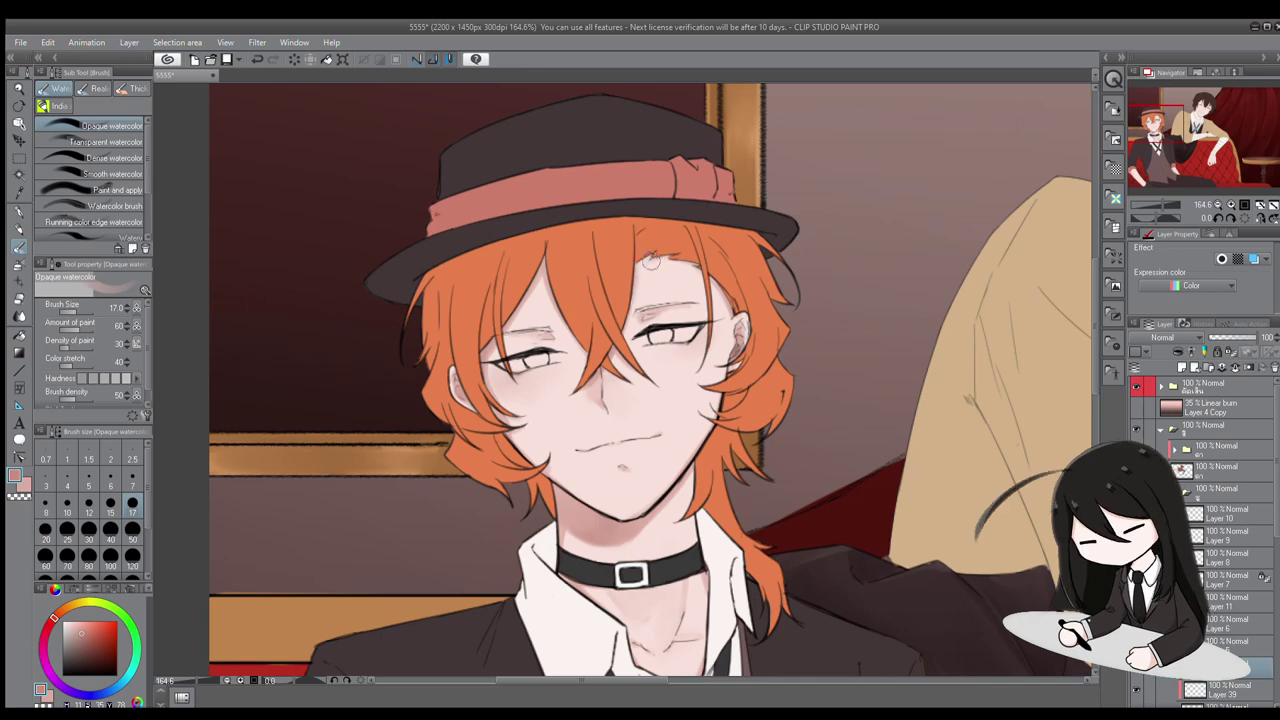
left_click_drag(660, 402, 617, 297)
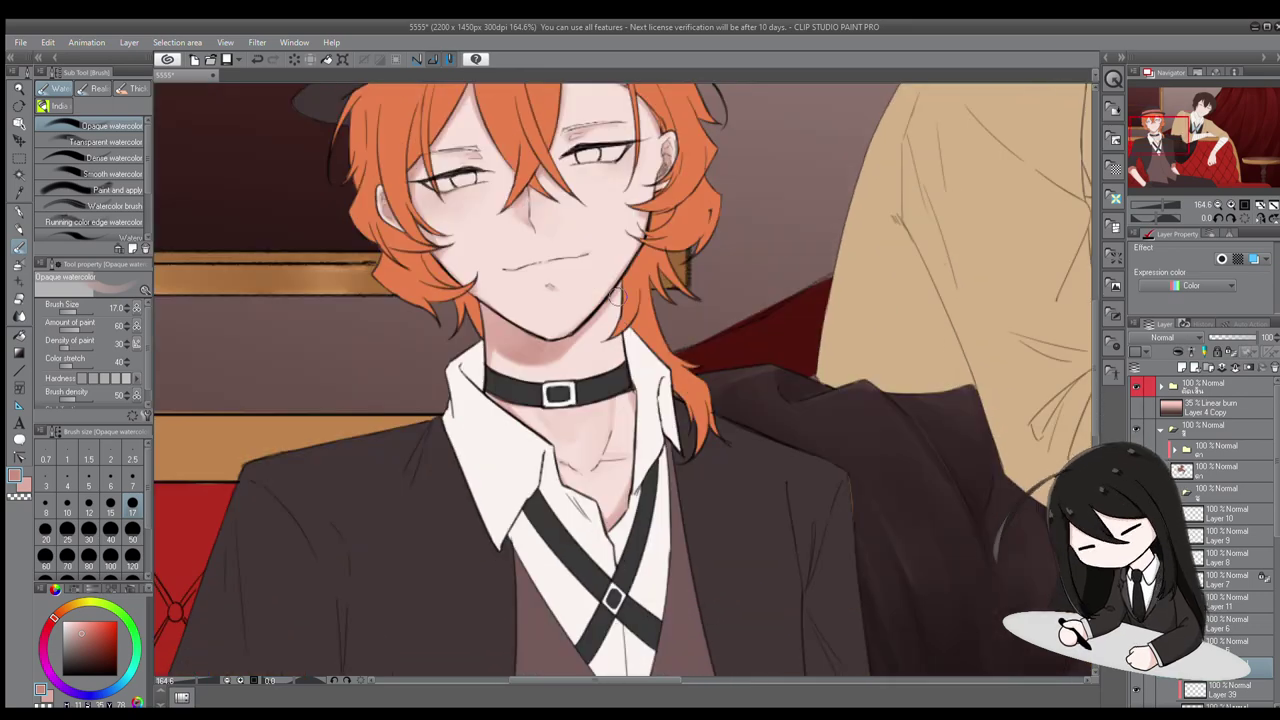
left_click_drag(620, 345, 313, 519)
key("j")
scroll(313, 519, "down", 5)
scroll(600, 200, "up", 5)
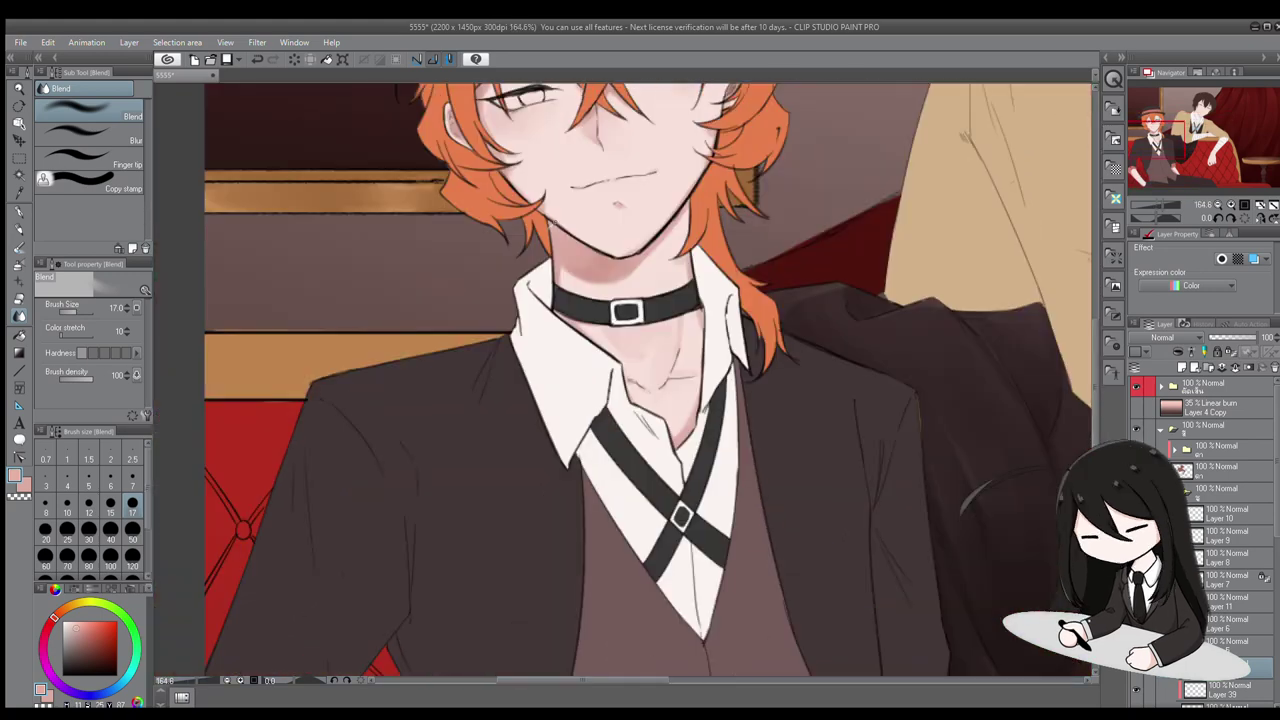
Deepen the forearm shadows below the rolled sleeves with the Opaque watercolor brush, and blend them into the skin
left_click_drag(300, 640, 450, 240)
key("b")
left_click_drag(400, 609, 400, 475)
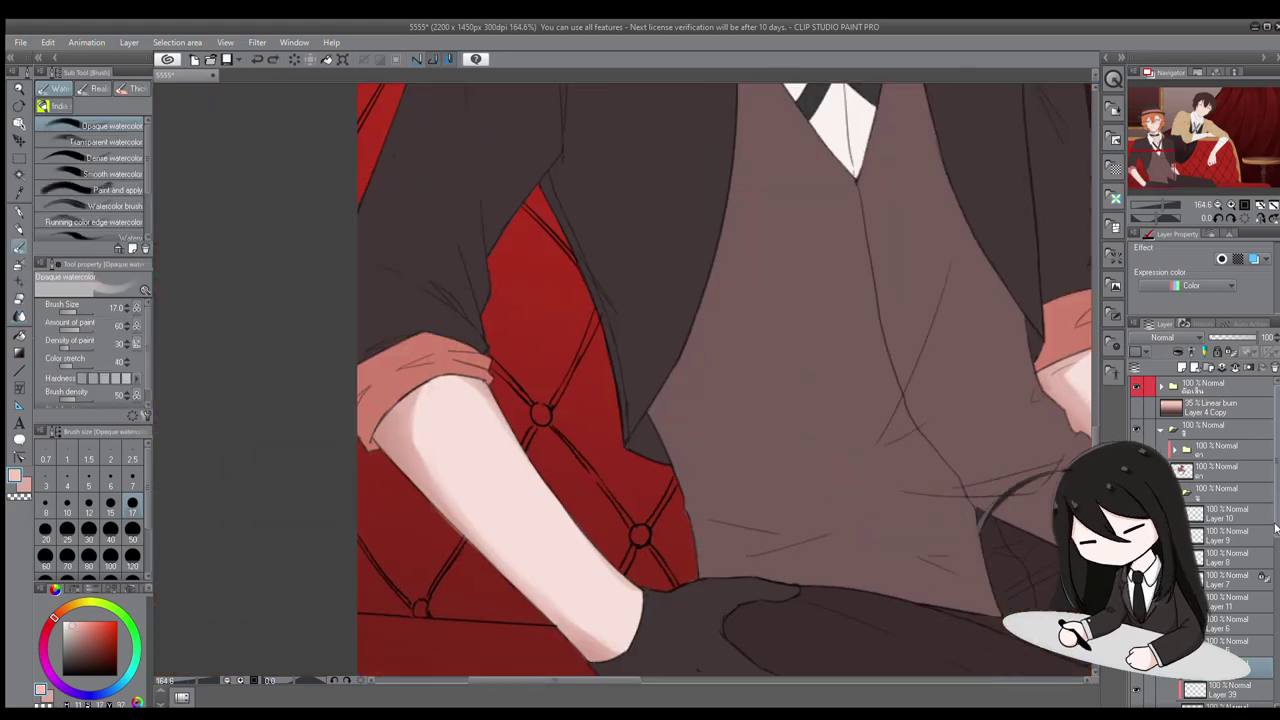
scroll(1266, 505, "down", 5)
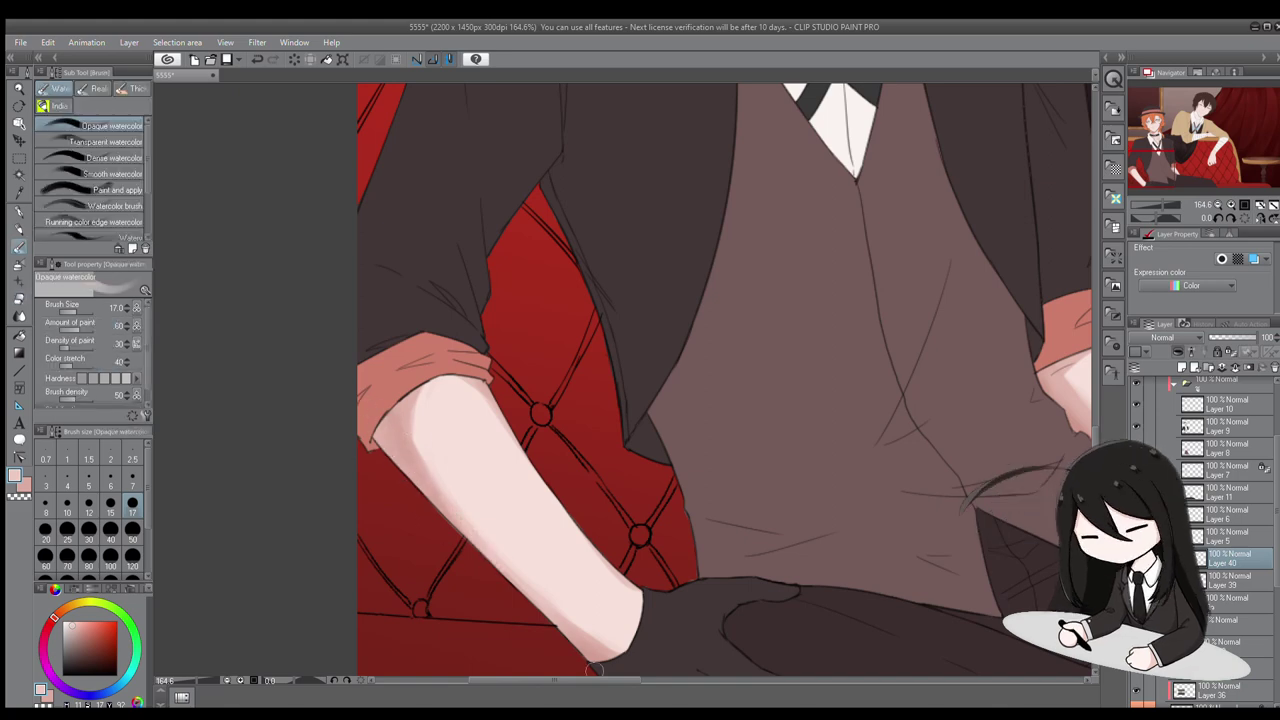
scroll(634, 130, "down", 2)
left_click_drag(634, 130, 489, 528)
key("j")
scroll(632, 175, "down", 2)
scroll(489, 528, "down", 4)
scroll(1200, 450, "up", 3)
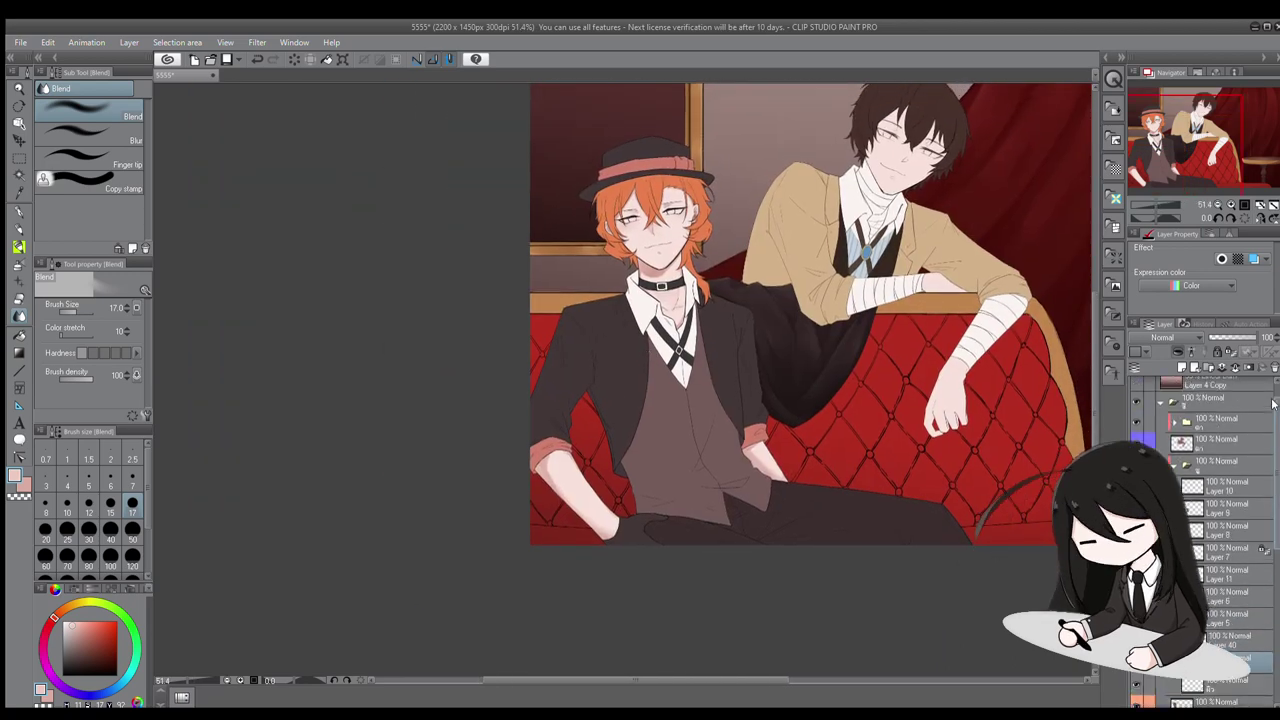
Set the Linear burn overlay, Layer 4 Copy, to 27 % opacity, and group Layers 39 and 40 in a folder
left_click(1137, 397)
left_click(1137, 397)
left_click(1137, 383)
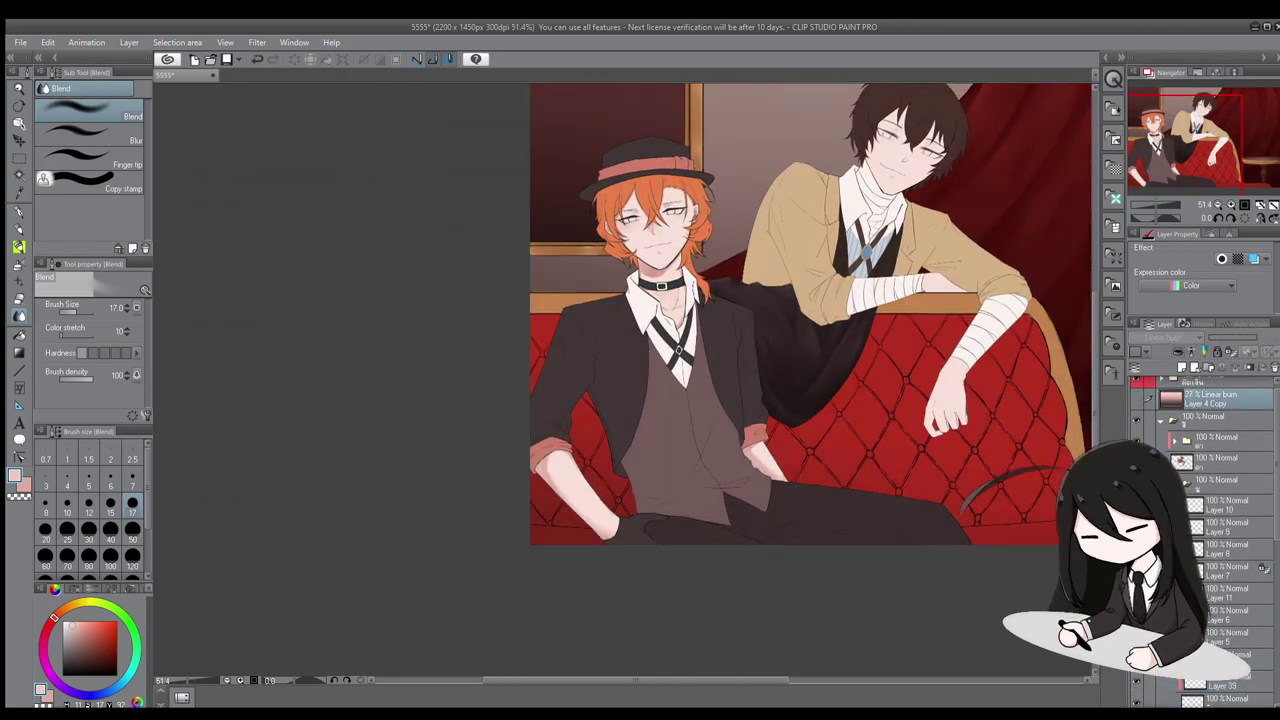
scroll(1218, 548, "down", 3)
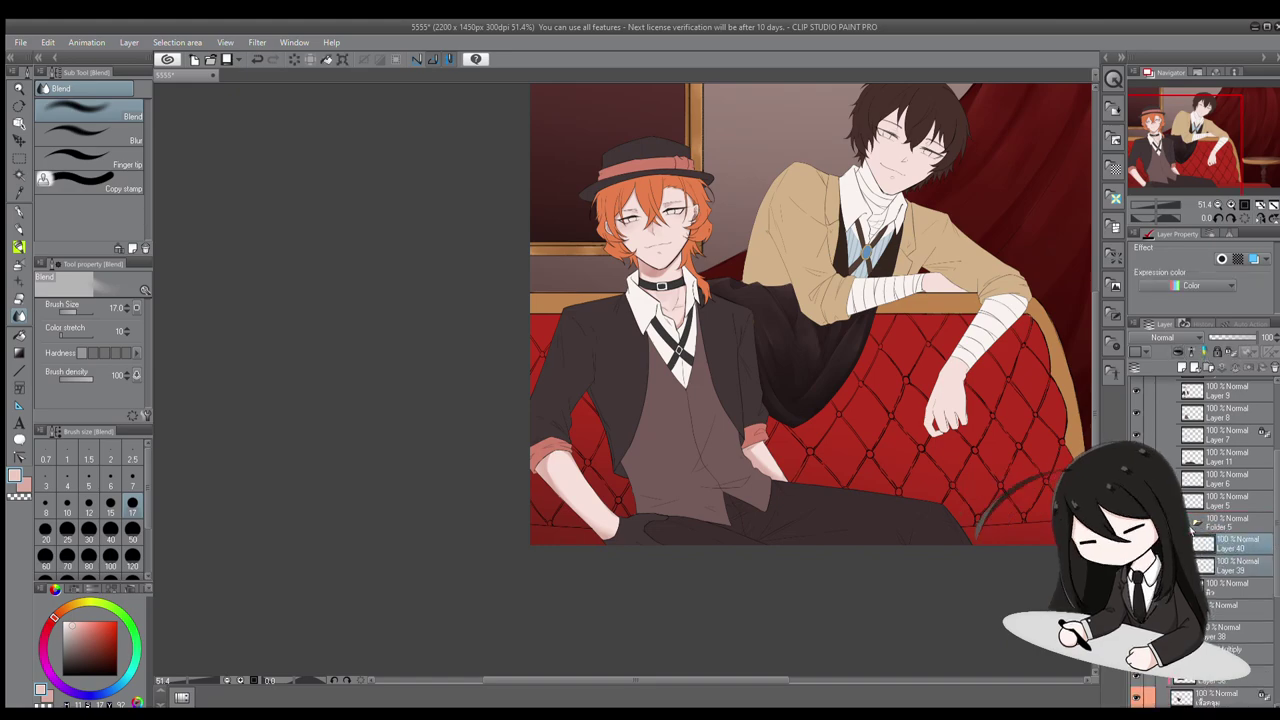
Paint darker orange shadows on the orange-haired man's side locks beside the cheek, using the colouring brush at size 8 on a new layer
scroll(1274, 449, "up", 1)
scroll(1274, 449, "up", 1)
scroll(538, 239, "up", 5)
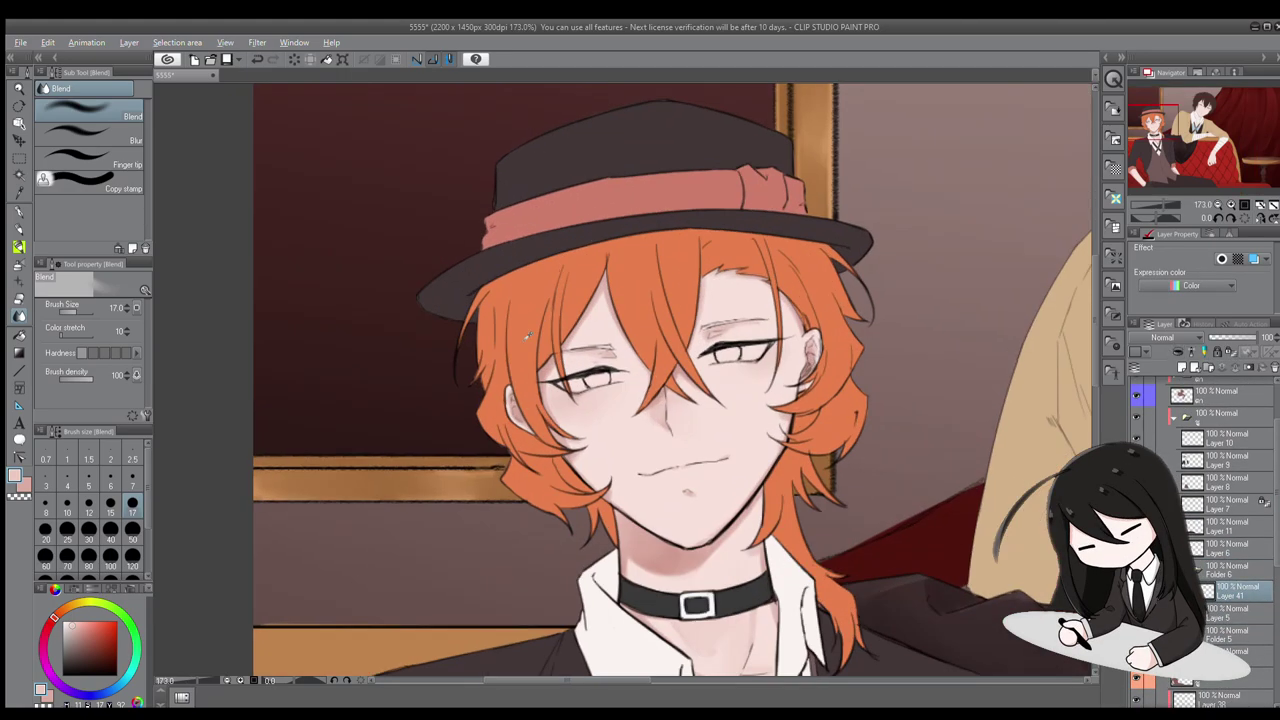
scroll(675, 287, "down", 2)
scroll(675, 287, "up", 3)
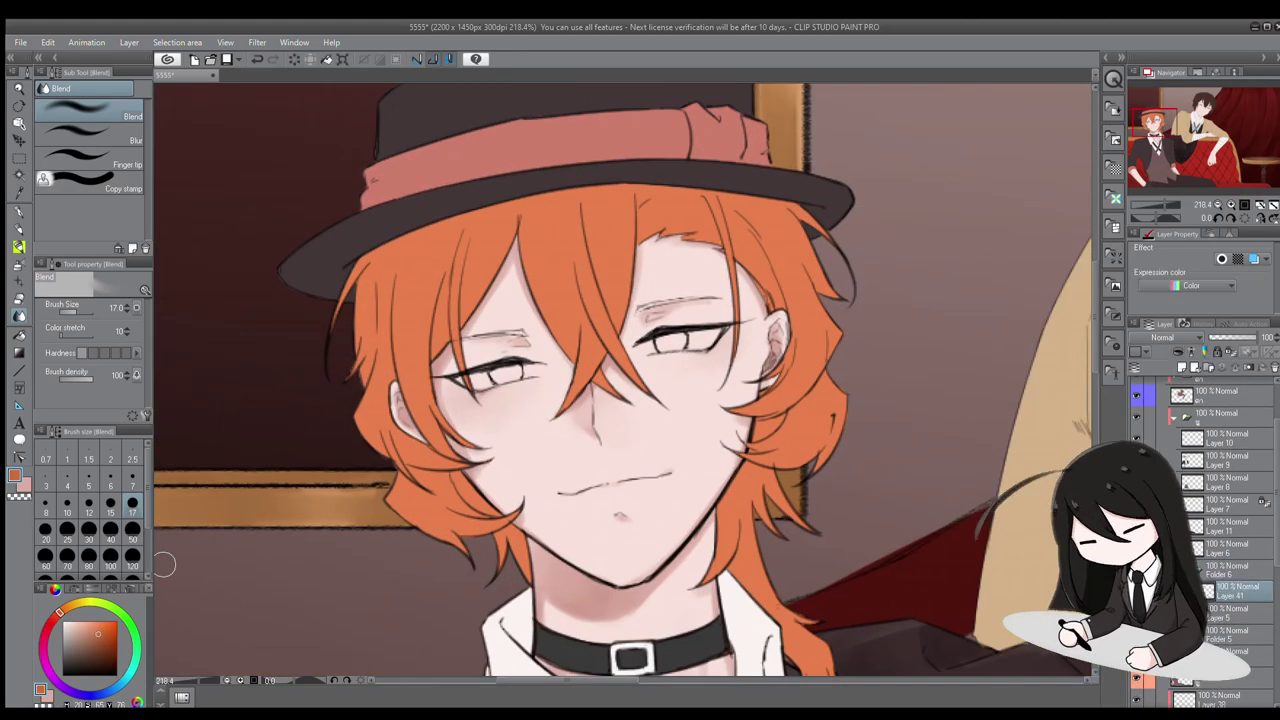
key("b")
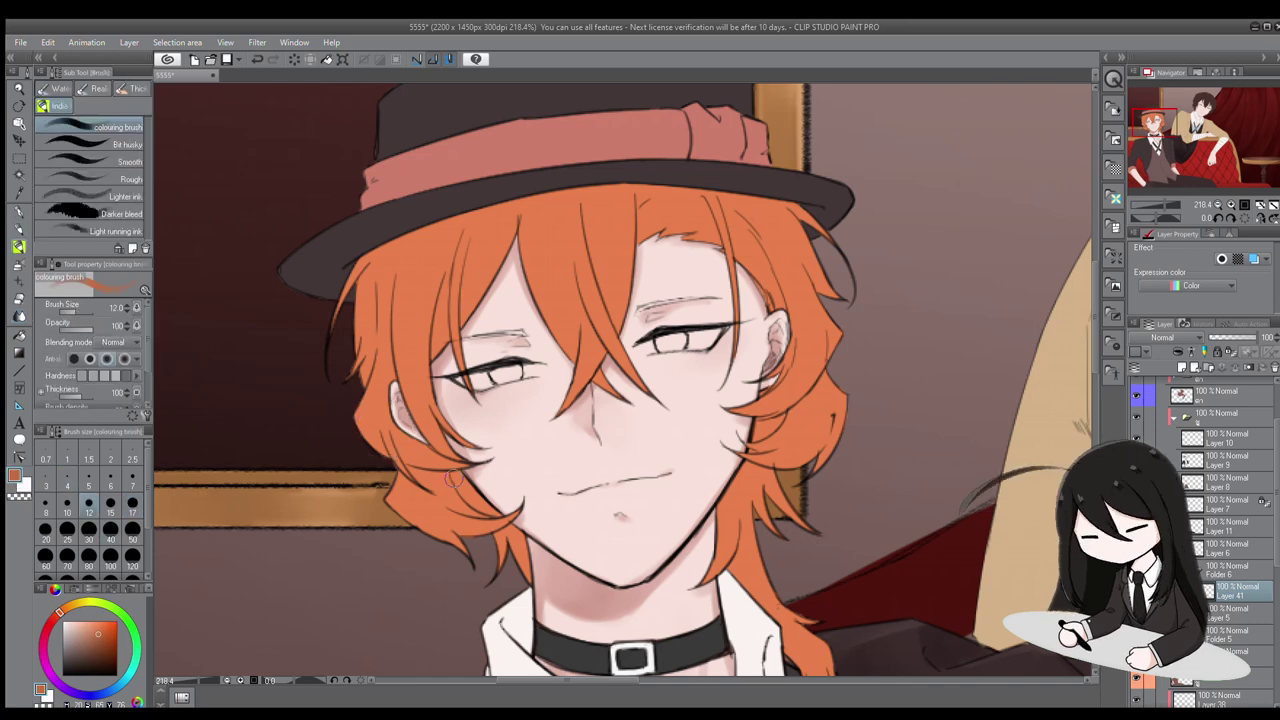
mouse_move(460, 474)
left_mouse_down()
mouse_move(492, 509)
mouse_move(460, 472)
left_mouse_up()
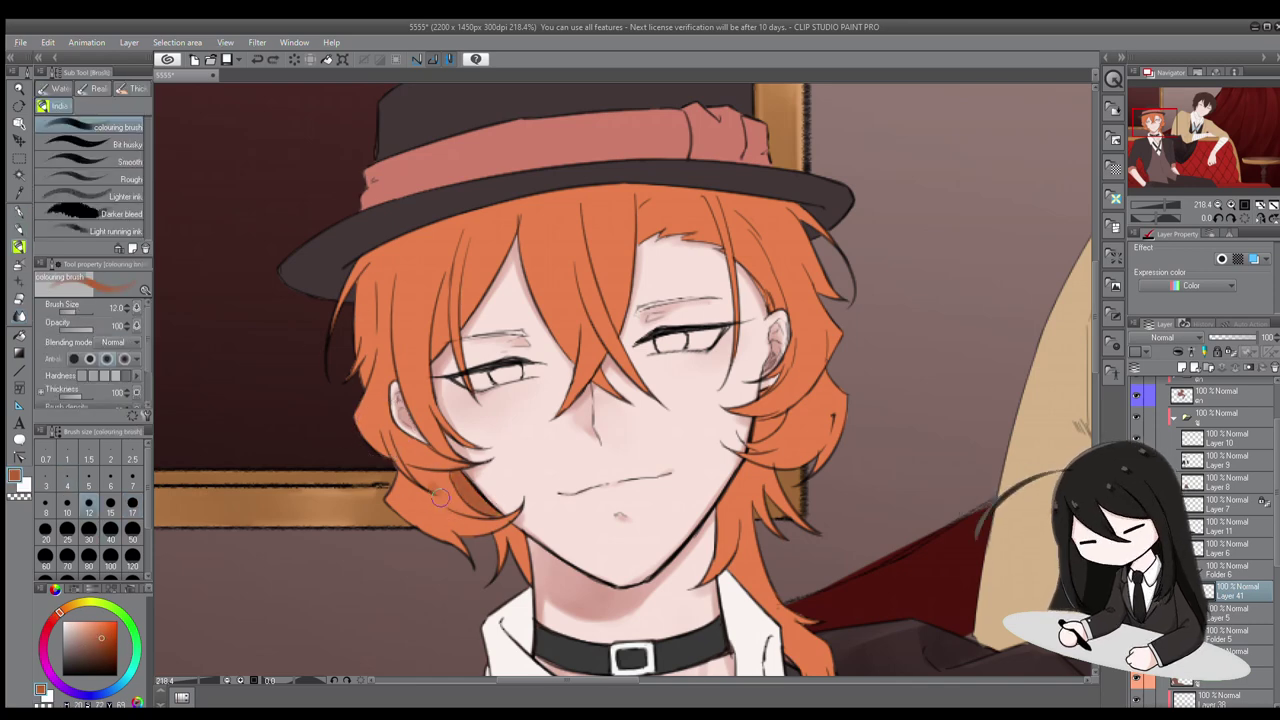
scroll(472, 478, "up", 1)
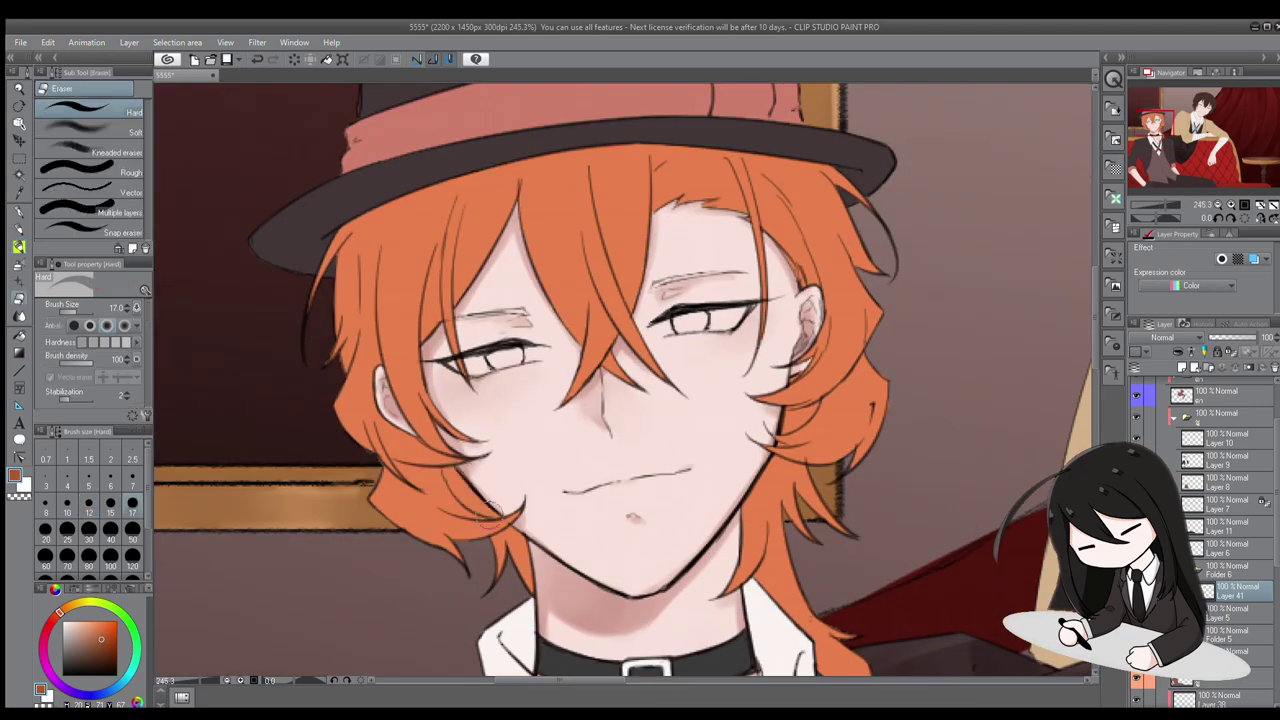
key("bracketleft")
key("bracketleft")
scroll(450, 472, "up", 1)
left_click_drag(430, 468, 470, 528)
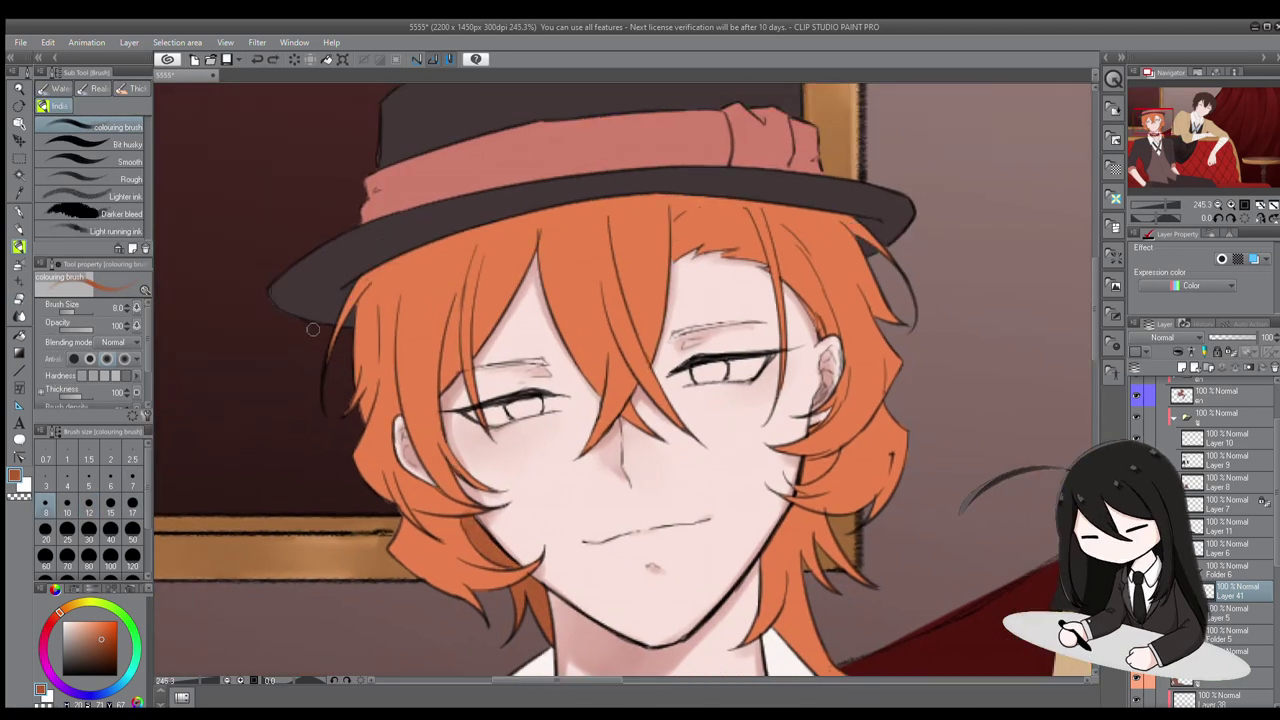
Shade the hair beneath the hat brim, around the ear and along the long strands beside the neck in darker orange
left_click_drag(770, 196, 715, 136)
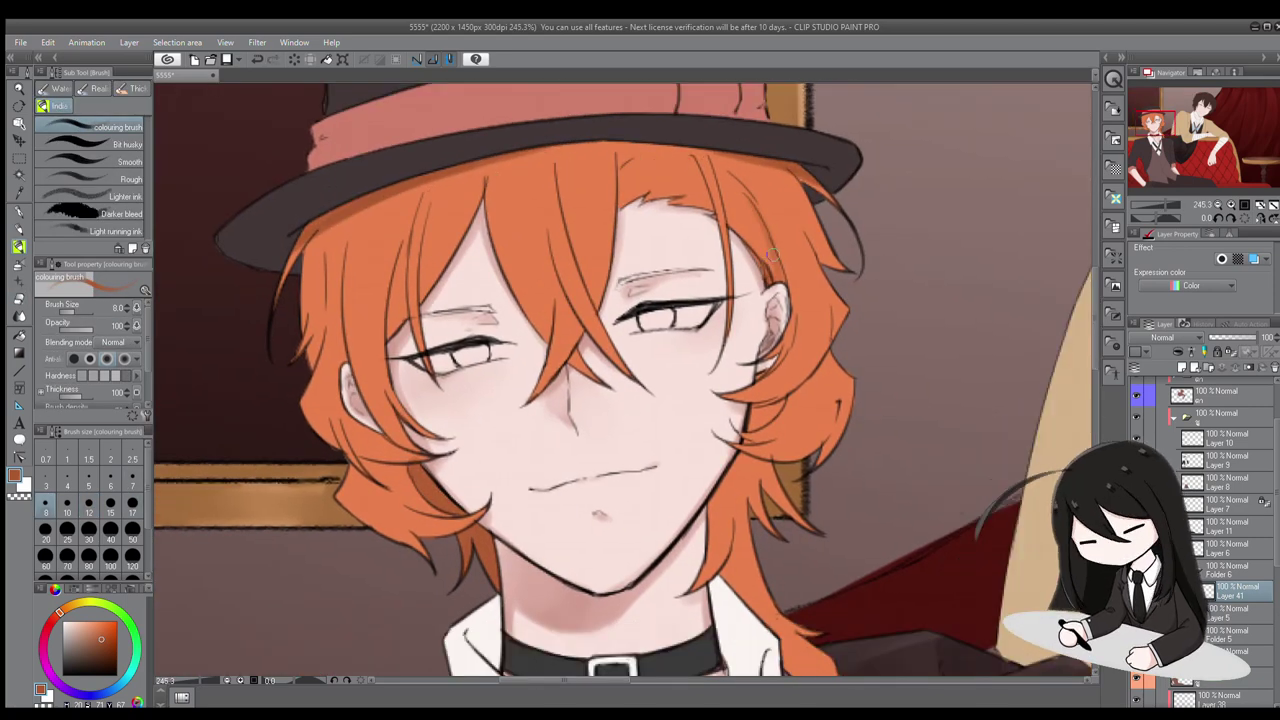
left_click_drag(773, 254, 755, 180)
scroll(685, 303, "down", 2)
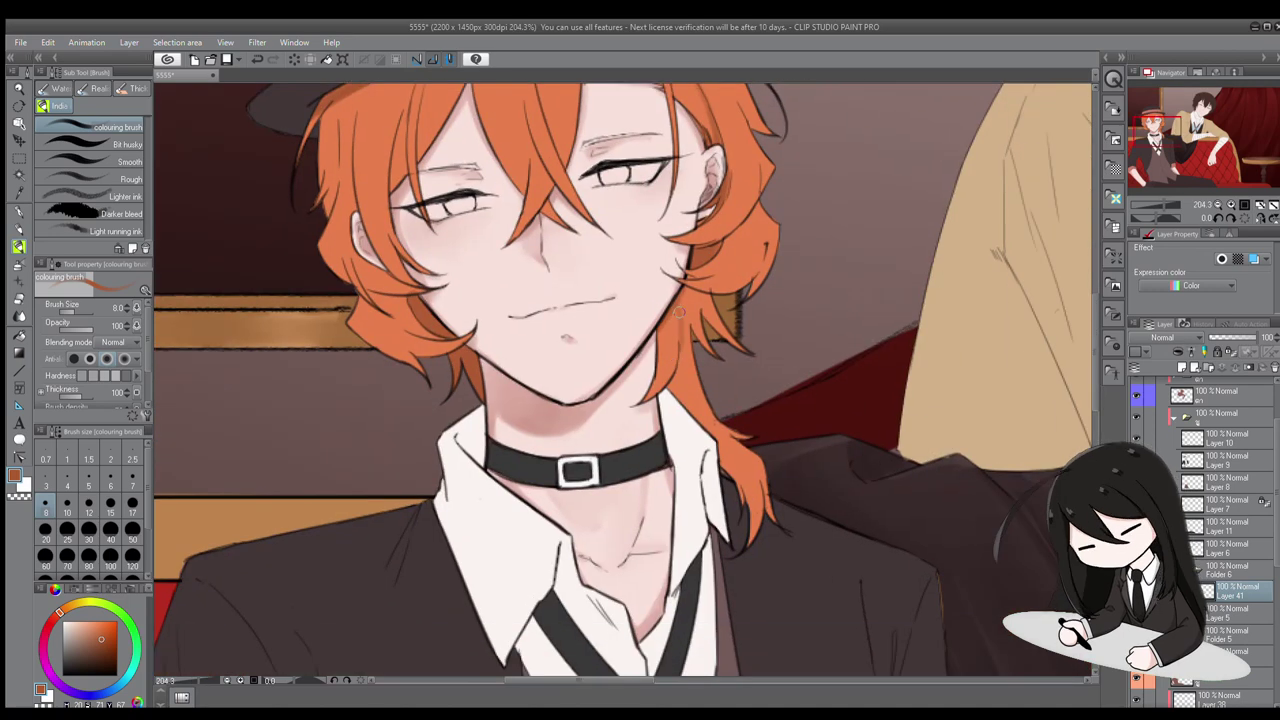
left_click_drag(670, 387, 658, 435)
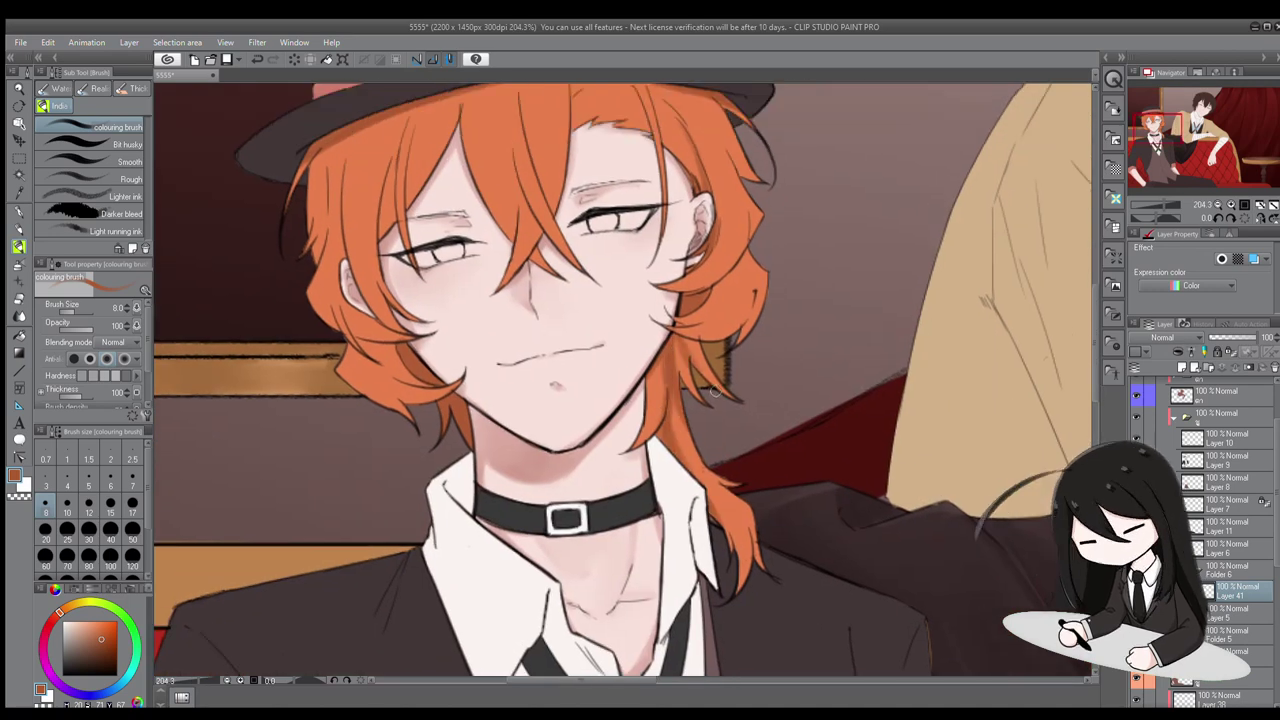
left_click_drag(680, 340, 745, 404)
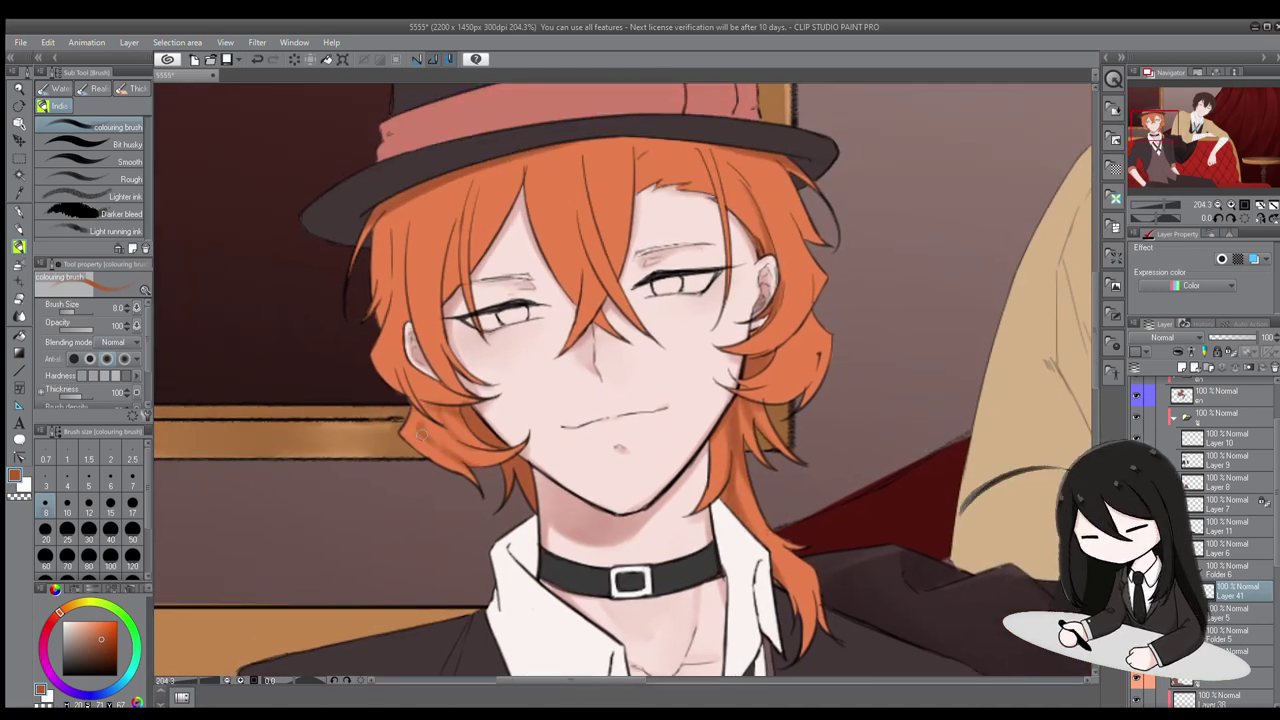
left_click_drag(810, 598, 795, 505)
left_click_drag(738, 409, 752, 517)
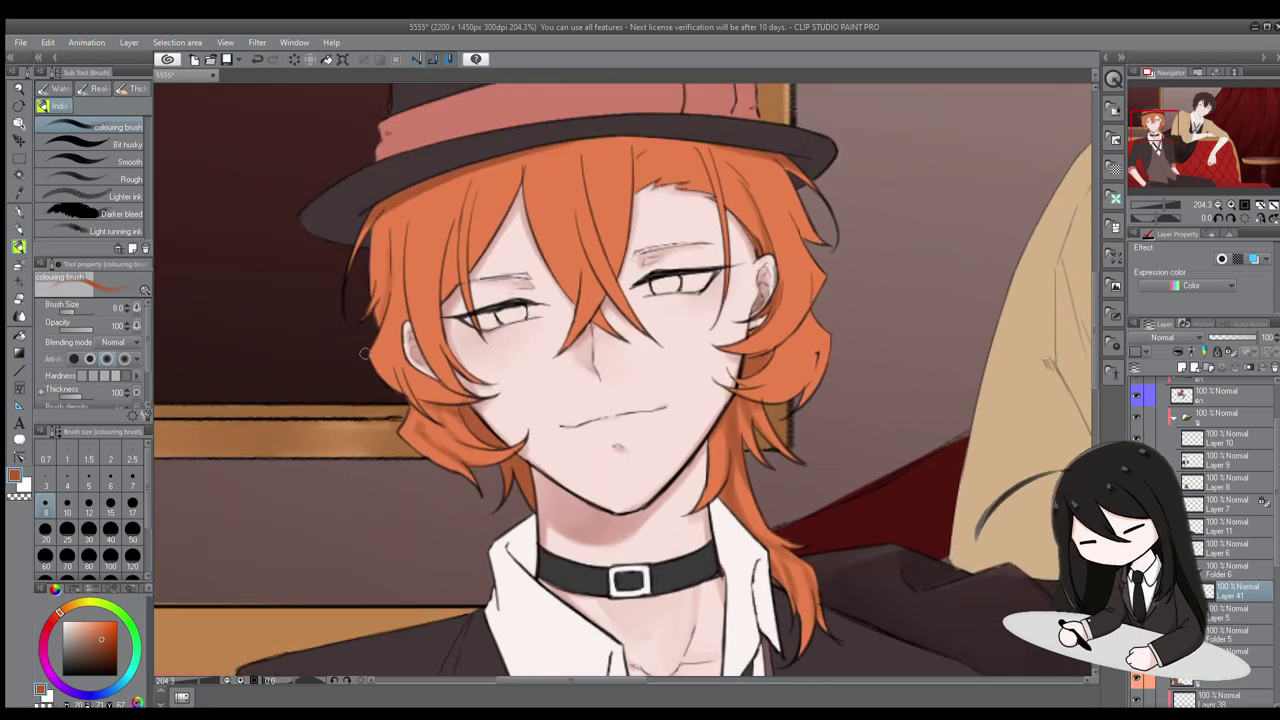
Paint darker orange streaks through the fringe, the crown and both side locks with the colouring brush at size 8
left_click_drag(440, 360, 472, 404)
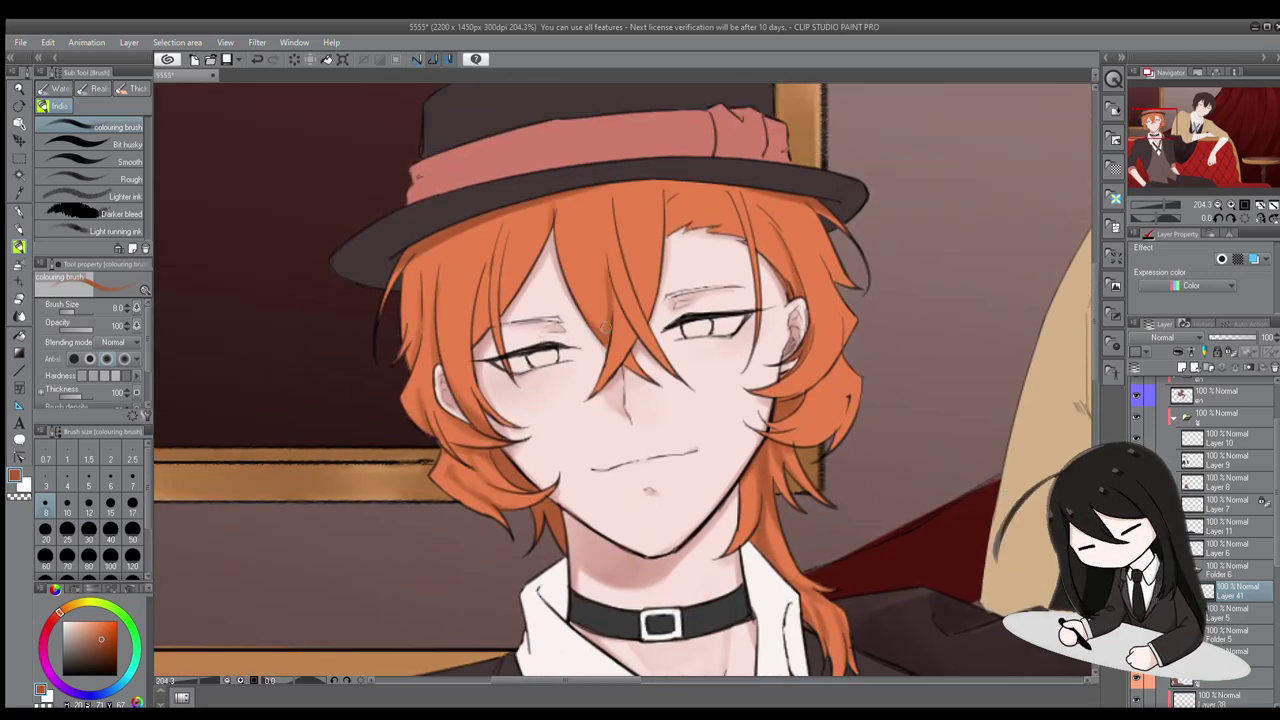
left_click_drag(668, 208, 648, 312)
left_click_drag(478, 270, 482, 344)
mouse_move(436, 250)
left_mouse_down()
mouse_move(444, 340)
mouse_move(464, 372)
left_mouse_up()
left_click_drag(574, 212, 580, 294)
left_click_drag(586, 234, 592, 288)
left_click_drag(632, 214, 642, 290)
left_click_drag(526, 230, 504, 292)
left_click_drag(404, 305, 378, 303)
mouse_move(806, 262)
left_mouse_down()
mouse_move(795, 285)
mouse_move(761, 175)
left_mouse_up()
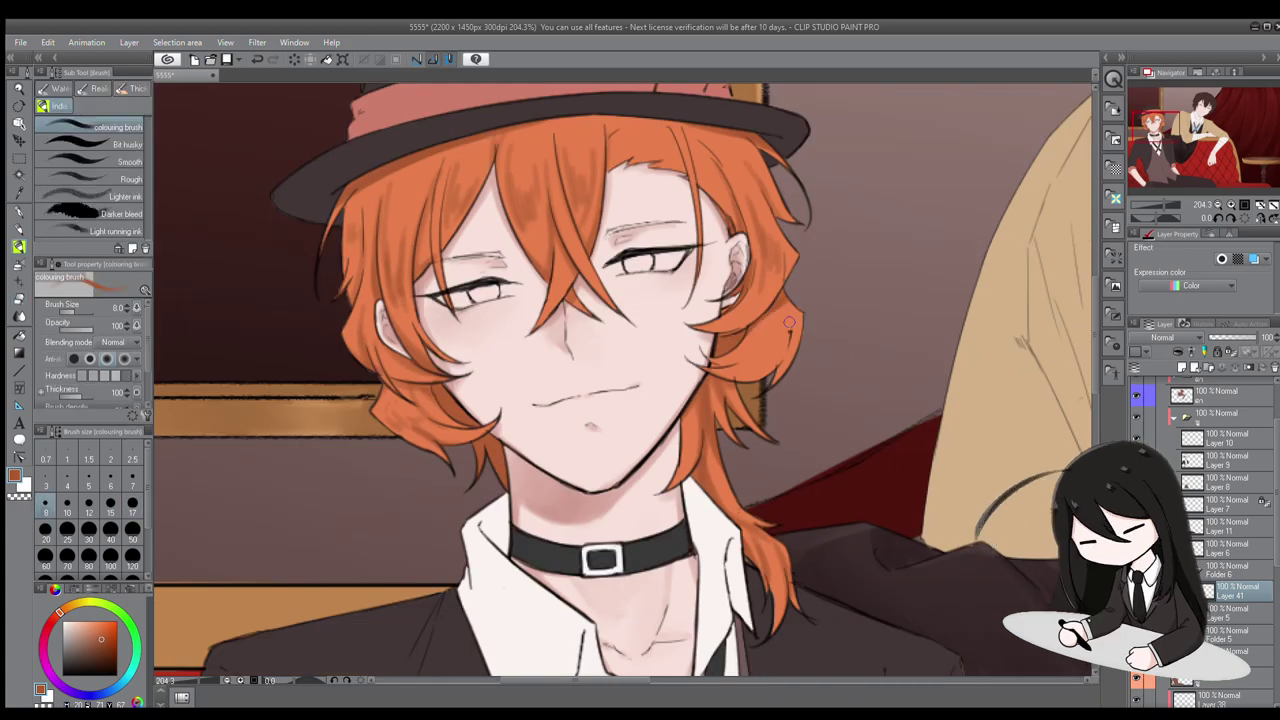
left_click_drag(434, 141, 441, 207)
Darken the swept-back hair at the parting, and soften all the hair shadows with the Blend tool at size 12
key("ctrl+0")
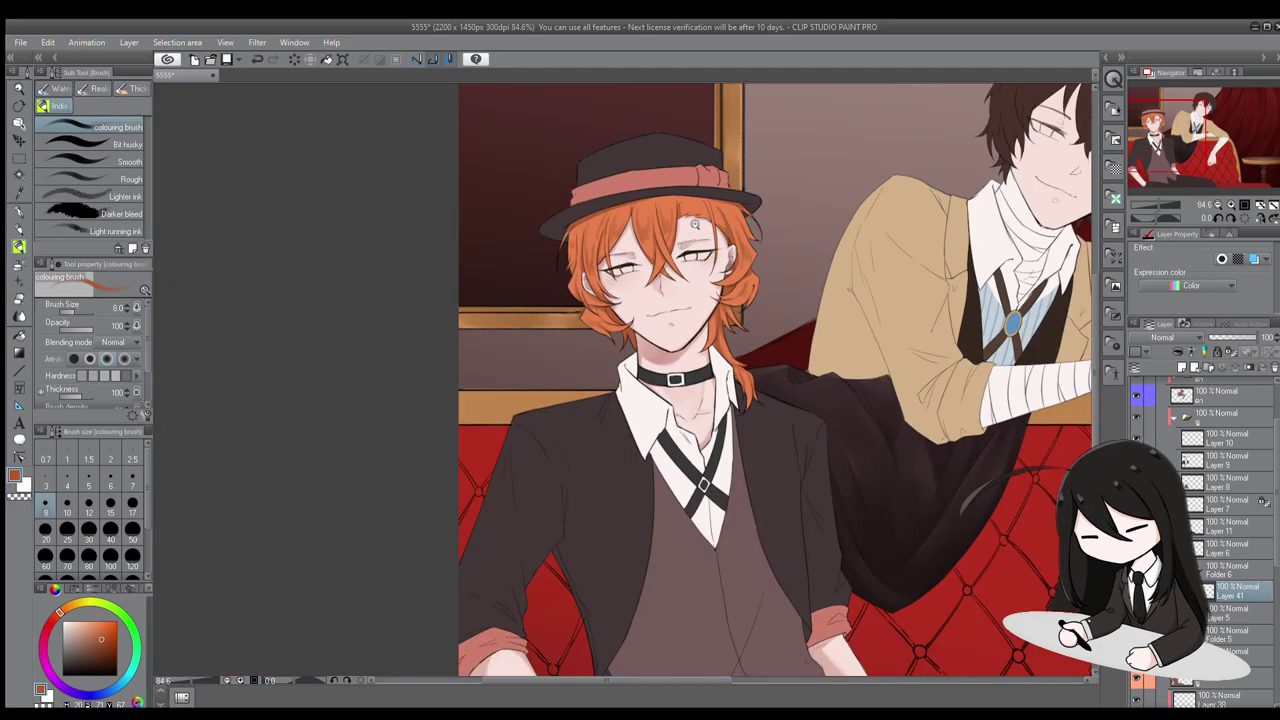
scroll(753, 565, "up", 5)
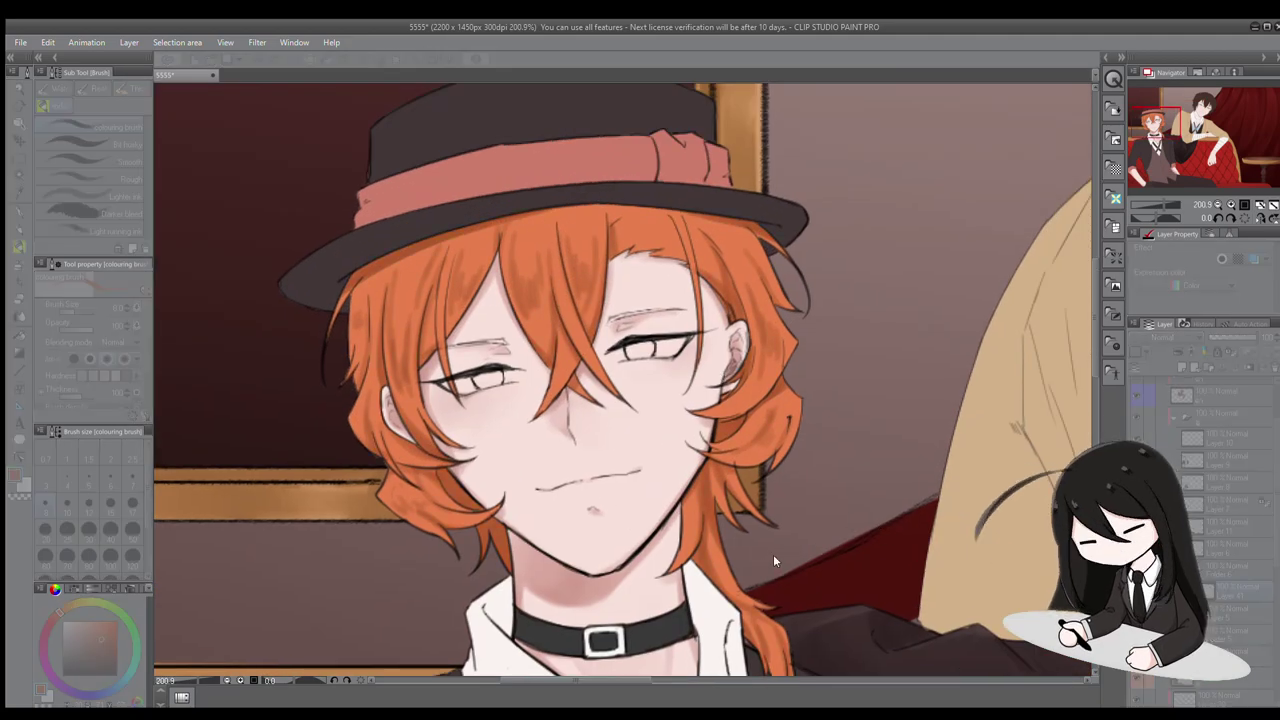
scroll(728, 596, "down", 3)
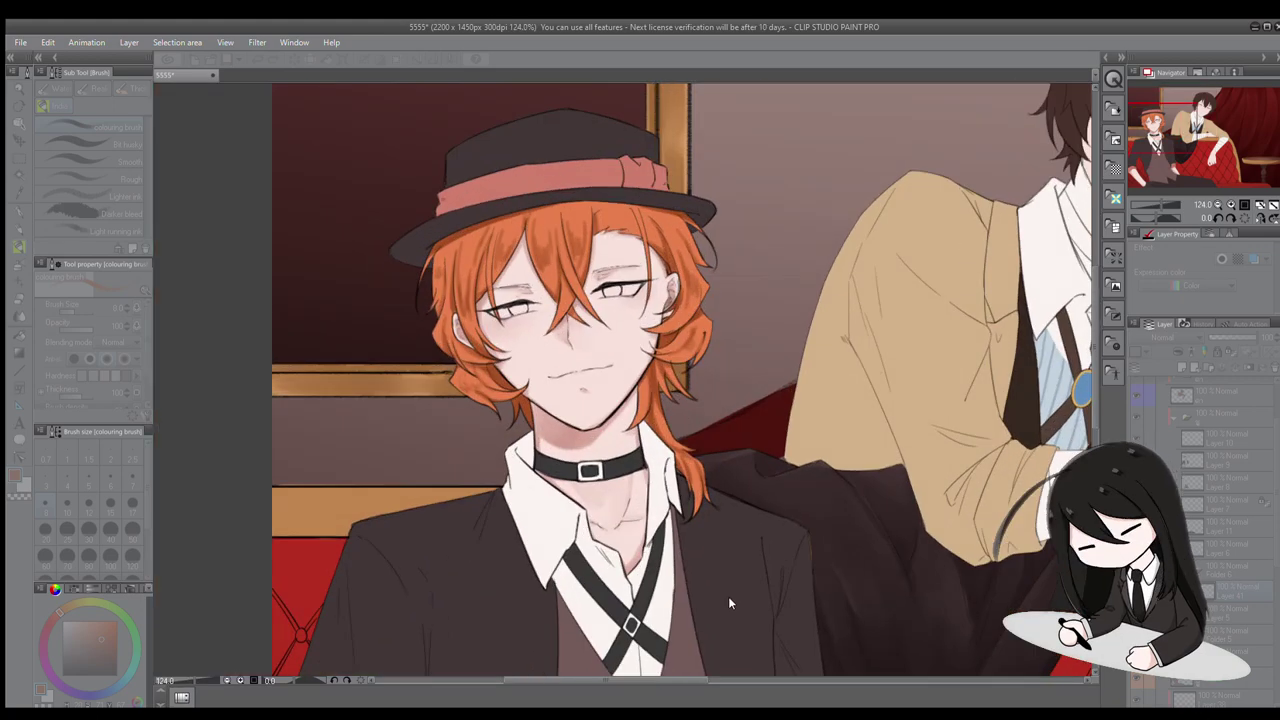
scroll(551, 515, "up", 5)
scroll(551, 515, "down", 3)
scroll(694, 257, "up", 2)
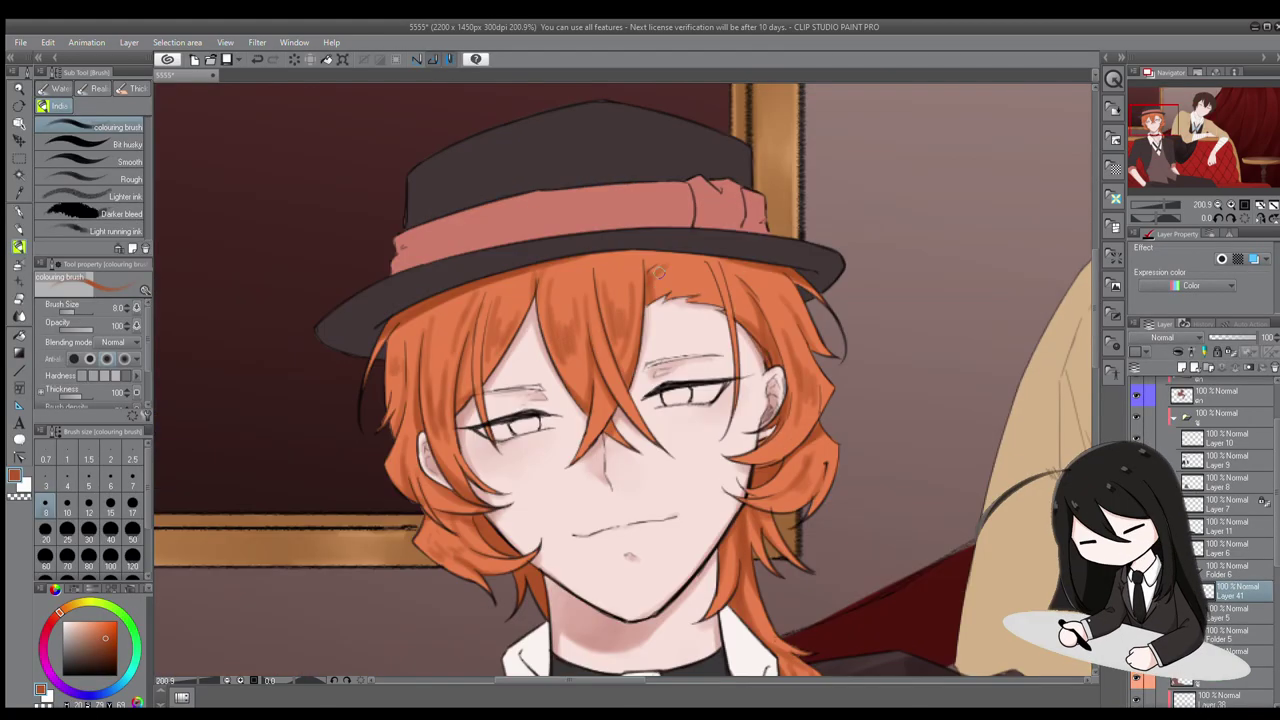
key("j")
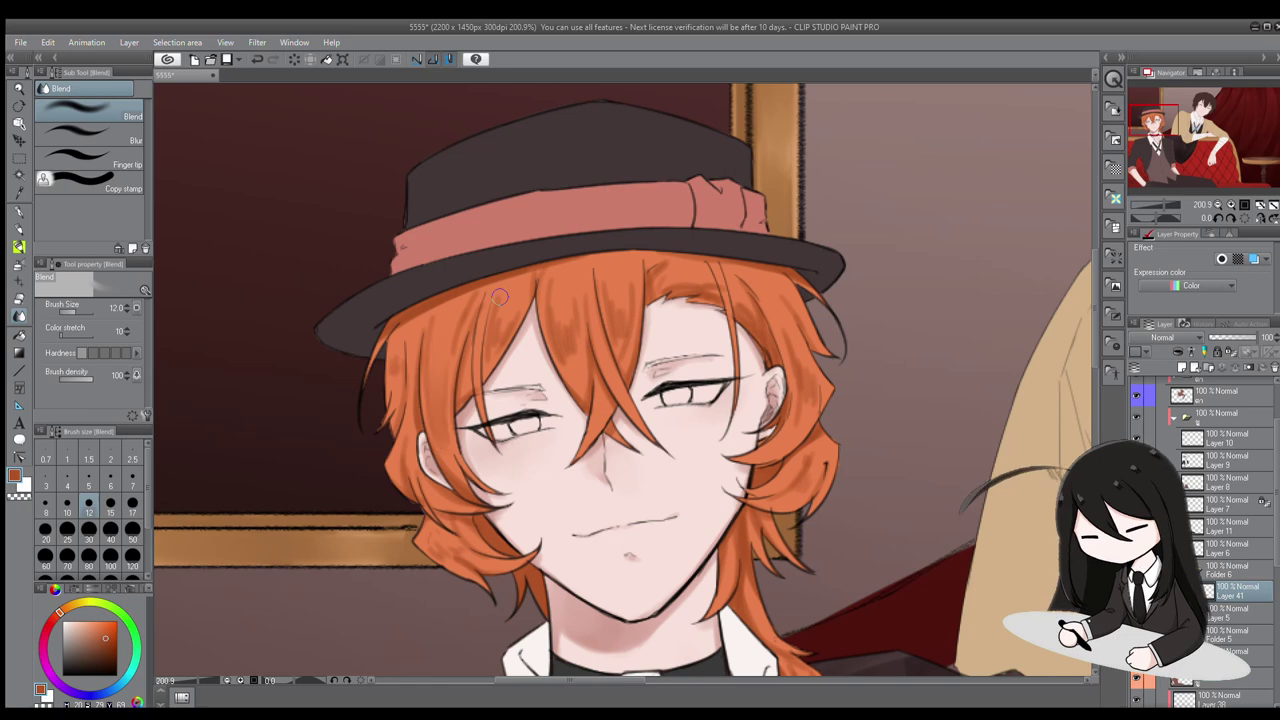
scroll(433, 487, "down", 2)
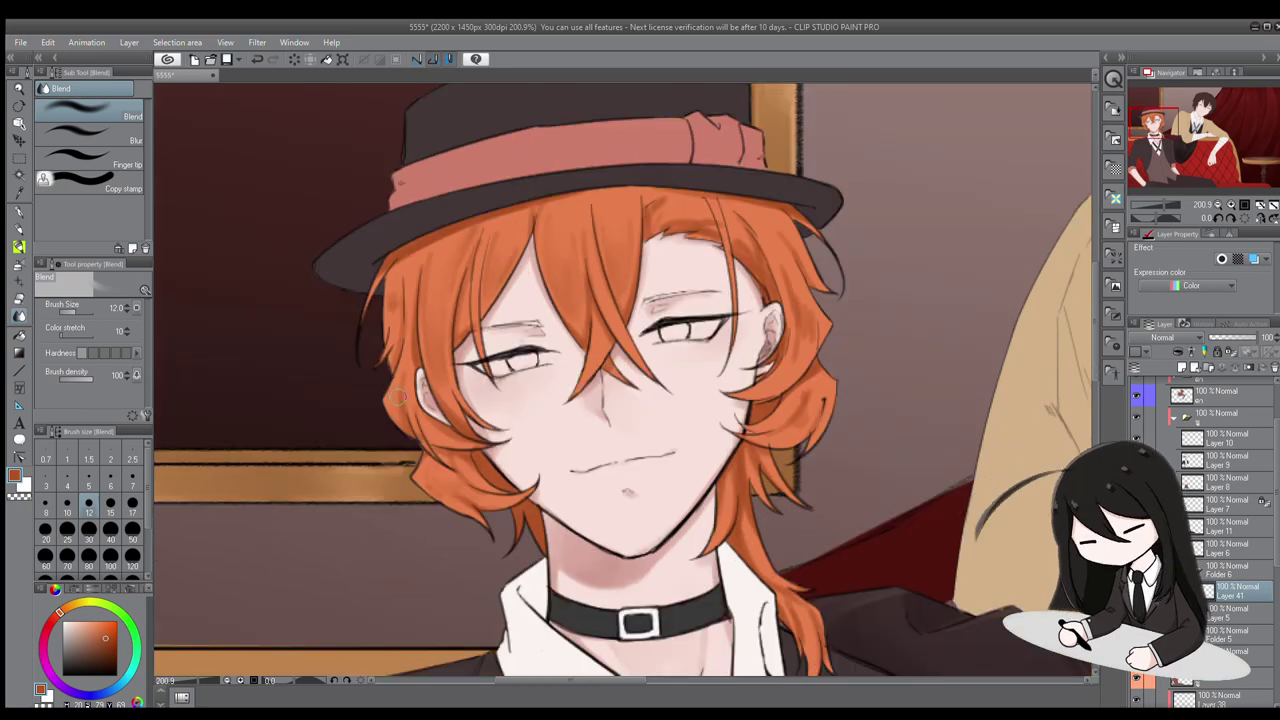
scroll(742, 504, "down", 2)
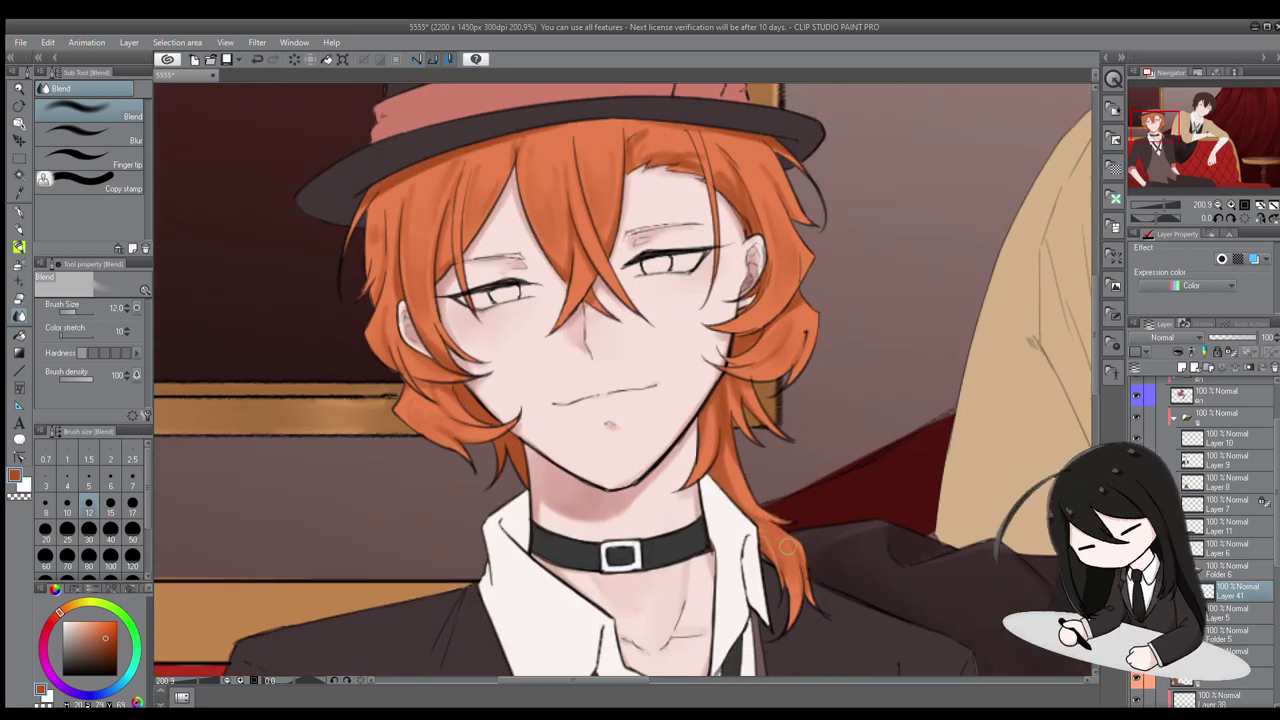
left_click(714, 402, "alt")
scroll(418, 265, "up", 1)
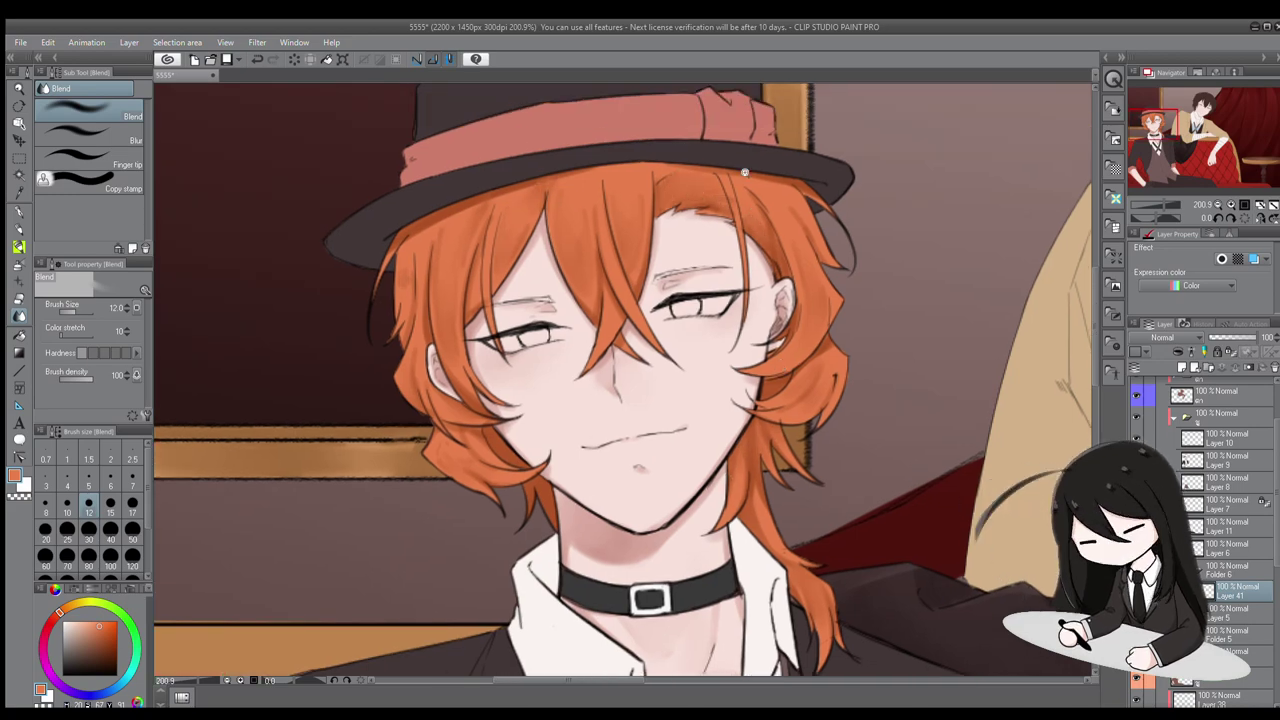
Start a second, deeper red-orange shadow pass on the hair with the colouring brush on a new layer, setting the brush size to 7
scroll(530, 270, "up", 2)
key("b")
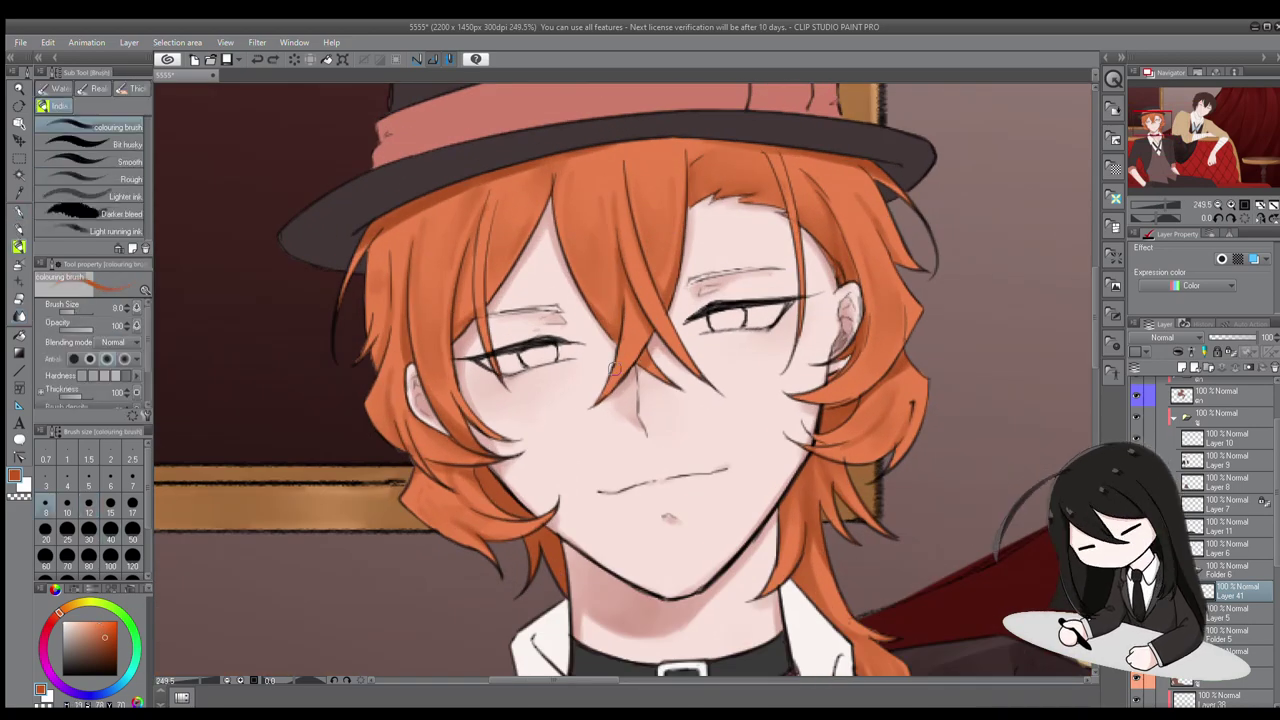
scroll(497, 494, "right", 1)
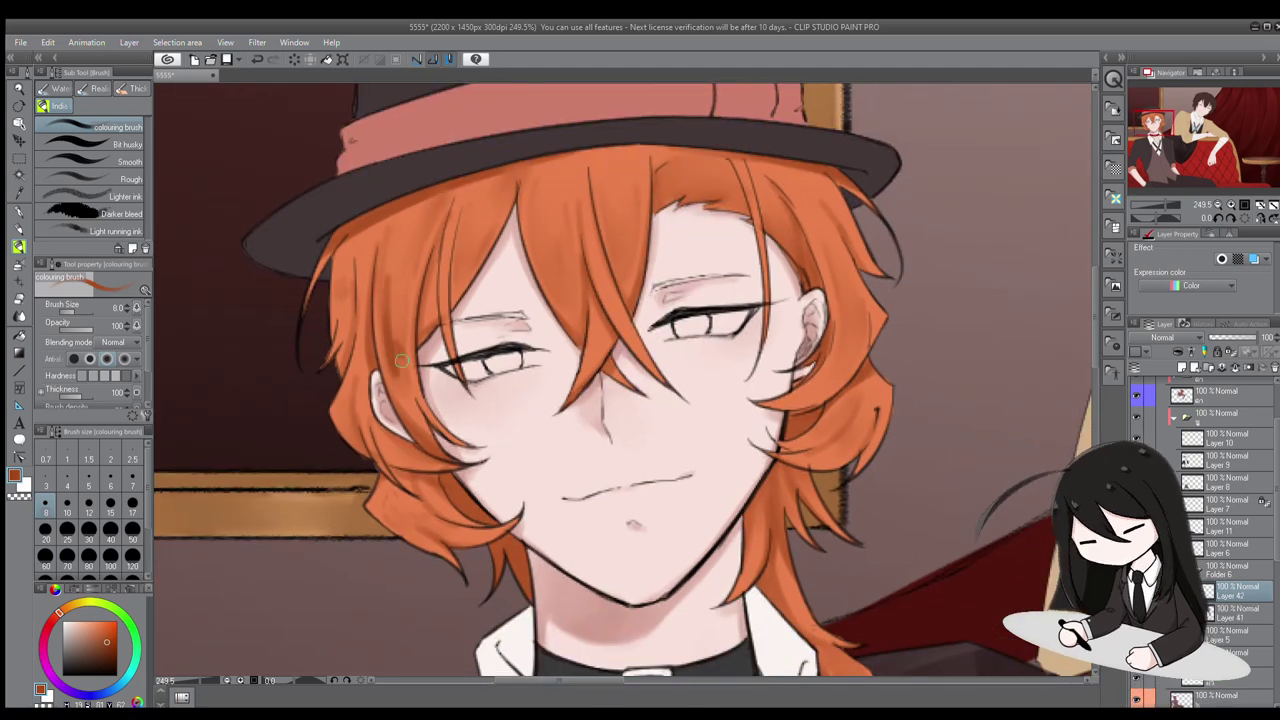
scroll(760, 537, "down", 1)
scroll(771, 402, "up", 1)
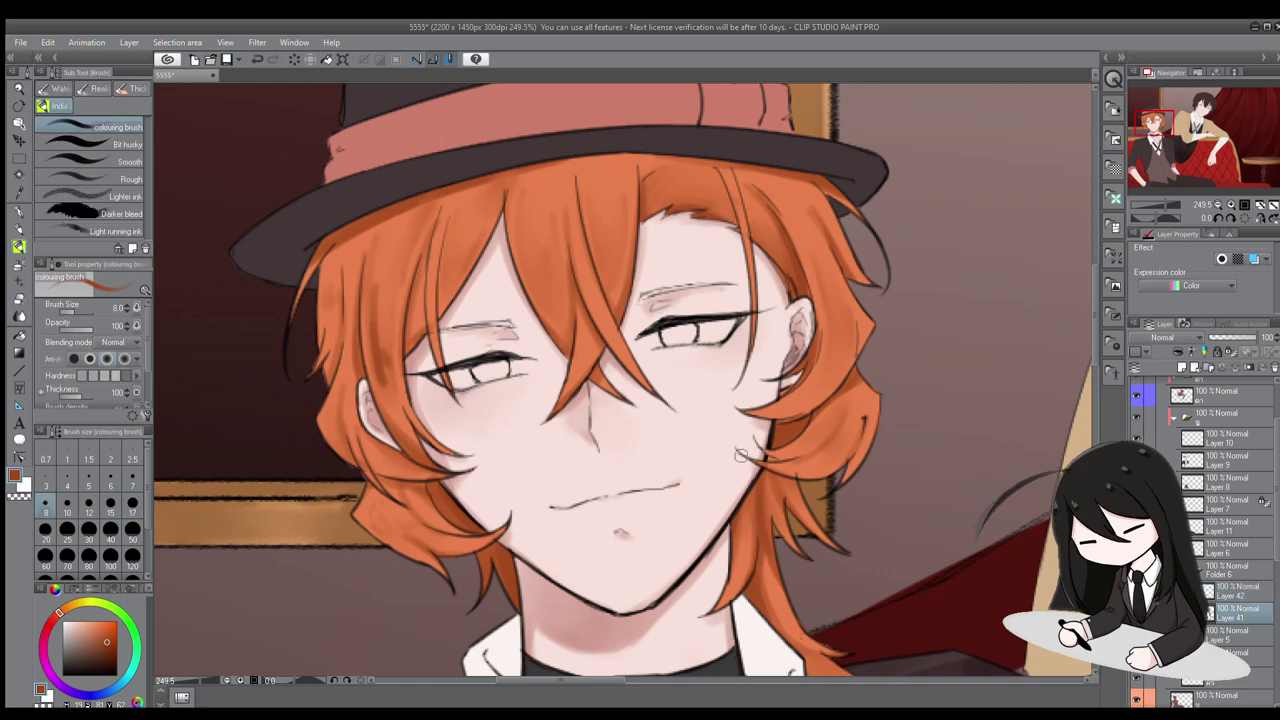
scroll(326, 355, "down", 1)
left_click(132, 480)
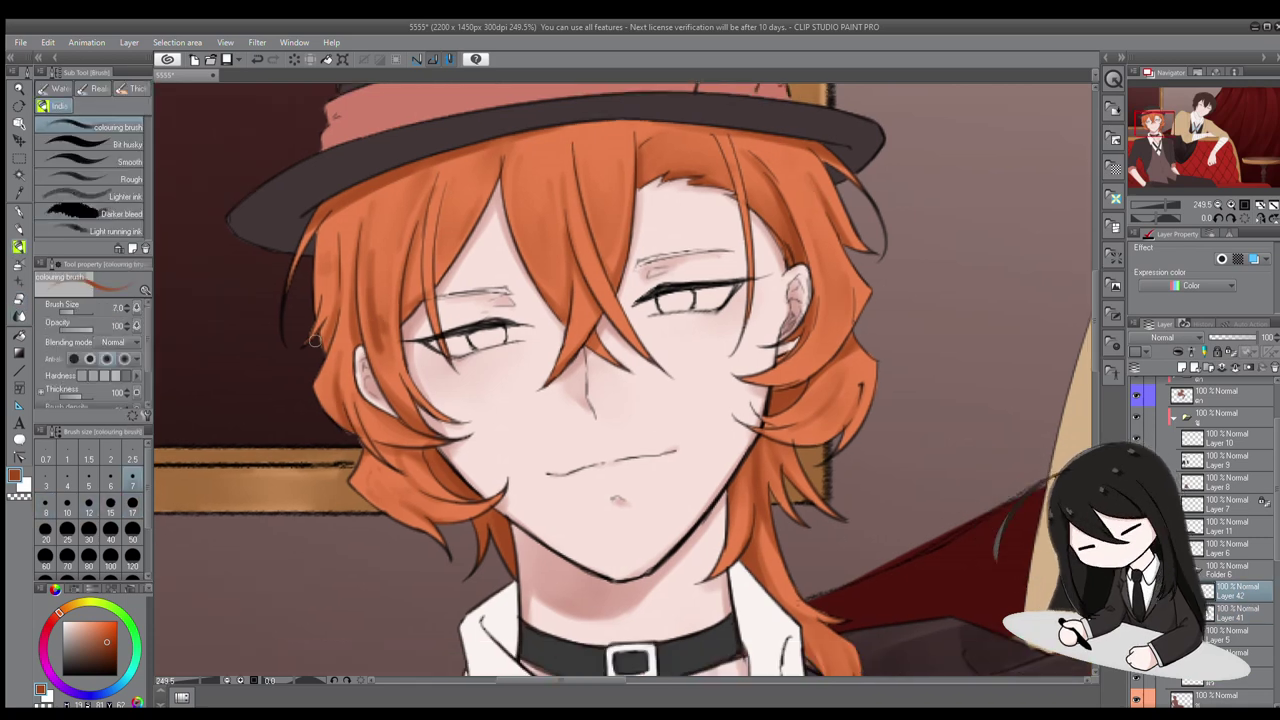
Add deep red-orange shadow patches across the fringe, side locks and lower curls with the colouring brush
scroll(411, 505, "down", 1)
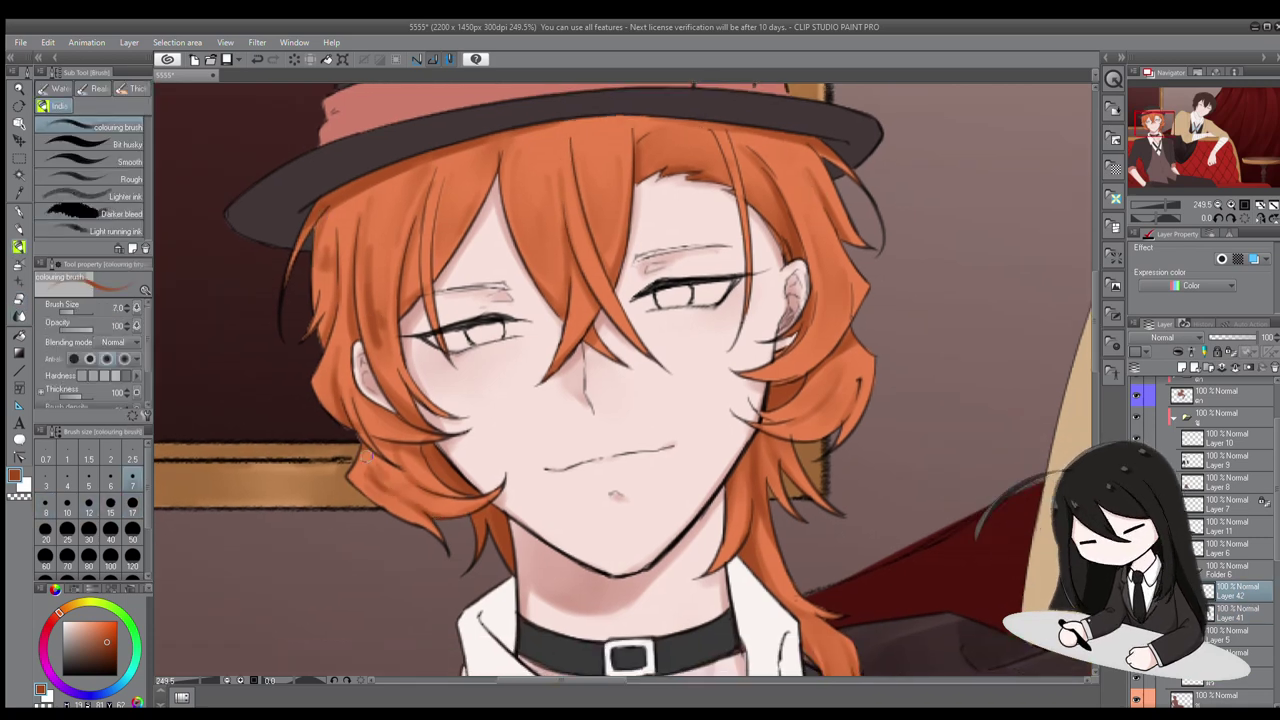
scroll(379, 465, "down", 3)
scroll(756, 329, "up", 3)
left_click_drag(696, 349, 776, 504)
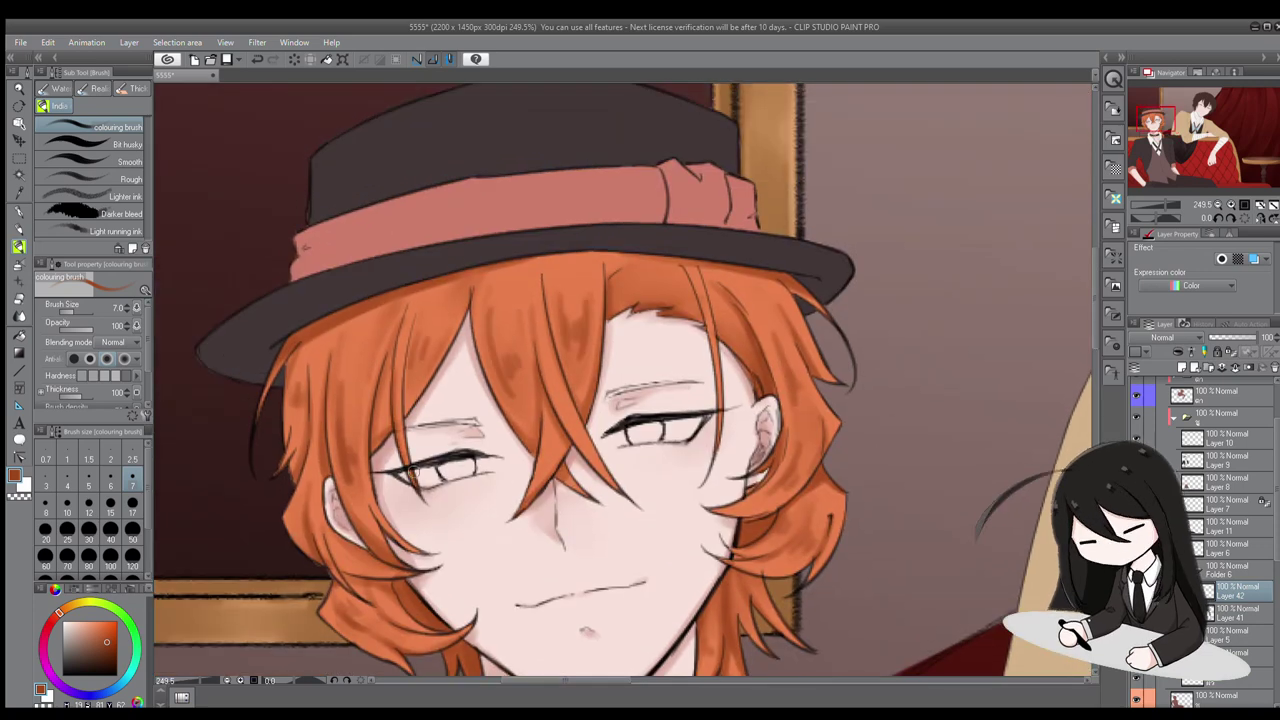
scroll(333, 344, "down", 2)
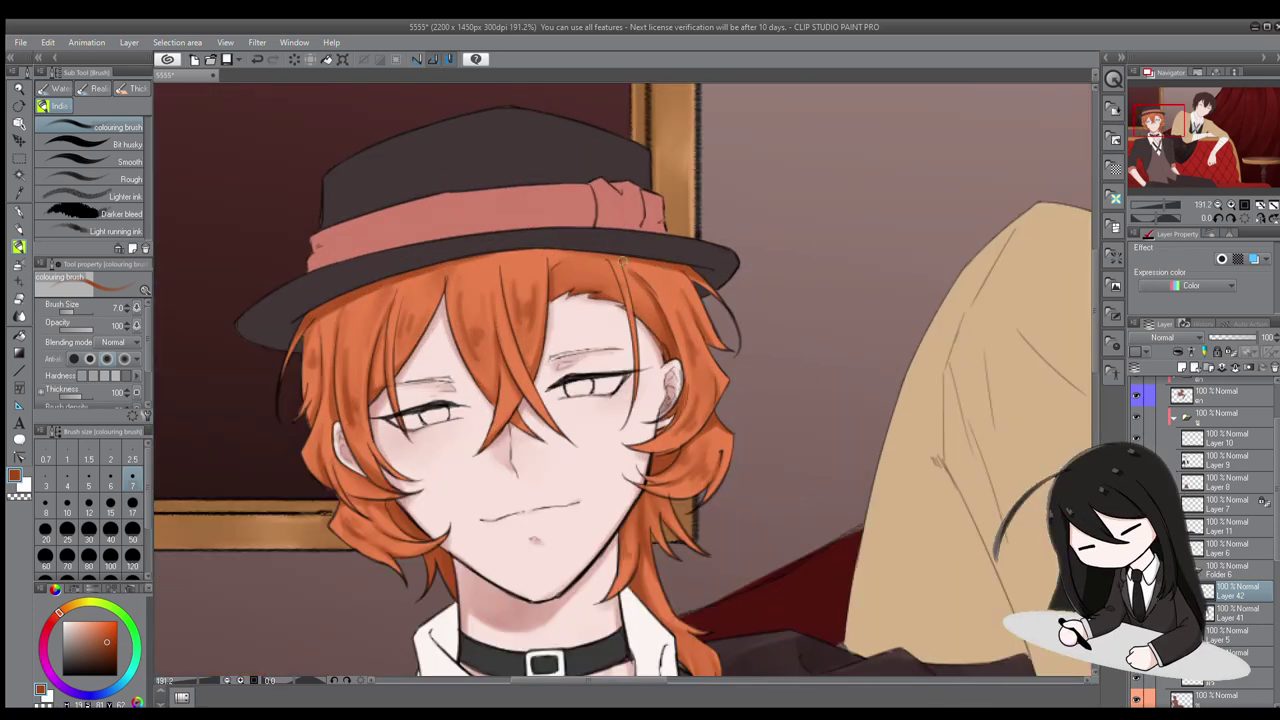
left_click_drag(333, 344, 365, 319)
Blend the deeper hair shadows at size 7, including those on the long strand falling over the shoulder
key("j")
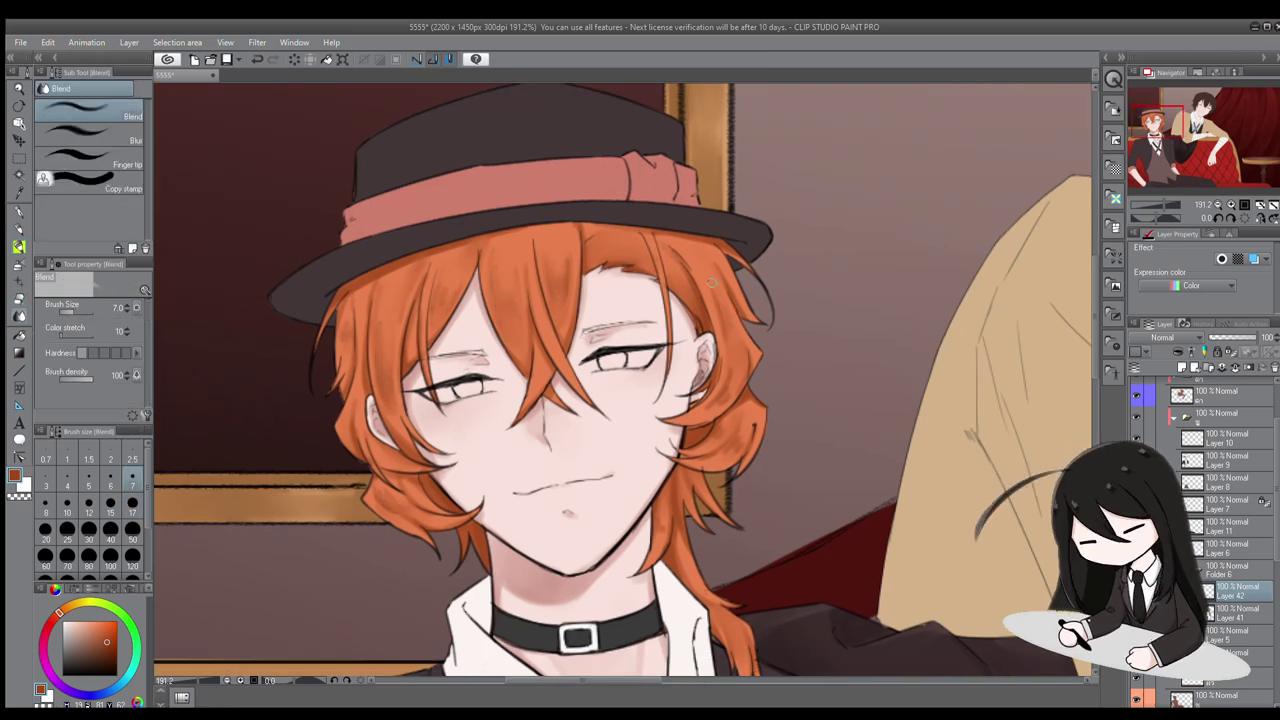
left_click_drag(740, 607, 667, 498)
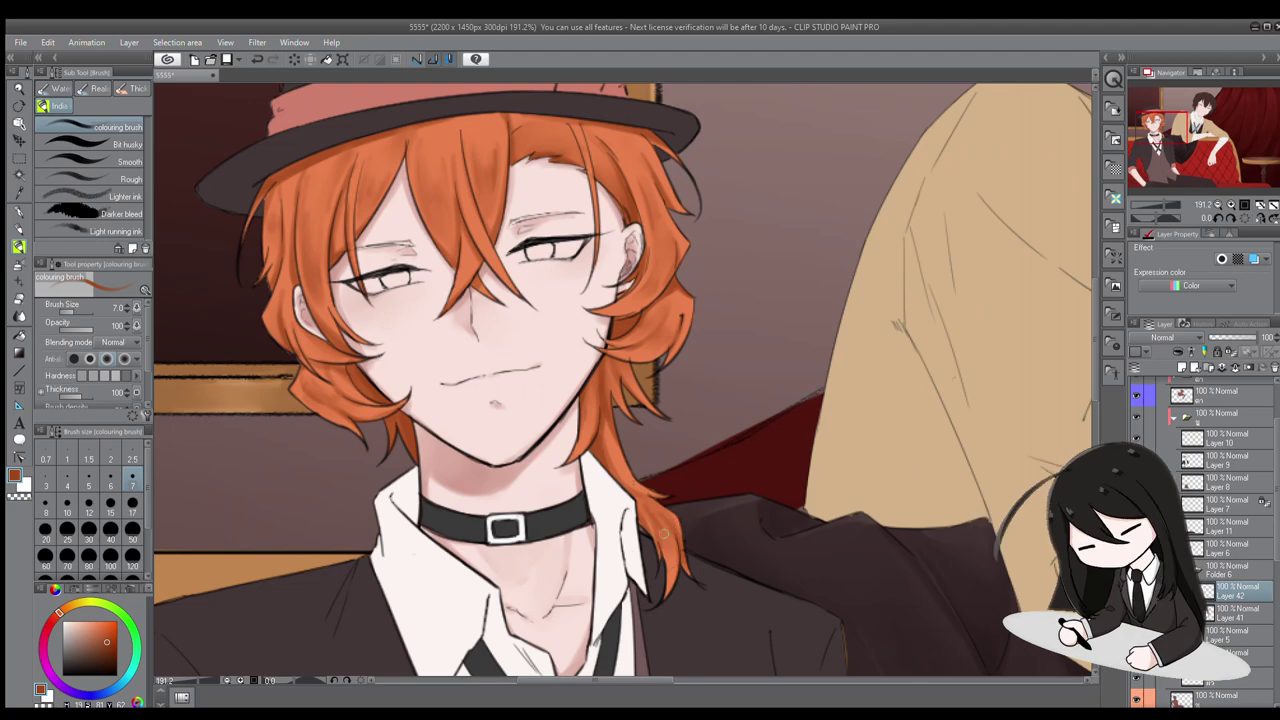
scroll(609, 446, "down", 2)
scroll(609, 446, "up", 3)
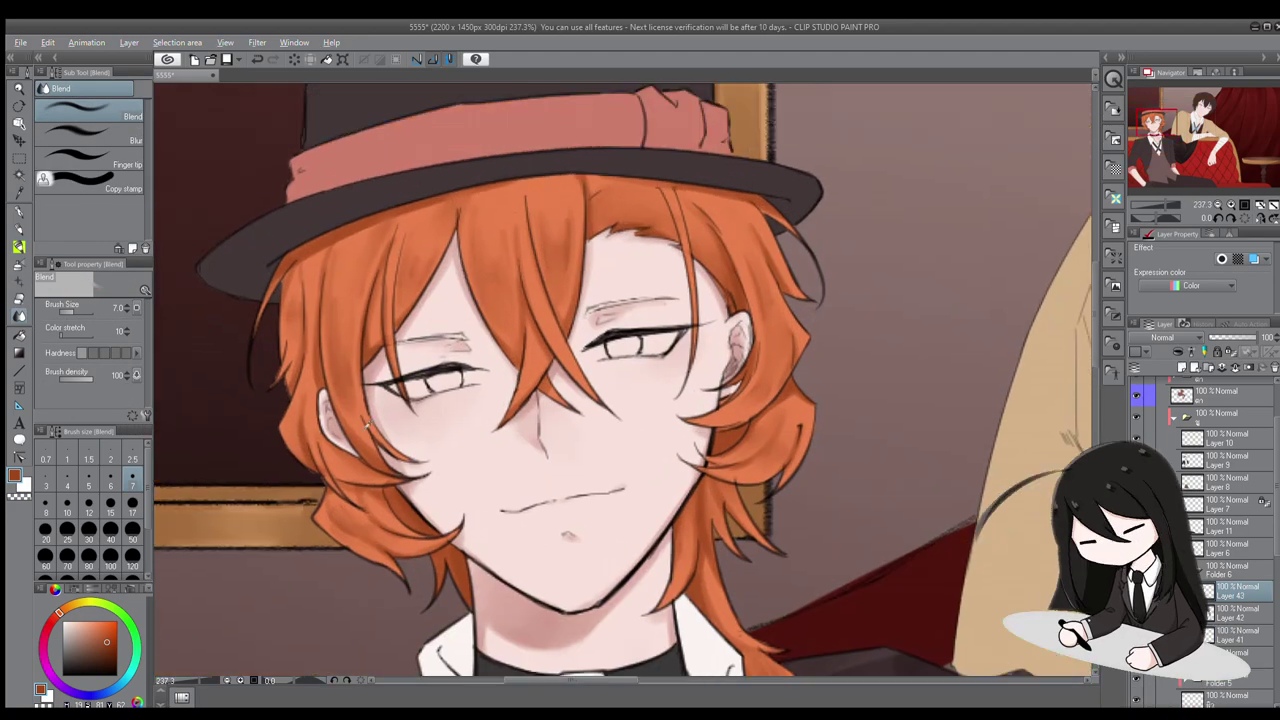
Paint light orange highlights on the hair on a separate layer with a smaller colouring brush
key("b")
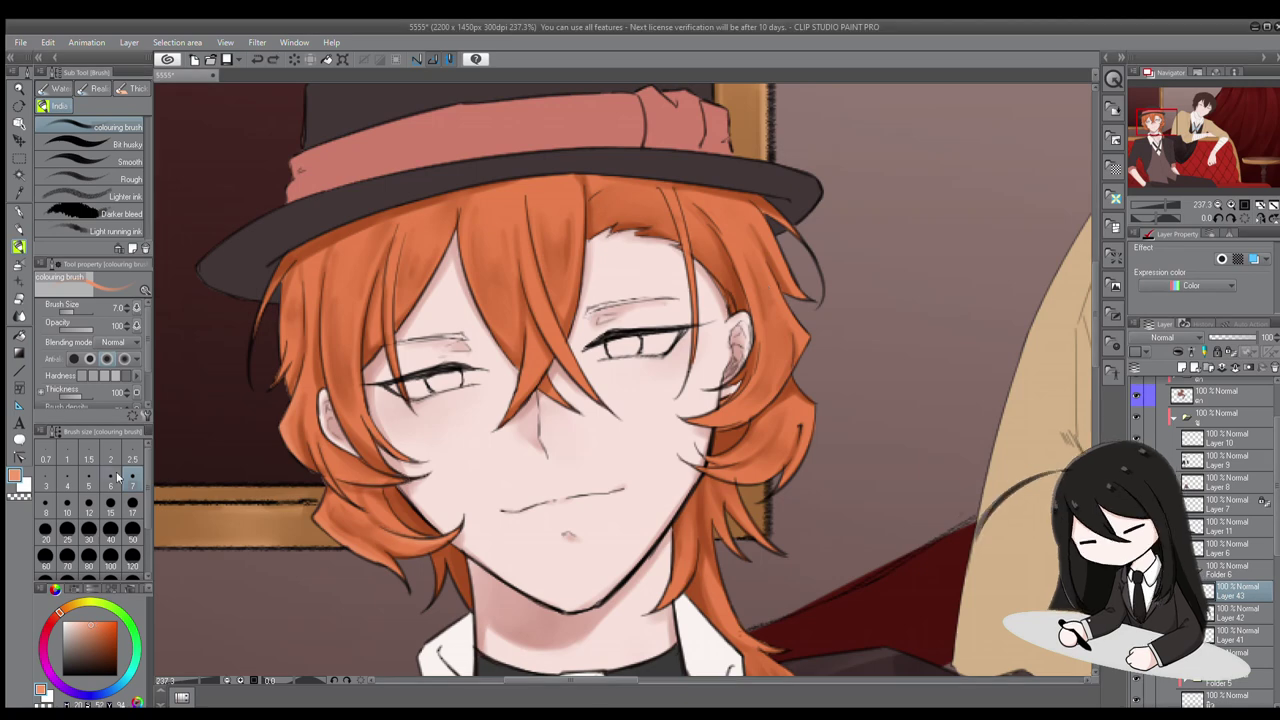
left_click(58, 88)
key("bracketleft")
key("bracketleft")
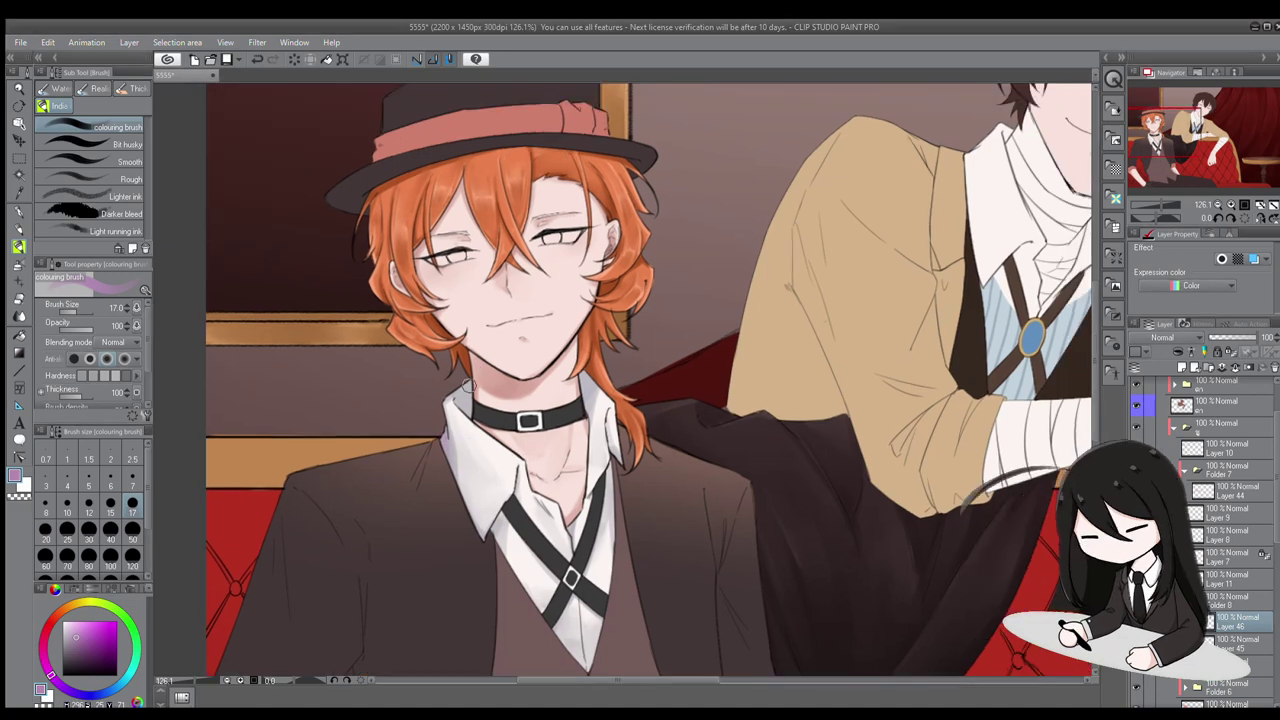
Blend the lavender shadows on the white shirt, then airbrush a soft peach tint at size 50 on a new layer
key("j")
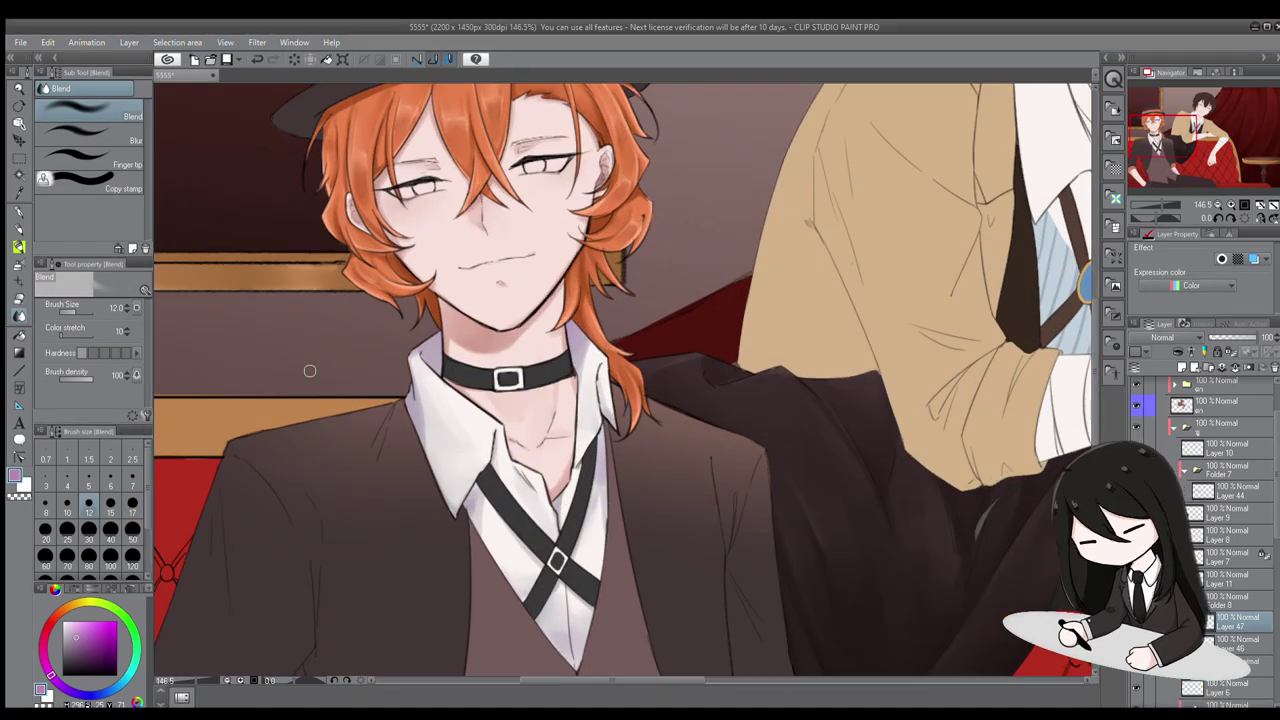
left_click(75, 588)
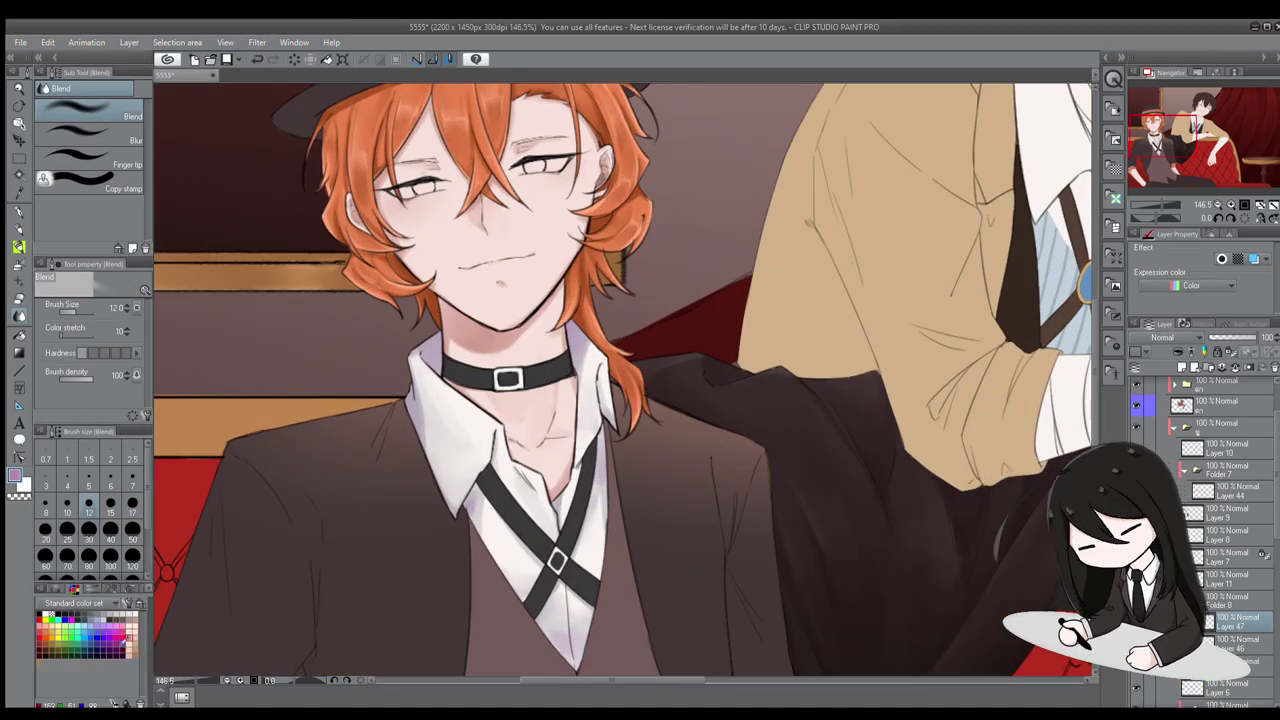
key("b")
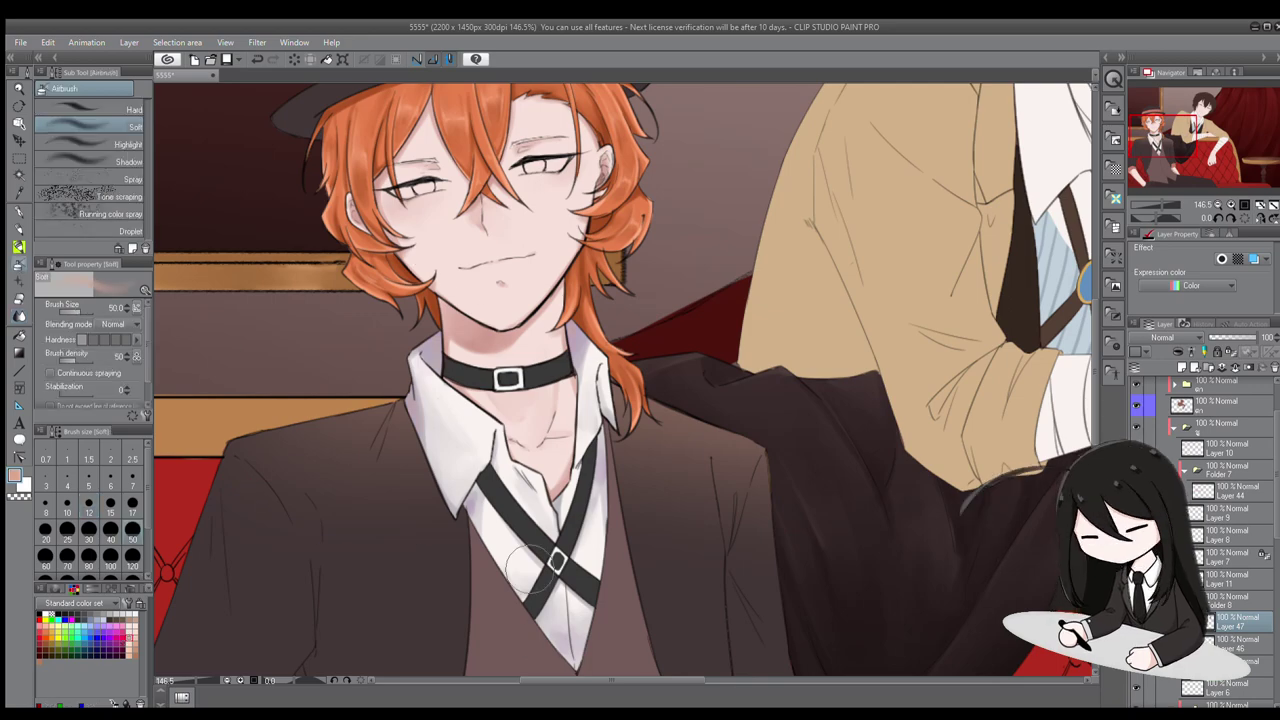
key("ctrl+minus")
key("ctrl+plus")
key("ctrl+minus")
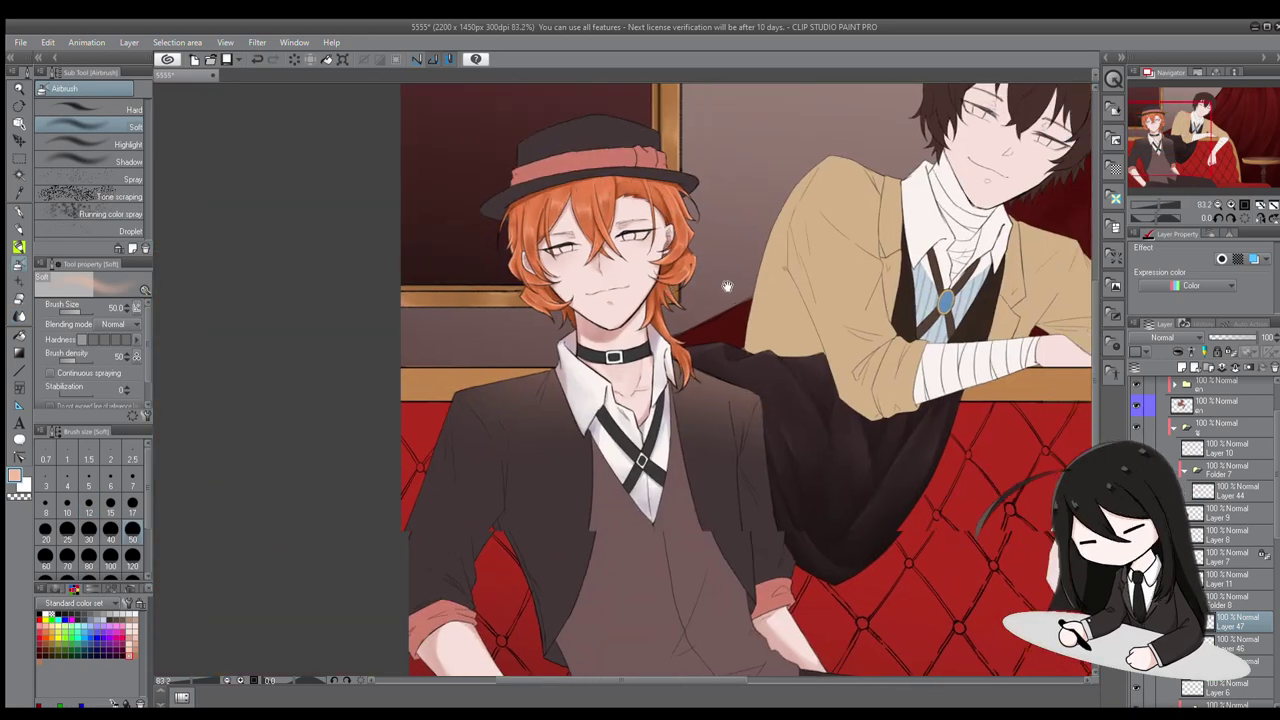
Paint dark brown fold shadows on the jacket's left-hand sleeve on a new layer, using the colouring brush at size 17
left_click(1136, 351)
key("ctrl+plus")
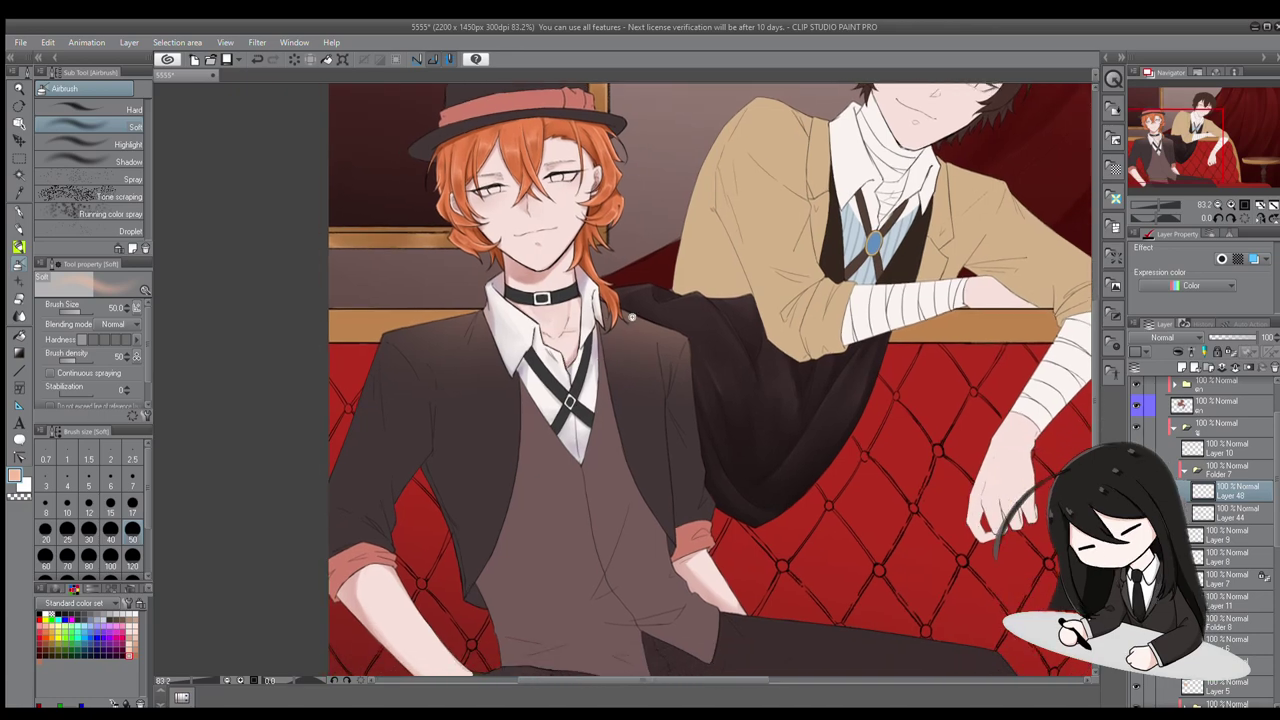
key("ctrl+plus")
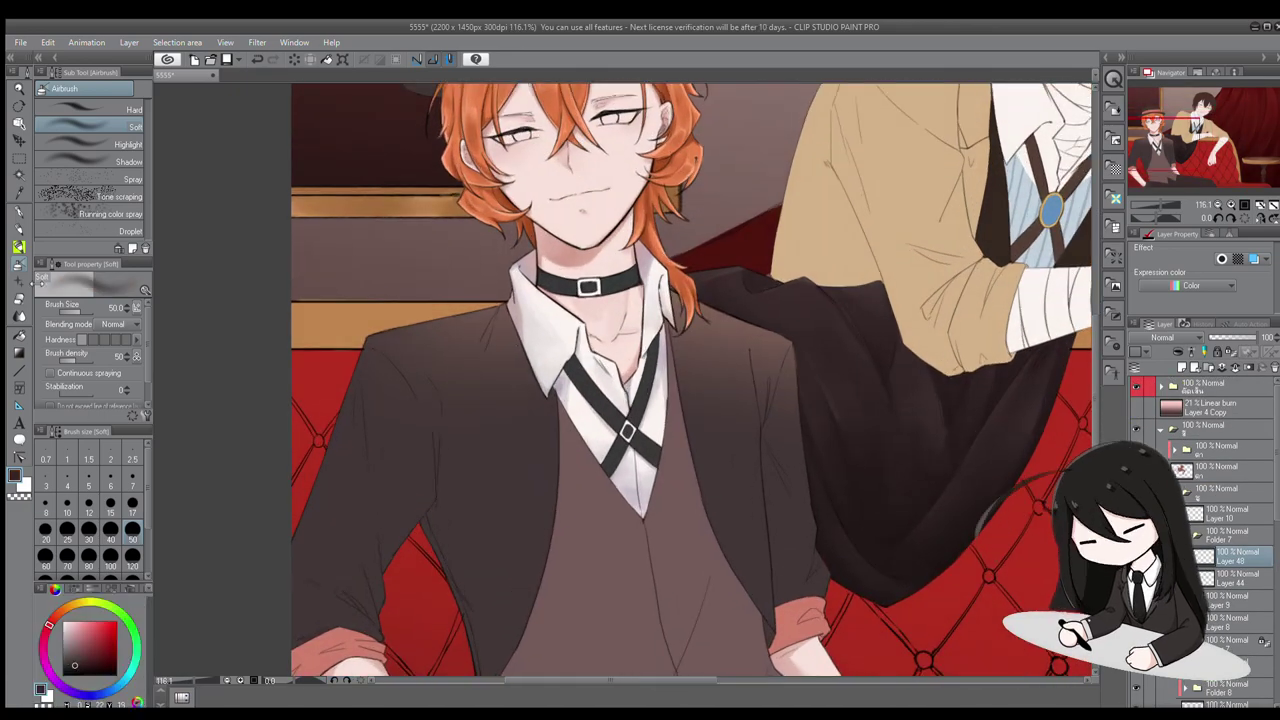
key("b")
left_click_drag(362, 381, 388, 604)
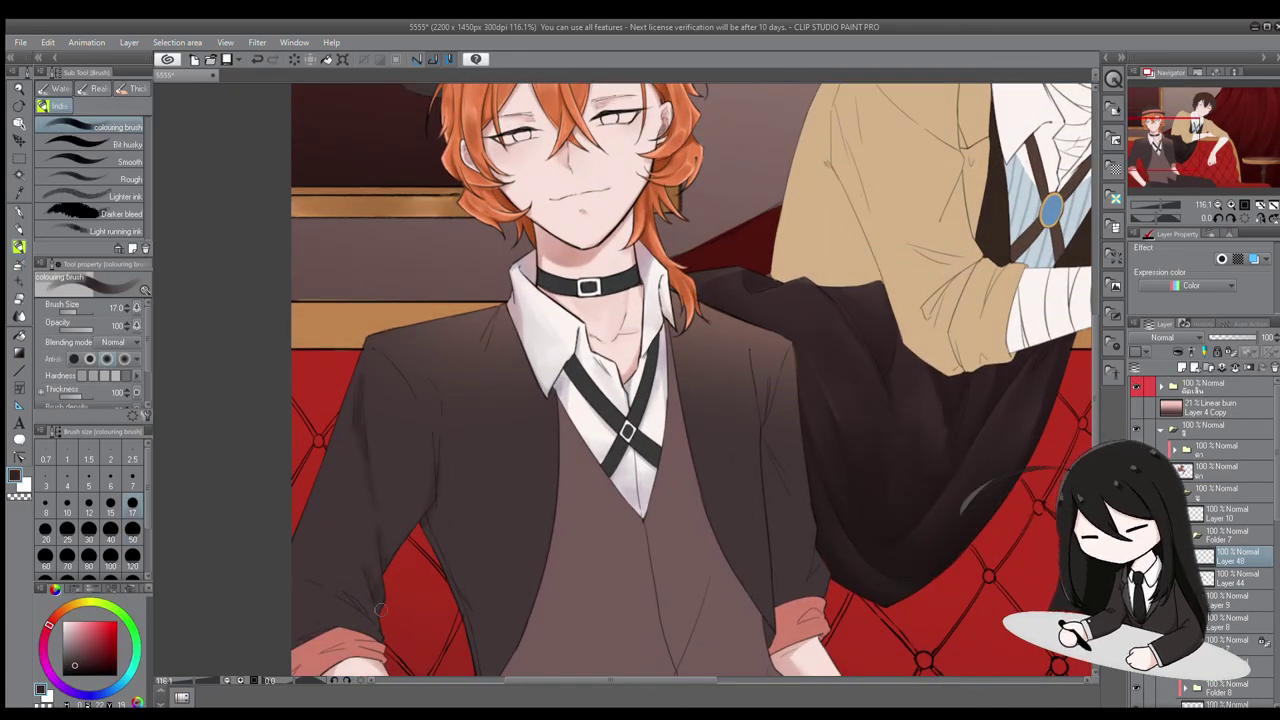
scroll(292, 500, "down", 2)
mouse_move(309, 420)
left_mouse_down()
mouse_move(347, 444)
mouse_move(344, 482)
mouse_move(316, 395)
left_mouse_up()
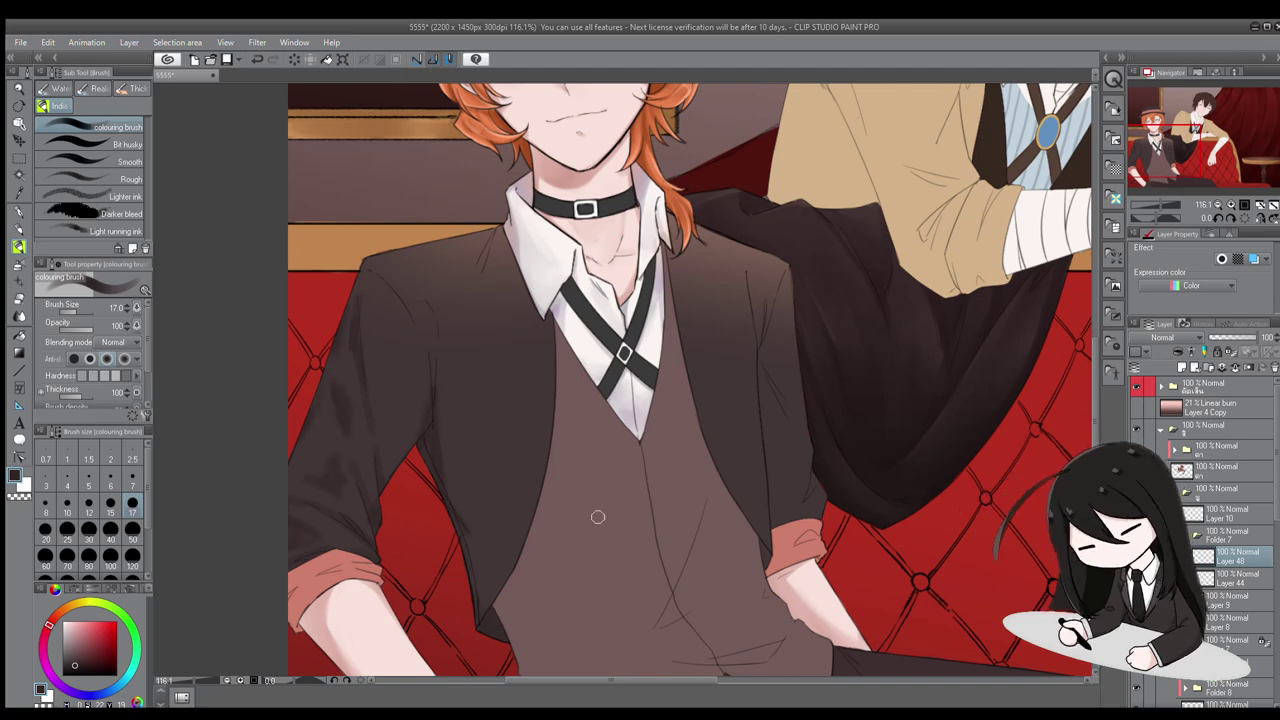
Extend the dark shadows over the jacket's shoulders, the other sleeve and both front panels with the colouring brush
scroll(461, 578, "down", 3)
scroll(400, 480, "up", 4)
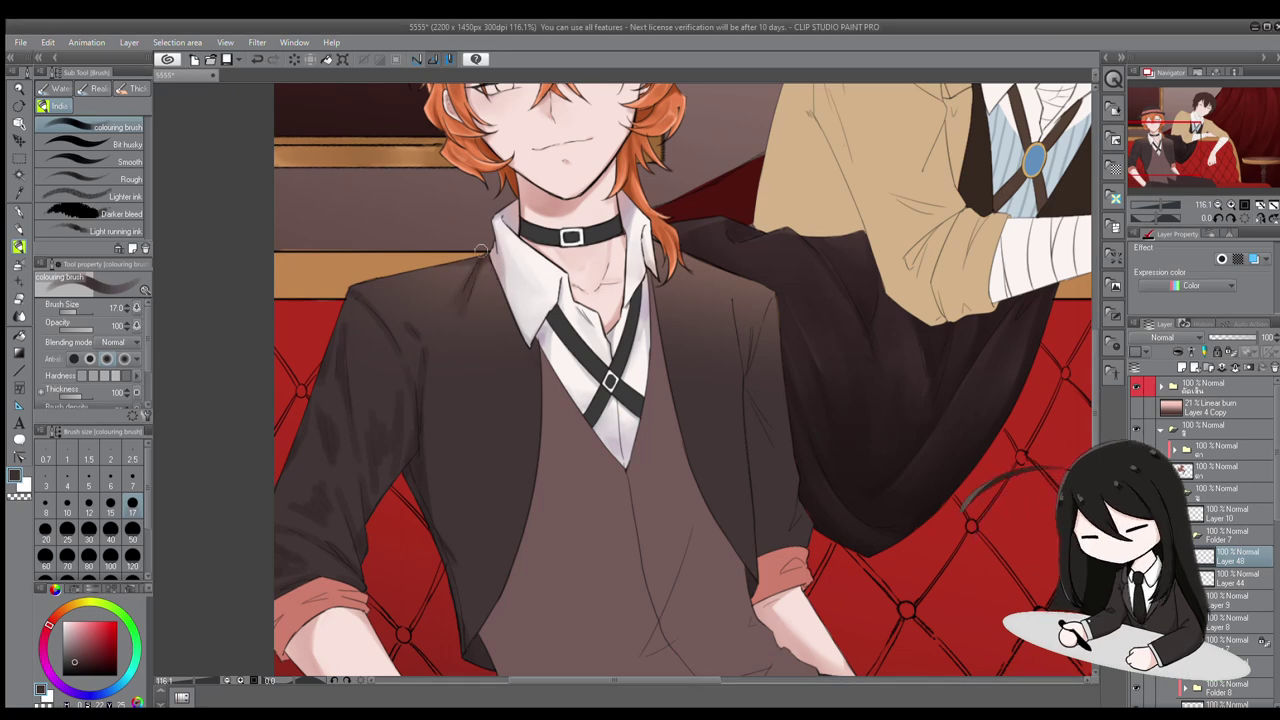
scroll(481, 251, "up", 1)
scroll(435, 467, "down", 2)
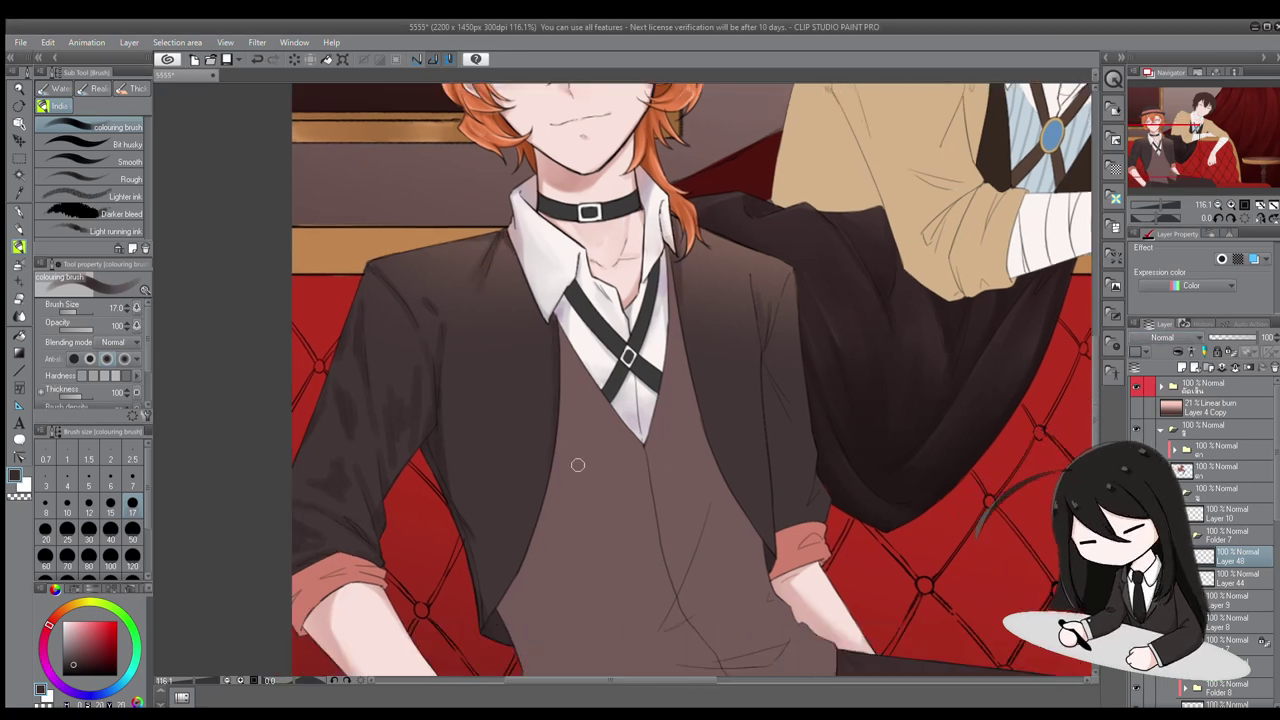
scroll(650, 420, "right", 2)
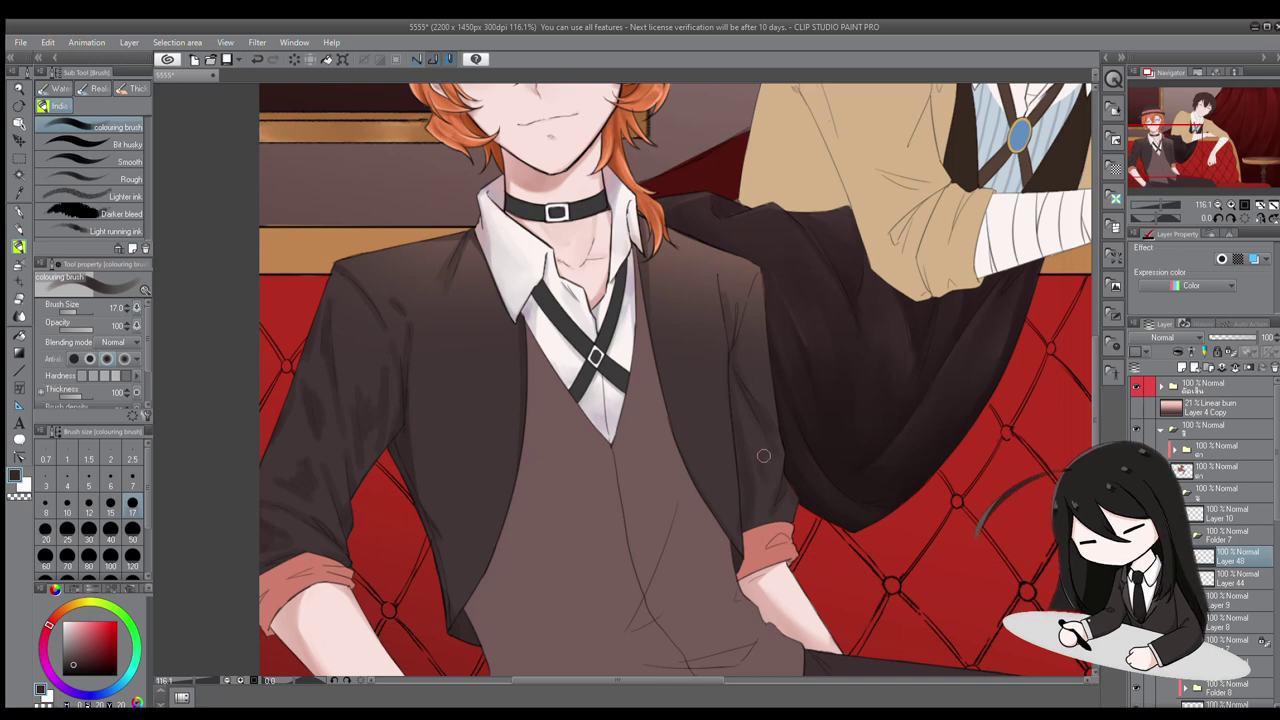
scroll(382, 400, "down", 2)
scroll(418, 465, "up", 1)
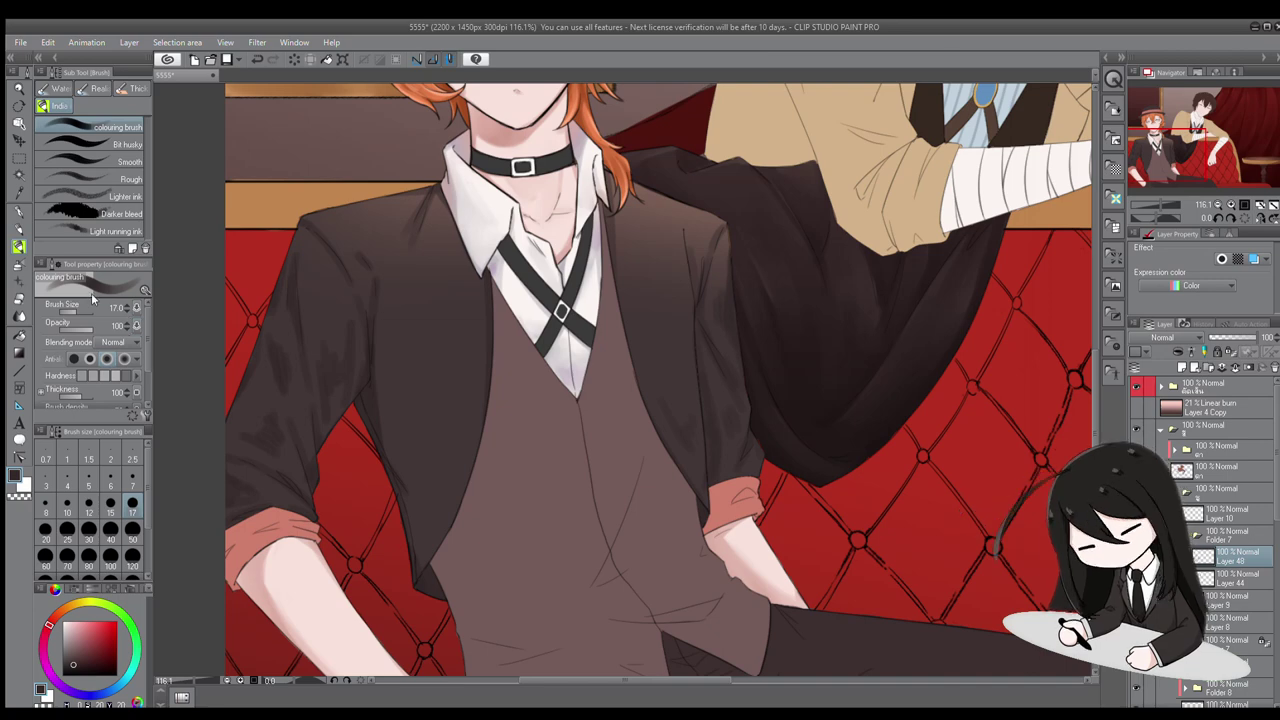
scroll(602, 289, "down", 1)
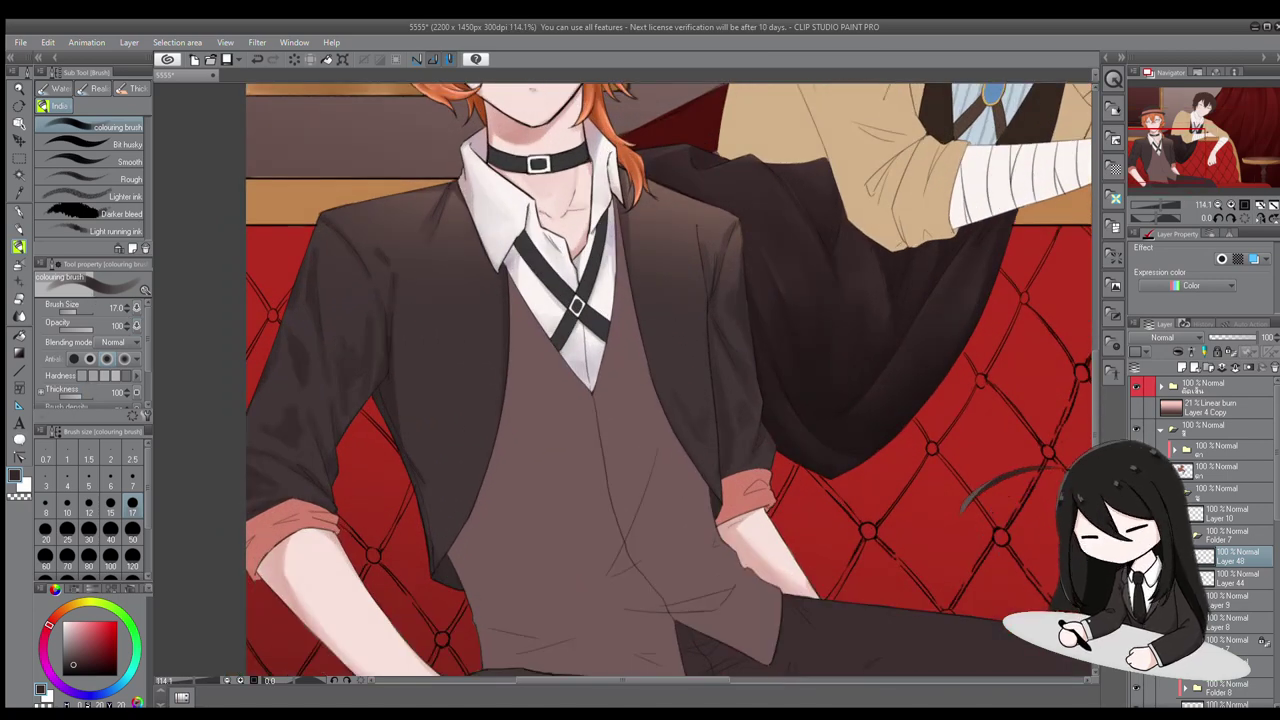
left_click_drag(491, 330, 463, 458)
Blend the jacket shadows on the sleeves and front panels, raising the blend size from 17 to 25
key("j")
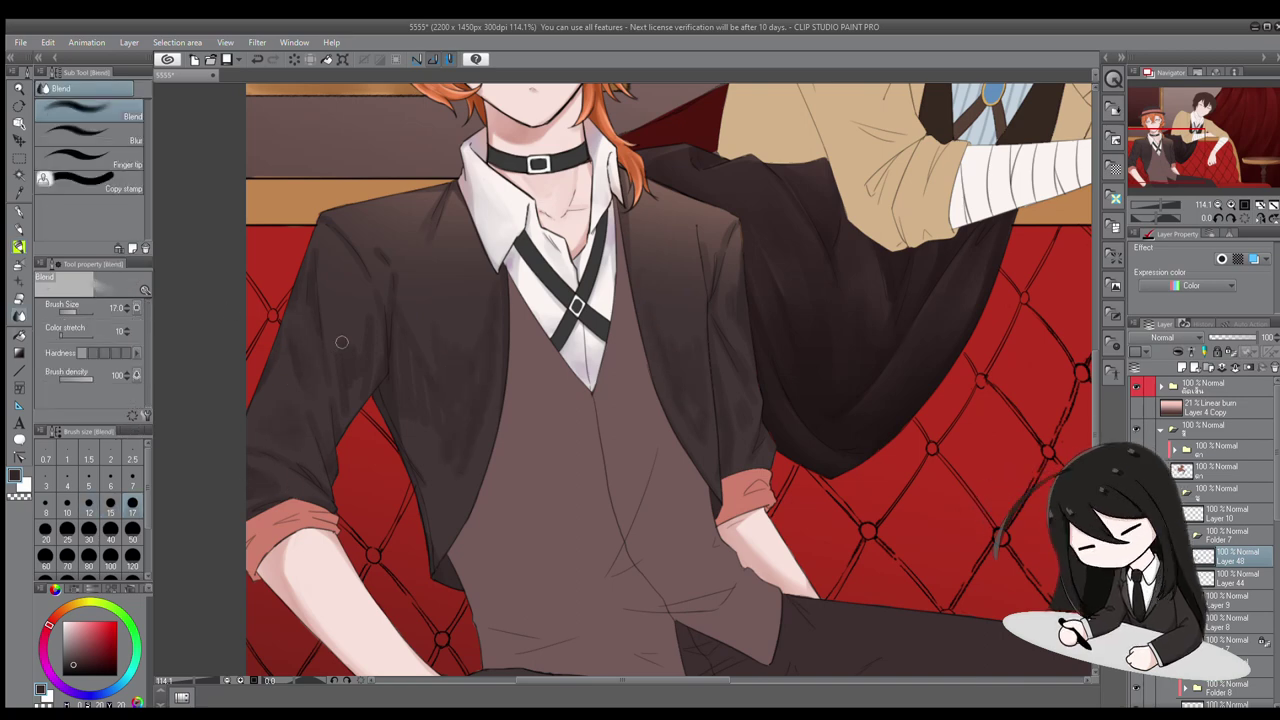
left_click(72, 528)
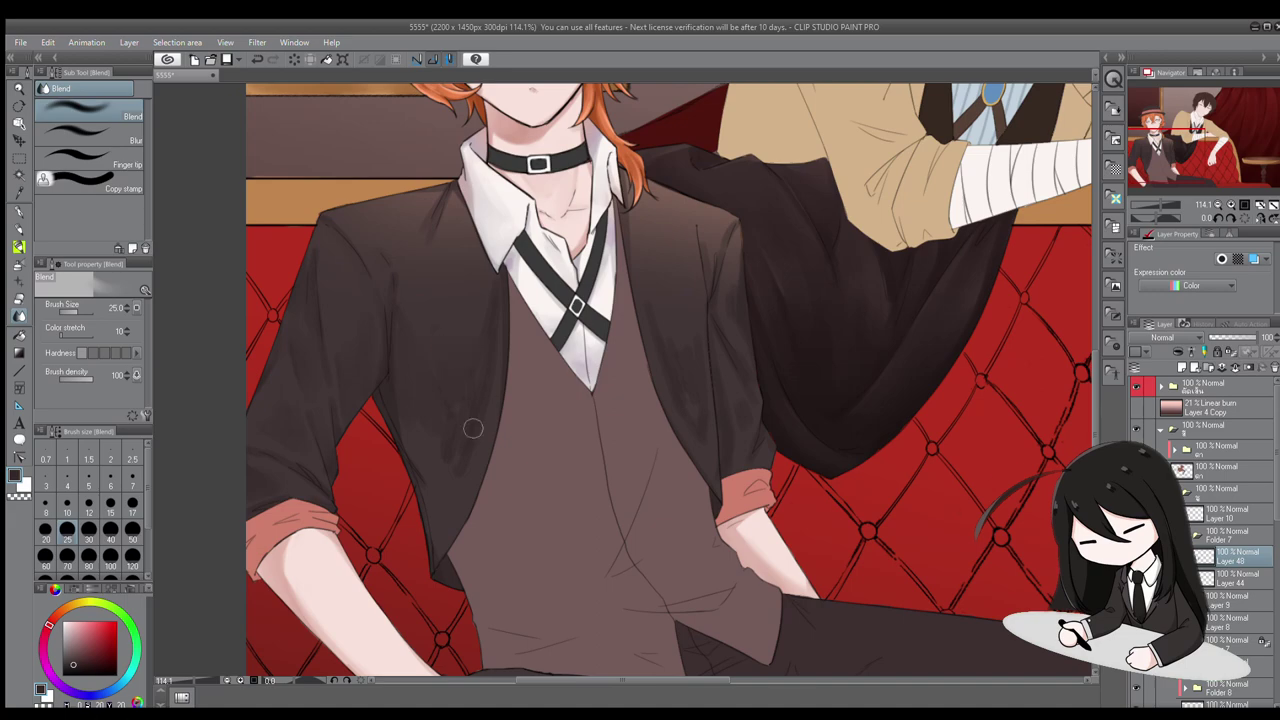
scroll(560, 330, "down", 2)
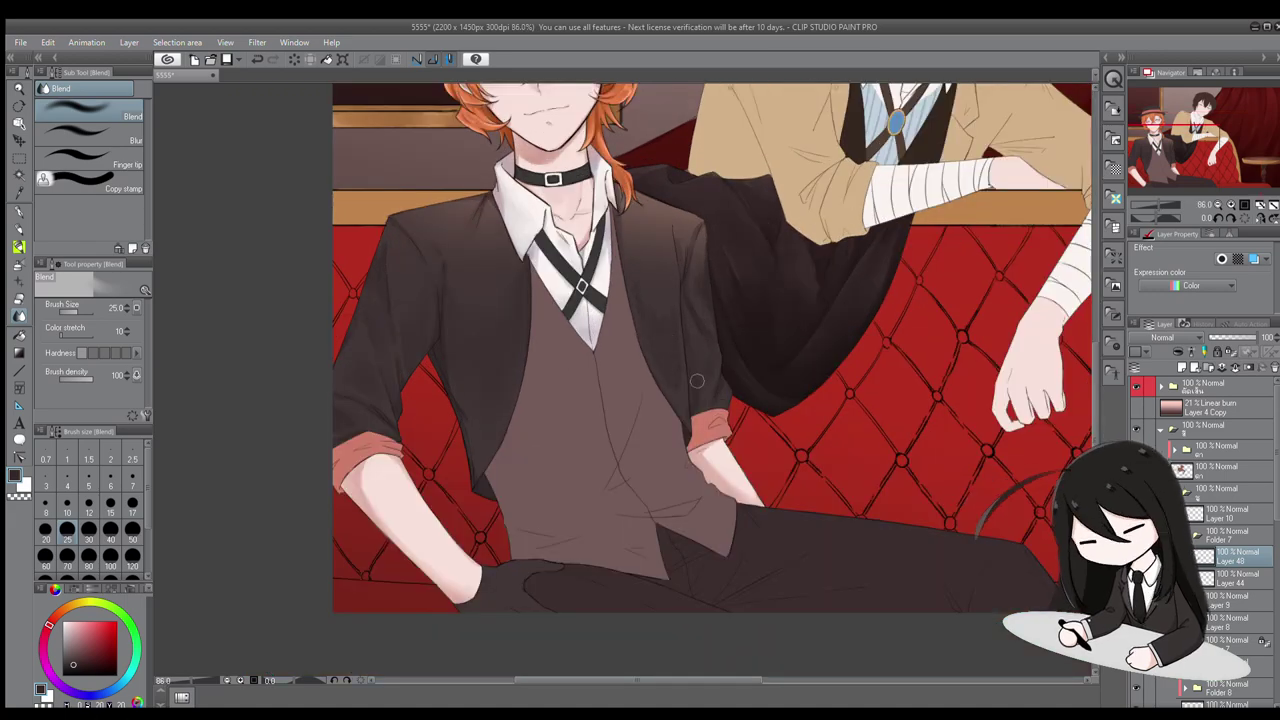
scroll(585, 213, "up", 2)
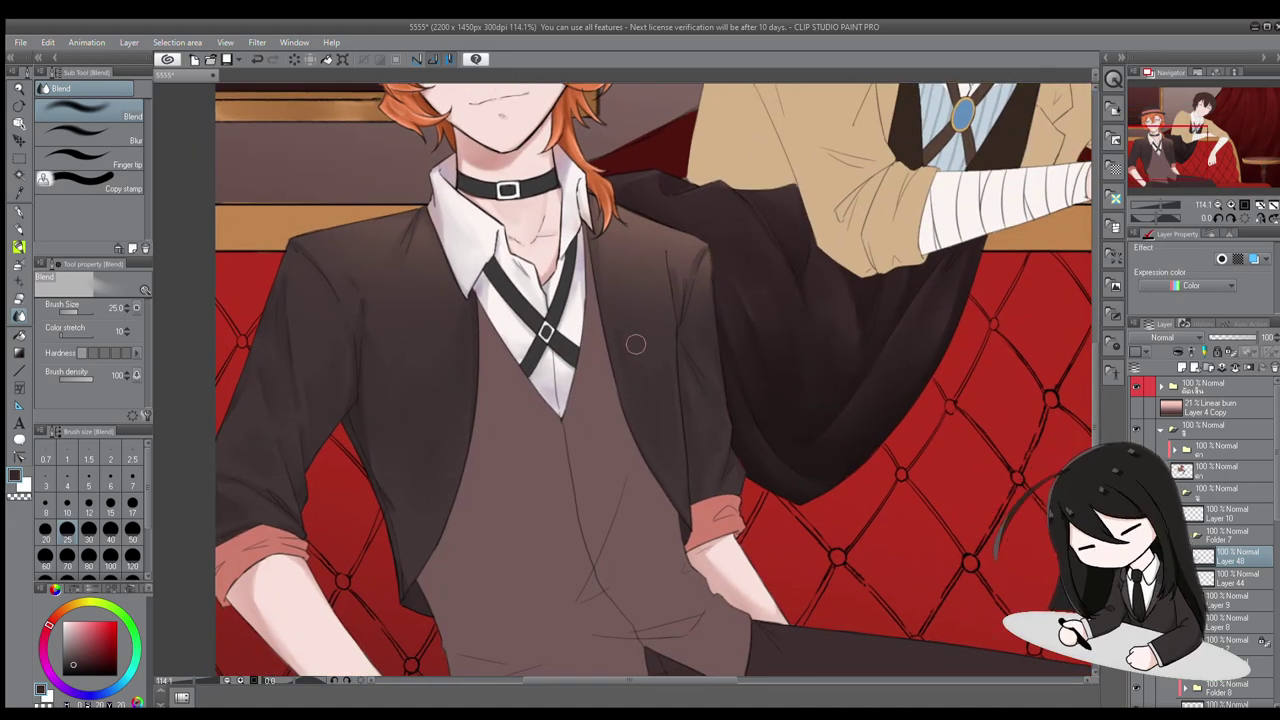
Add more dark shadow strokes to the jacket's front panel and upper shoulders, blending each area at size 25
key("b")
left_click_drag(406, 372, 445, 340)
key("j")
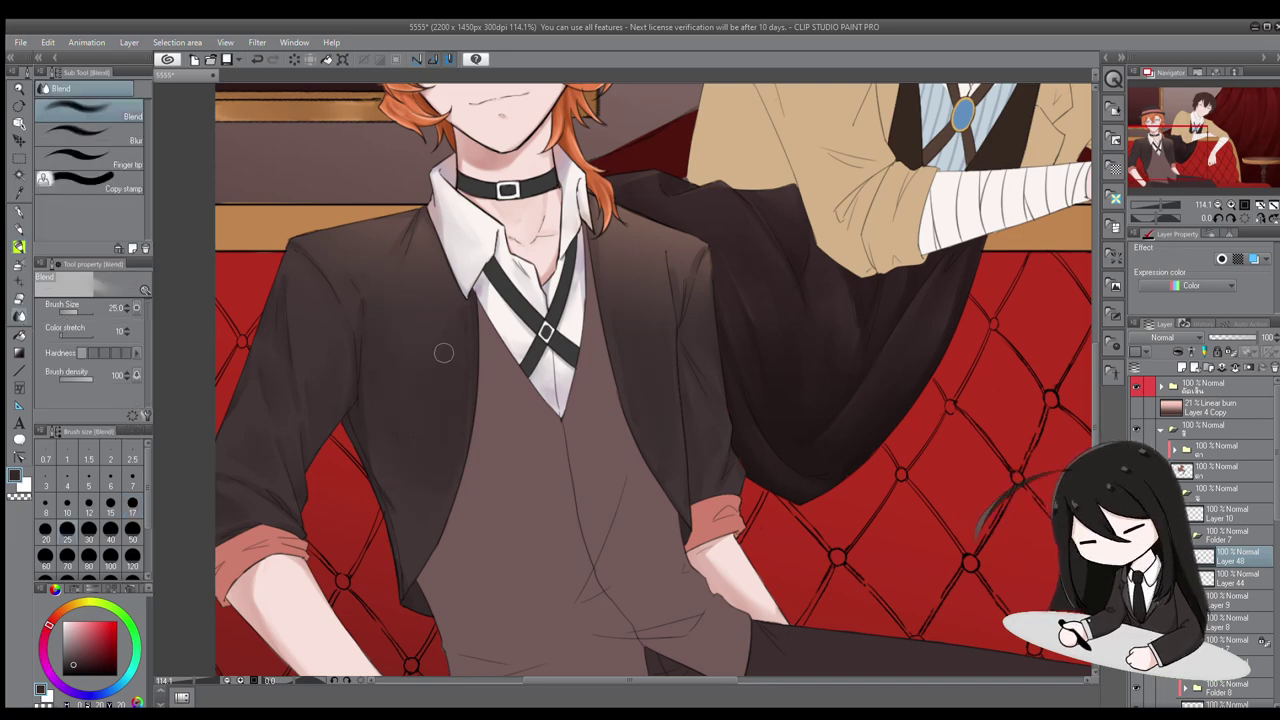
scroll(426, 418, "down", 4)
scroll(432, 420, "up", 6)
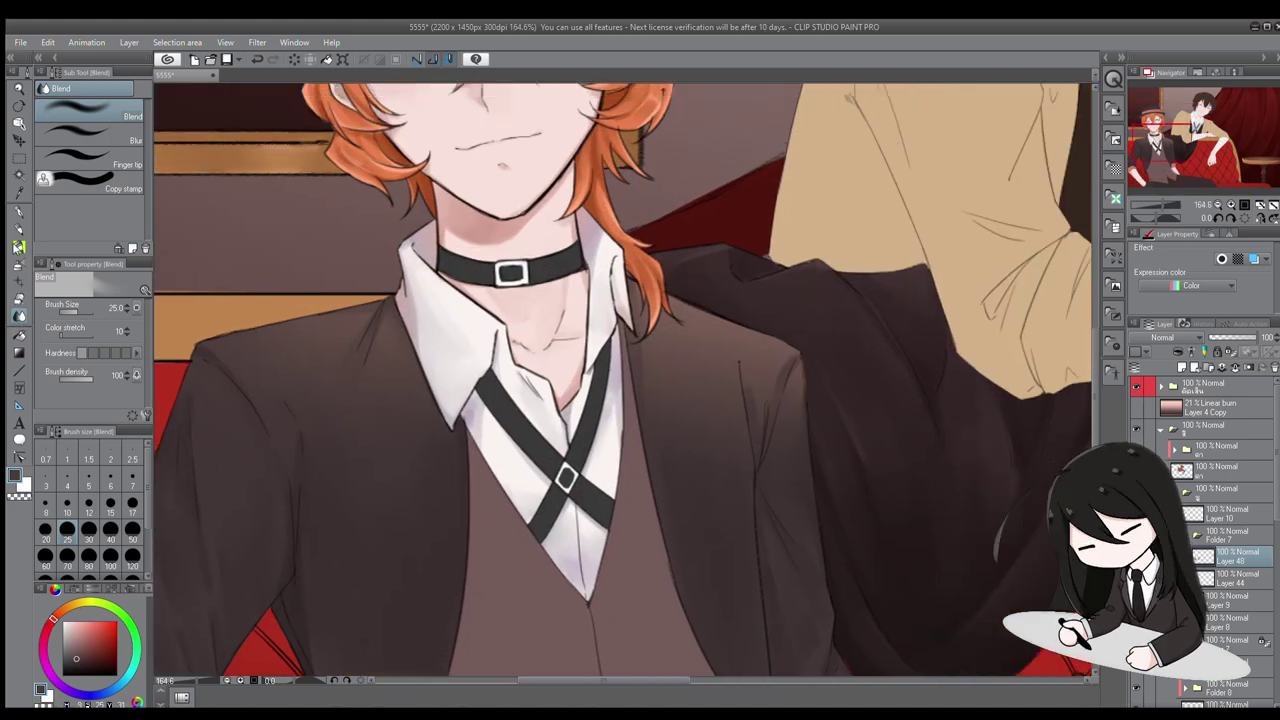
left_click(18, 248)
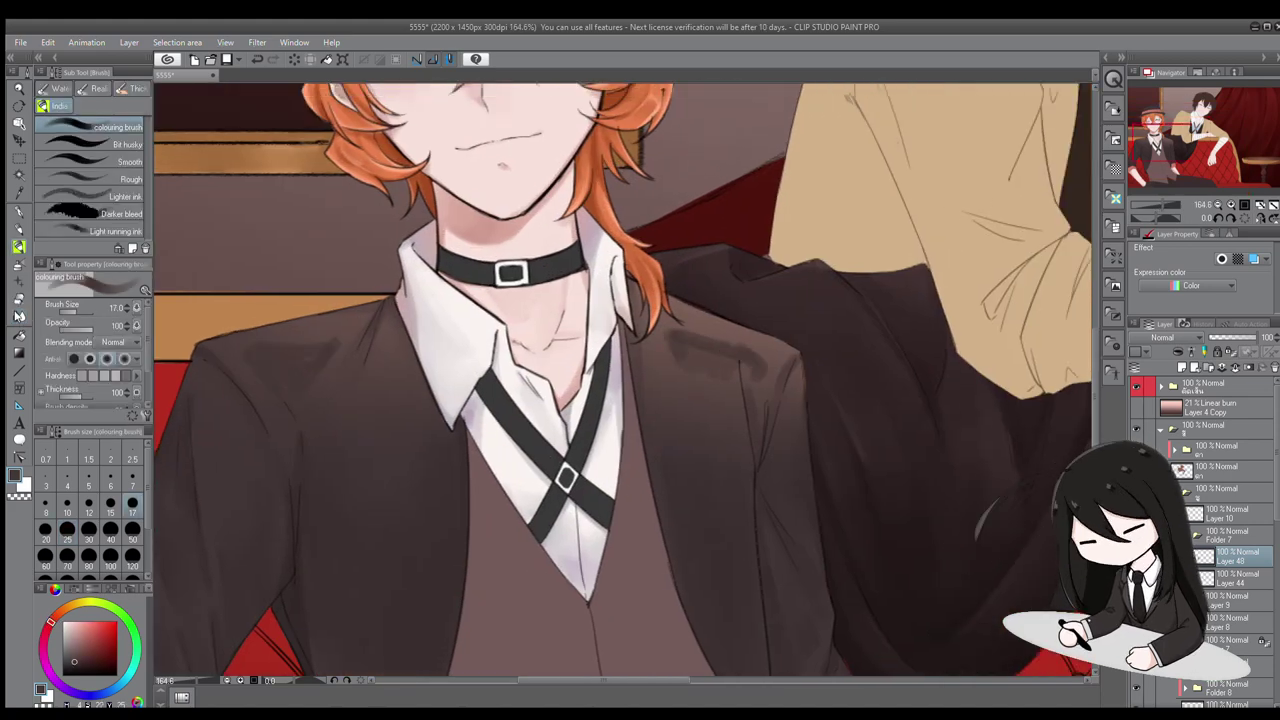
left_click(18, 316)
scroll(759, 299, "down", 2)
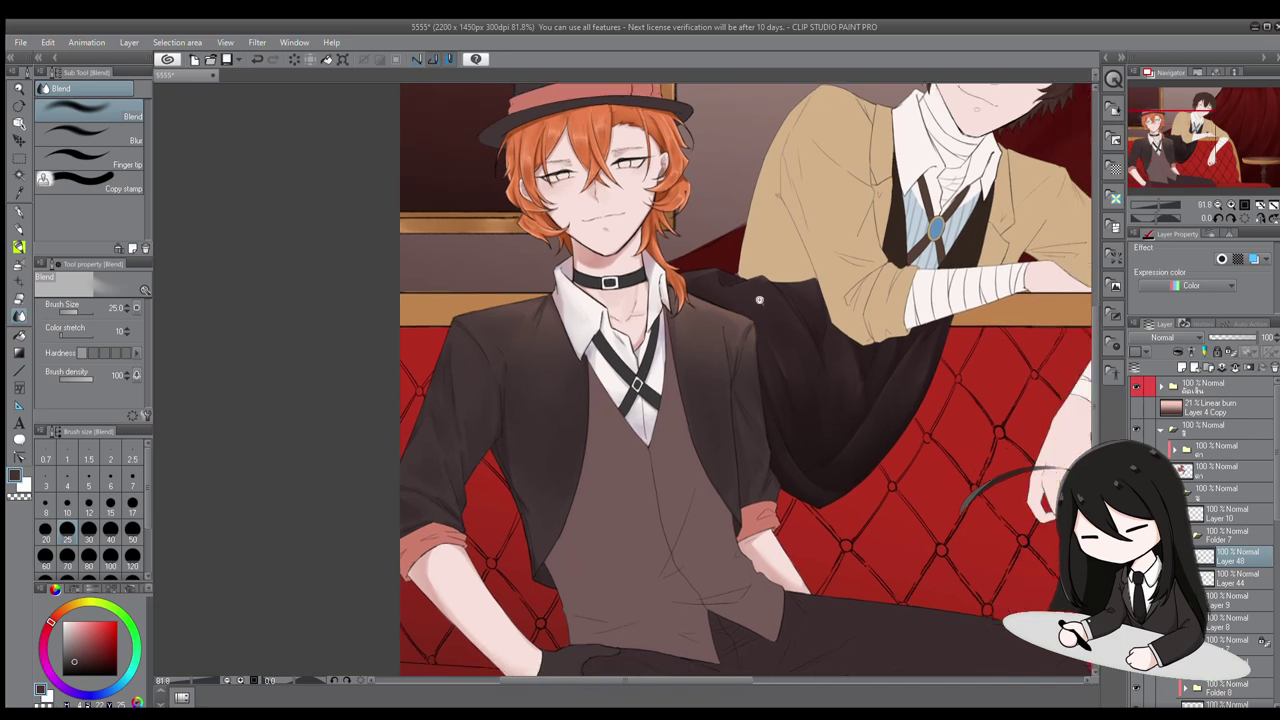
Paint another pass of dark shadow patches on the jacket's front panels and sleeves with the colouring brush at size 17
scroll(750, 310, "up", 2)
key("b")
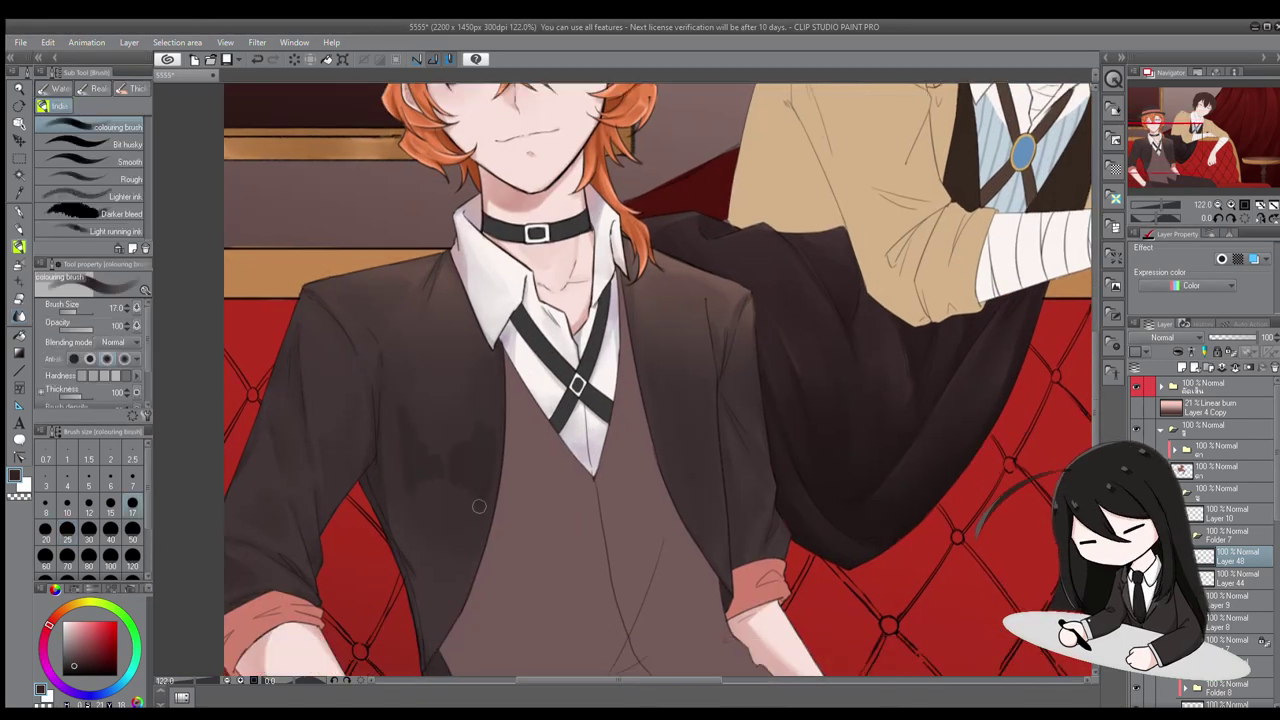
left_click_drag(479, 506, 521, 468)
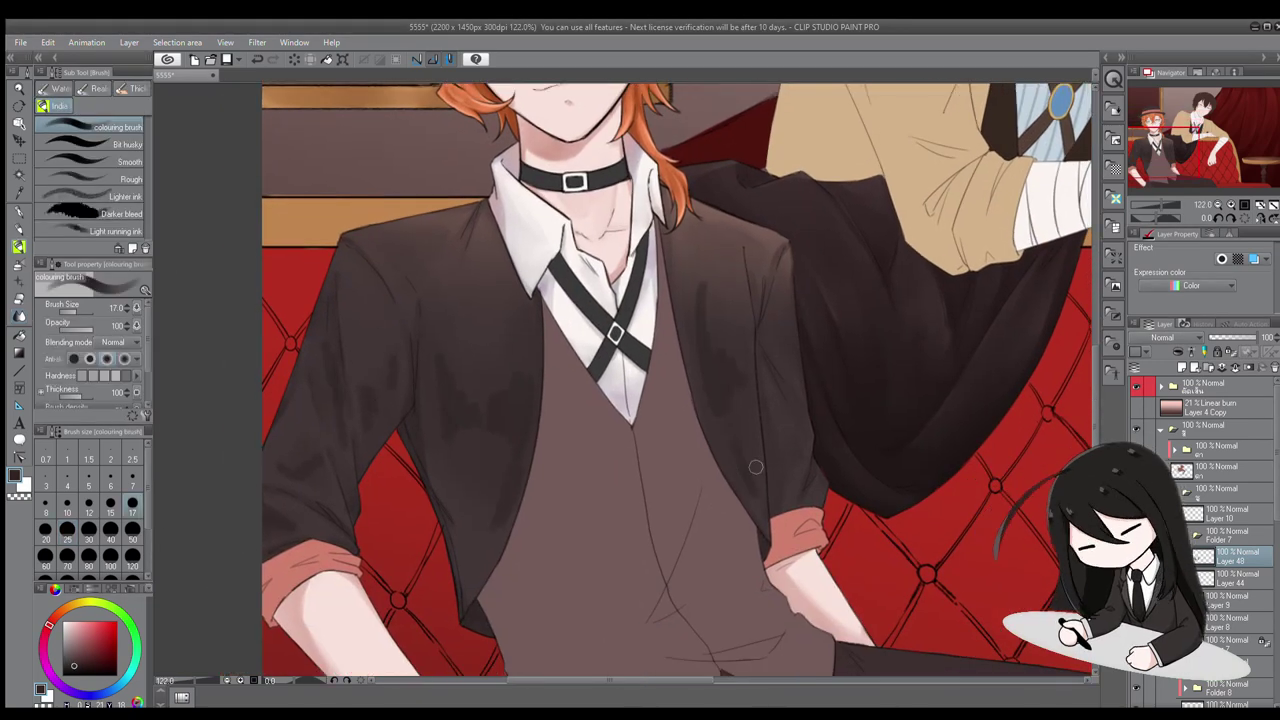
Smooth the new jacket shadow patches with the Blend tool at size 20
key("j")
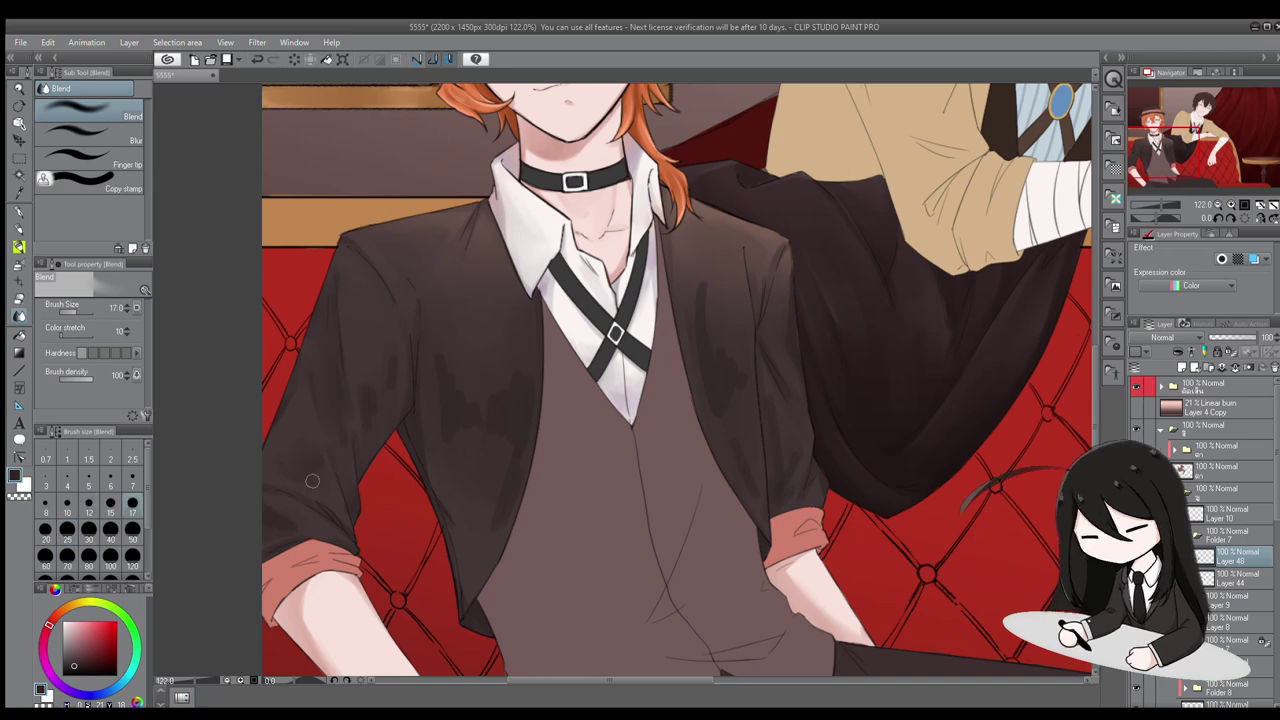
scroll(391, 361, "down", 5)
scroll(446, 385, "up", 5)
key("bracketright")
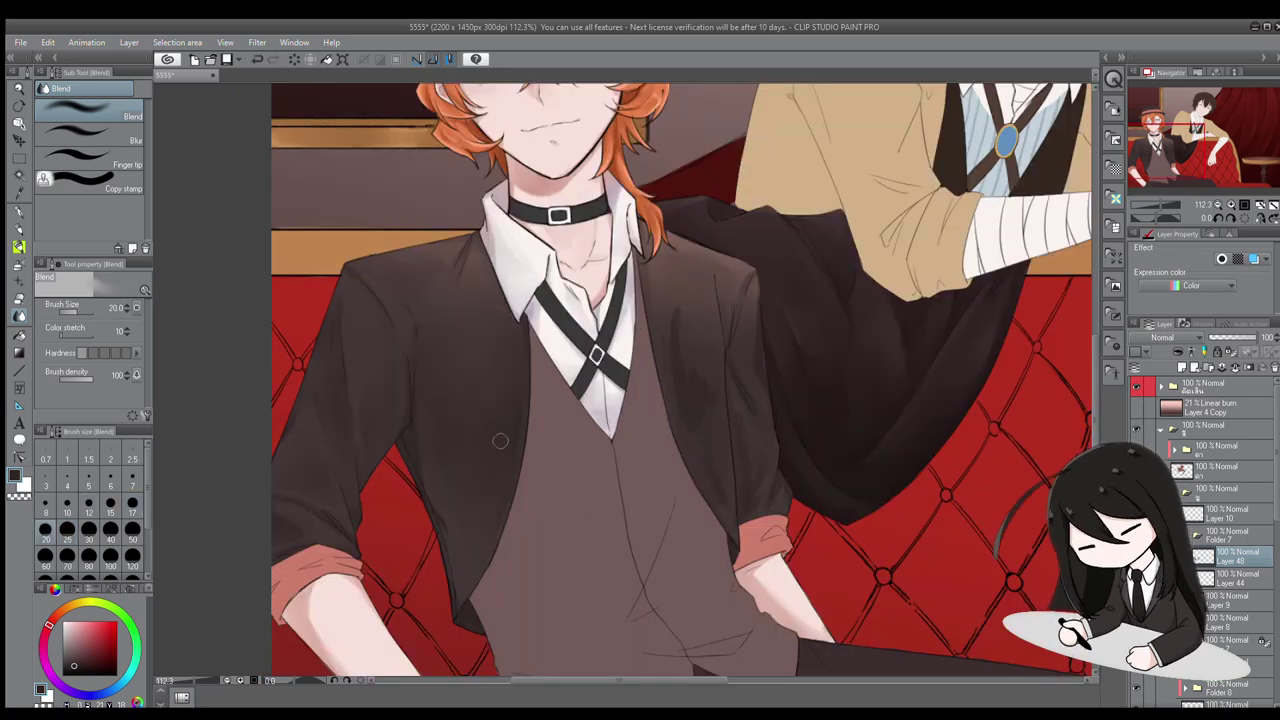
left_click_drag(465, 483, 405, 456)
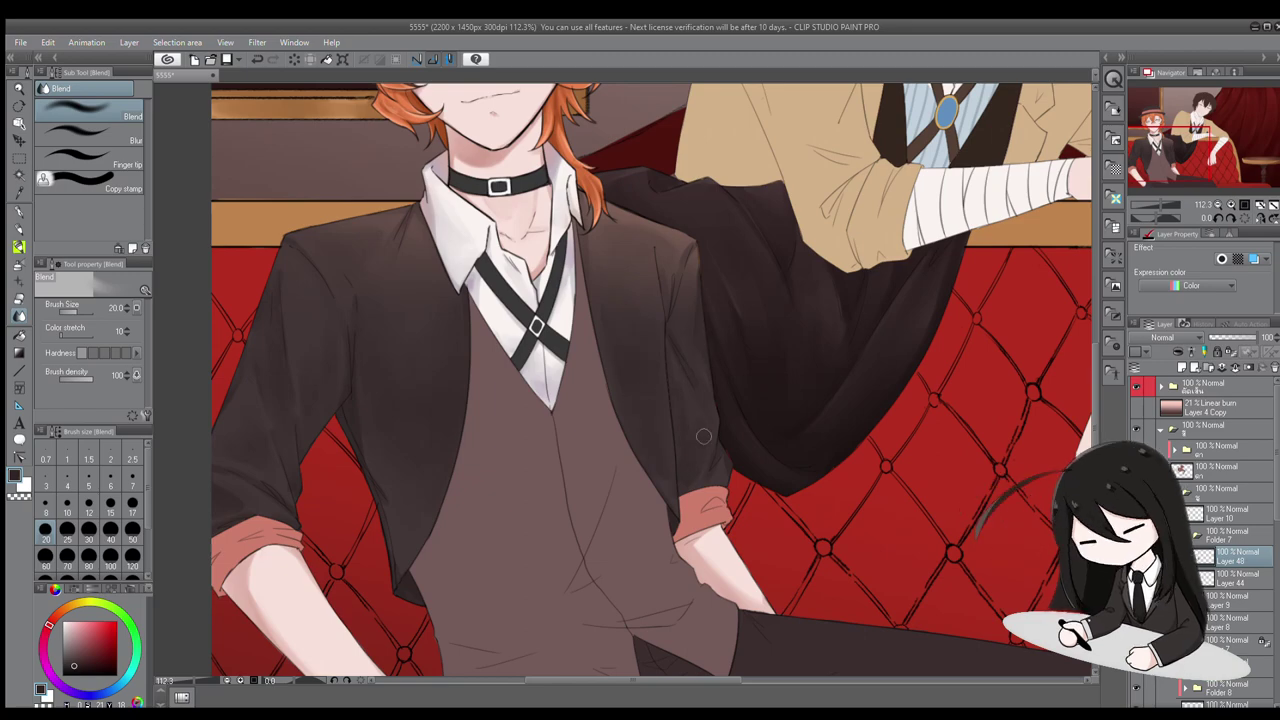
scroll(243, 420, "down", 5)
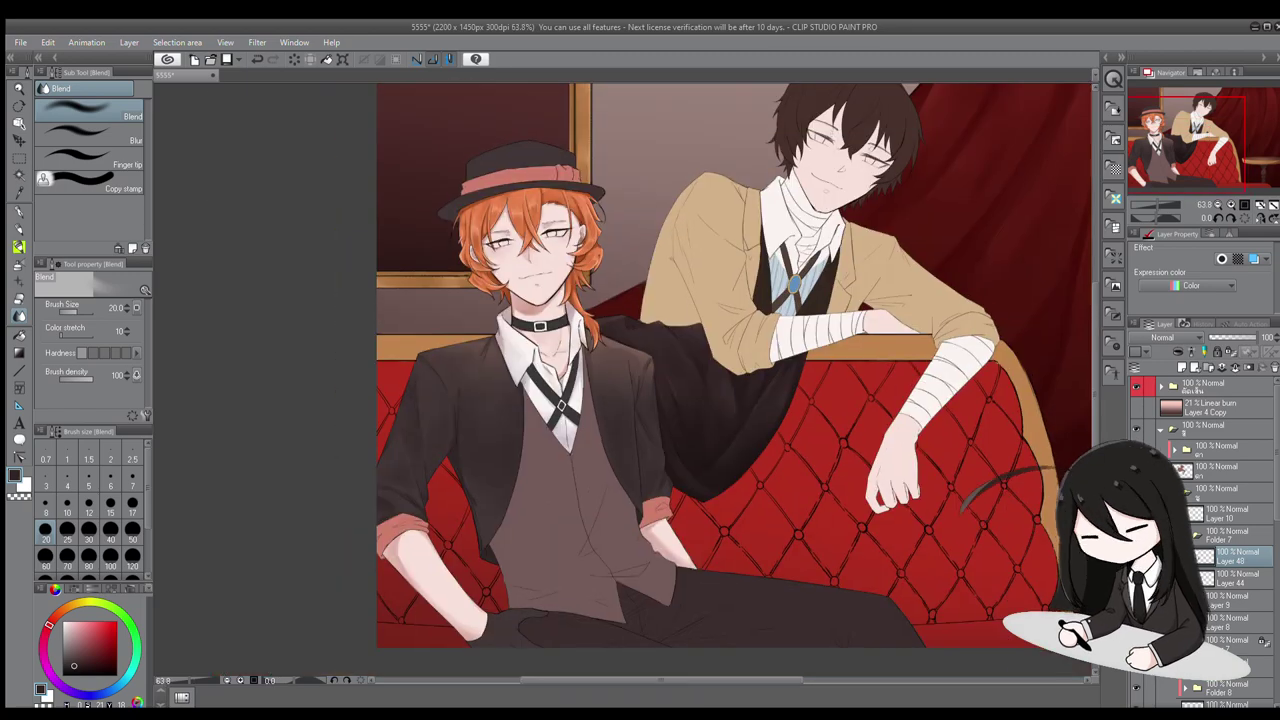
Paint dark shadows on the black hat's crown with the size 17 colouring brush and blend them at size 20
scroll(346, 289, "up", 6)
key("b")
scroll(420, 398, "down", 5)
scroll(529, 250, "up", 5)
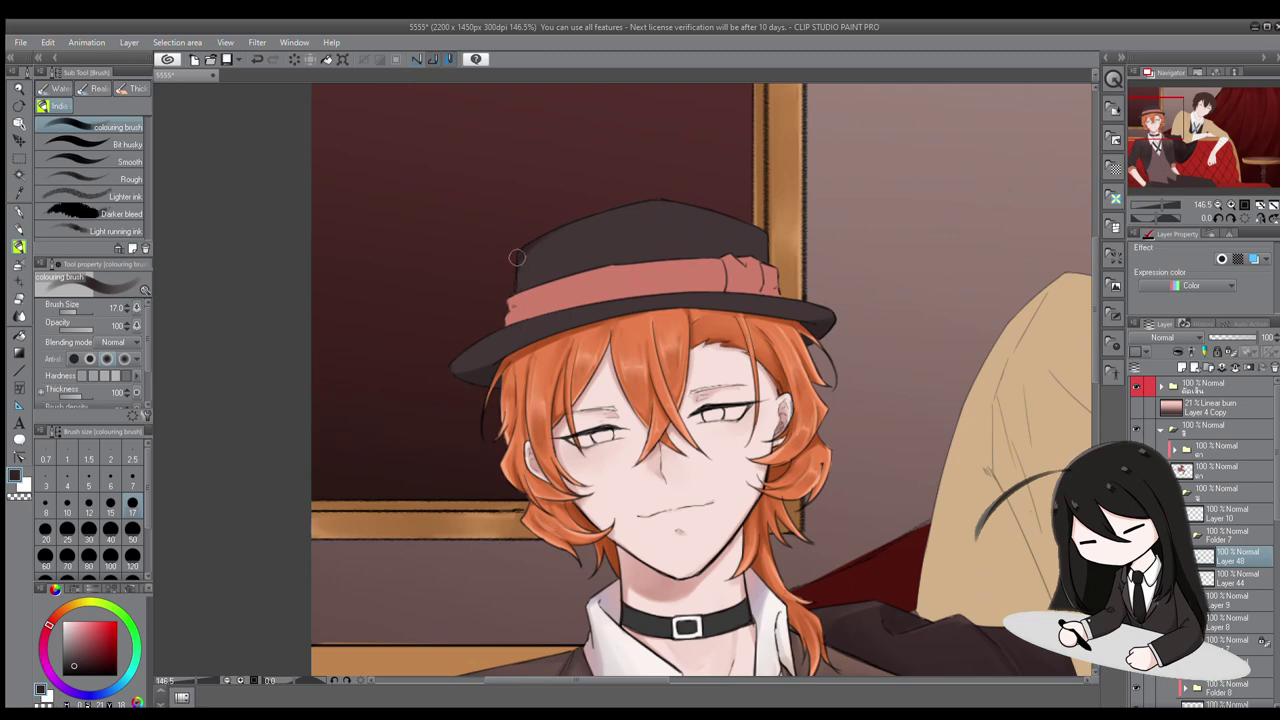
left_click_drag(511, 263, 658, 192)
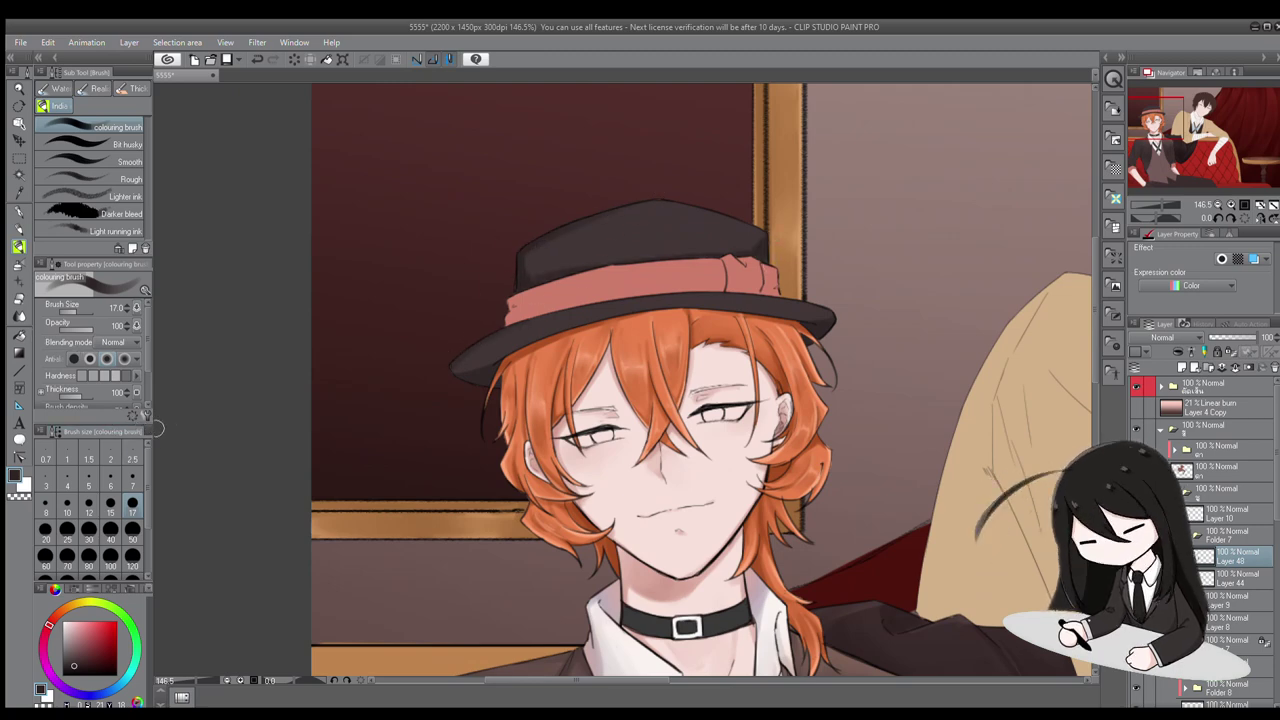
left_click_drag(608, 236, 600, 262)
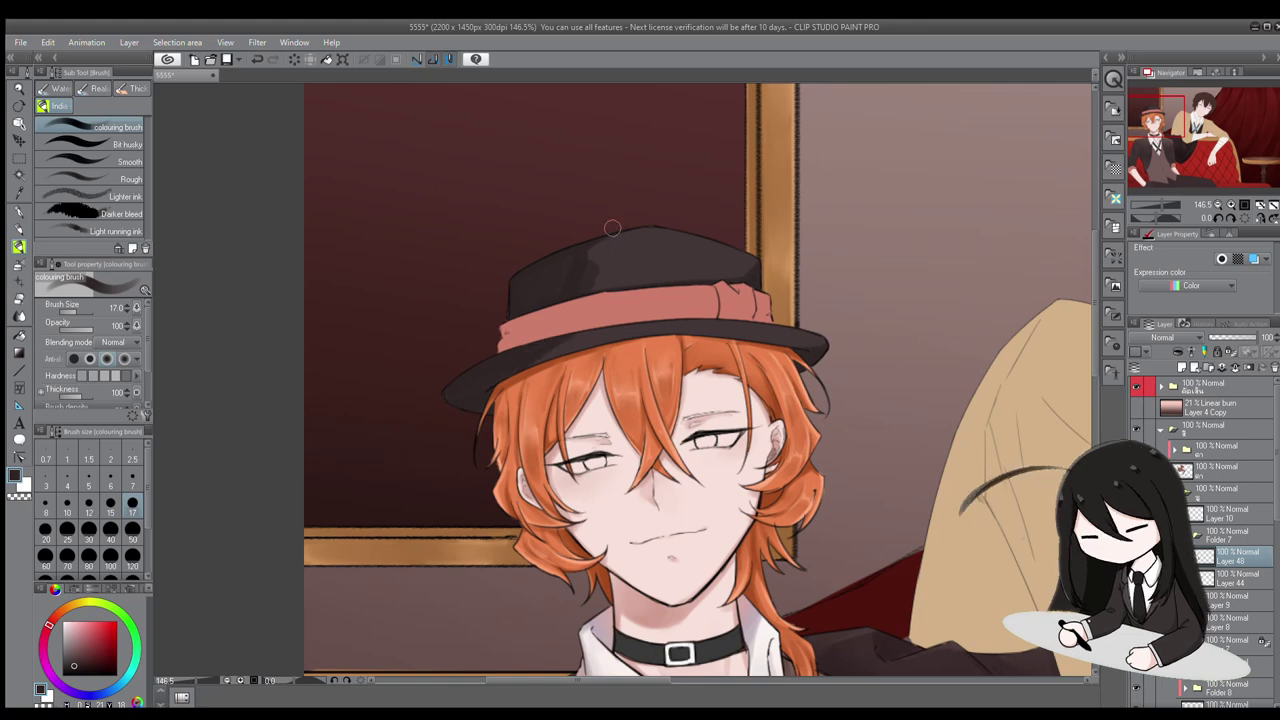
key("j")
scroll(672, 327, "up", 2)
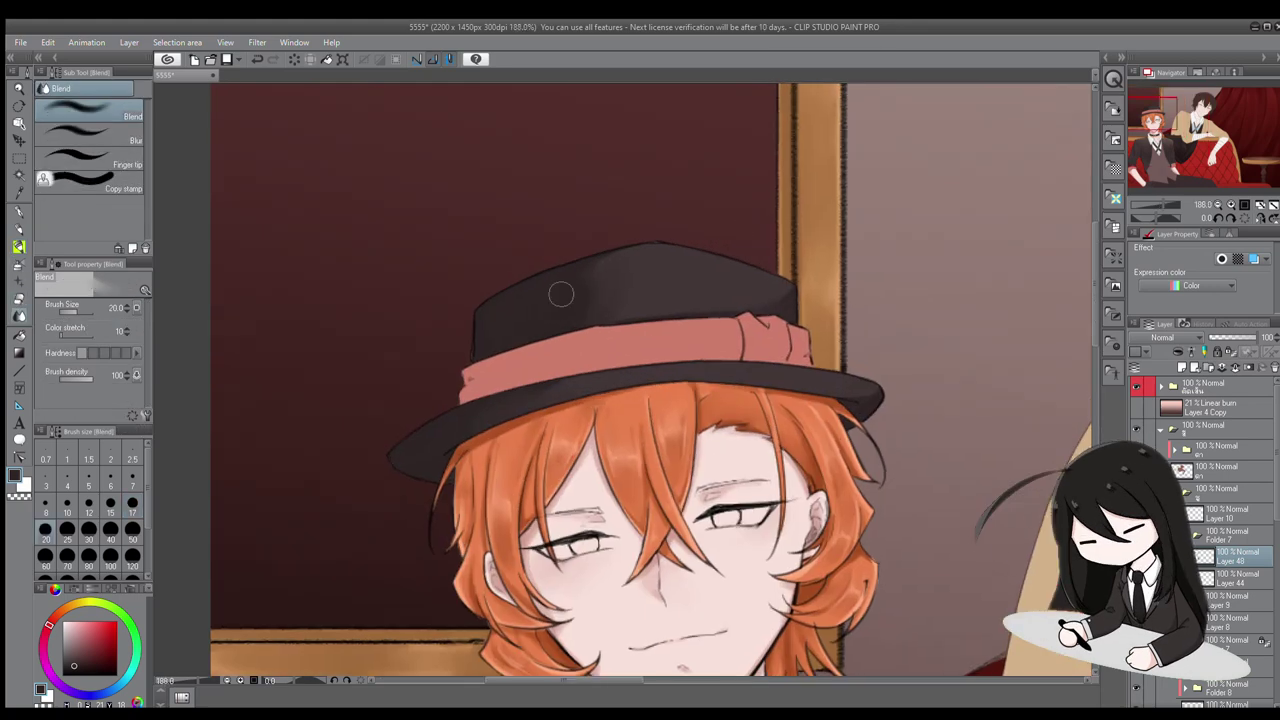
Airbrush a soft peach highlight onto the right side of the hat's crown at size 70 on the layer below the shadows
key("alt+bracketleft")
left_click(72, 587)
left_click(130, 638)
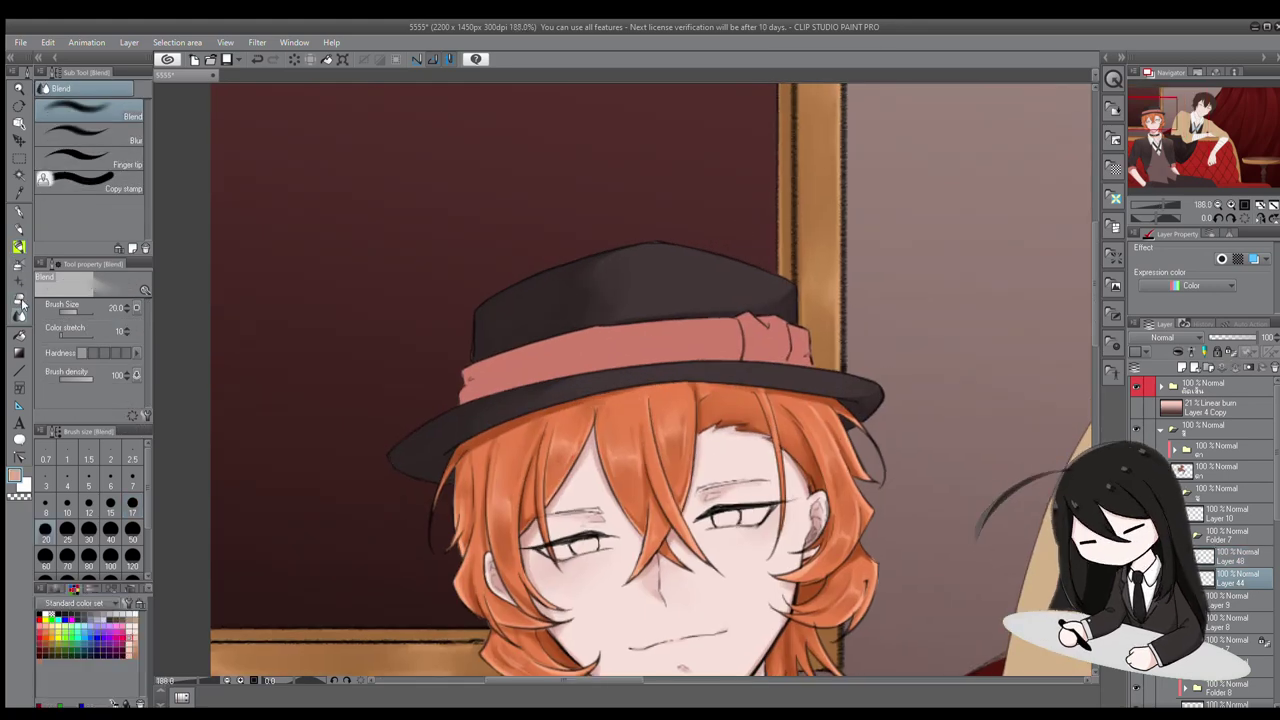
key("b")
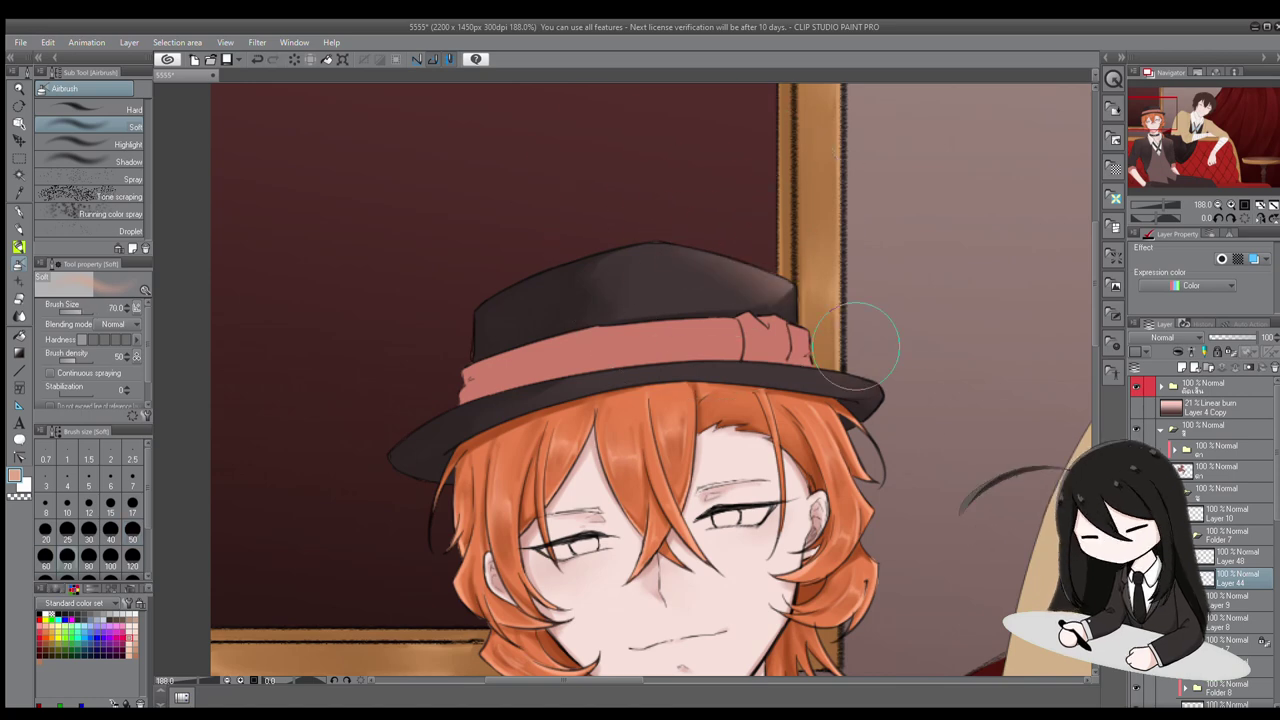
Airbrush a soft dark red shade along the background's left edge with the Soft airbrush at size 500
scroll(656, 281, "down", 6)
scroll(656, 281, "up", 2)
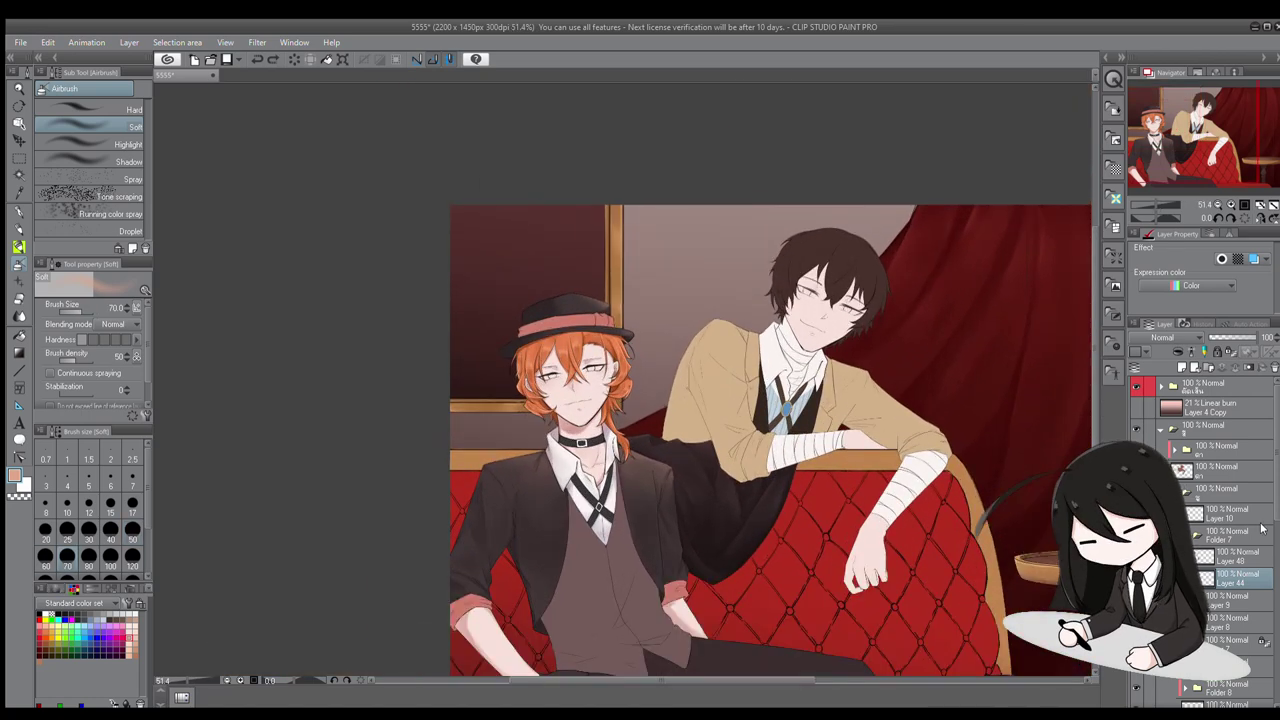
scroll(583, 300, "up", 1)
key("bracketright")
key("bracketright")
key("bracketright")
key("bracketright")
key("bracketright")
key("bracketright")
key("bracketright")
key("bracketright")
key("bracketright")
key("bracketright")
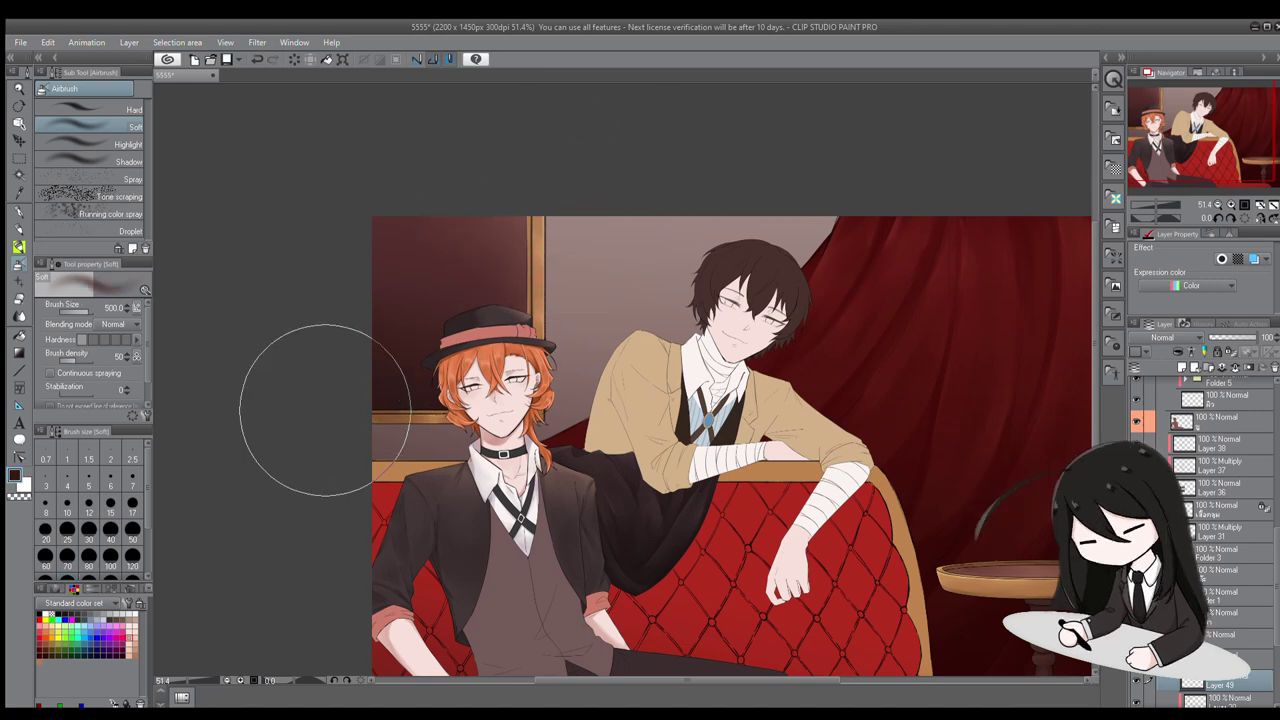
left_click_drag(371, 428, 347, 414)
scroll(1275, 617, "down", 3)
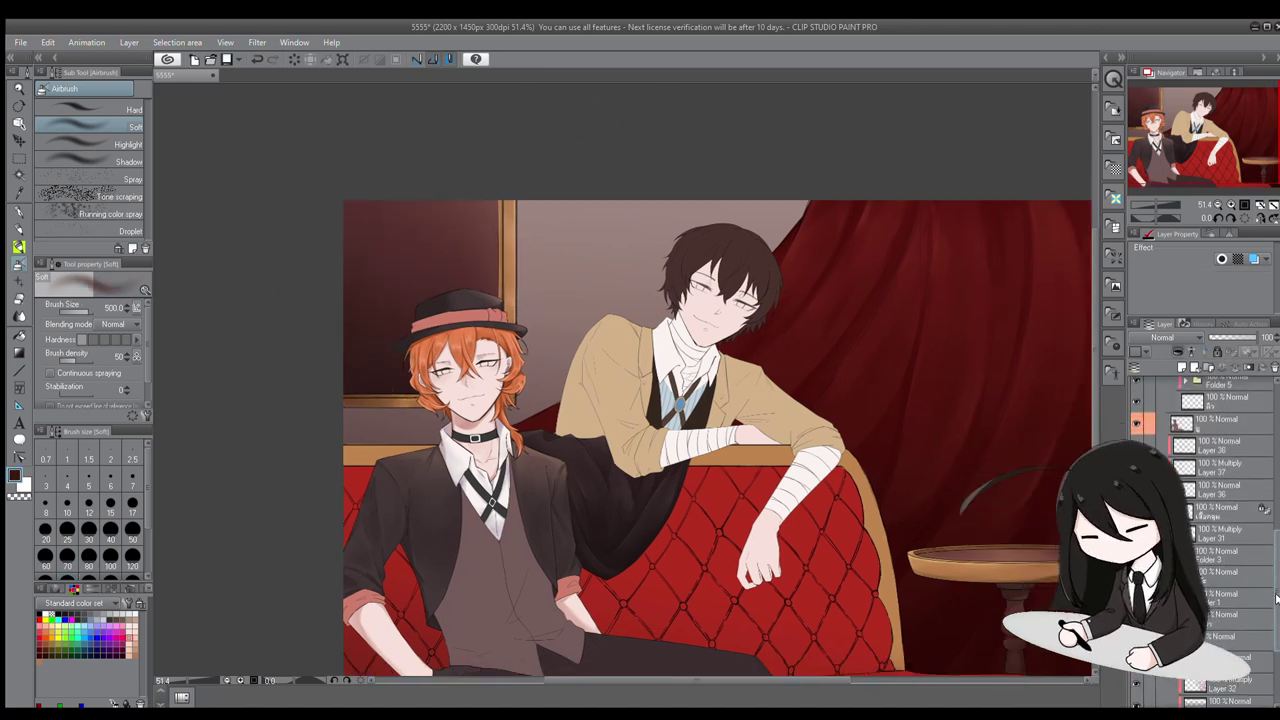
Find the red curtain's layer by toggling visibility, add a layer above it and airbrush dark shading over the curtain's upper part at size 500
left_click(1136, 510)
left_click(1136, 510)
left_click(1235, 644)
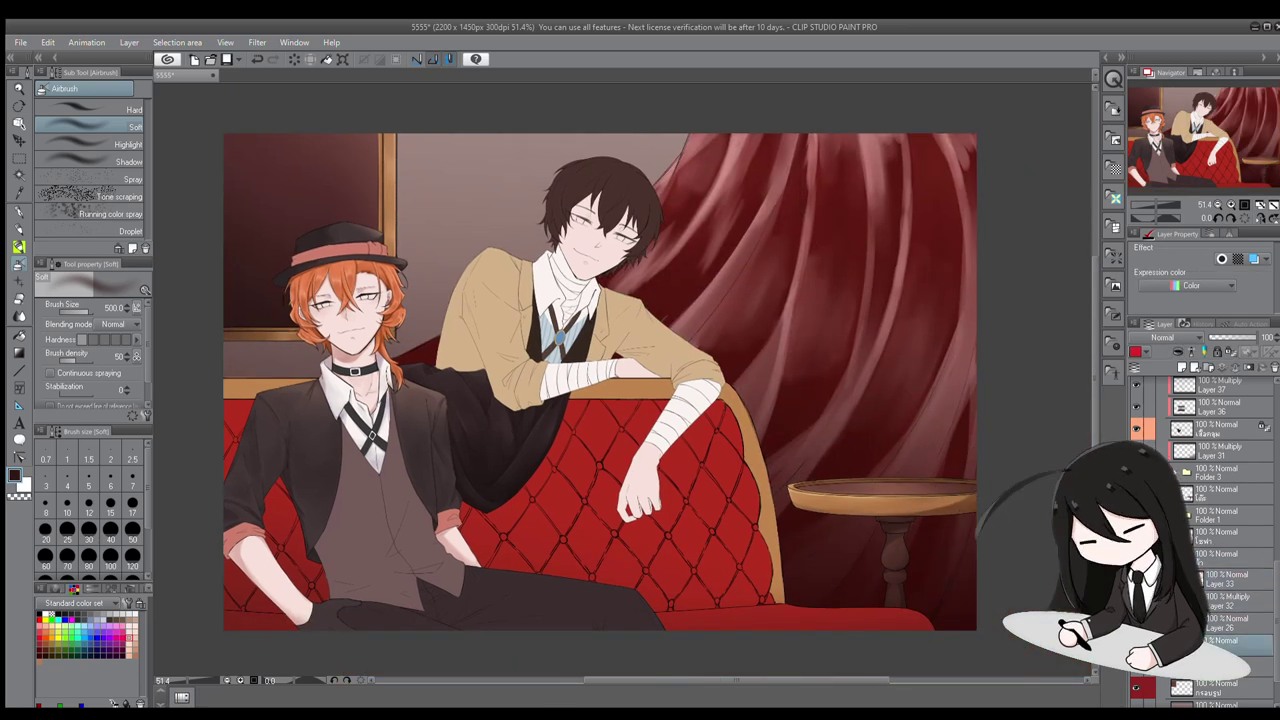
left_click(1136, 510)
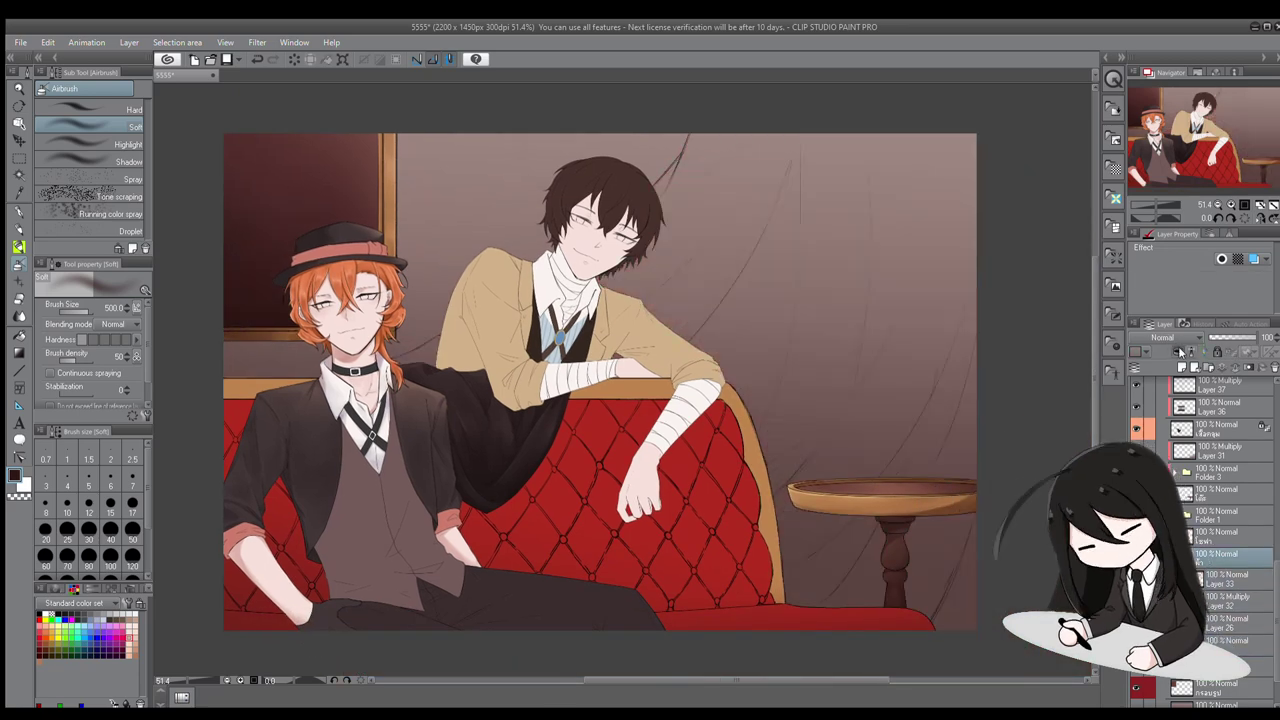
left_click(1235, 578)
key("ctrl+shift+n")
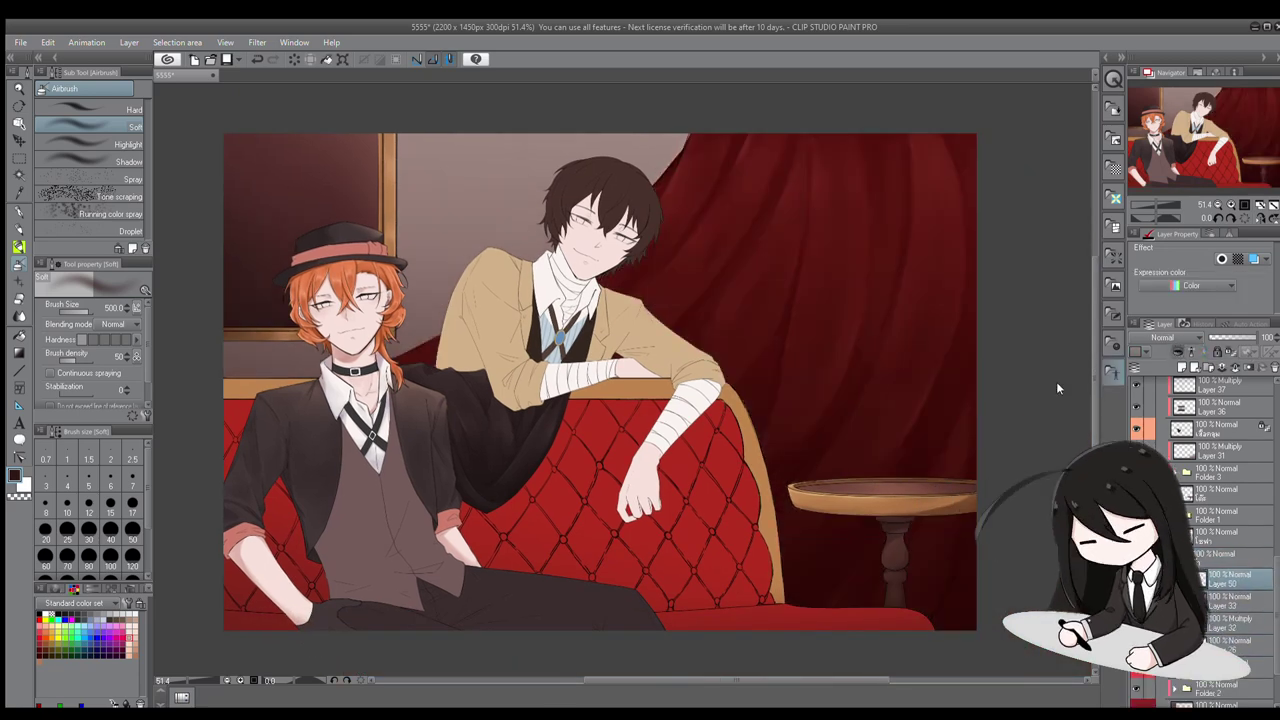
left_click_drag(782, 84, 771, 171)
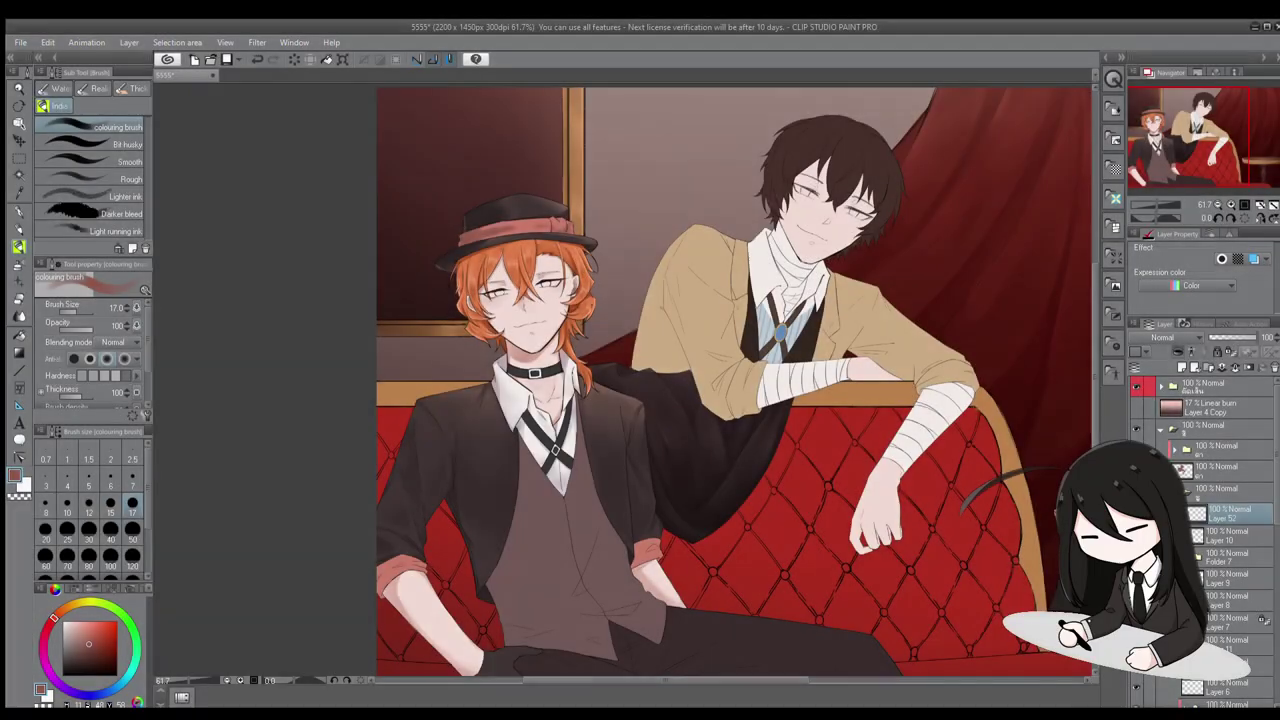
Trim the shadows on the hat's red band with the Hard eraser and soften them with the Blend tool at size 17
scroll(506, 263, "up", 4)
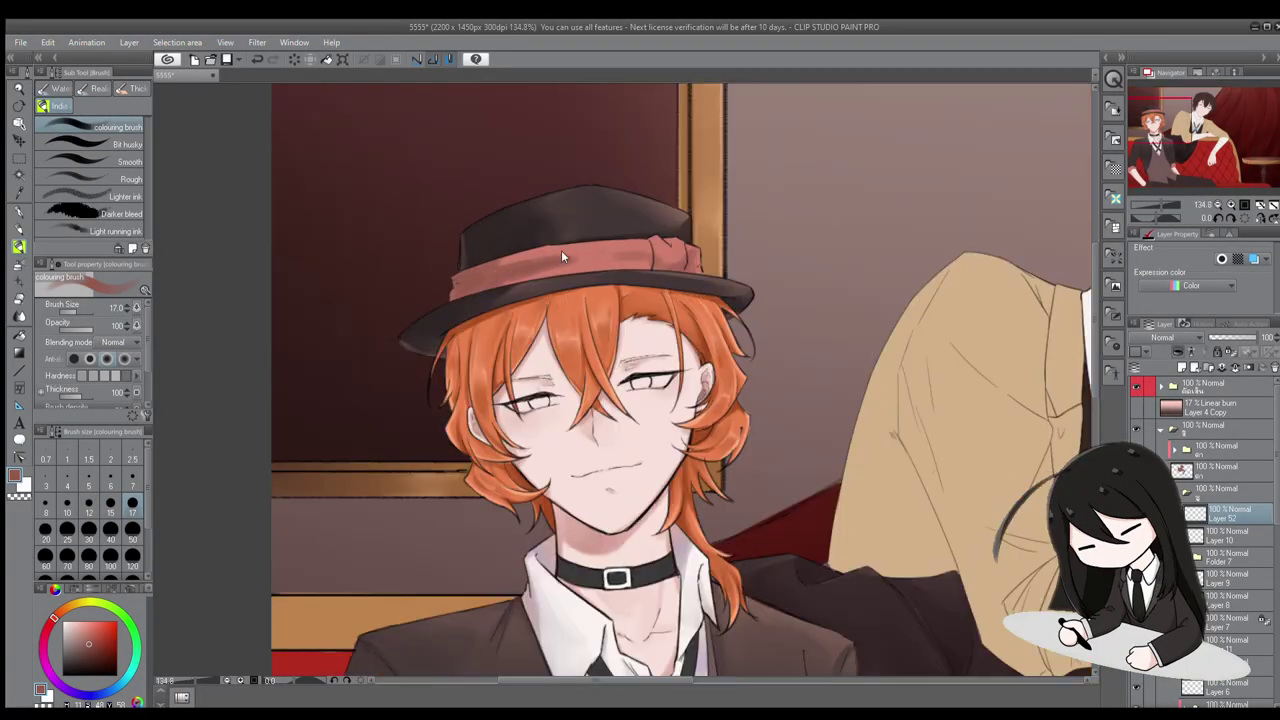
key("e")
mouse_move(515, 262)
left_mouse_down()
mouse_move(622, 255)
mouse_move(601, 259)
left_mouse_up()
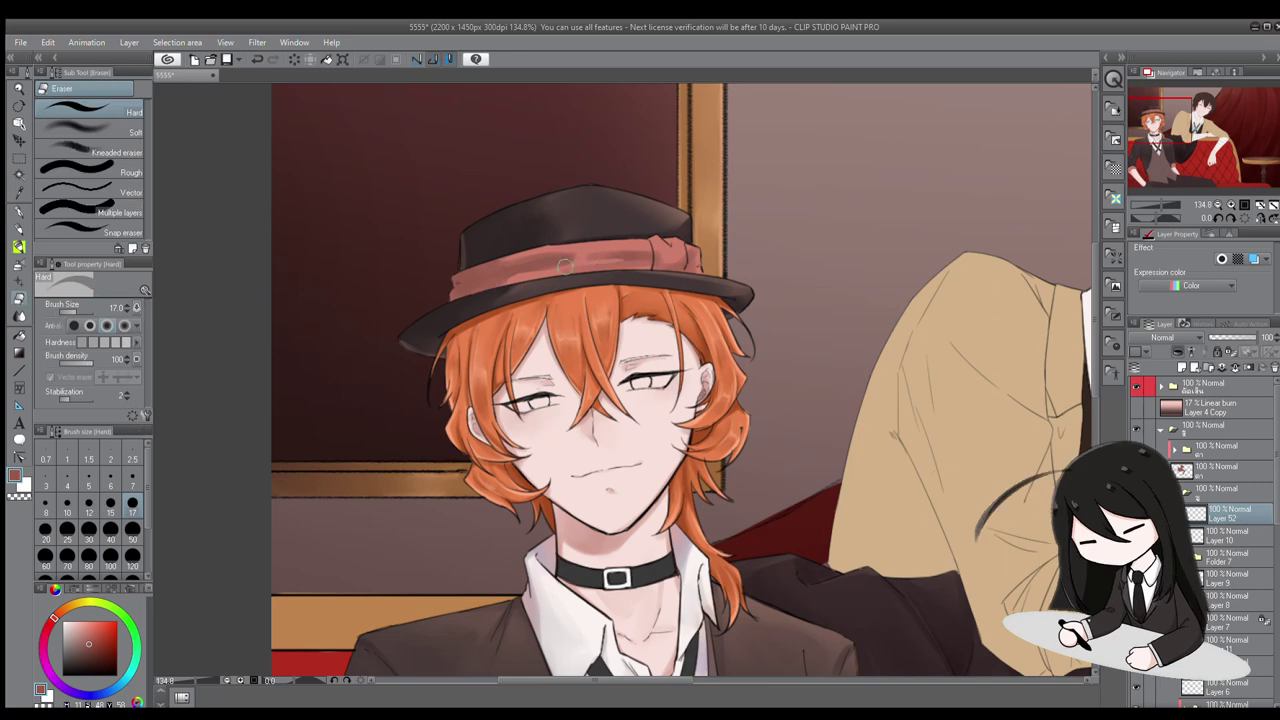
key("j")
mouse_move(520, 275)
left_mouse_down()
mouse_move(600, 268)
mouse_move(470, 270)
mouse_move(460, 285)
mouse_move(536, 267)
left_mouse_up()
scroll(536, 267, "down", 5)
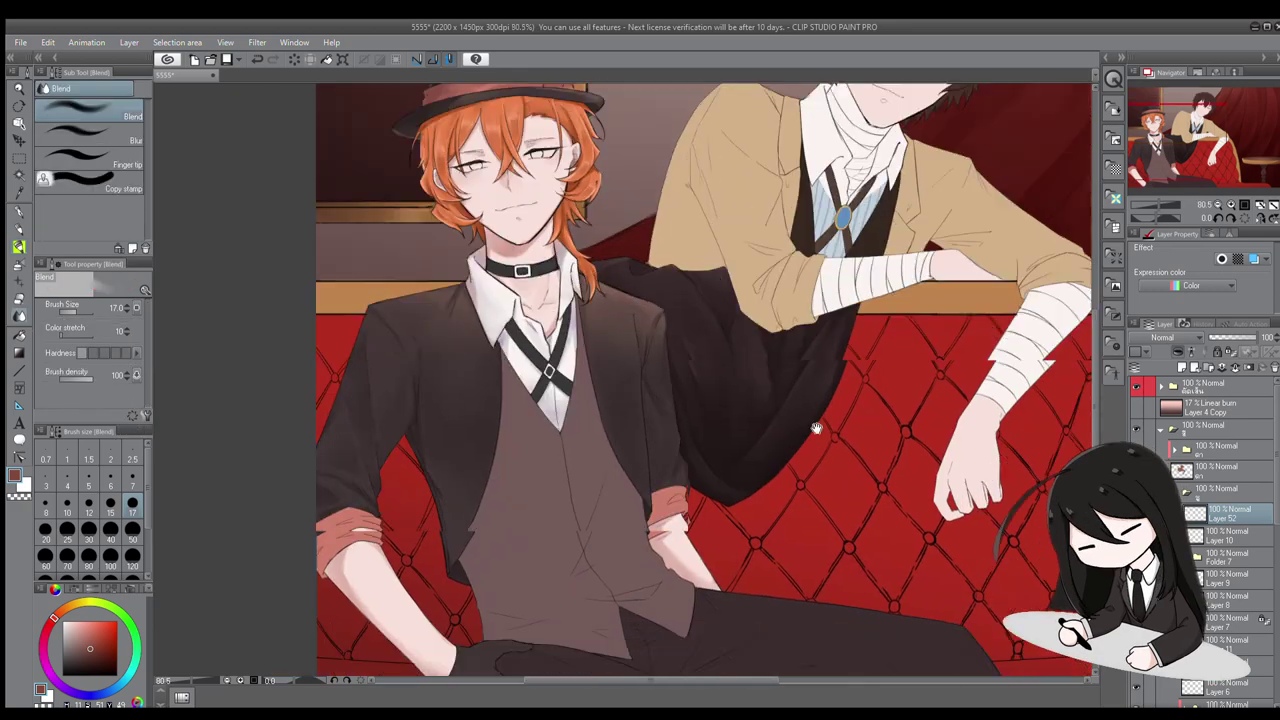
Paint darker red shadows on both rolled-up sleeve cuffs with the colouring brush at sizes 17 and 15, and blend them
scroll(536, 267, "up", 6)
key("b")
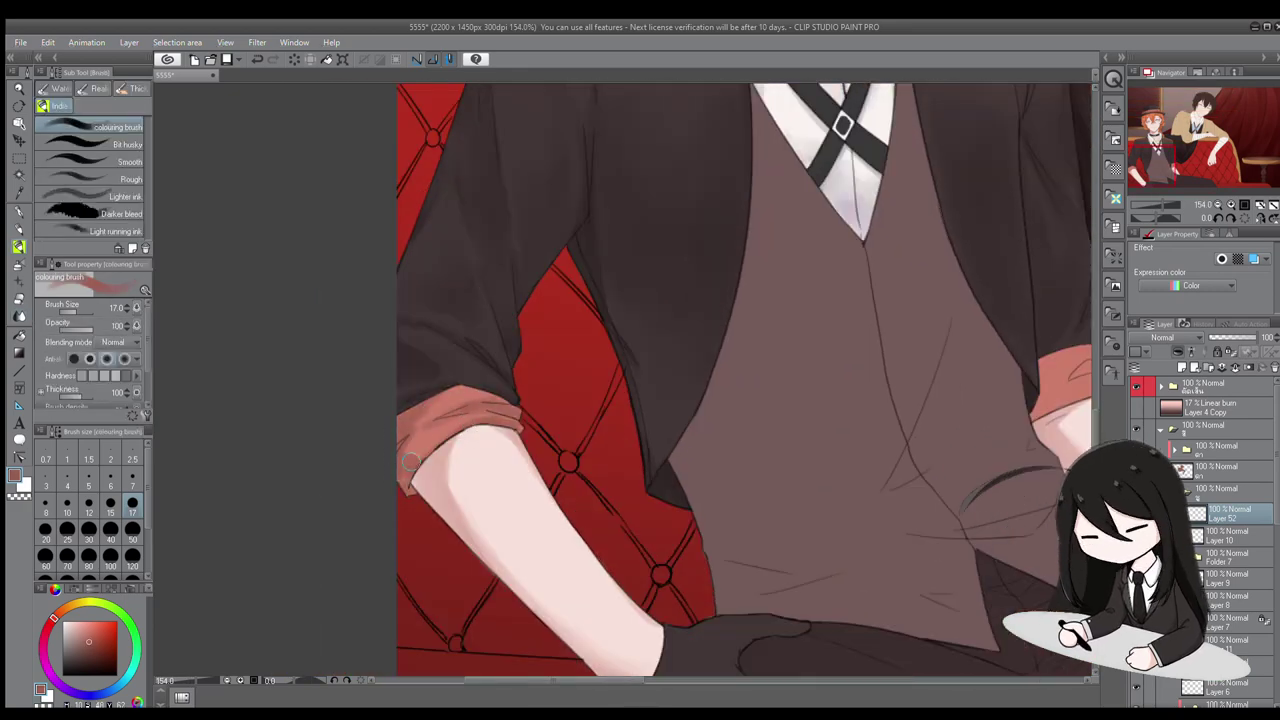
mouse_move(447, 417)
left_mouse_down()
mouse_move(331, 437)
mouse_move(600, 400)
mouse_move(840, 403)
left_mouse_up()
key("bracketleft")
left_click_drag(162, 445, 215, 433)
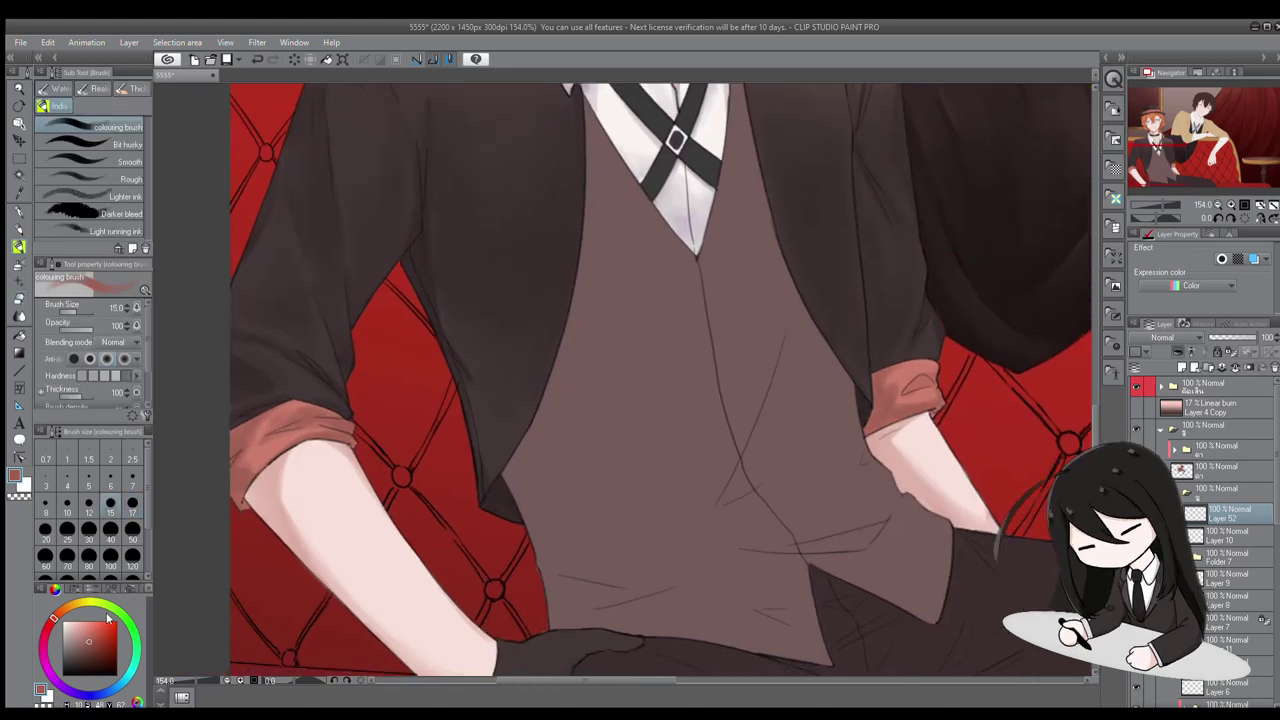
left_click_drag(350, 422, 223, 446)
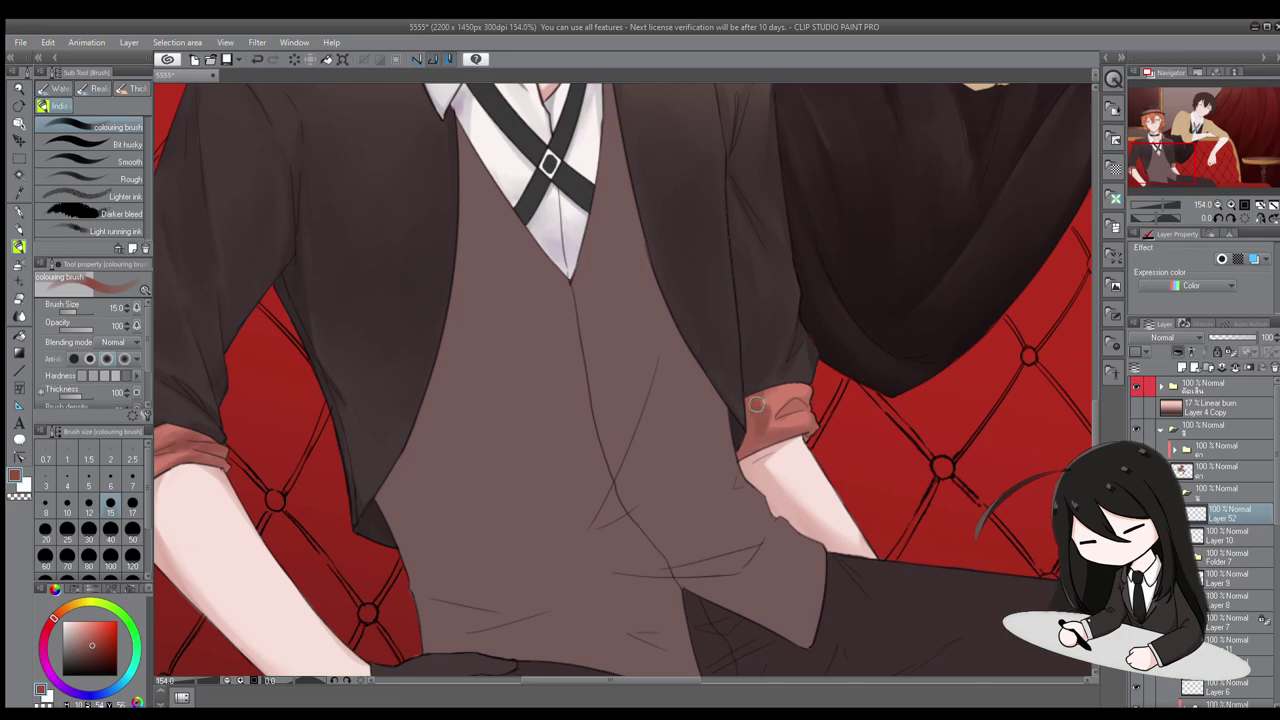
left_click_drag(756, 404, 829, 396)
key("j")
mouse_move(560, 364)
left_mouse_down()
mouse_move(436, 388)
mouse_move(473, 408)
left_mouse_up()
key("b")
On Layer 53, draw thin pale peach highlight strands on the fringe and left side of the orange hair using G-pen 2 at size 5
scroll(436, 388, "down", 2)
scroll(1210, 470, "down", 3)
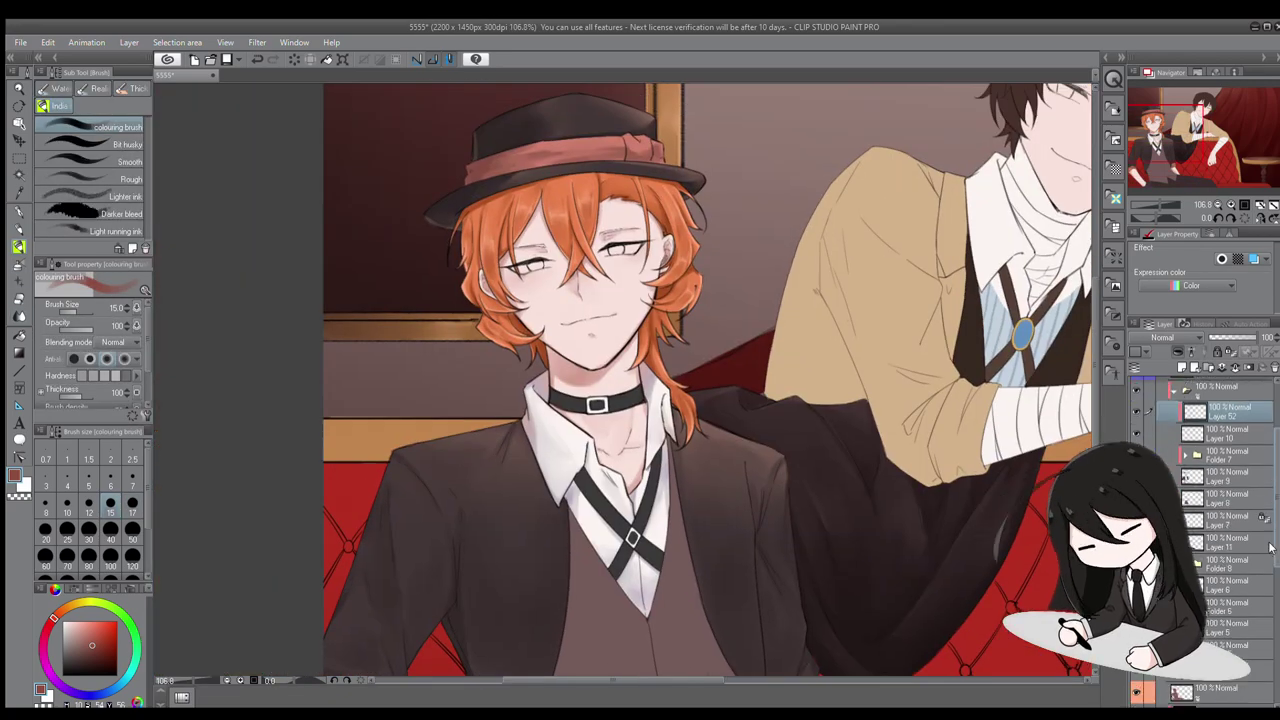
left_click_drag(600, 450, 549, 350)
left_click(1225, 633)
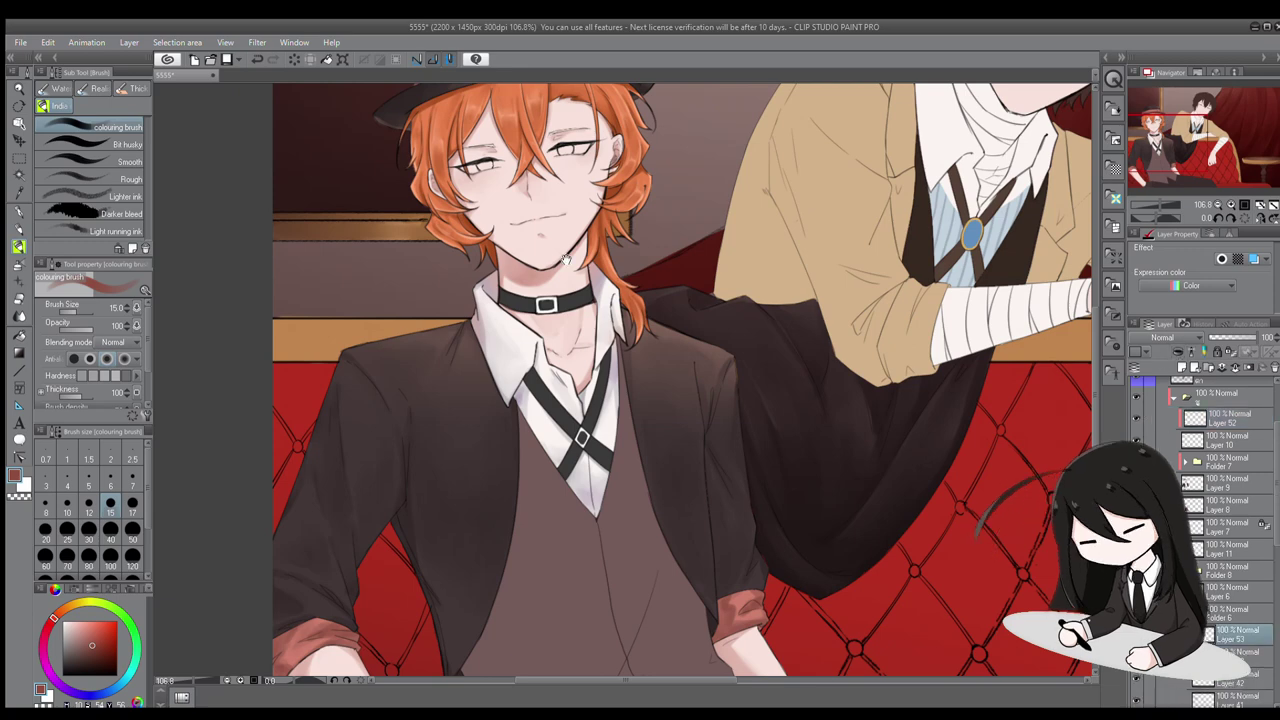
scroll(540, 220, "up", 4)
left_click(18, 212)
left_click(108, 231)
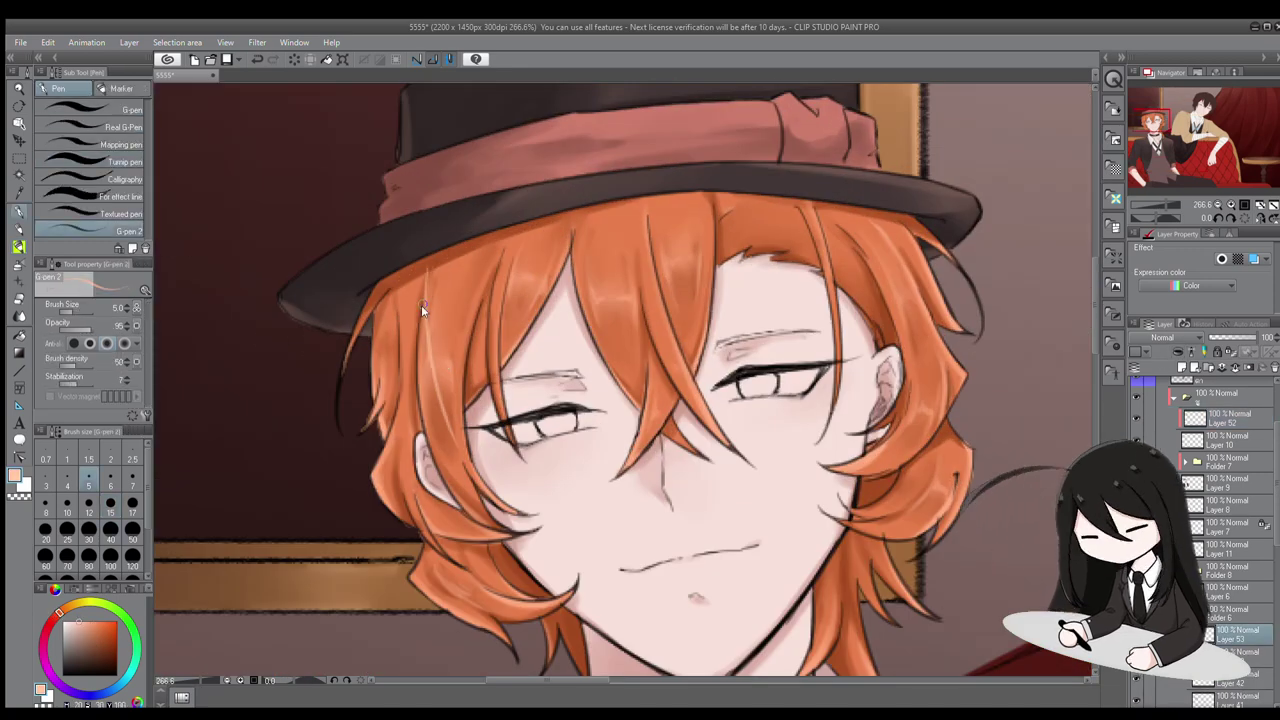
left_click_drag(421, 305, 379, 287)
left_click_drag(383, 454, 389, 402)
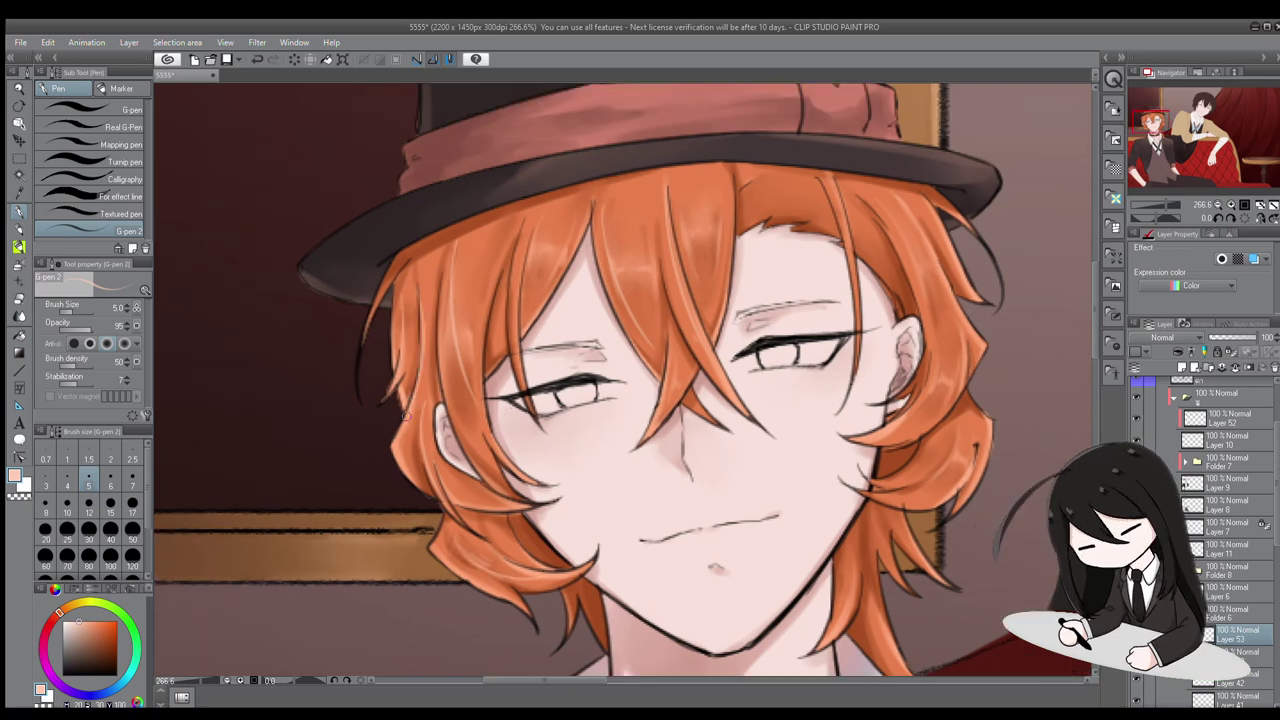
Add fine peach highlight strands to the right side of the orange hair, checking it in a mirrored view
left_click_drag(878, 227, 816, 232)
scroll(791, 203, "down", 2)
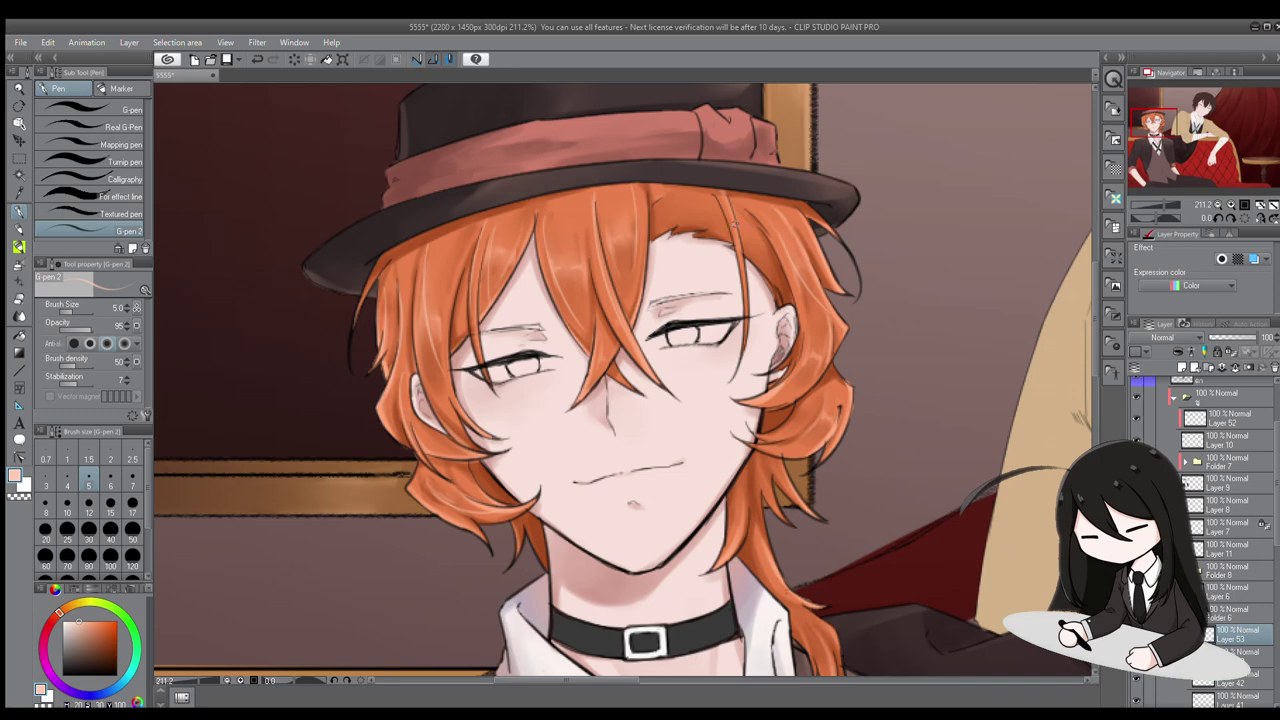
key("h")
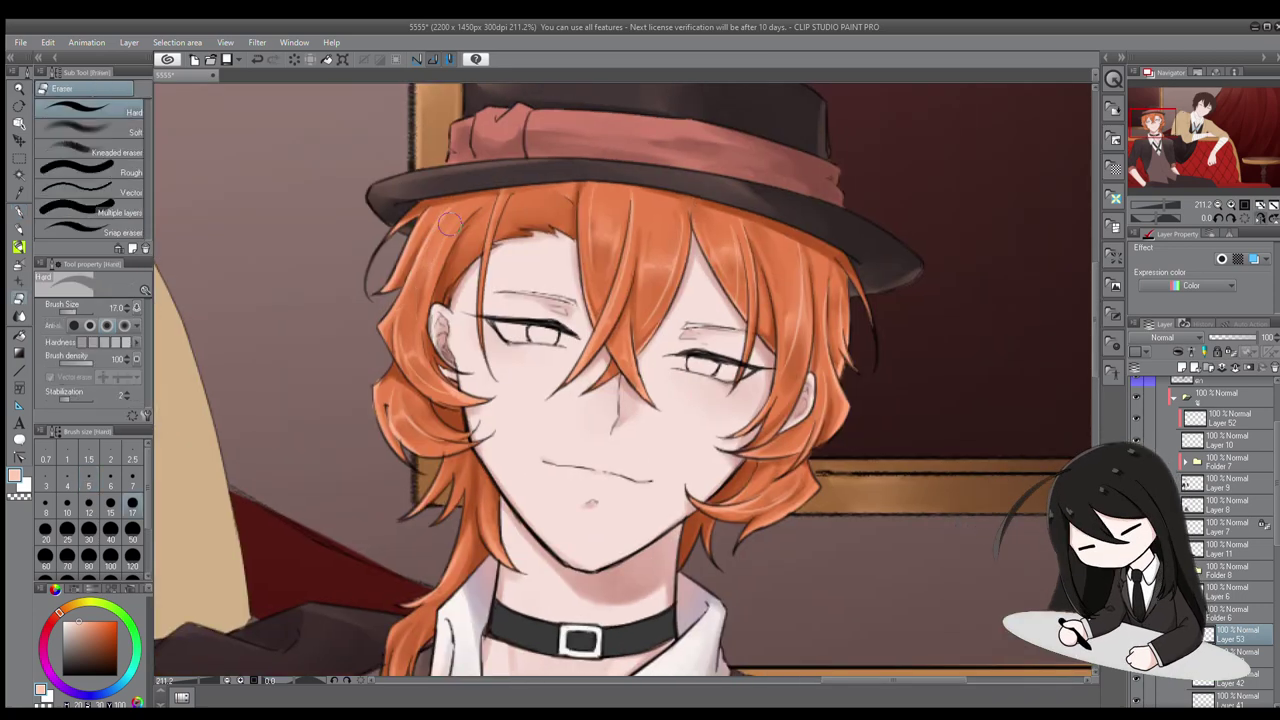
key("h")
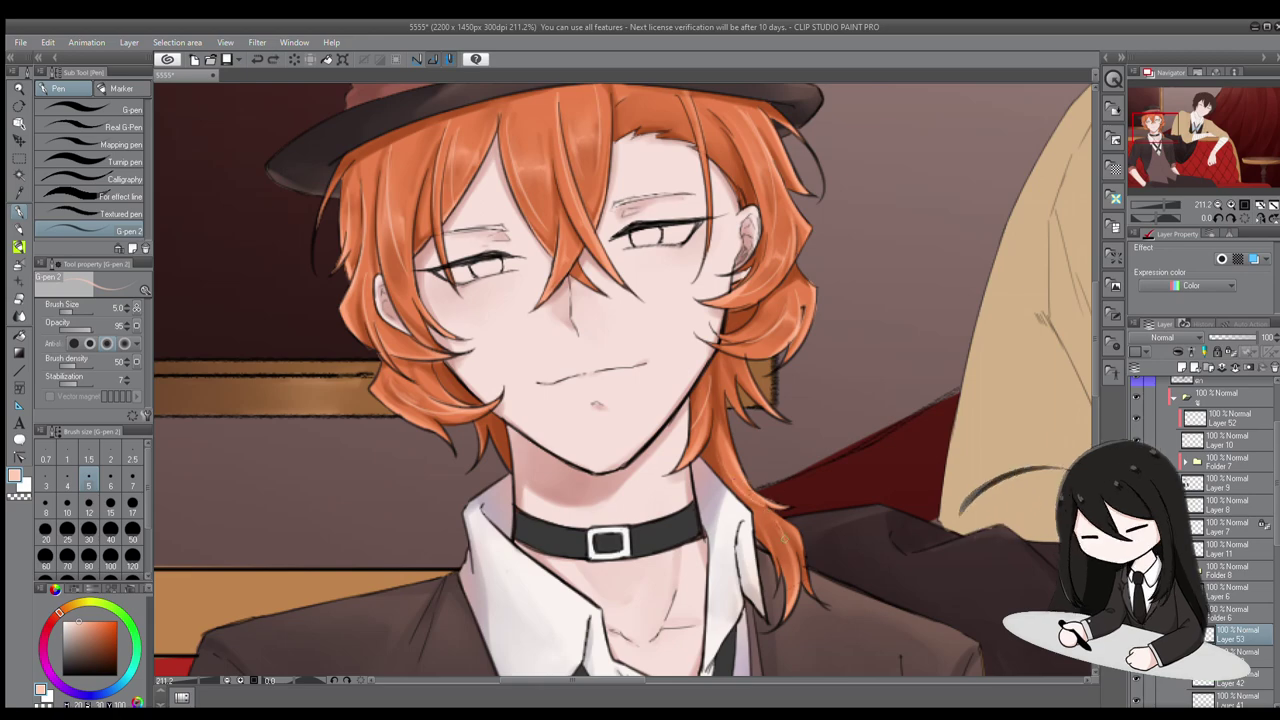
Add a layer above the orange-haired man's folder and airbrush soft dark shading along his left side and legs at size 120
scroll(534, 263, "down", 5)
scroll(534, 263, "up", 2)
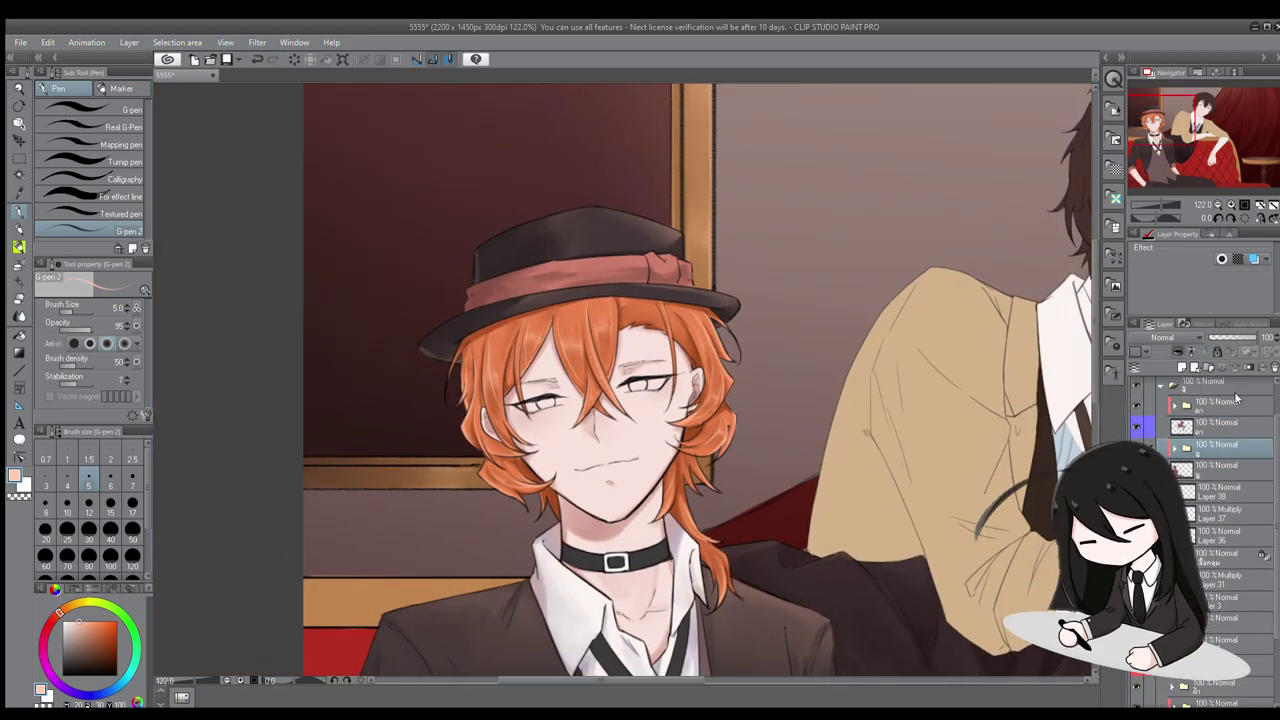
scroll(534, 263, "up", 1)
scroll(534, 263, "down", 5)
key("b")
scroll(475, 575, "up", 2)
scroll(400, 337, "down", 2)
scroll(413, 548, "up", 2)
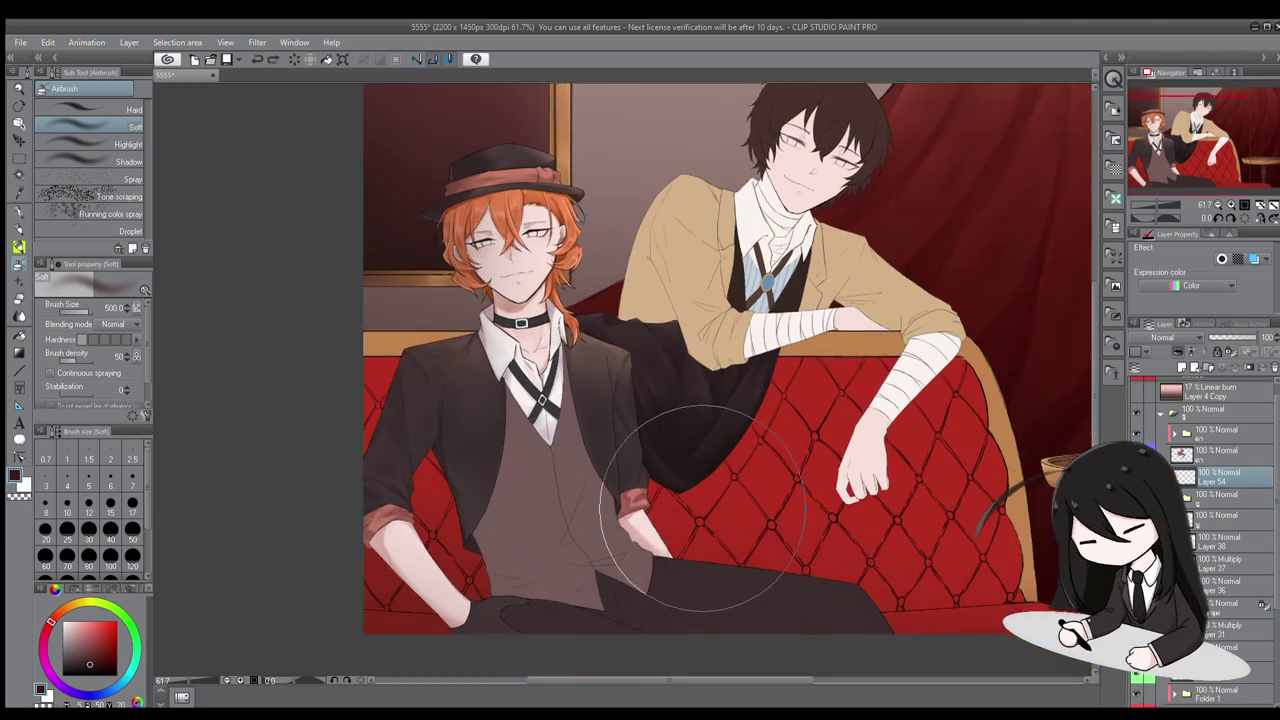
left_click(132, 557)
left_click_drag(333, 269, 373, 345)
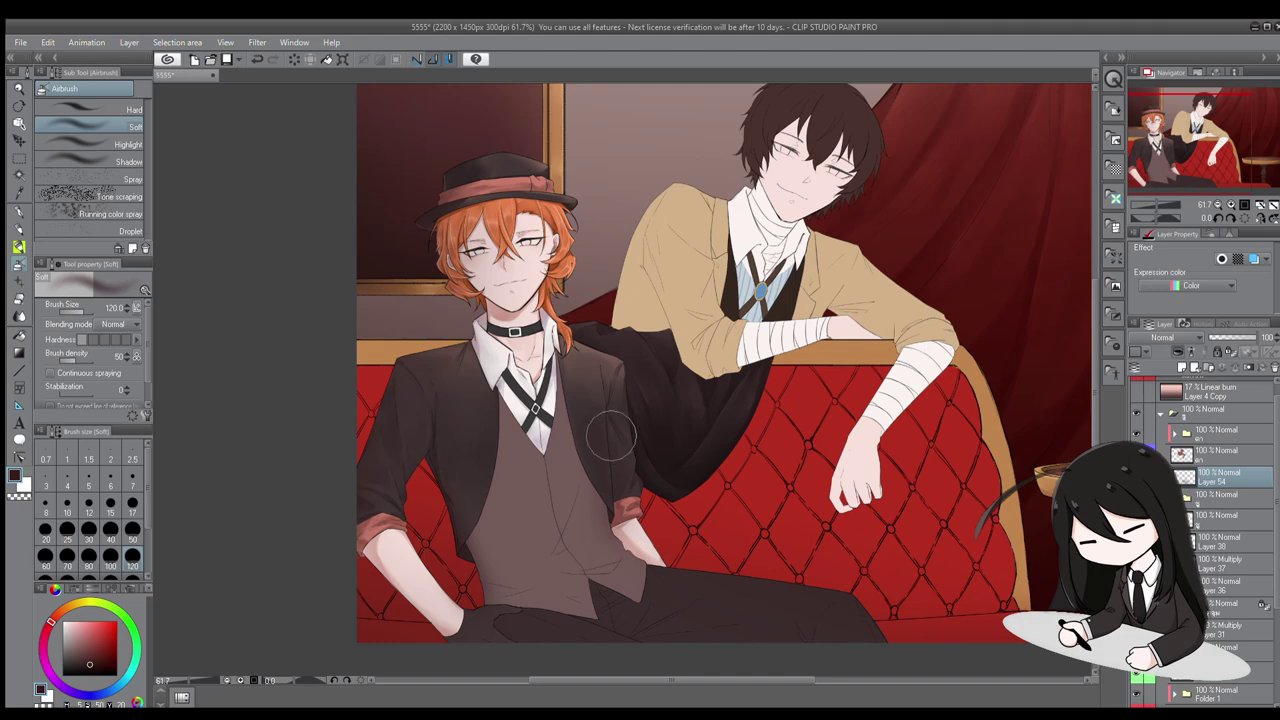
left_click_drag(473, 608, 418, 578)
scroll(300, 477, "up", 5)
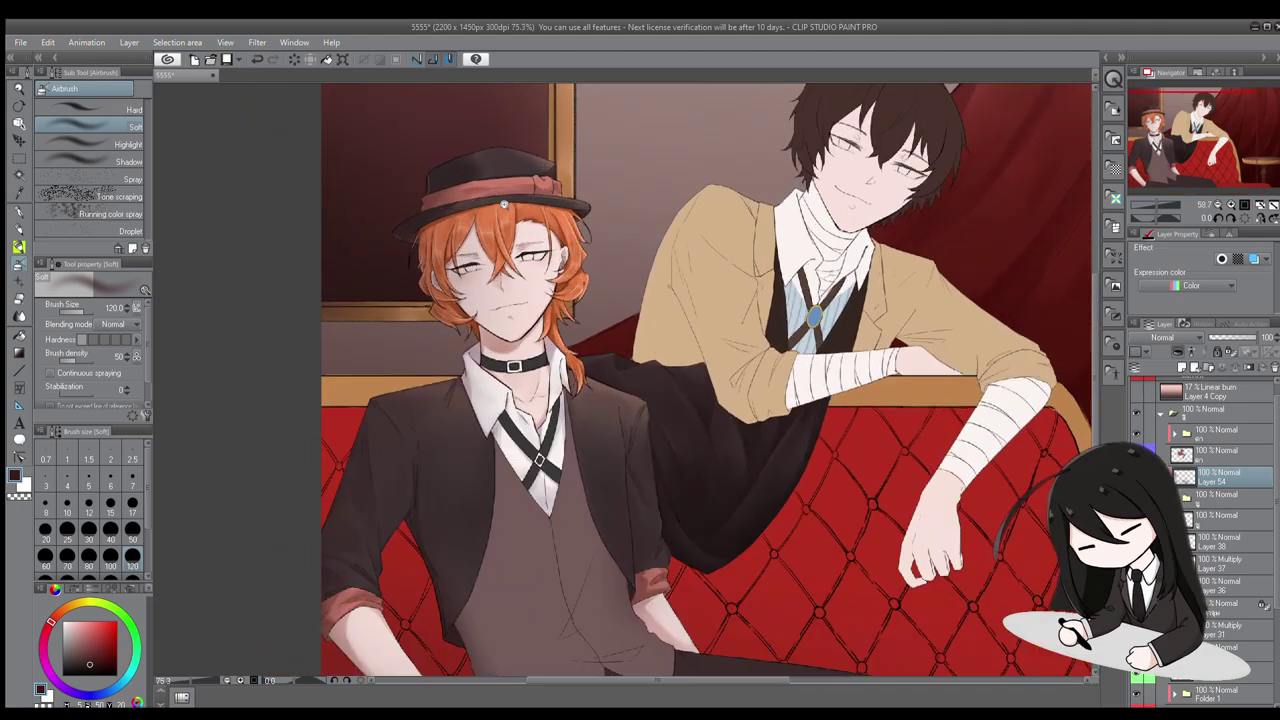
scroll(410, 455, "down", 5)
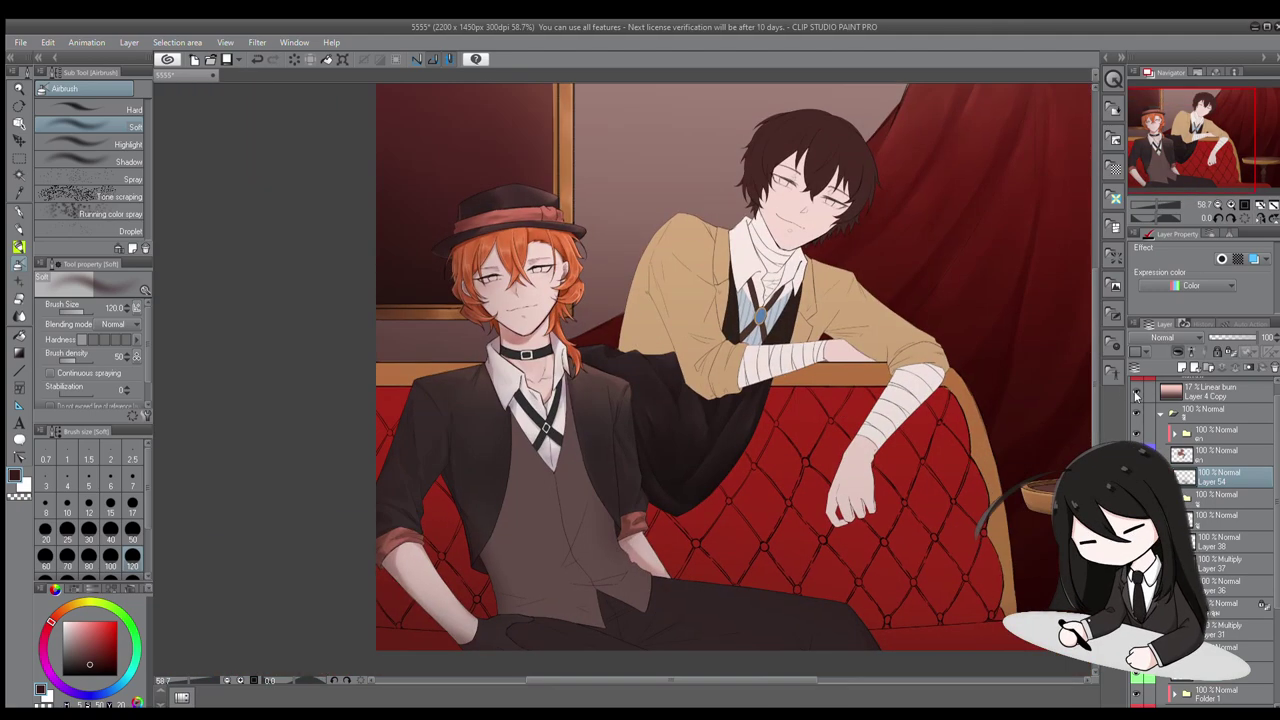
On a new layer for the vest, paint dark fold shadows on its right panel and hem with the colouring brush at size 30, and save
scroll(474, 502, "up", 3)
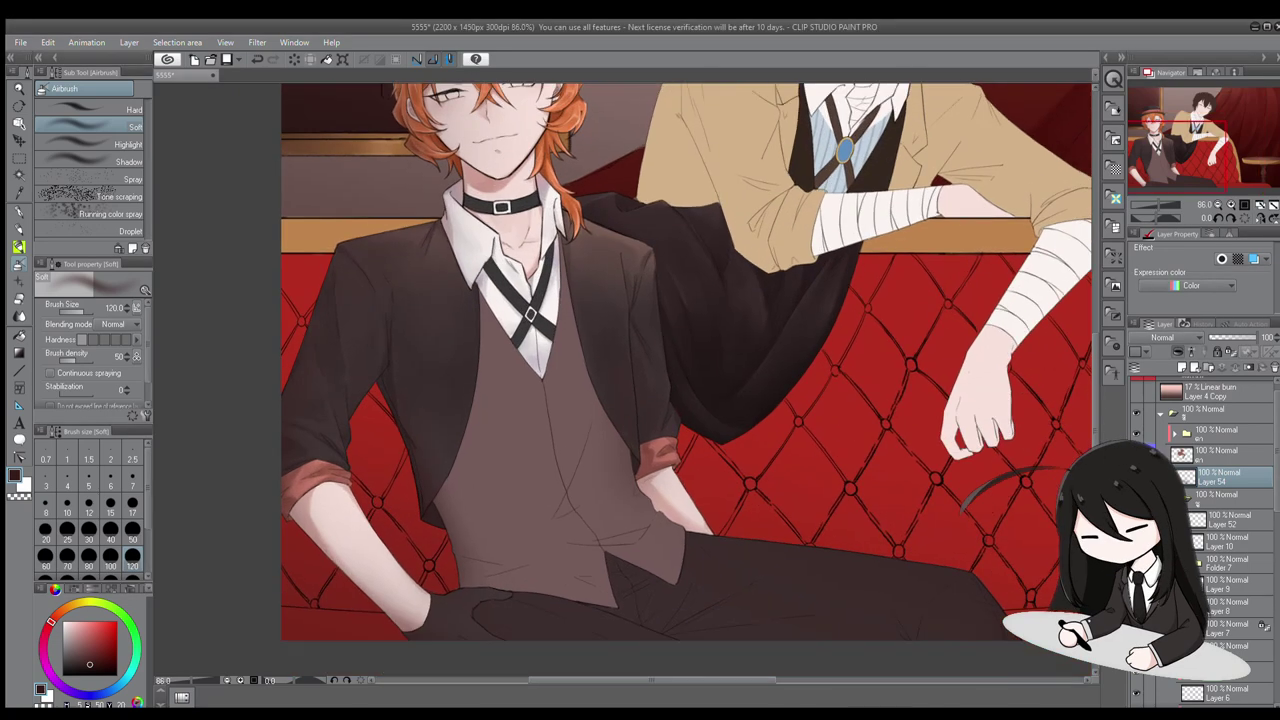
left_click(1193, 352)
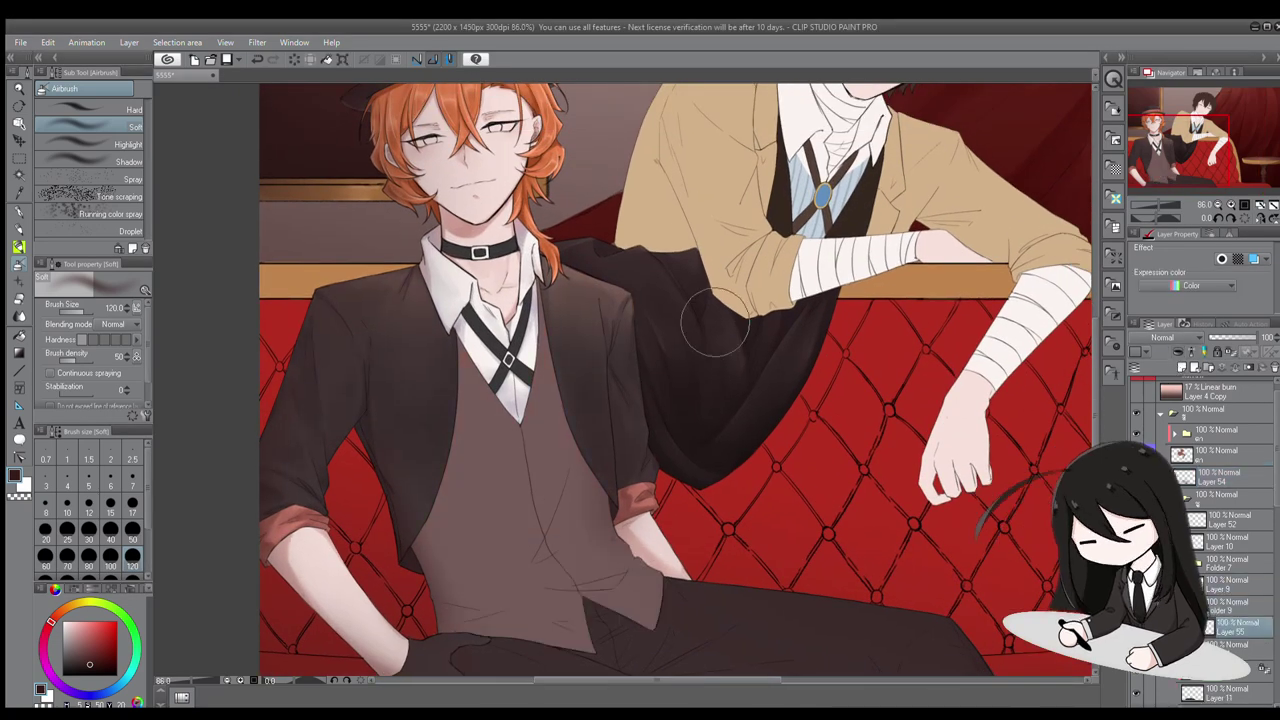
left_click_drag(714, 314, 744, 272)
key("b")
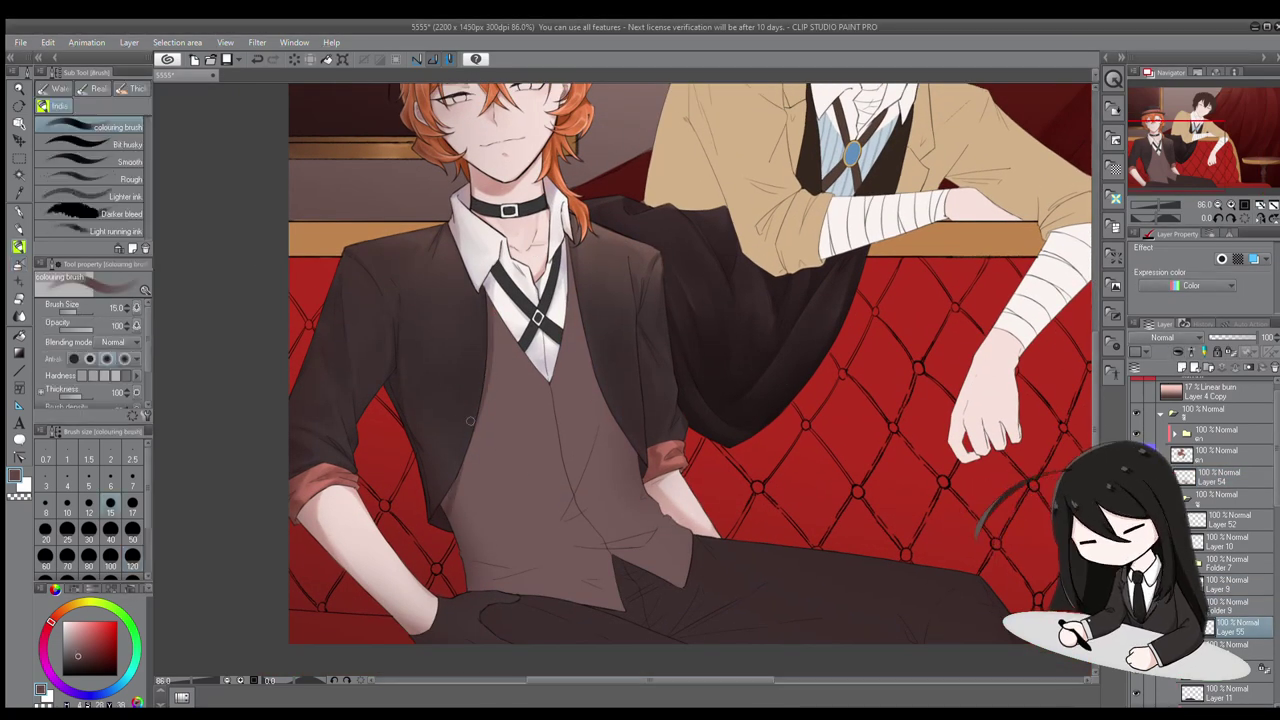
scroll(633, 453, "up", 1)
key("bracketright")
key("bracketright")
key("bracketright")
key("bracketright")
left_click_drag(600, 440, 565, 530)
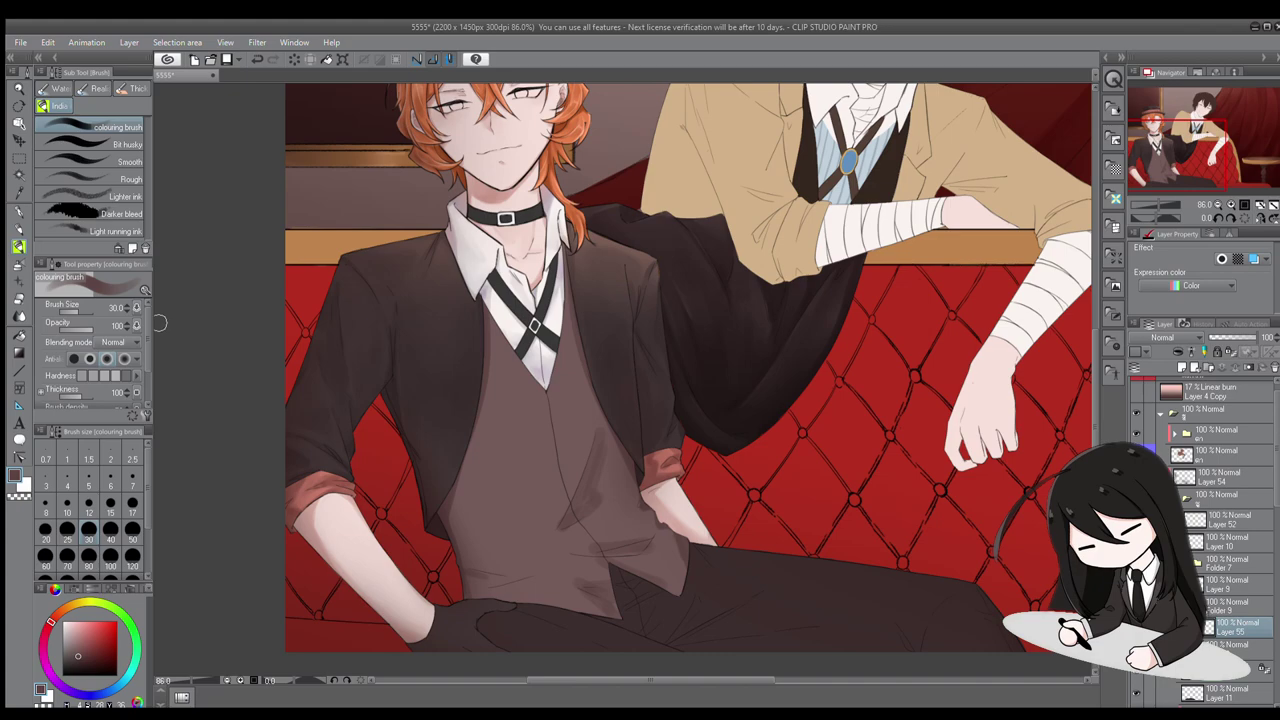
key("ctrl+s")
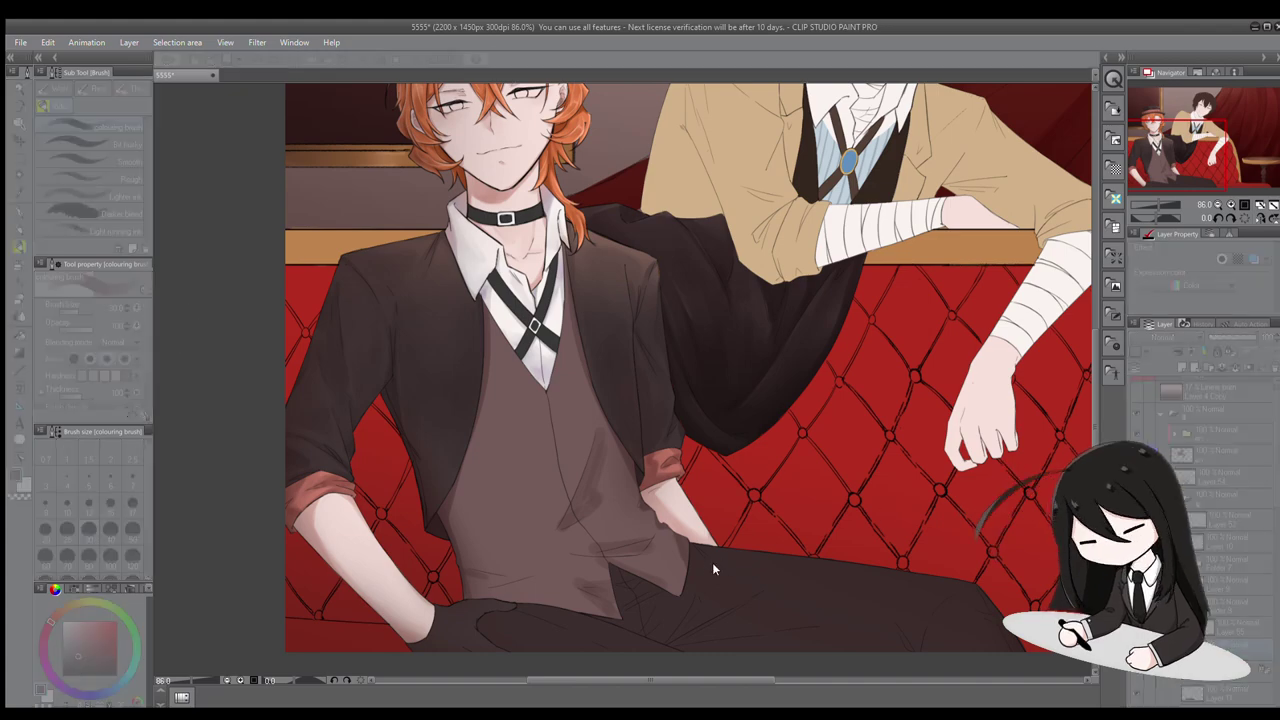
Paint dark fold shadows along the vest's left side, hem and button line with the colouring brush at size 30
scroll(727, 569, "down", 5)
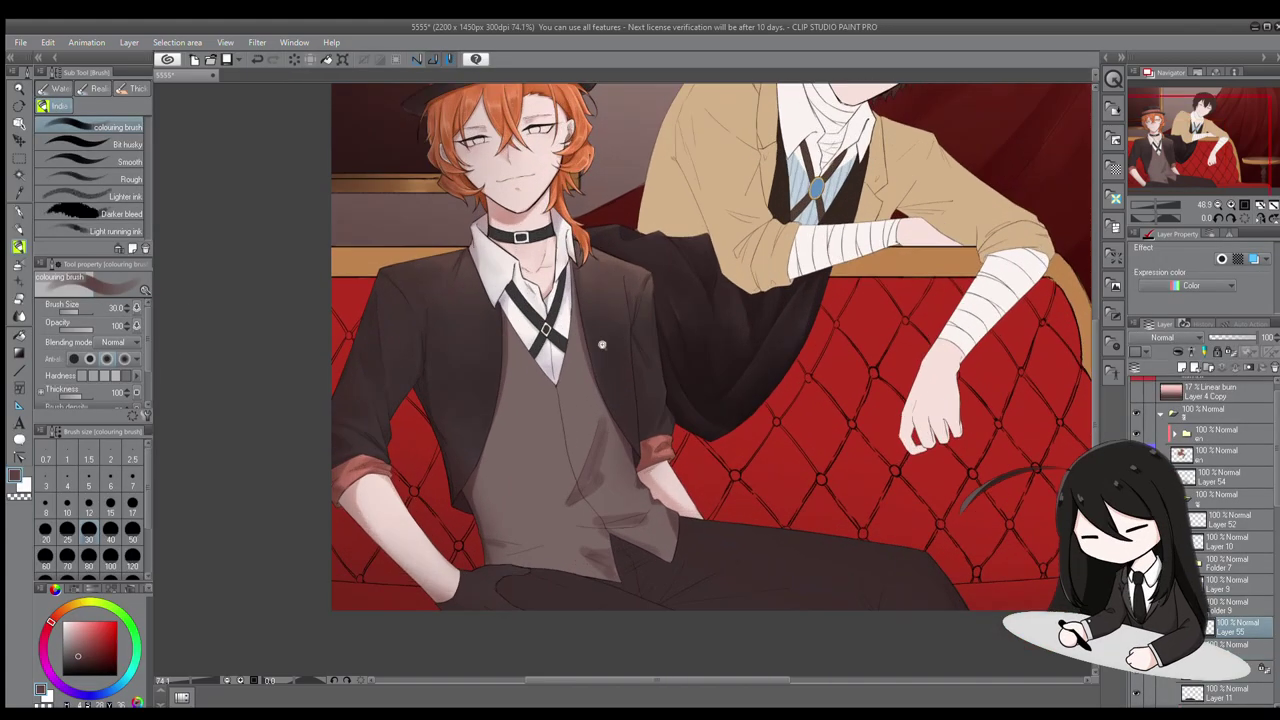
scroll(727, 569, "up", 5)
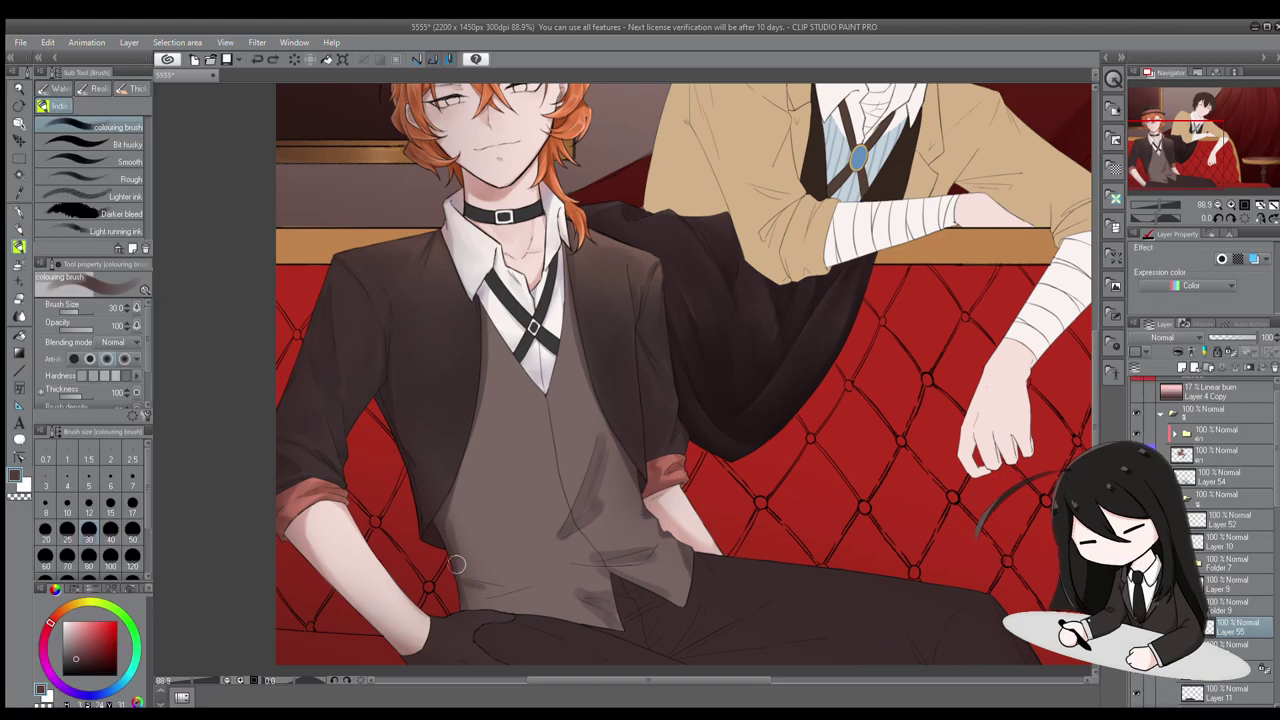
mouse_move(452, 530)
left_mouse_down()
mouse_move(547, 566)
mouse_move(580, 517)
left_mouse_up()
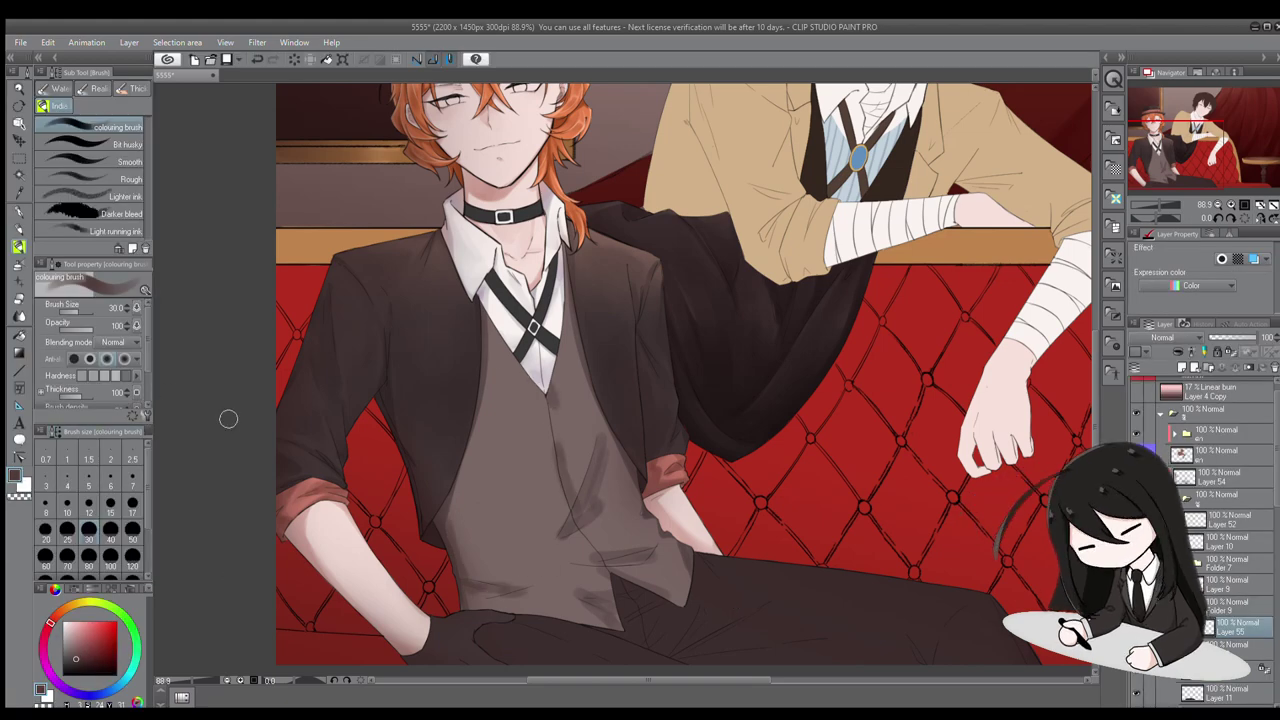
mouse_move(453, 476)
left_mouse_down()
mouse_move(475, 600)
mouse_move(540, 598)
left_mouse_up()
left_click_drag(530, 545, 600, 570)
left_click_drag(553, 393, 576, 494)
left_click_drag(600, 535, 642, 522)
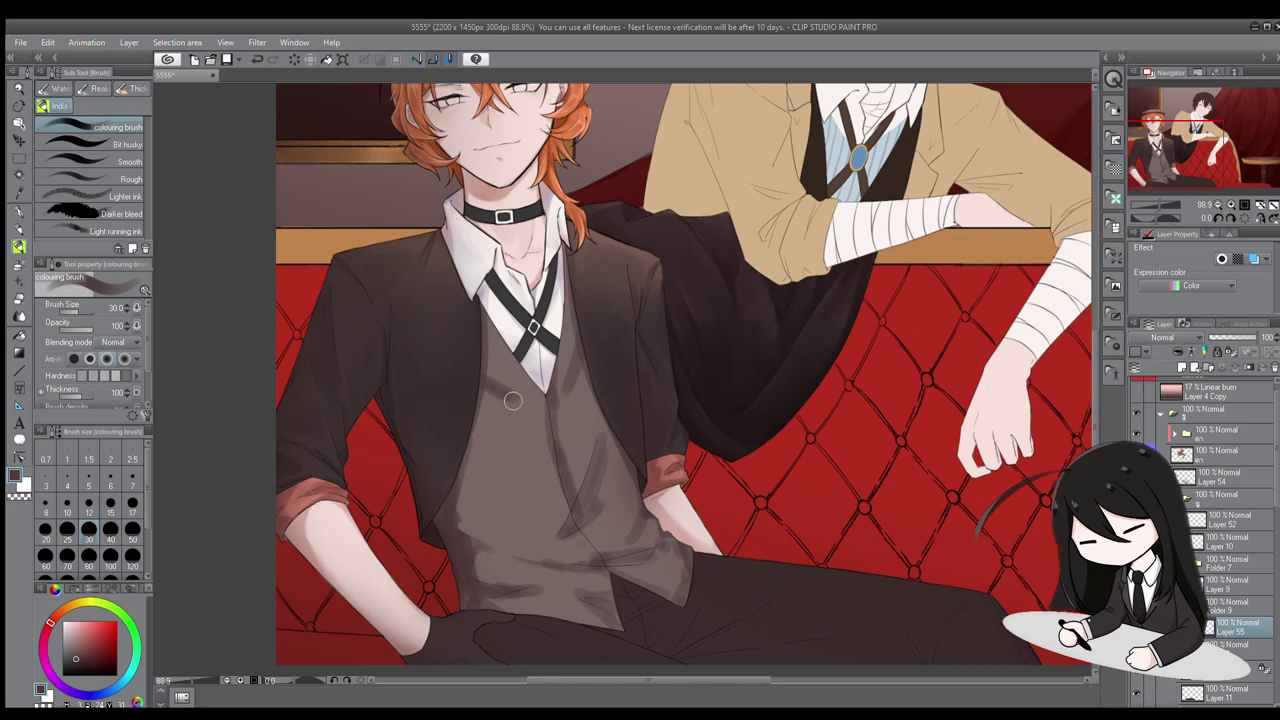
Add fold shadows to the vest's upper left panel beside the jacket edge and to its lower middle
left_click_drag(470, 370, 495, 450)
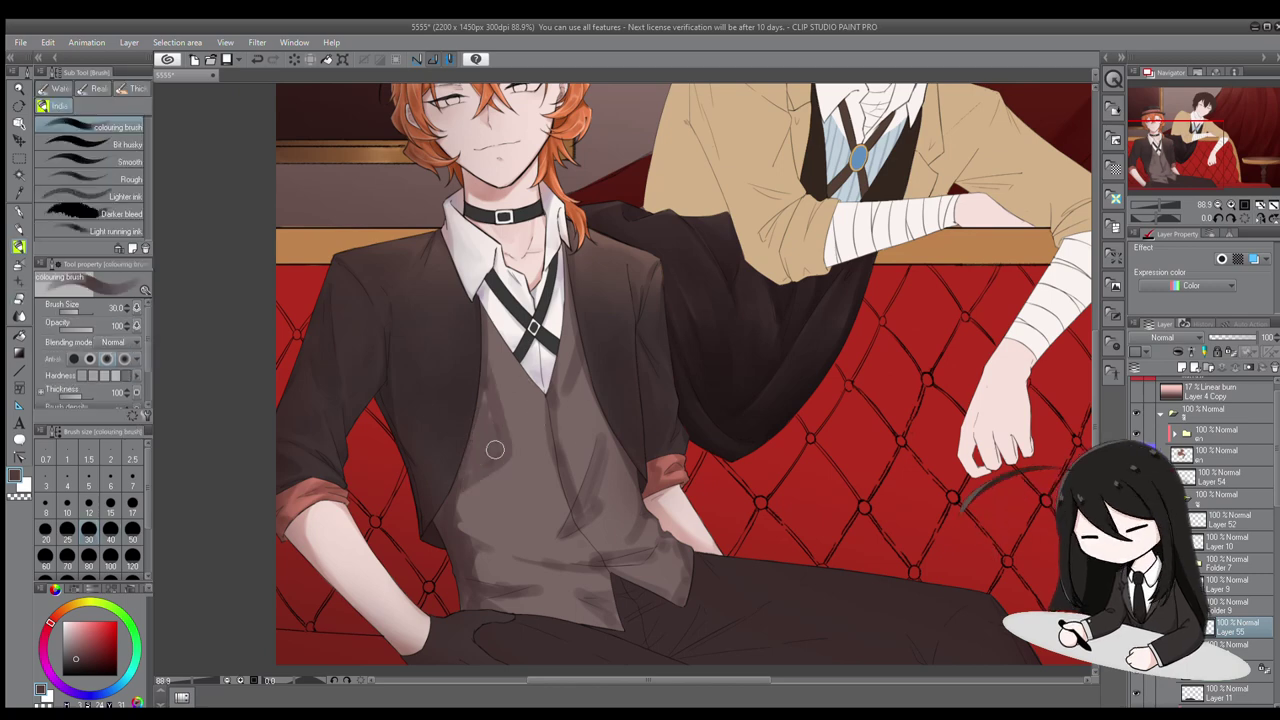
scroll(590, 520, "down", 1)
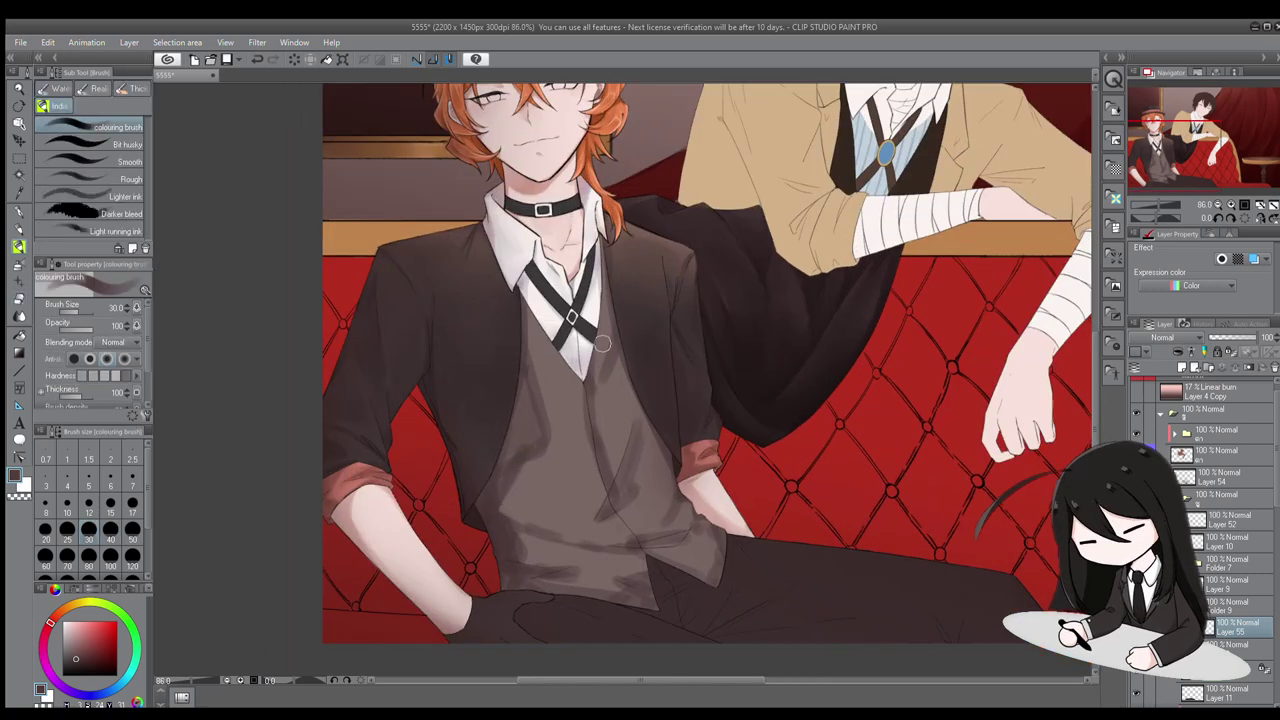
left_click_drag(625, 440, 580, 560)
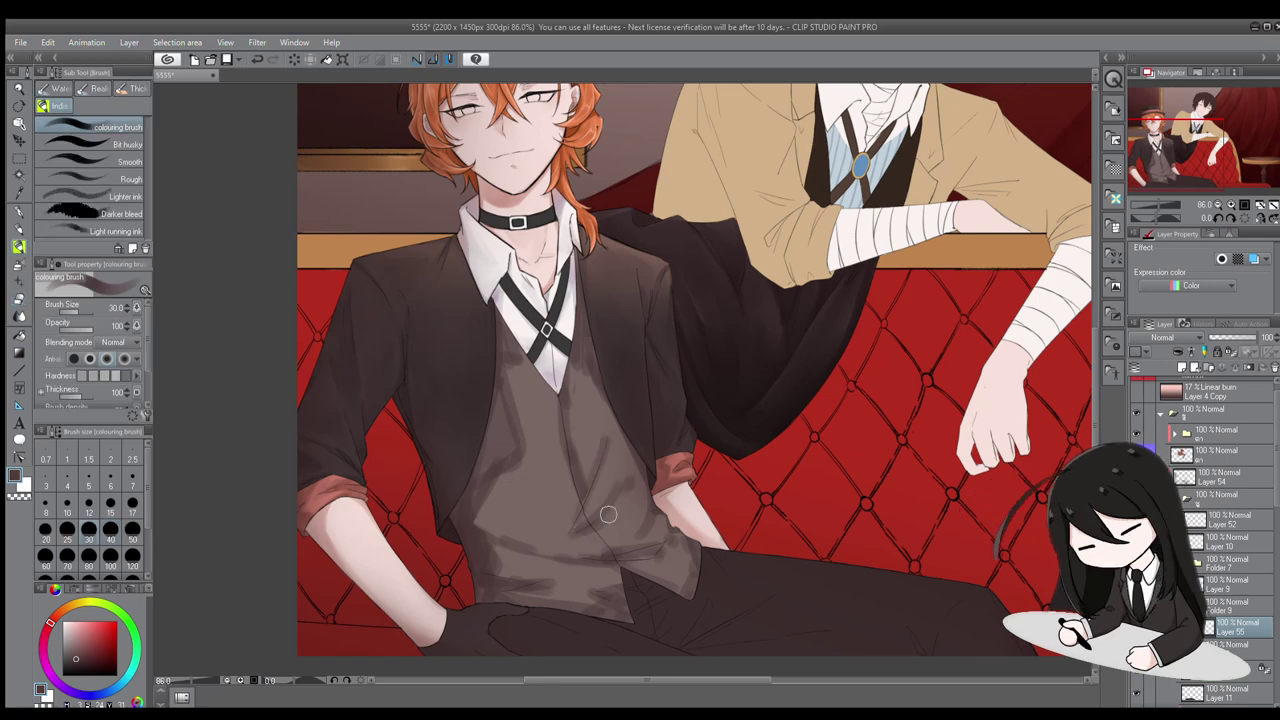
left_click_drag(560, 488, 510, 555)
Soften the vest's fold shadows with the Blend tool at size 30
left_click(19, 315)
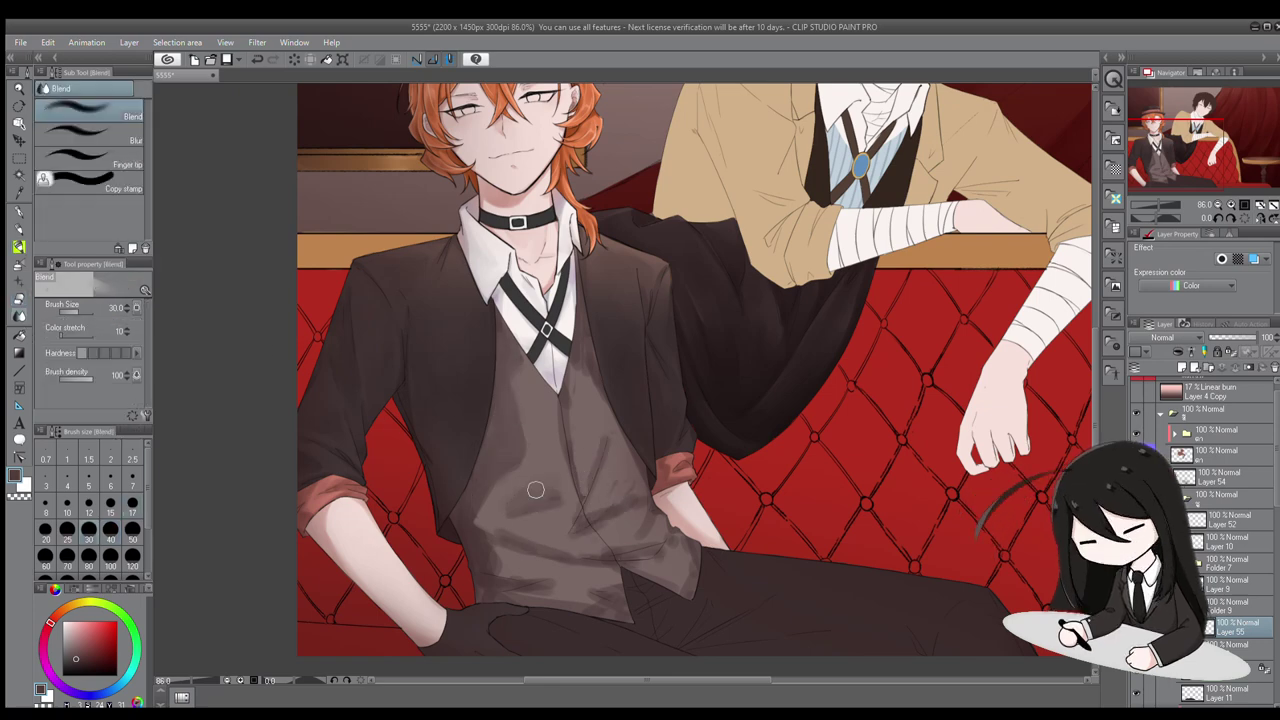
left_click_drag(480, 512, 501, 582)
mouse_move(556, 547)
left_mouse_down()
mouse_move(600, 400)
mouse_move(543, 501)
left_mouse_up()
key("ctrl+minus")
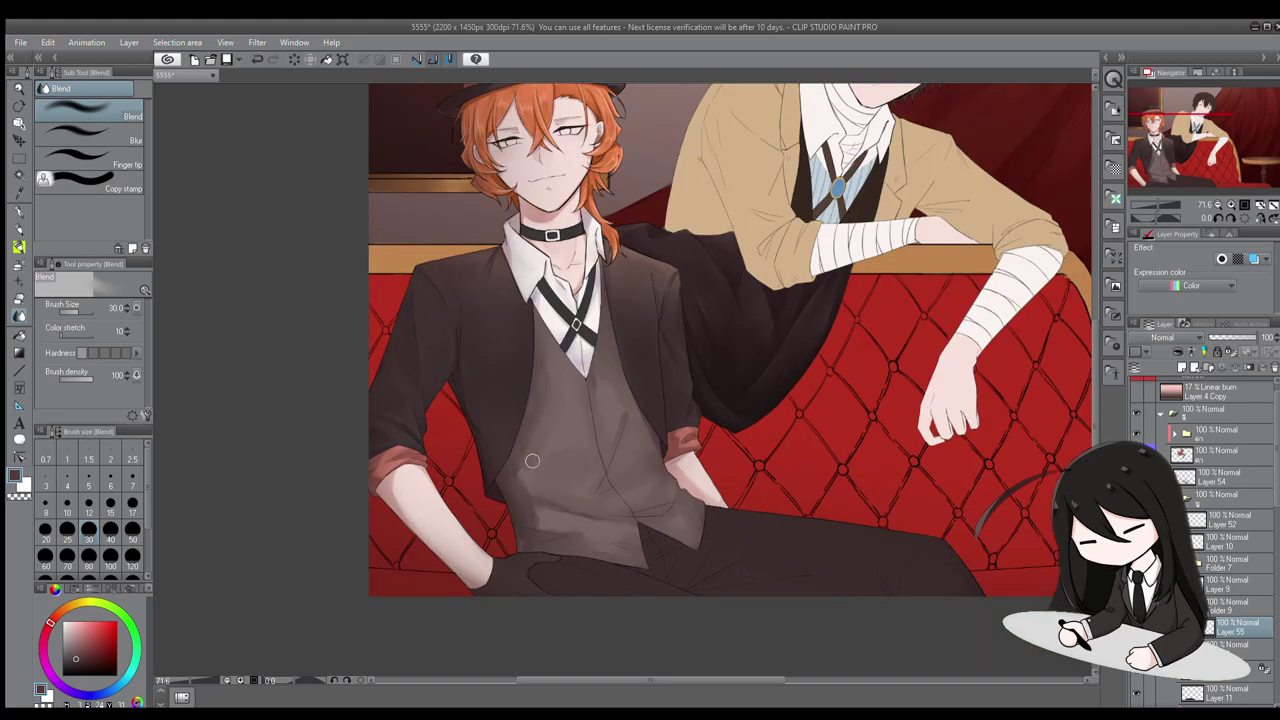
key("ctrl+plus")
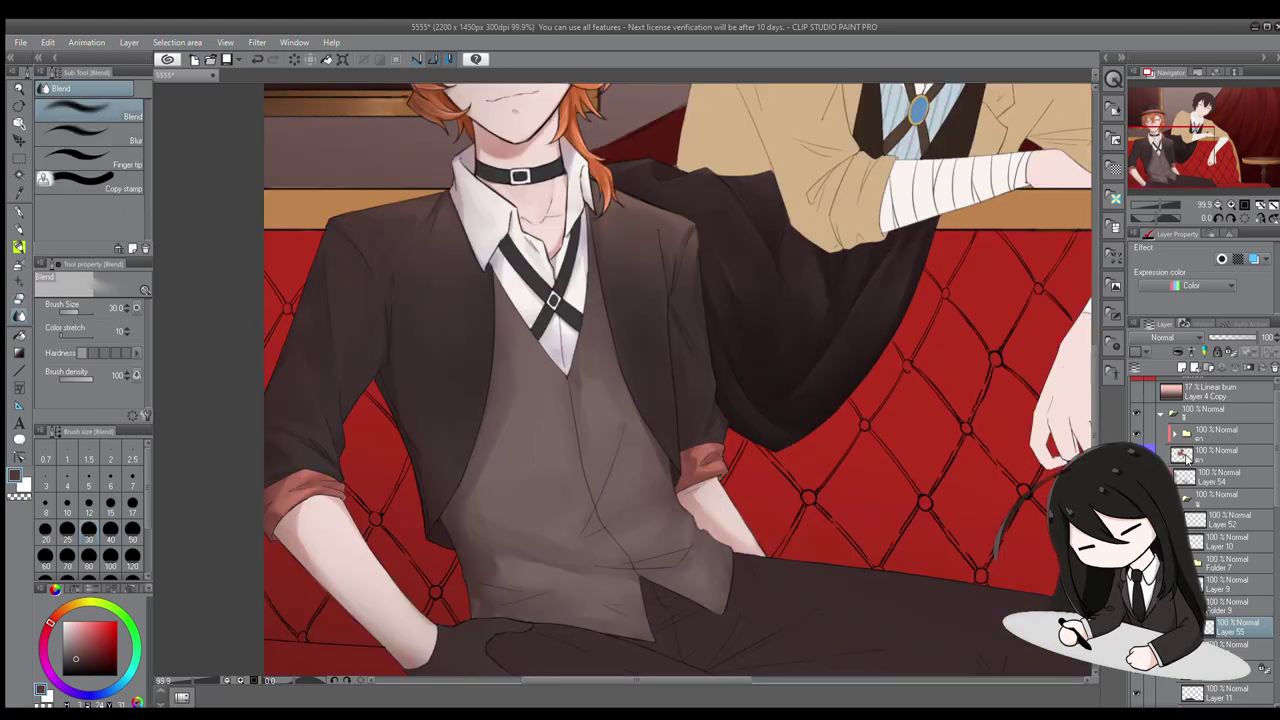
On the orange-haired man's line-art layer, erase excess fold lines on the vest with the Hard eraser at size 40
scroll(1199, 459, "up", 3)
key("p")
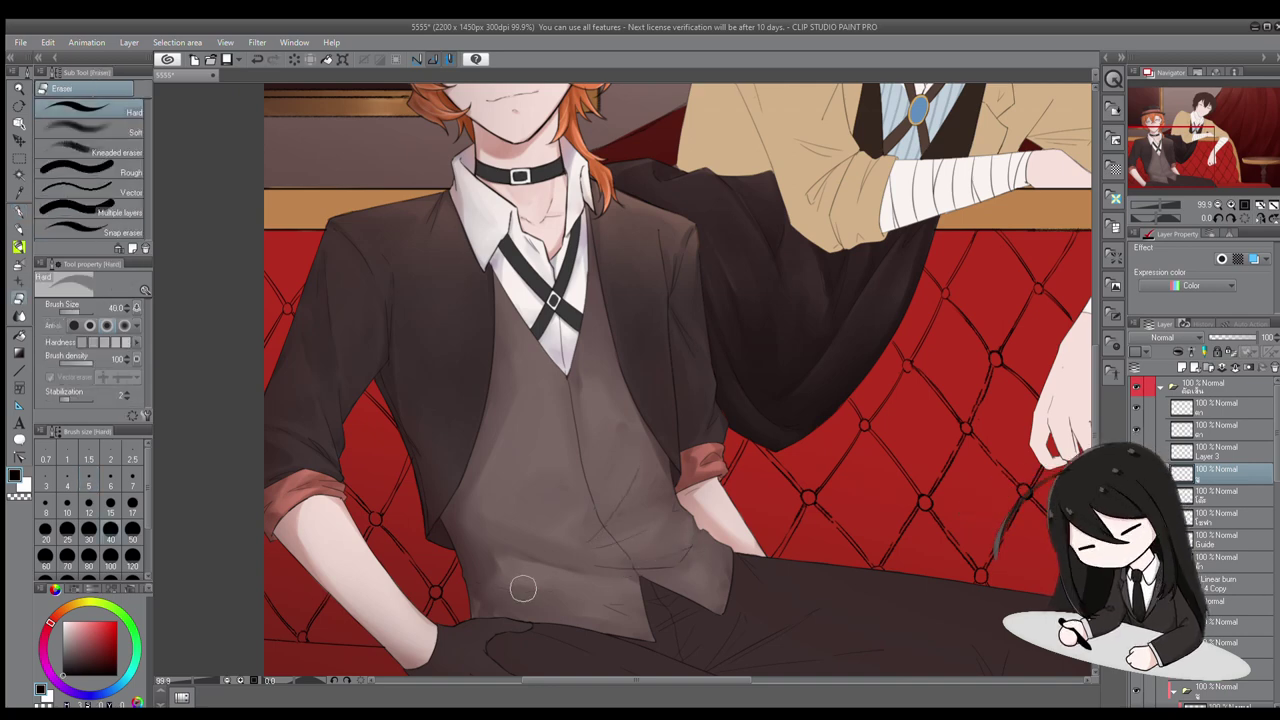
scroll(579, 450, "up", 1)
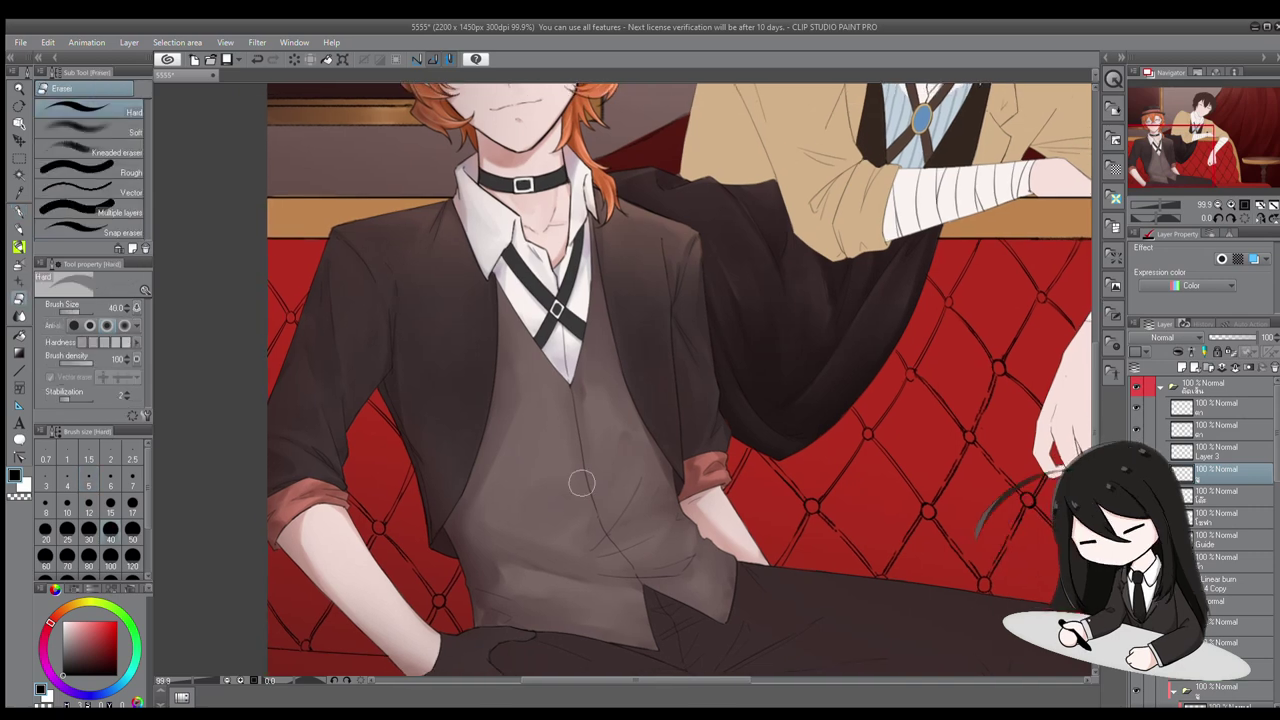
scroll(609, 380, "down", 3)
scroll(609, 380, "up", 2)
Back on Layer 55, reinforce the vest's shadows along its neckline, left edge and lower folds, and blend them
key("b")
left_click_drag(600, 420, 570, 390)
left_click_drag(490, 345, 500, 440)
mouse_move(470, 510)
left_mouse_down()
mouse_move(565, 515)
mouse_move(645, 540)
left_mouse_up()
key("j")
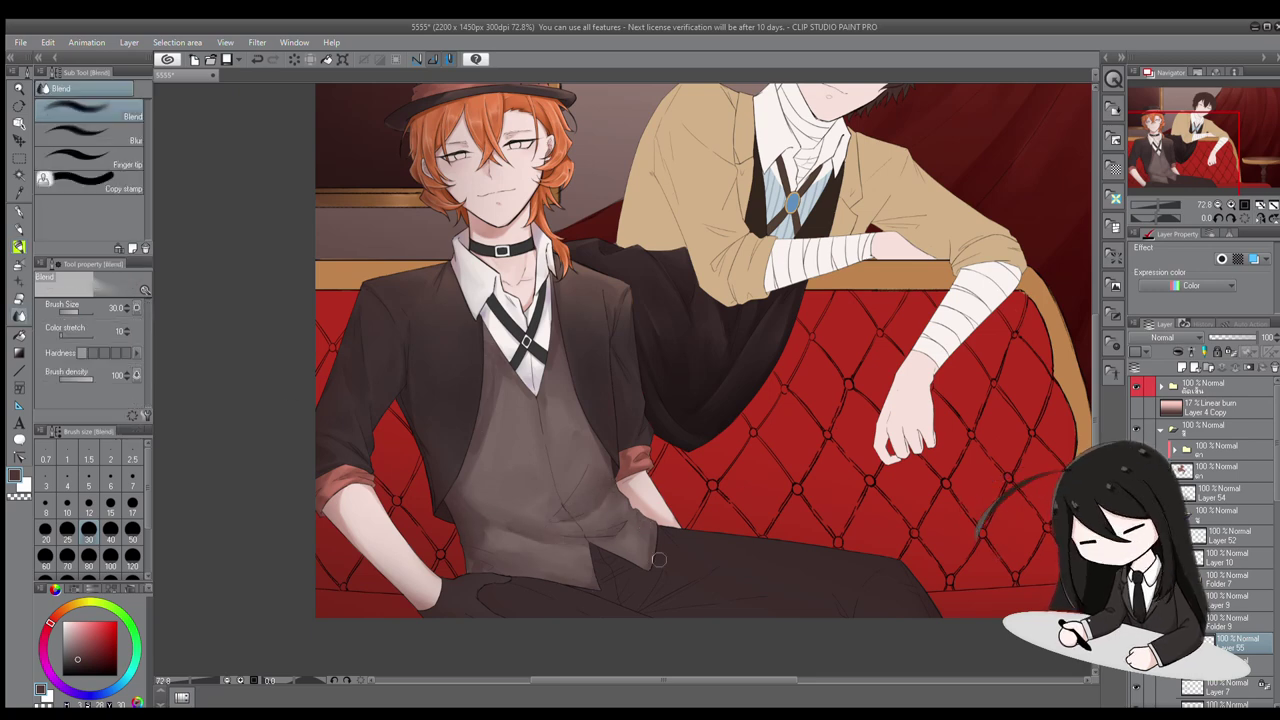
scroll(493, 537, "down", 1)
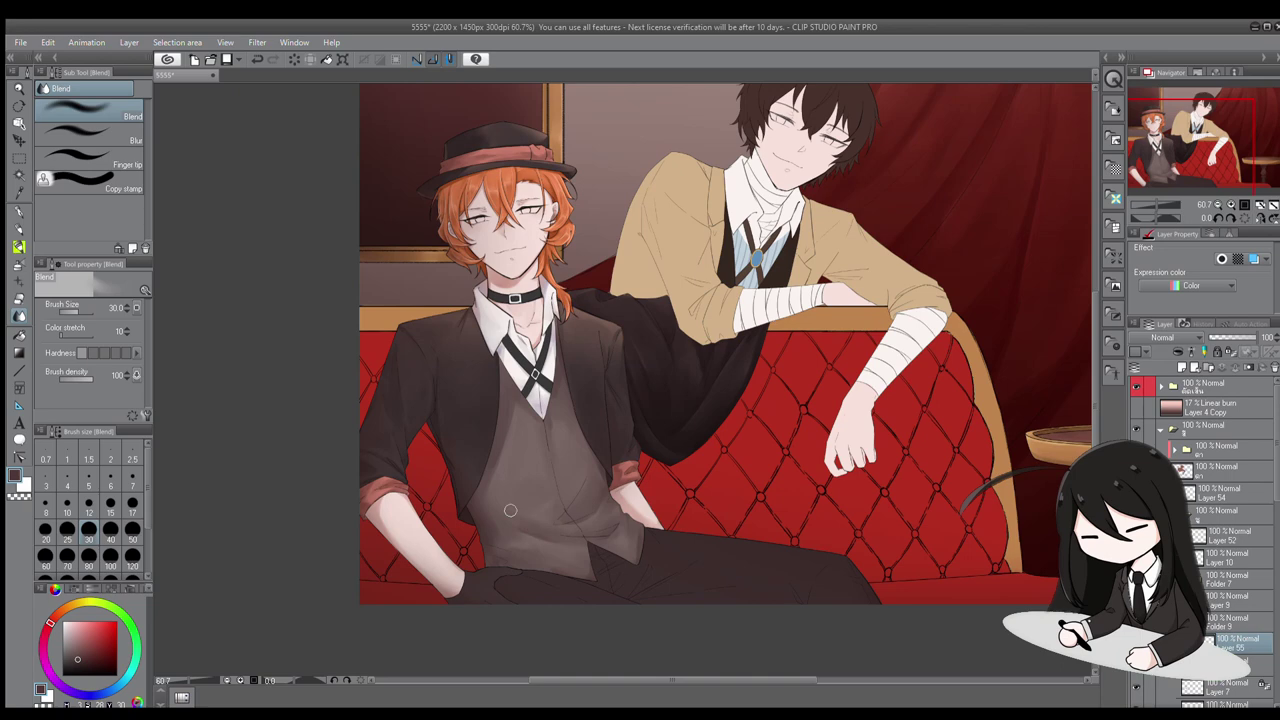
On Layer 56, paint lighter grey-brown tones on the vest with the colouring brush at size 30
scroll(563, 478, "up", 1)
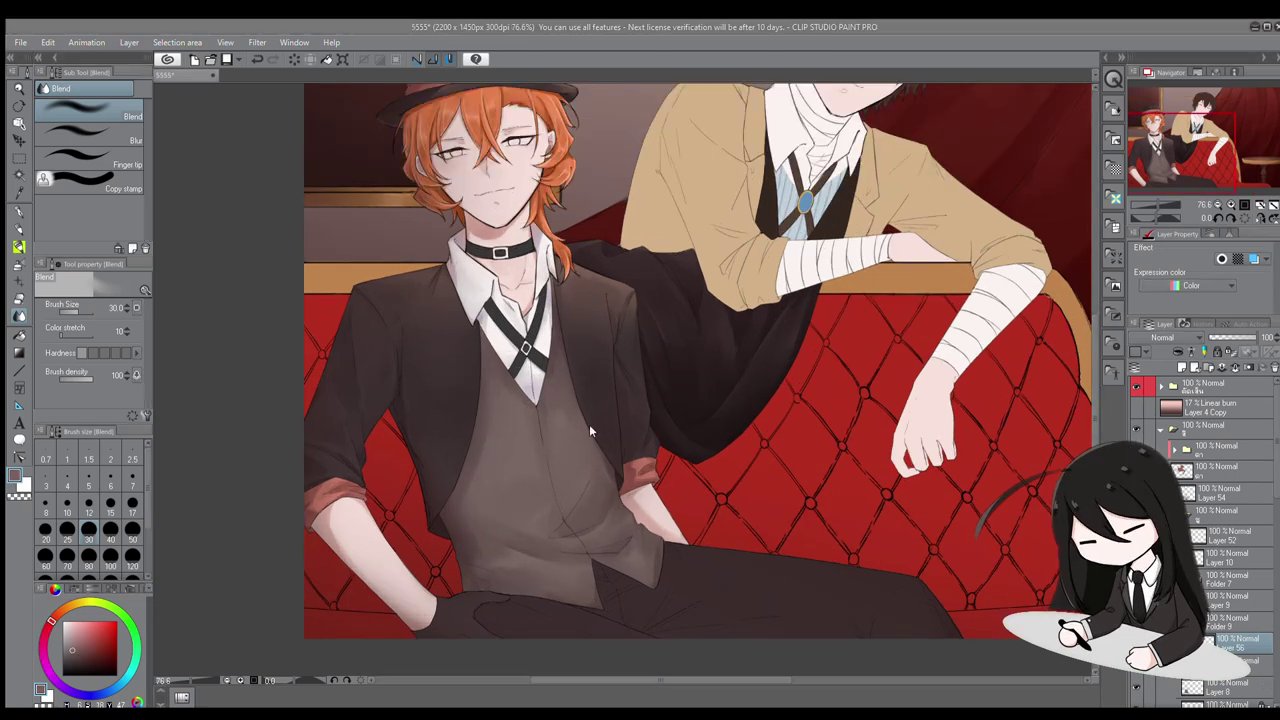
key("b")
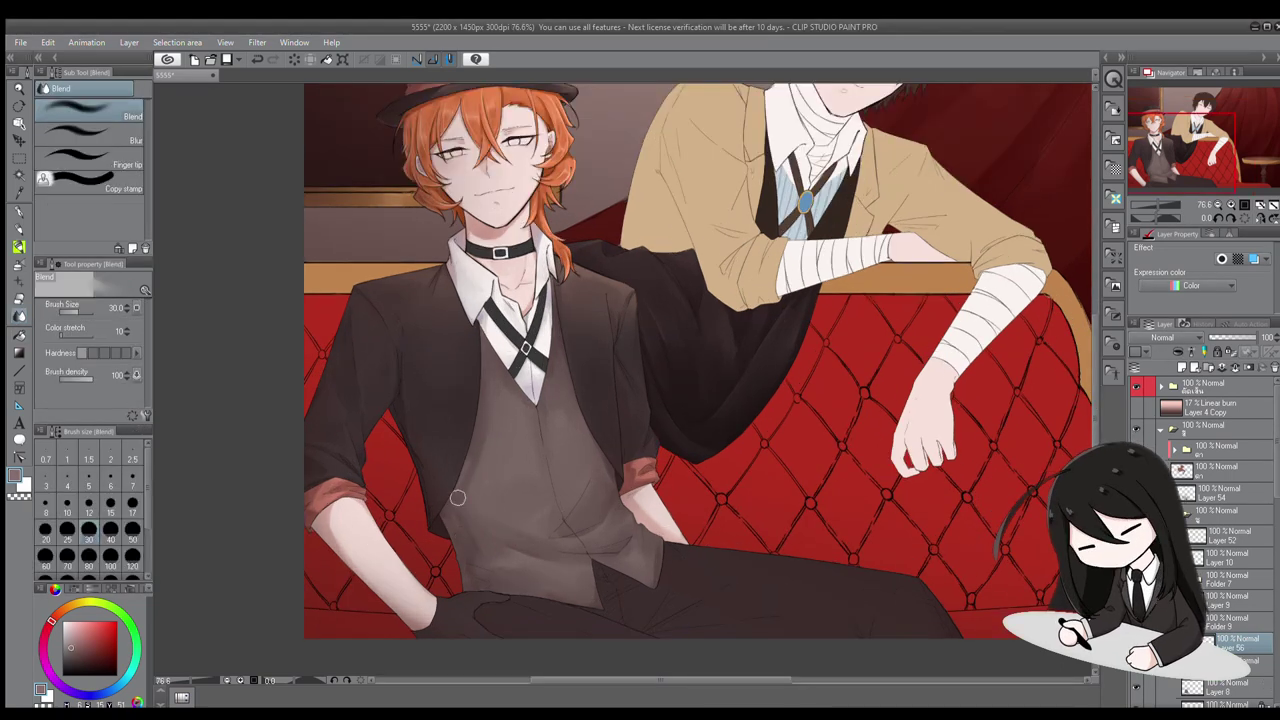
left_click_drag(438, 489, 414, 479)
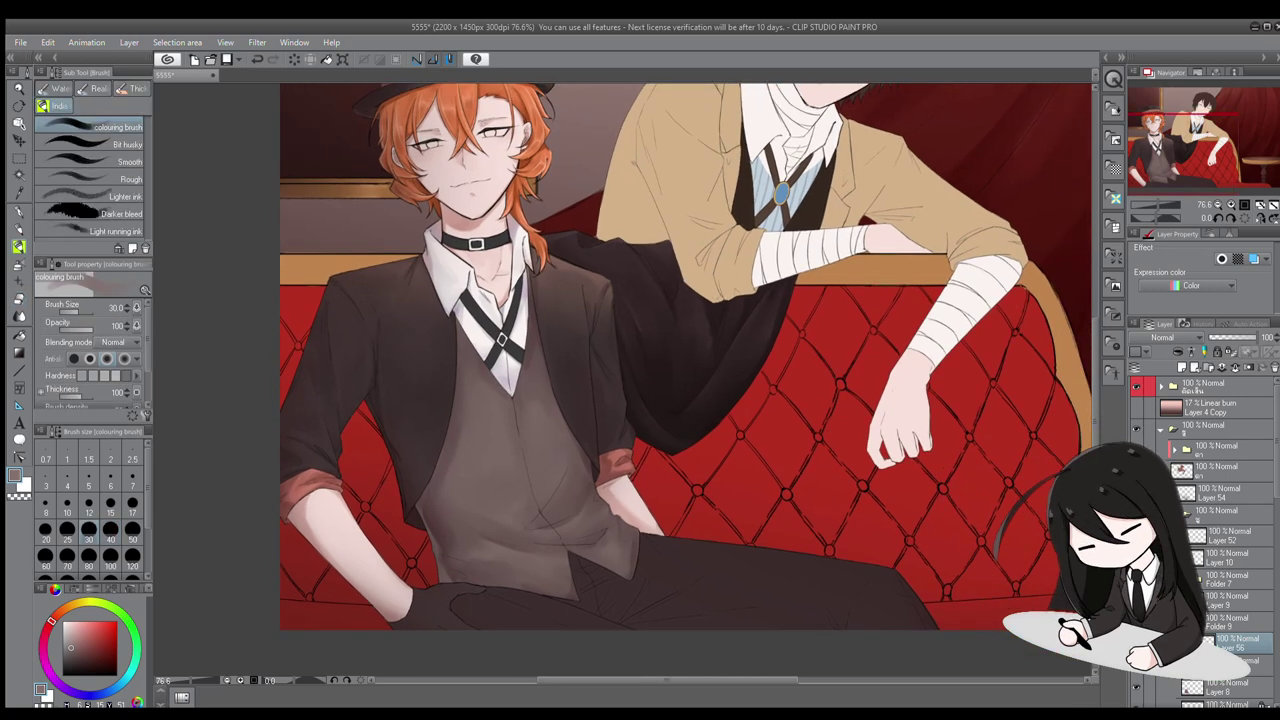
left_click(18, 314)
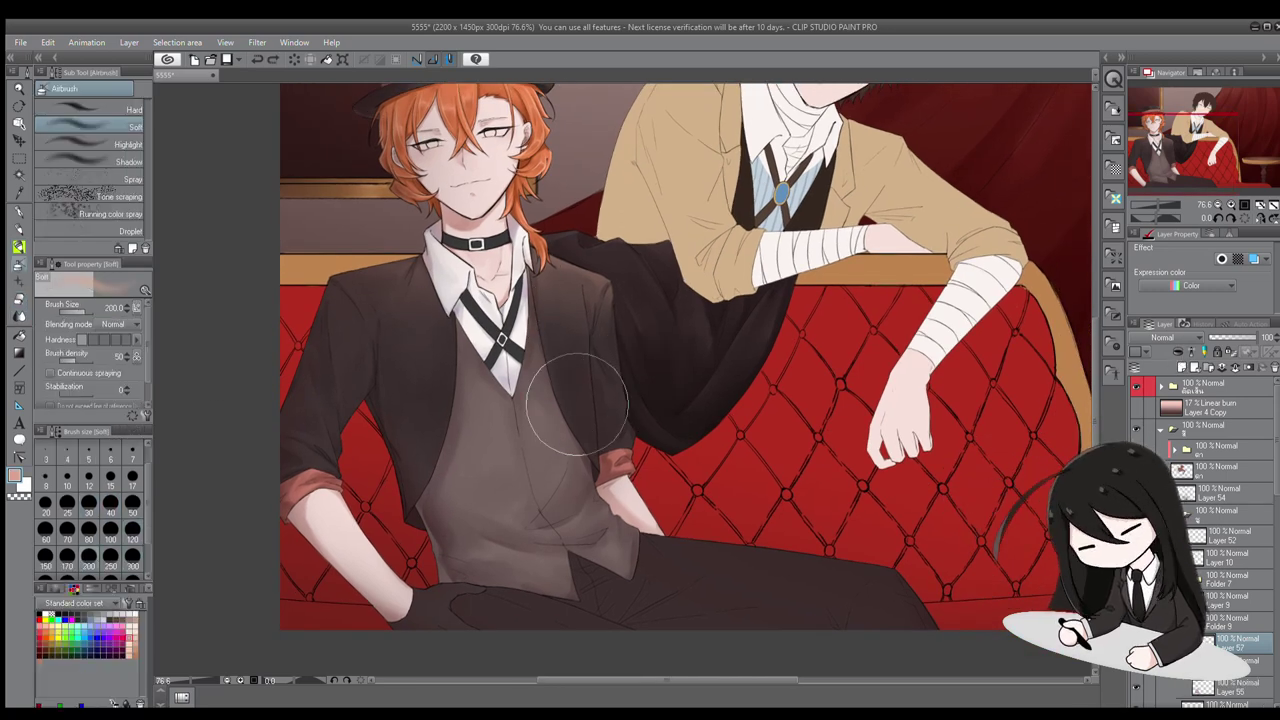
On Layer 57, tint the vest with the Soft airbrush at size 200
scroll(616, 275, "down", 1)
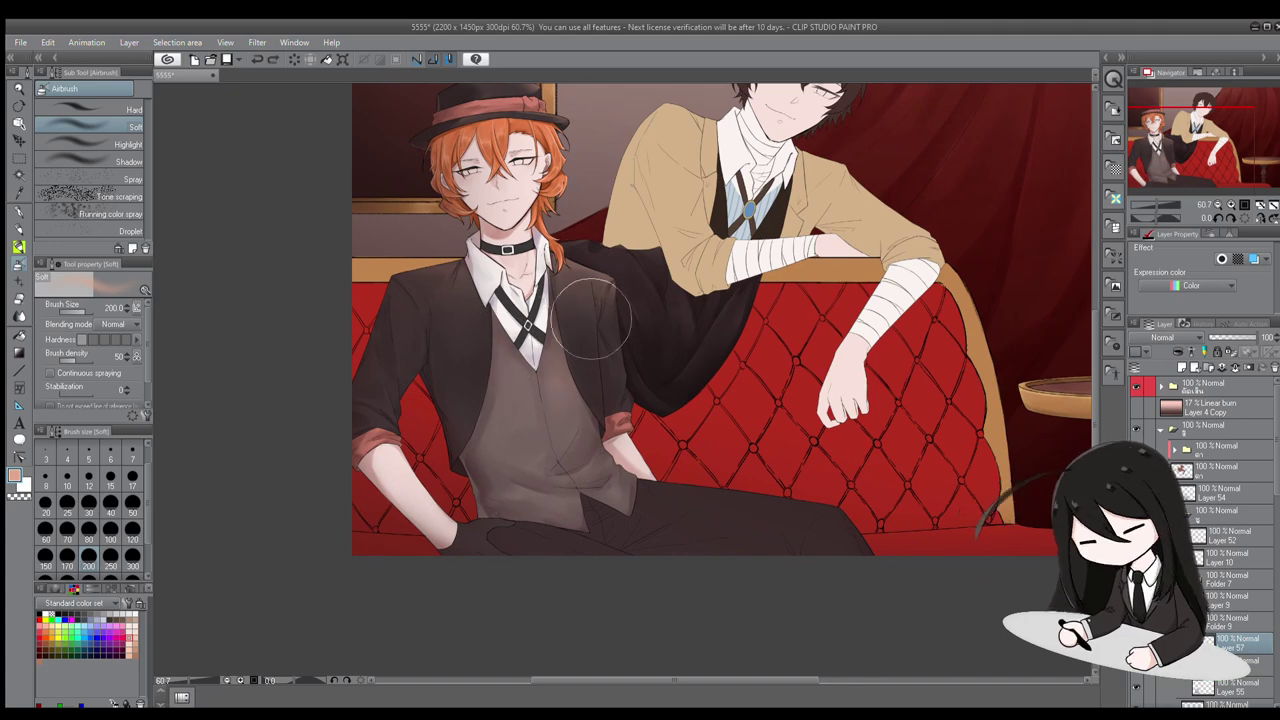
scroll(486, 543, "up", 1)
left_click_drag(486, 543, 428, 528)
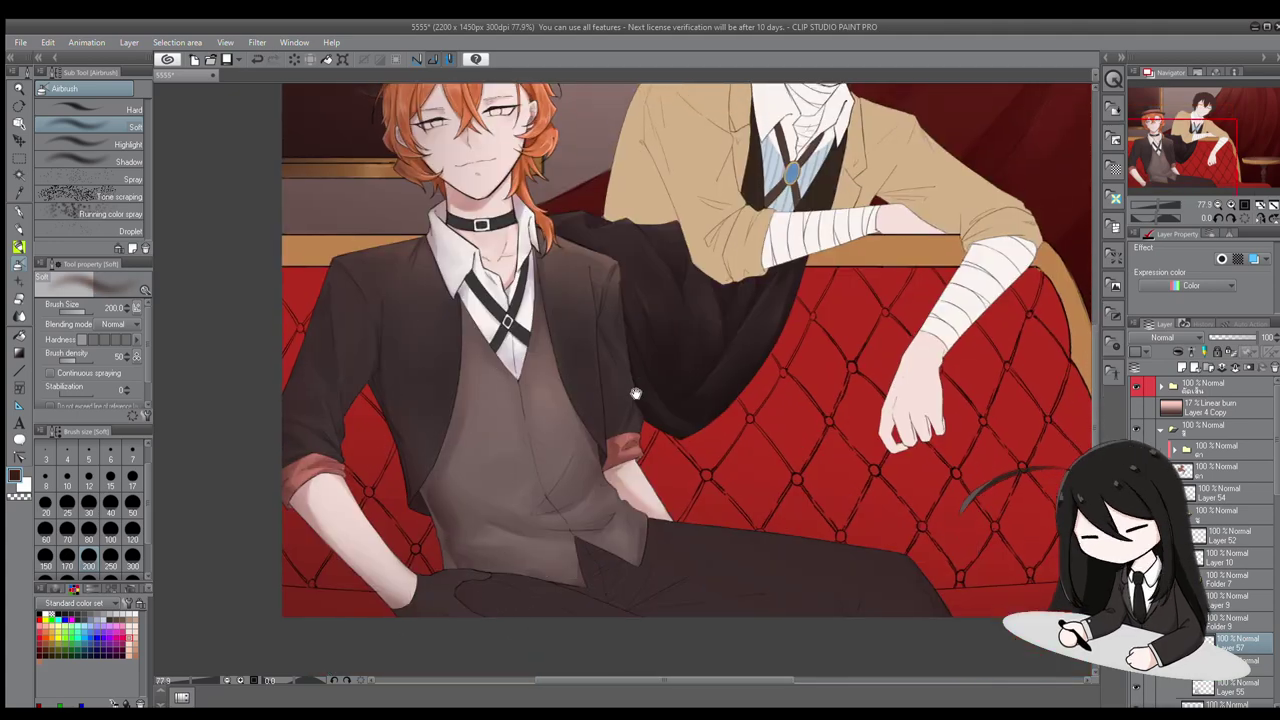
left_click_drag(635, 393, 608, 434)
On Layer 58, paint dark shading on the choker and crossed chest straps with the colouring brush at size 30
scroll(504, 347, "up", 2)
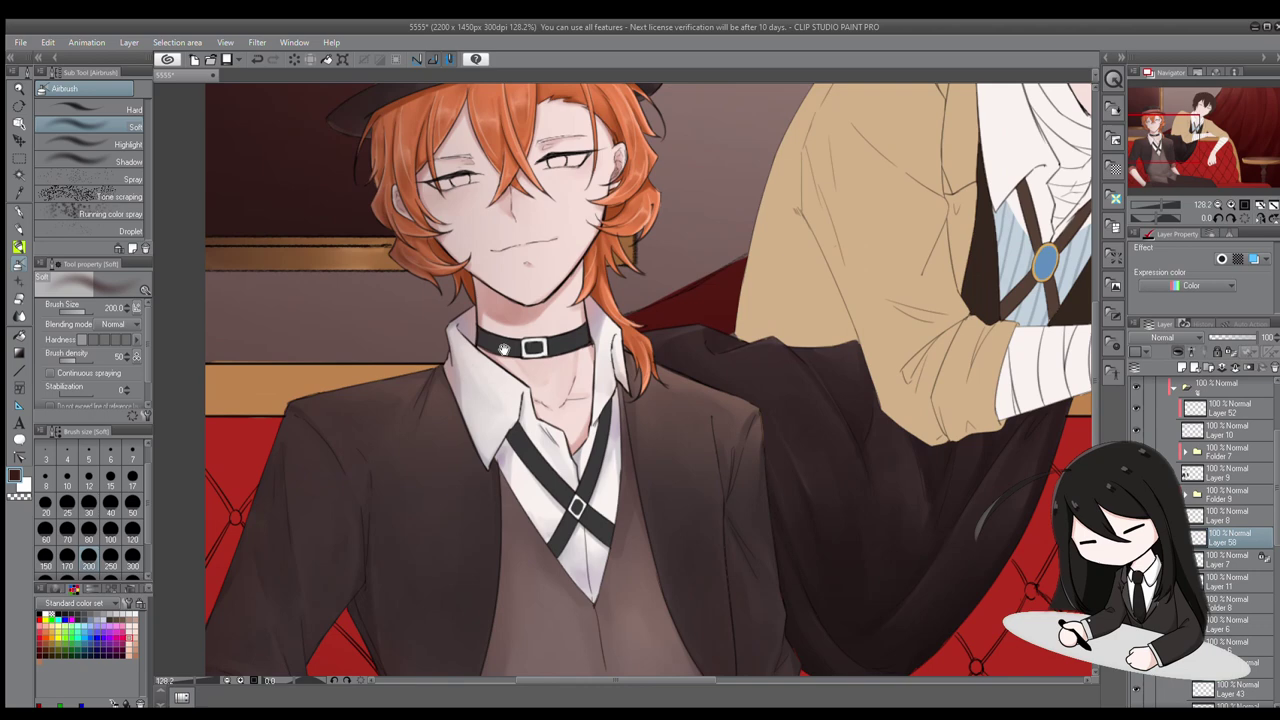
scroll(504, 347, "up", 1)
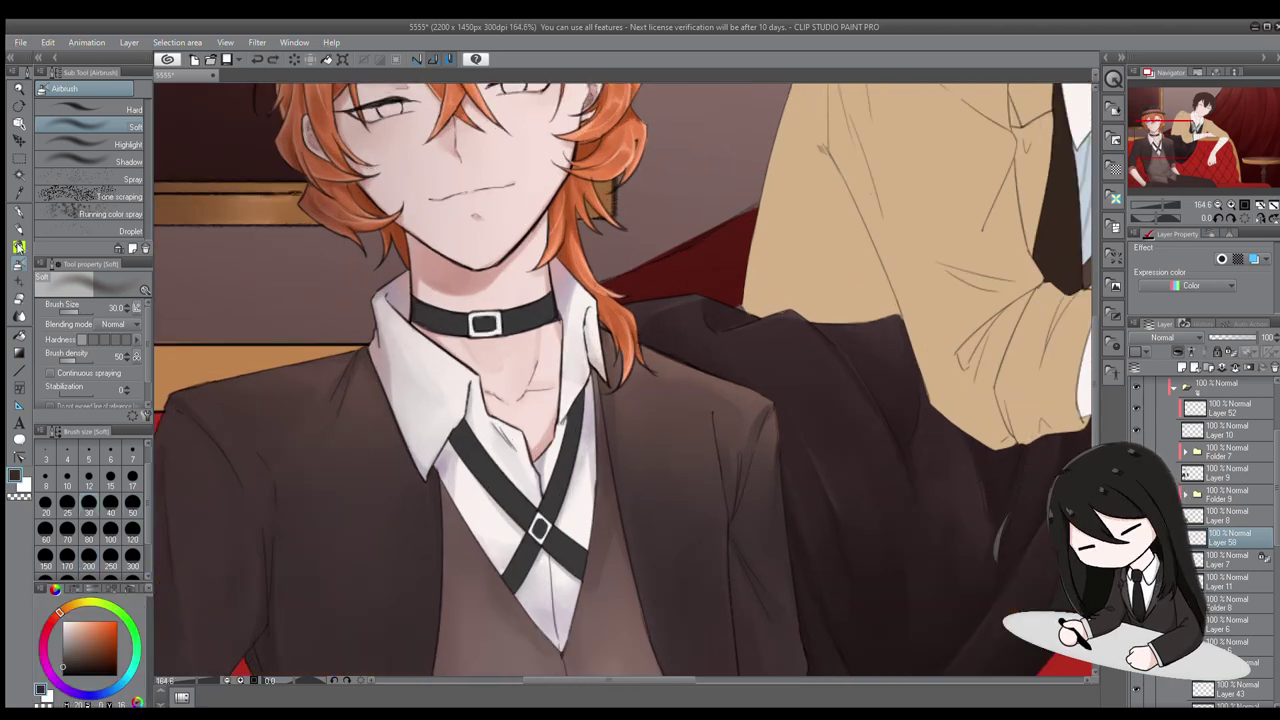
left_click(18, 246)
left_click_drag(548, 305, 514, 257)
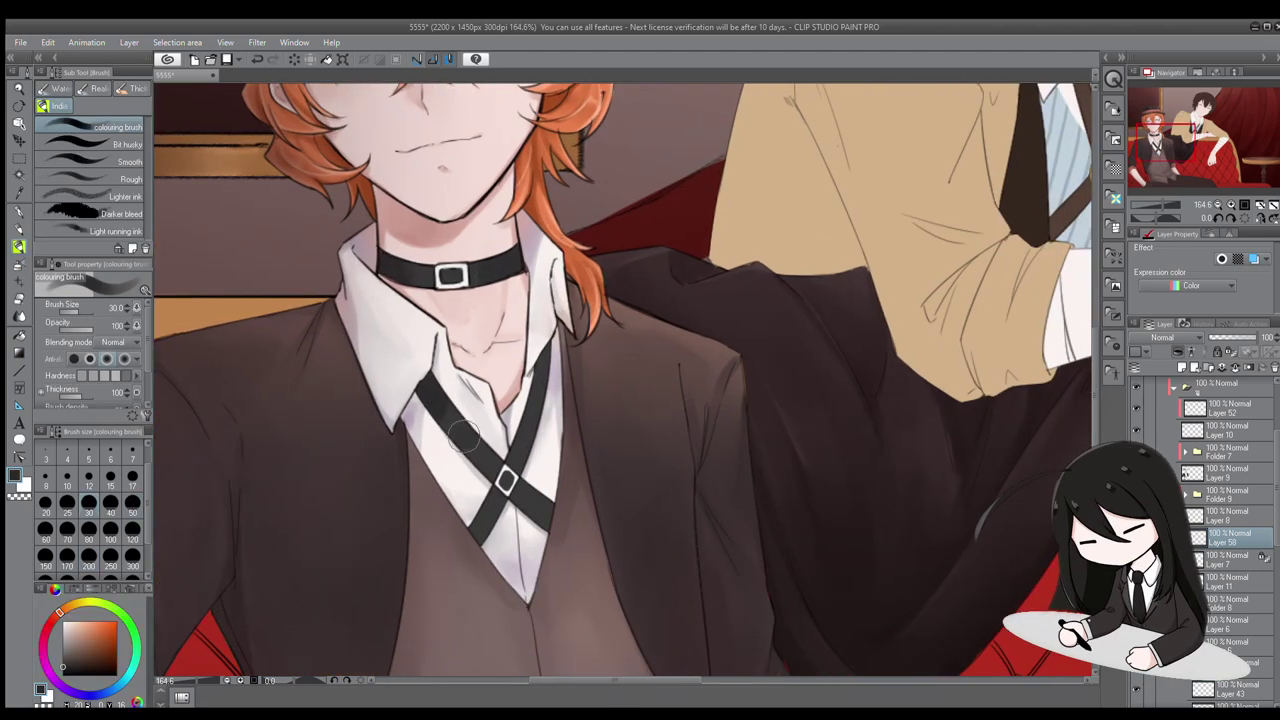
left_click_drag(503, 492, 555, 579)
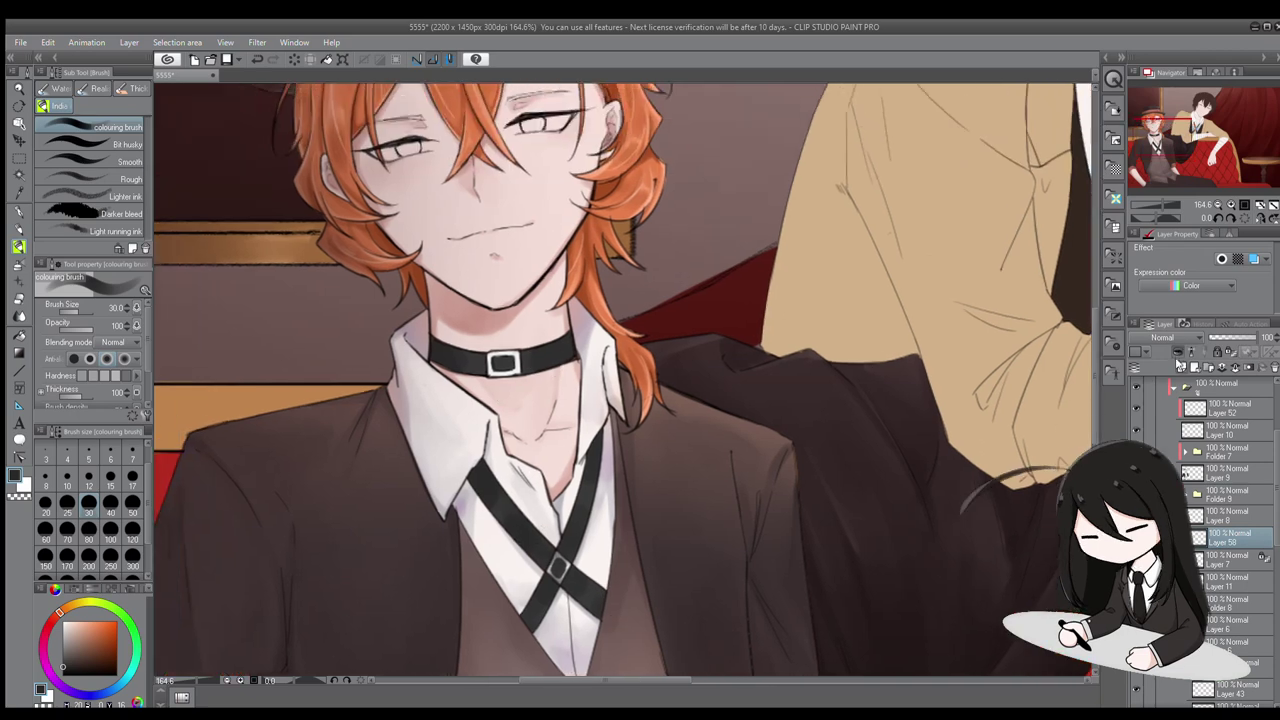
On Layer 59, shade the buckles at size 15 and add light grey highlights to the choker and chest straps at size 7
left_click(132, 477)
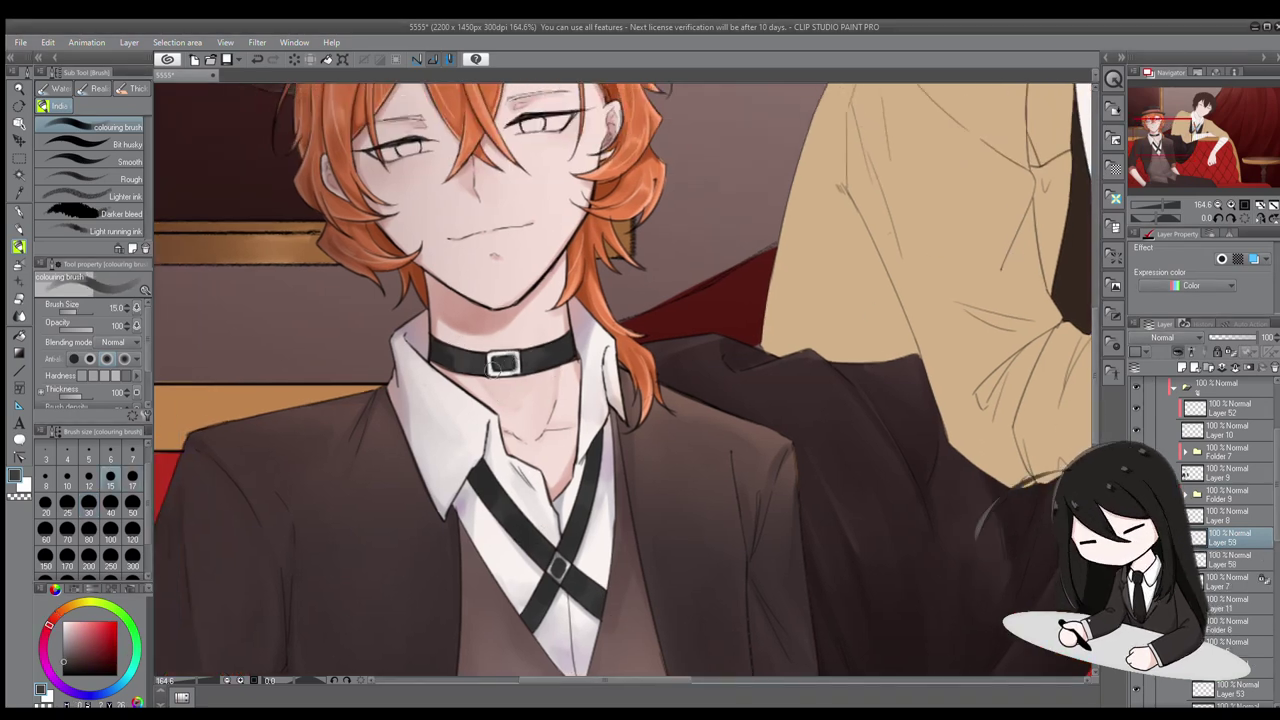
left_click_drag(498, 507, 486, 472)
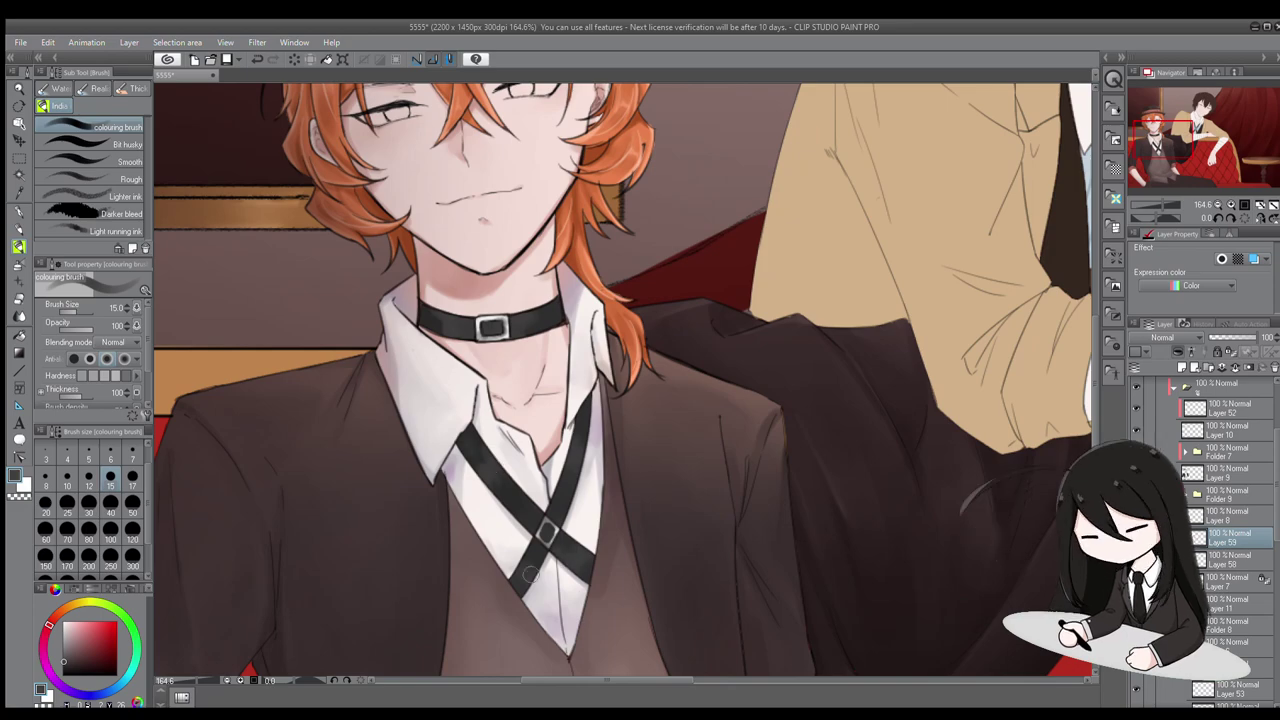
scroll(476, 452, "up", 3)
key("bracketleft")
key("bracketleft")
key("bracketleft")
key("bracketleft")
scroll(598, 354, "up", 2)
scroll(598, 354, "down", 2)
scroll(668, 395, "down", 1)
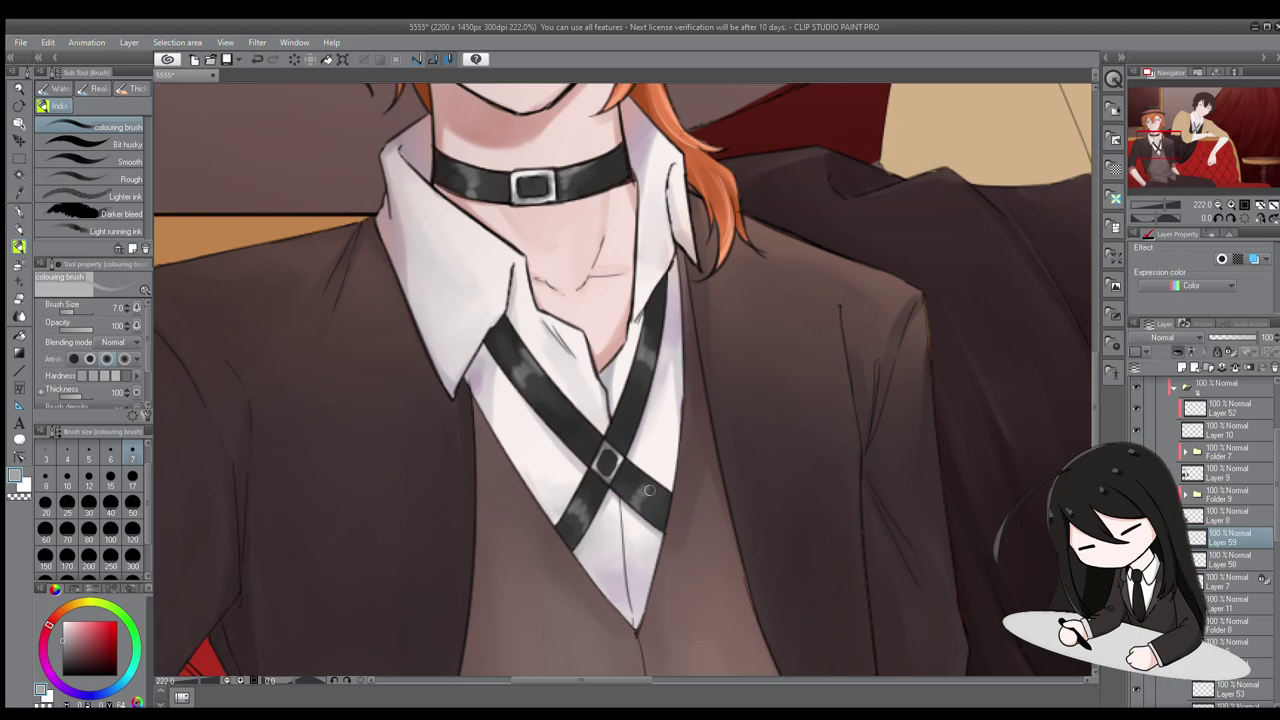
scroll(668, 395, "up", 1)
Soften the highlights on the choker and chest straps with the Blend tool at size 17
key("j")
scroll(495, 268, "down", 3)
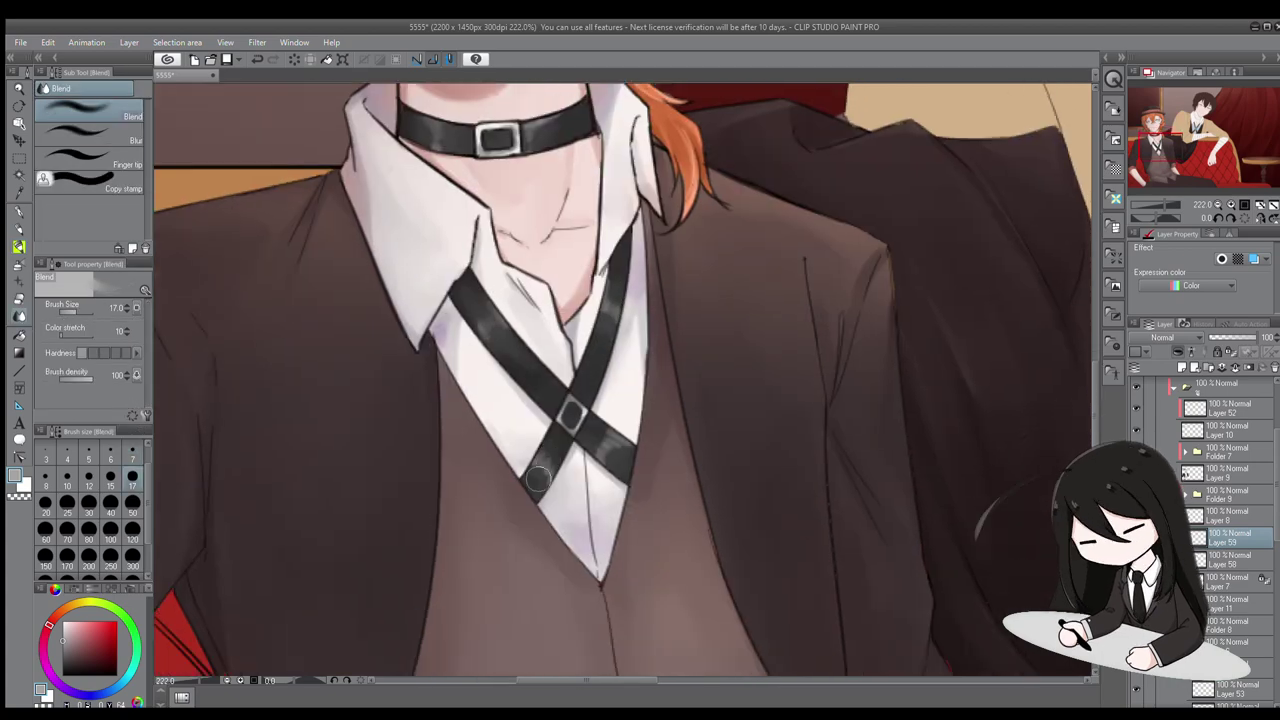
scroll(593, 437, "down", 4)
scroll(593, 437, "up", 2)
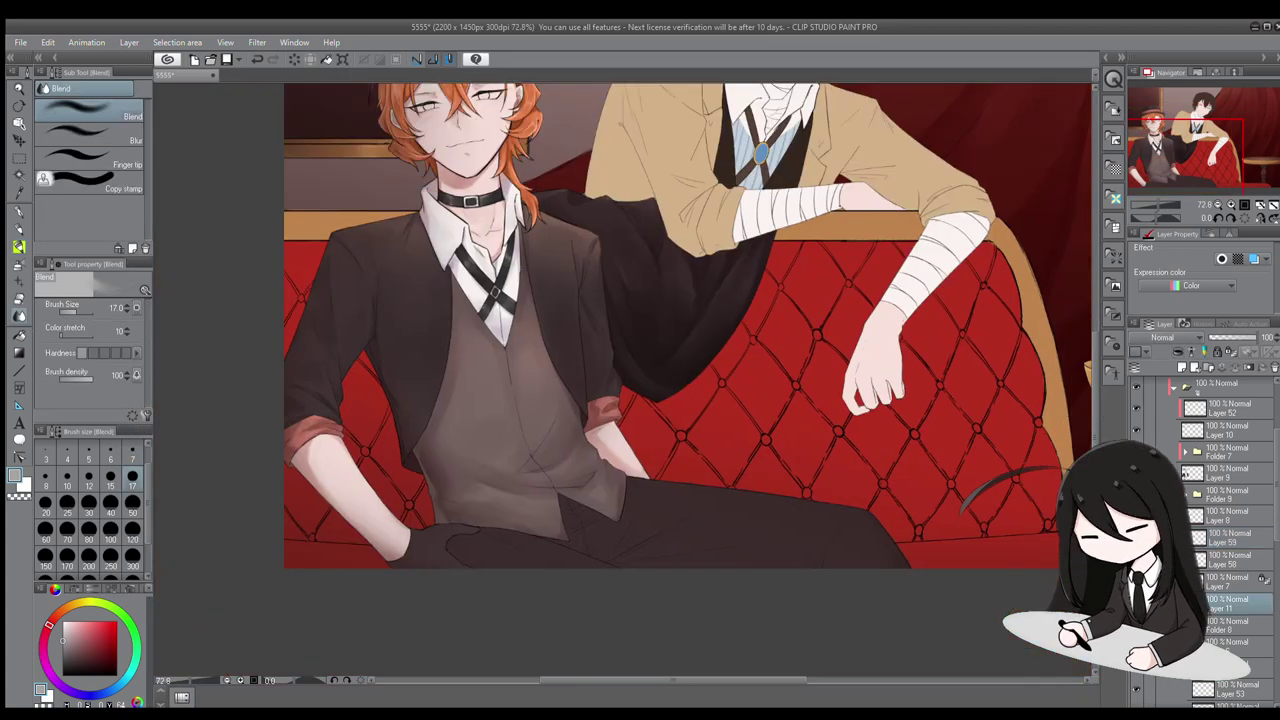
On Layer 48 in Folder 7, touch up the jacket's dark shading with the colouring brush at size 17 and blend it
left_click_drag(429, 490, 505, 480)
key("b")
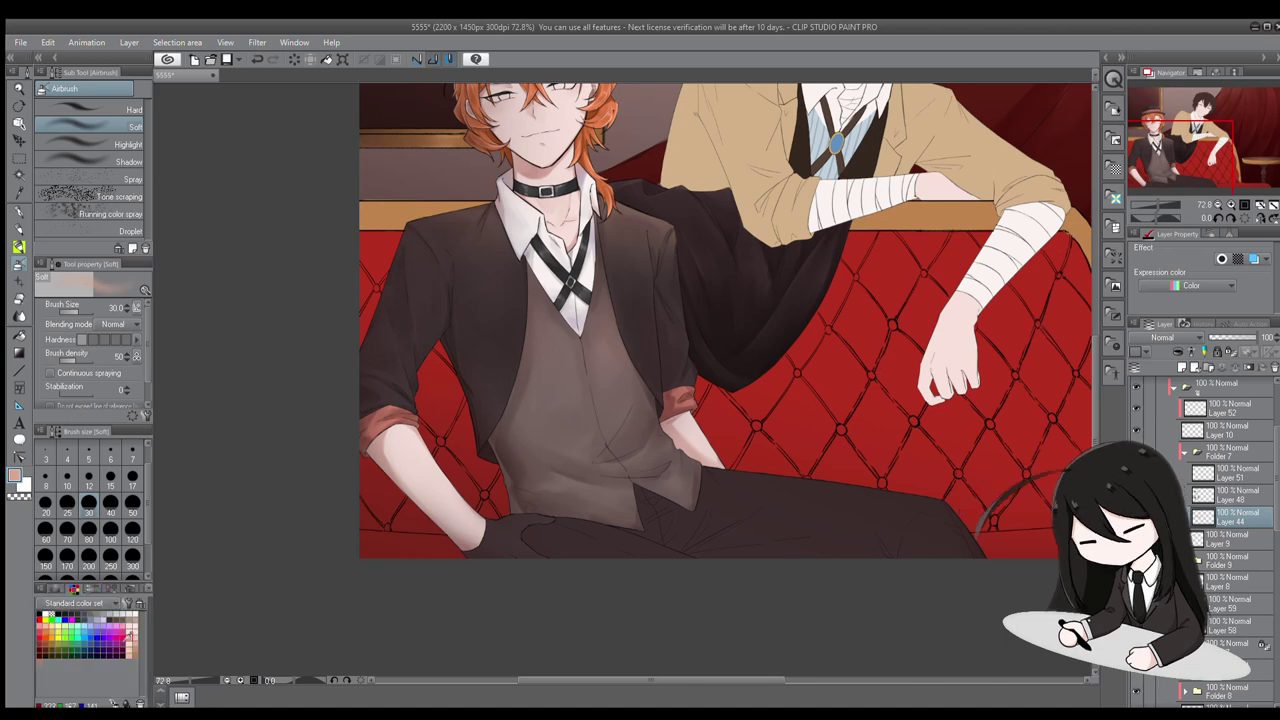
left_click(510, 525, "ctrl+shift")
key("b")
scroll(470, 530, "up", 3)
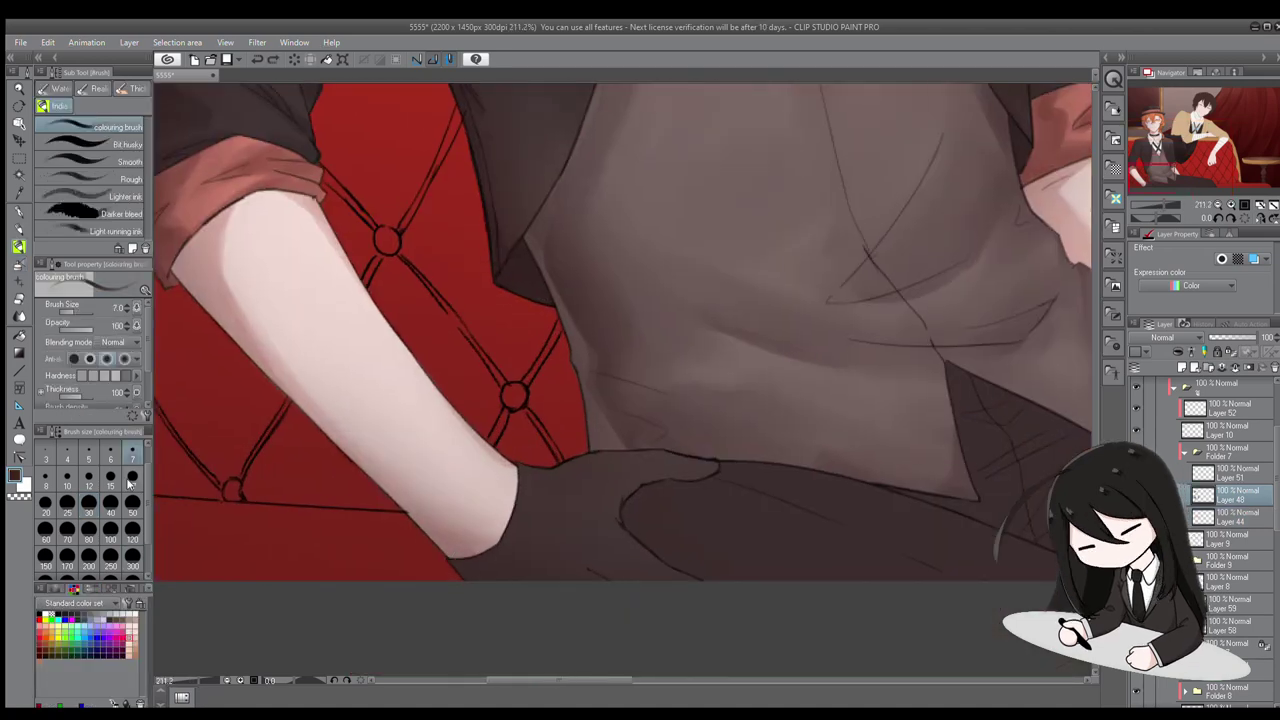
scroll(429, 548, "down", 1)
left_click(131, 480)
key("j")
mouse_move(528, 498)
left_mouse_down()
mouse_move(508, 542)
mouse_move(506, 705)
left_mouse_up()
On Layer 51, paint grey highlight strokes on the jacket's front panels and sleeves with the colouring brush at size 17
key("alt+bracketright")
mouse_move(454, 361)
left_mouse_down()
mouse_move(551, 346)
mouse_move(517, 369)
left_mouse_up()
key("b")
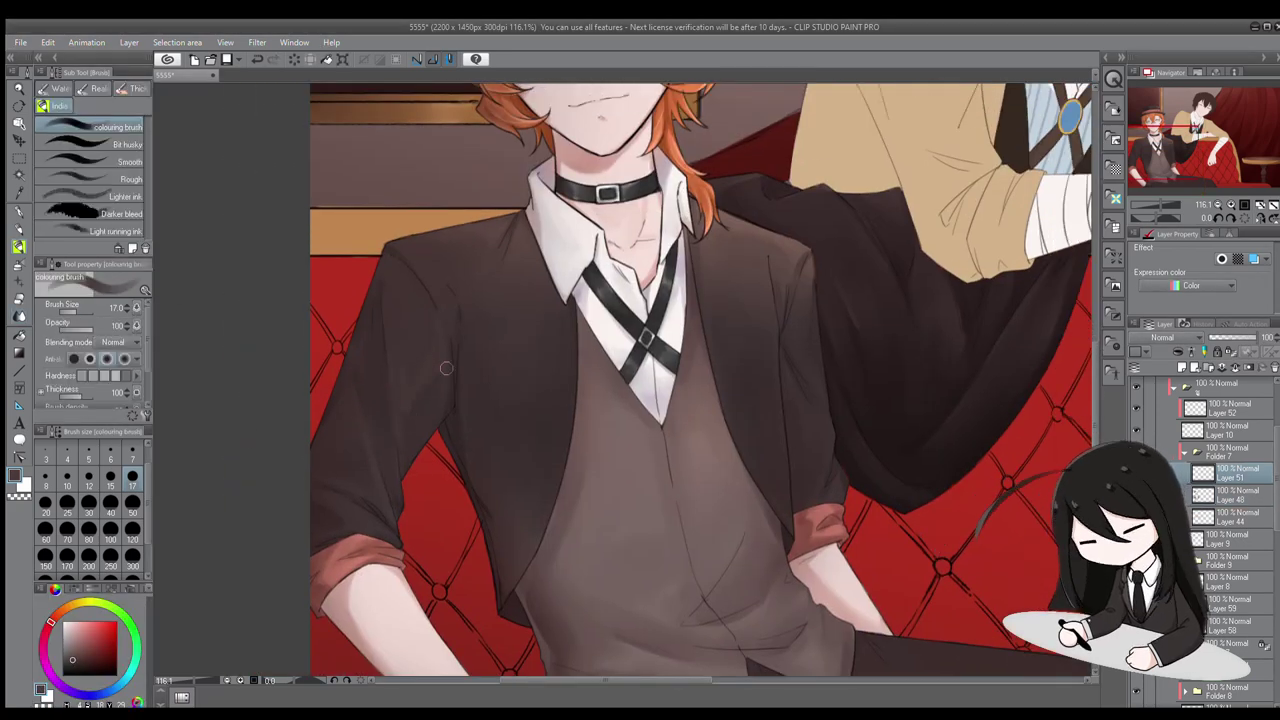
left_click_drag(440, 300, 545, 420)
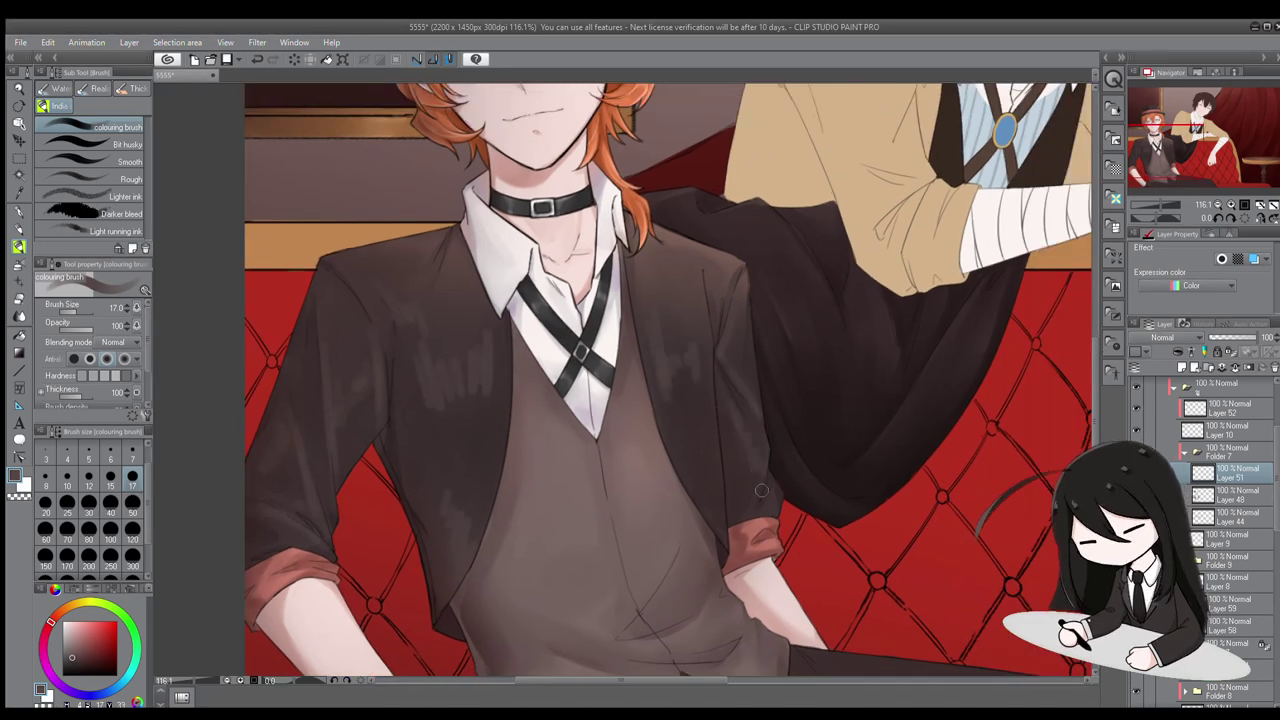
scroll(494, 399, "down", 5)
scroll(487, 451, "up", 5)
On Layer 51, blend and trim the grey highlight strokes on the jacket's front panels and sleeves with the Blend tool at size 25 and the Hard eraser
key("j")
key("ctrl+minus")
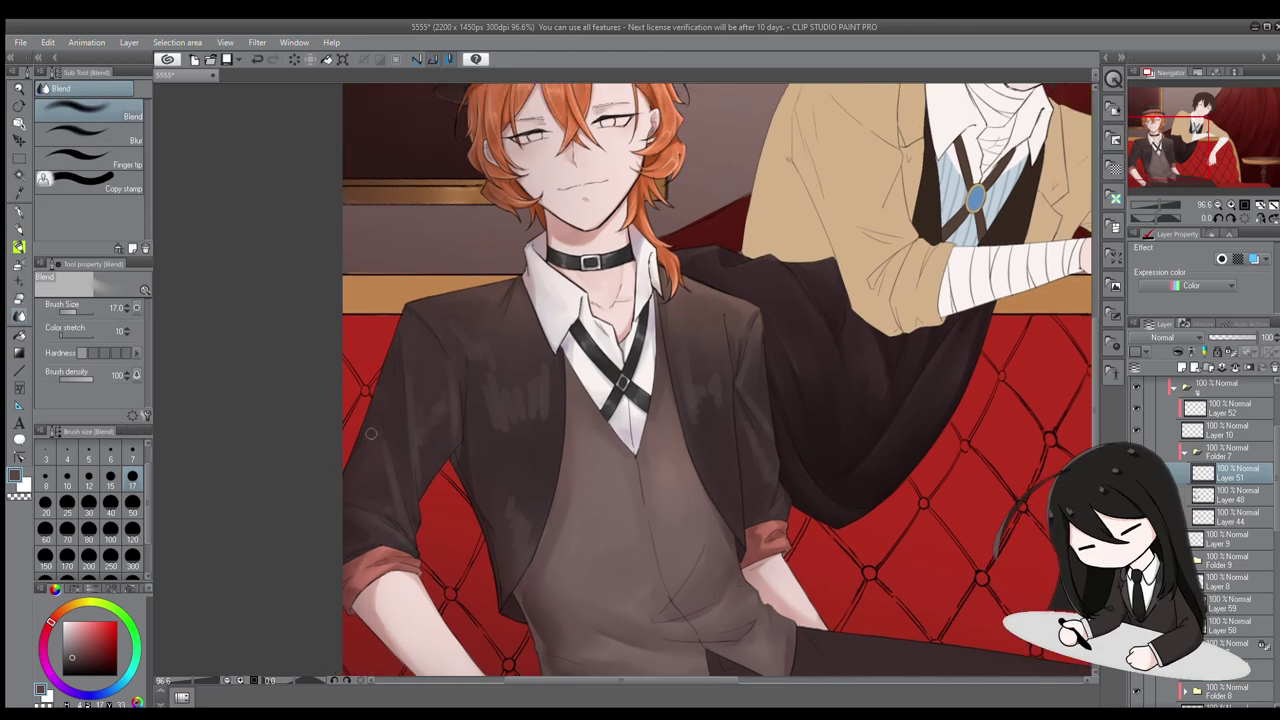
key("e")
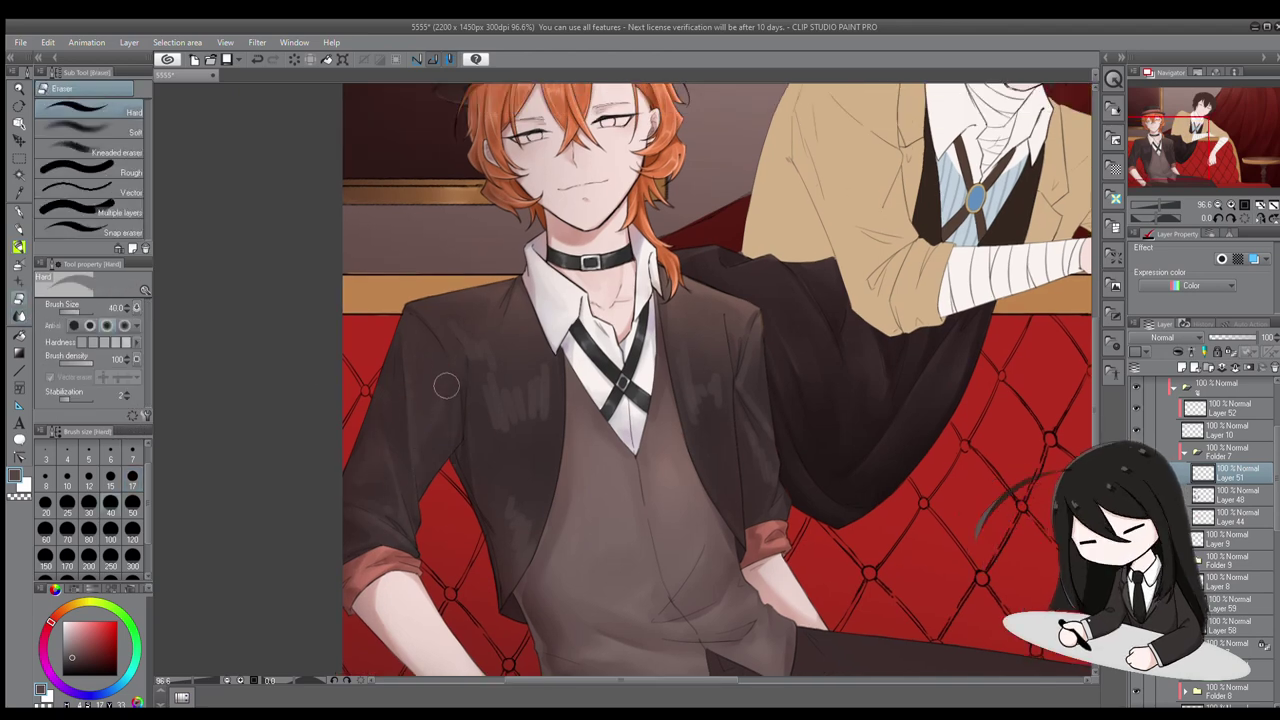
key("j")
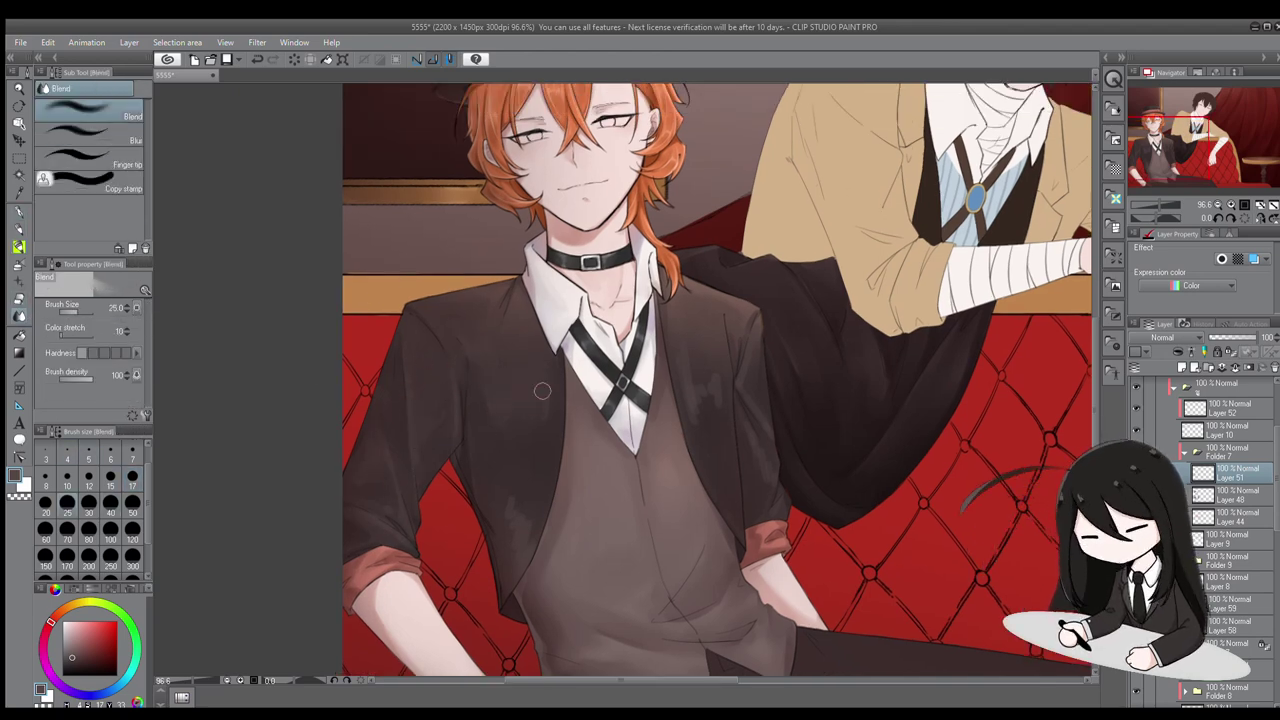
key("e")
key("j")
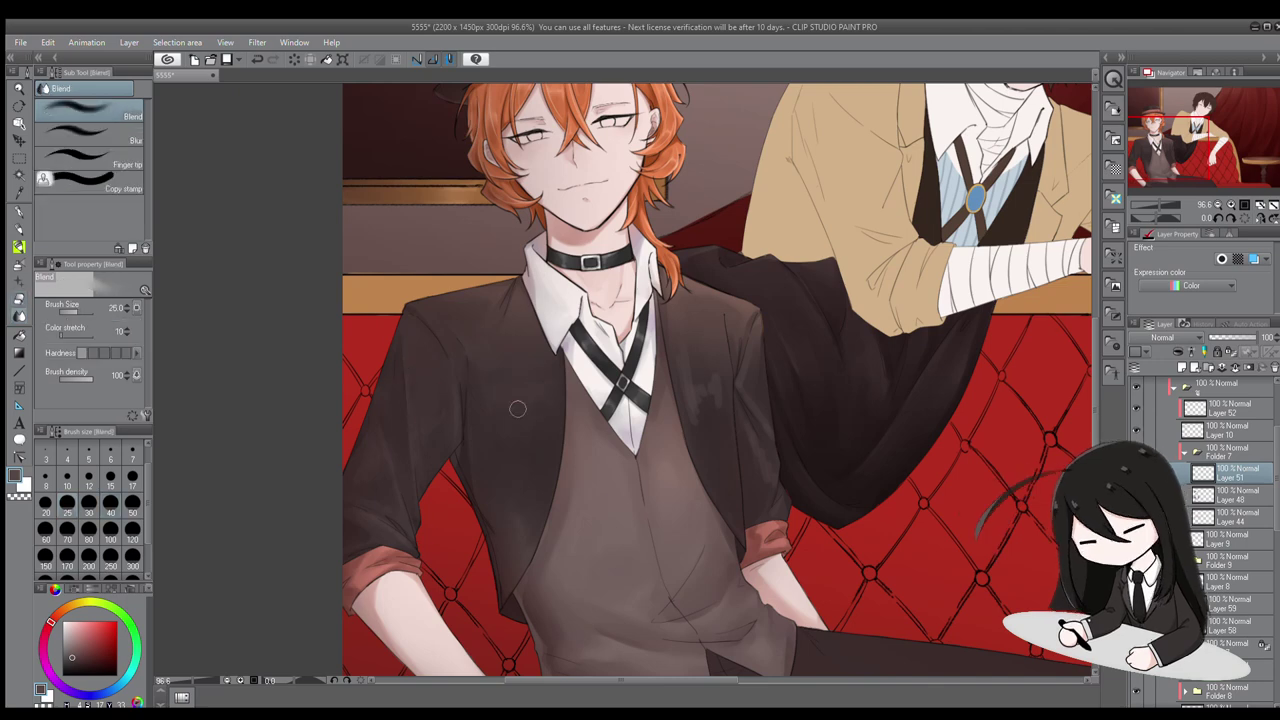
scroll(425, 533, "down", 1)
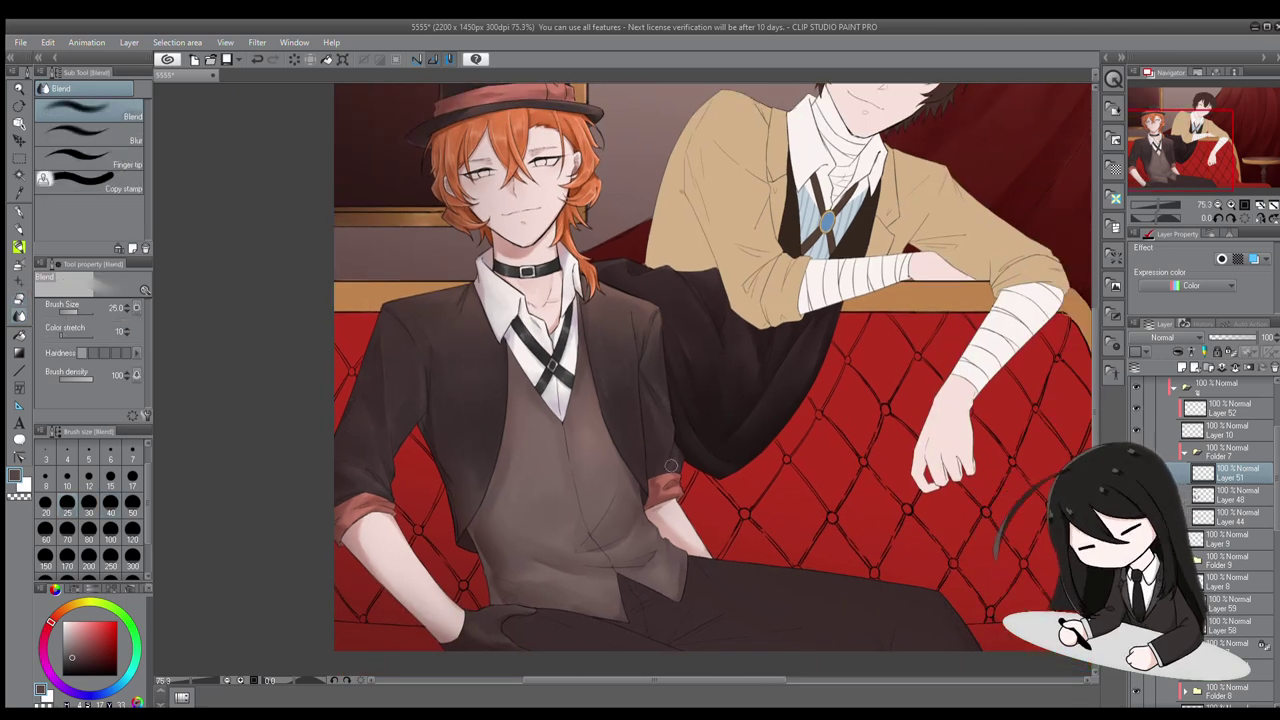
scroll(665, 461, "up", 2)
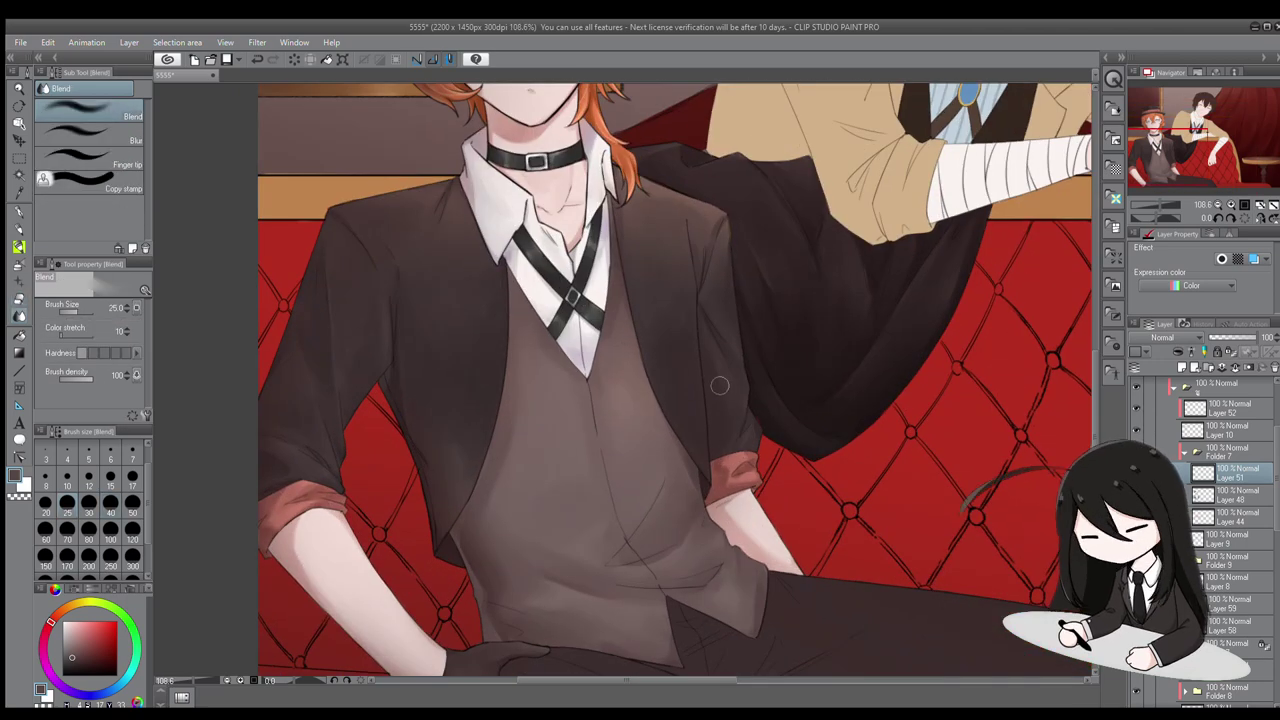
scroll(724, 400, "down", 3)
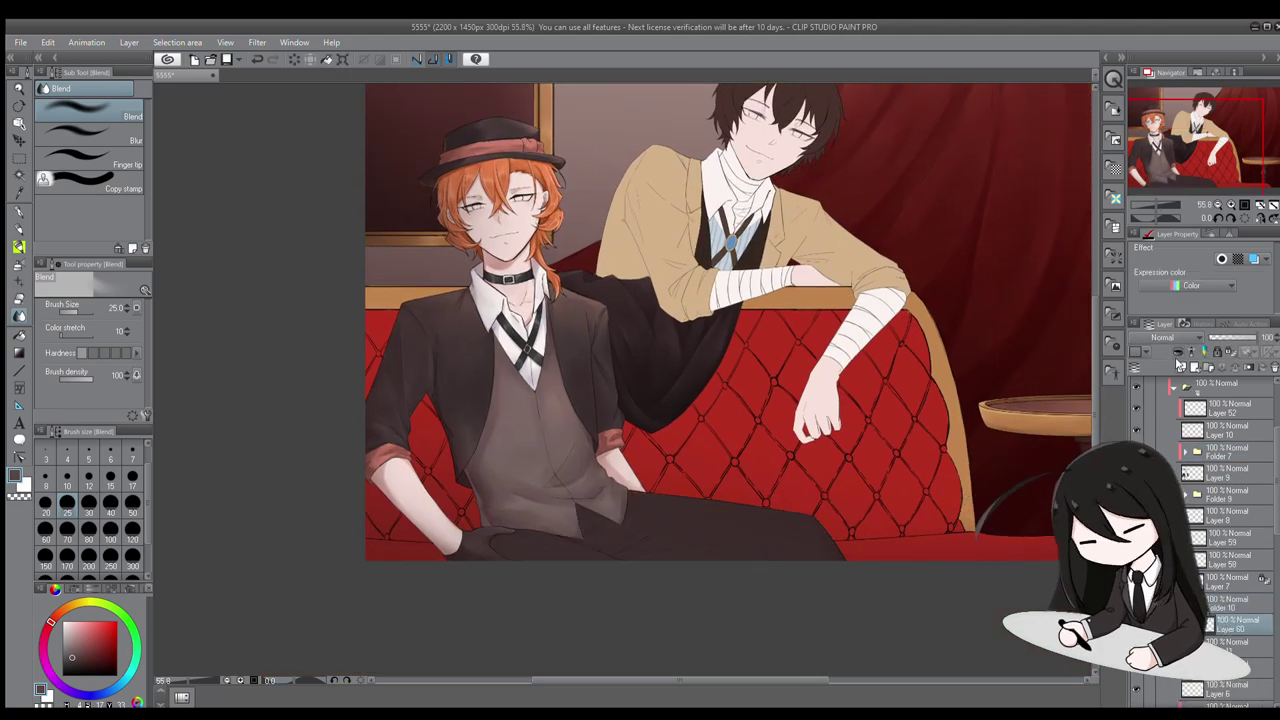
Check the jacket's shading close up and against the whole figure
left_click(1180, 366)
scroll(717, 410, "up", 3)
scroll(717, 410, "down", 3)
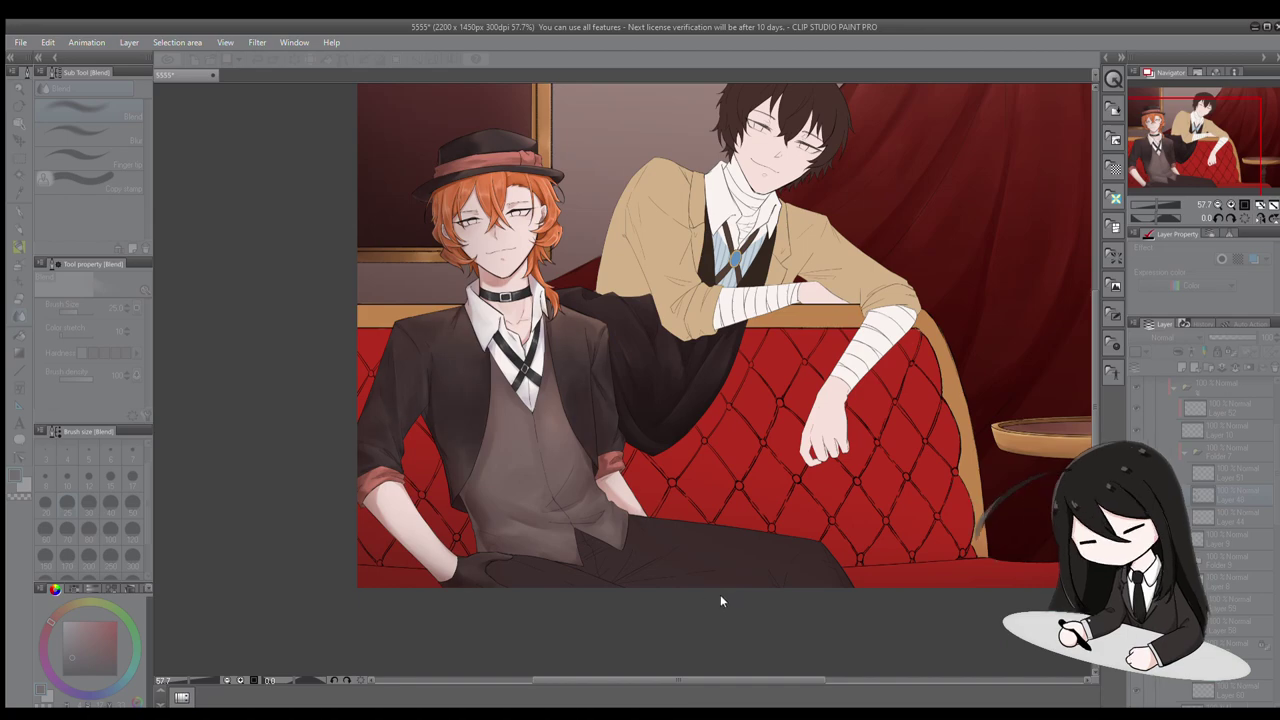
scroll(720, 596, "up", 4)
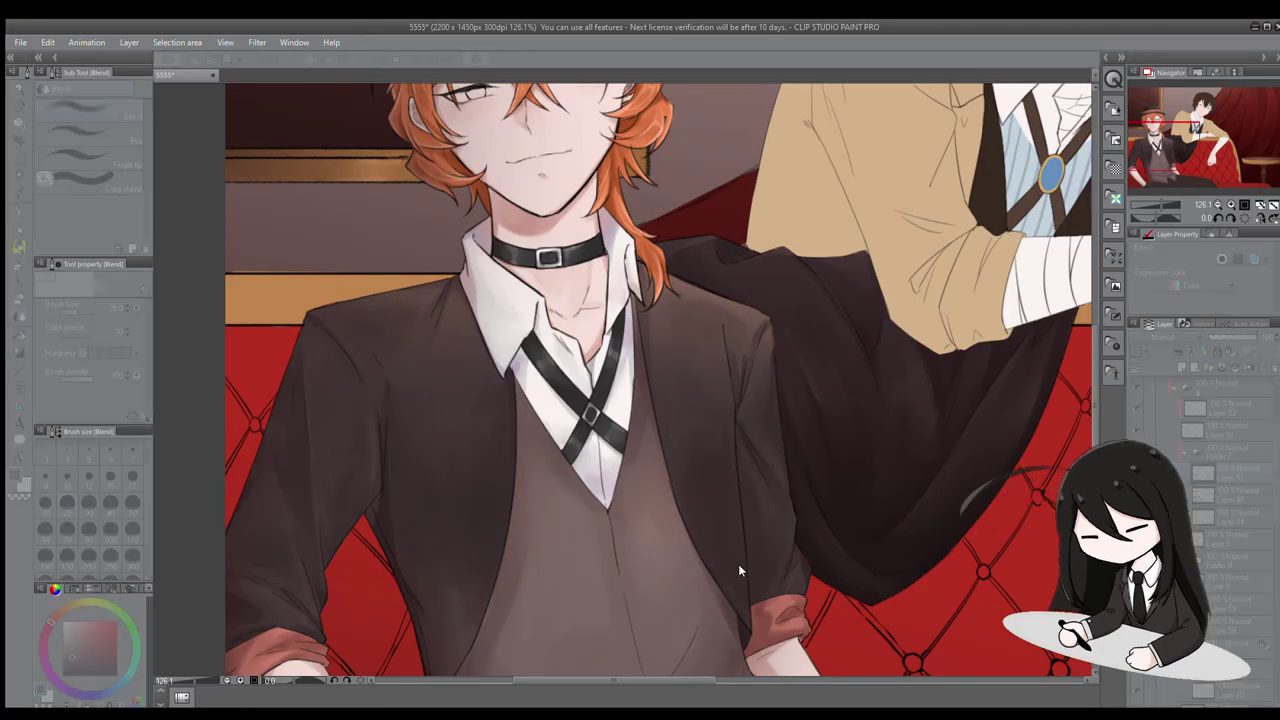
scroll(764, 591, "down", 4)
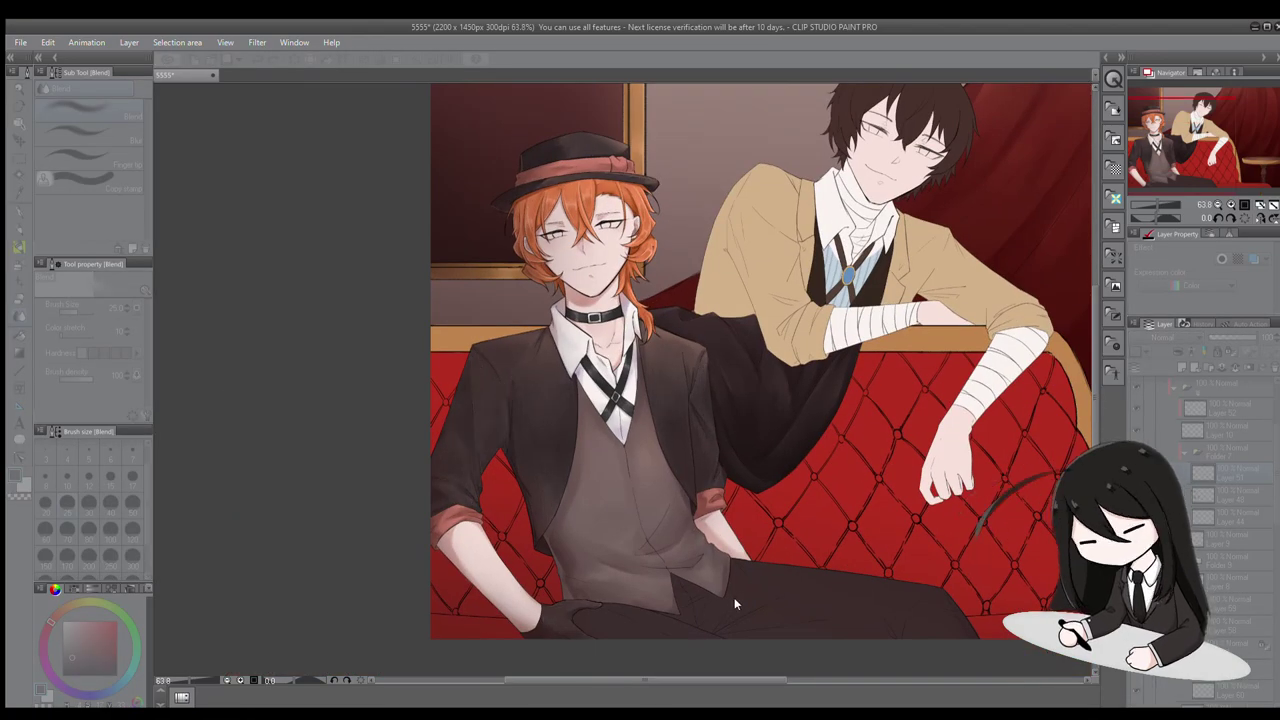
scroll(898, 521, "up", 2)
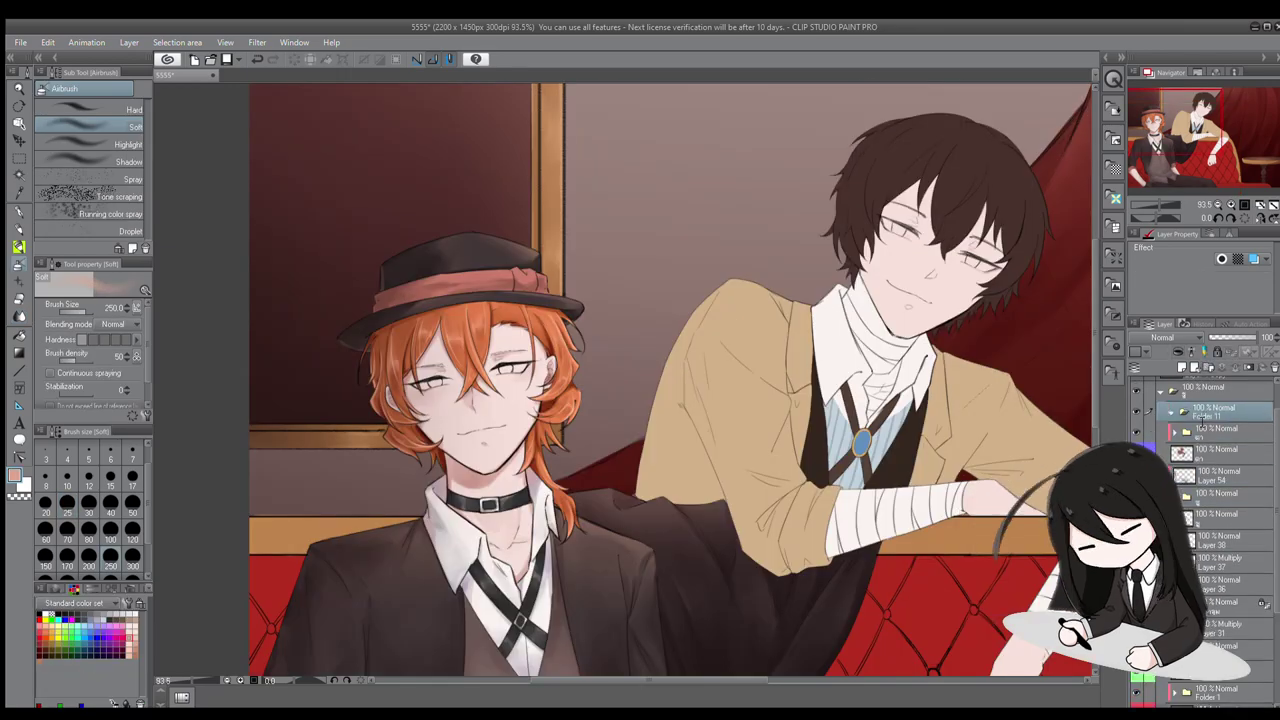
On a new layer inside a new folder, paint the whites of the orange-haired man's eyes with the Turnip pen in white
scroll(480, 380, "up", 5)
key("p")
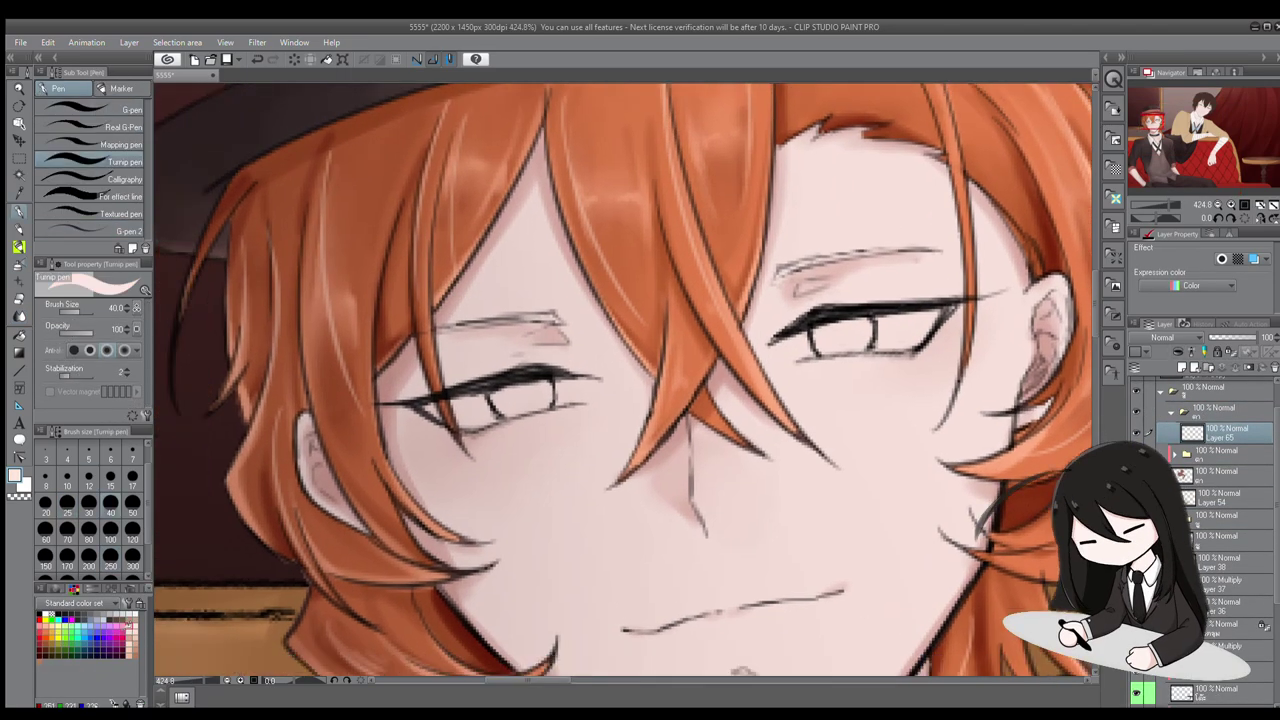
left_click(132, 478)
mouse_move(450, 400)
left_mouse_down()
mouse_move(515, 405)
mouse_move(580, 385)
left_mouse_up()
left_click(17, 213)
key("ctrl+minus")
left_click_drag(655, 368, 765, 345)
key("e")
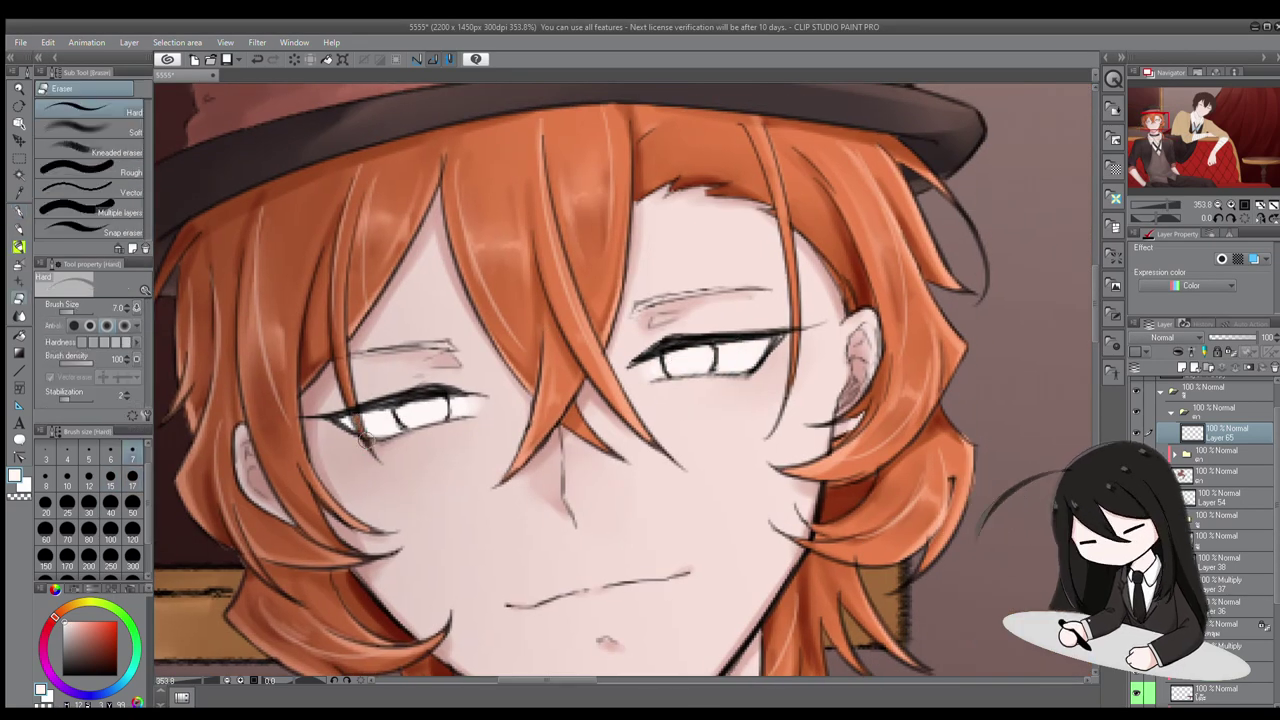
Paint the whites of the dark-haired man's eyes with the Turnip pen at size 12 and the colouring brush at size 15
key("p")
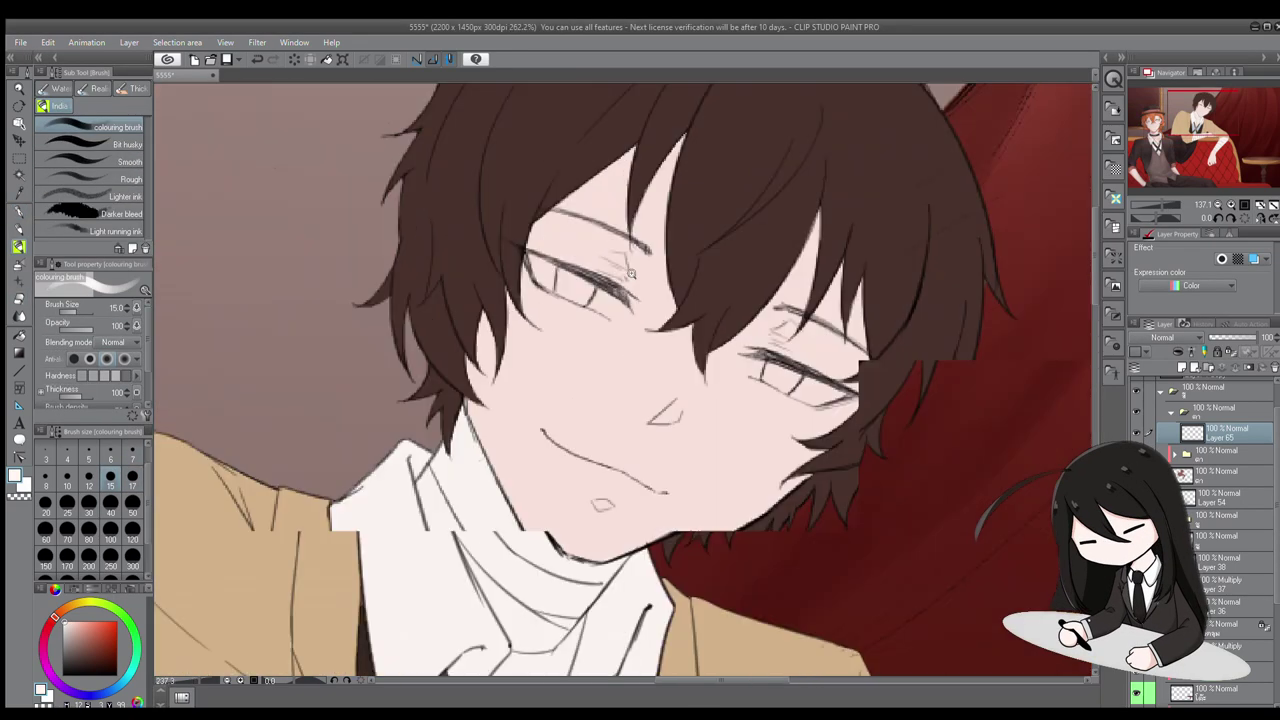
scroll(555, 298, "up", 3)
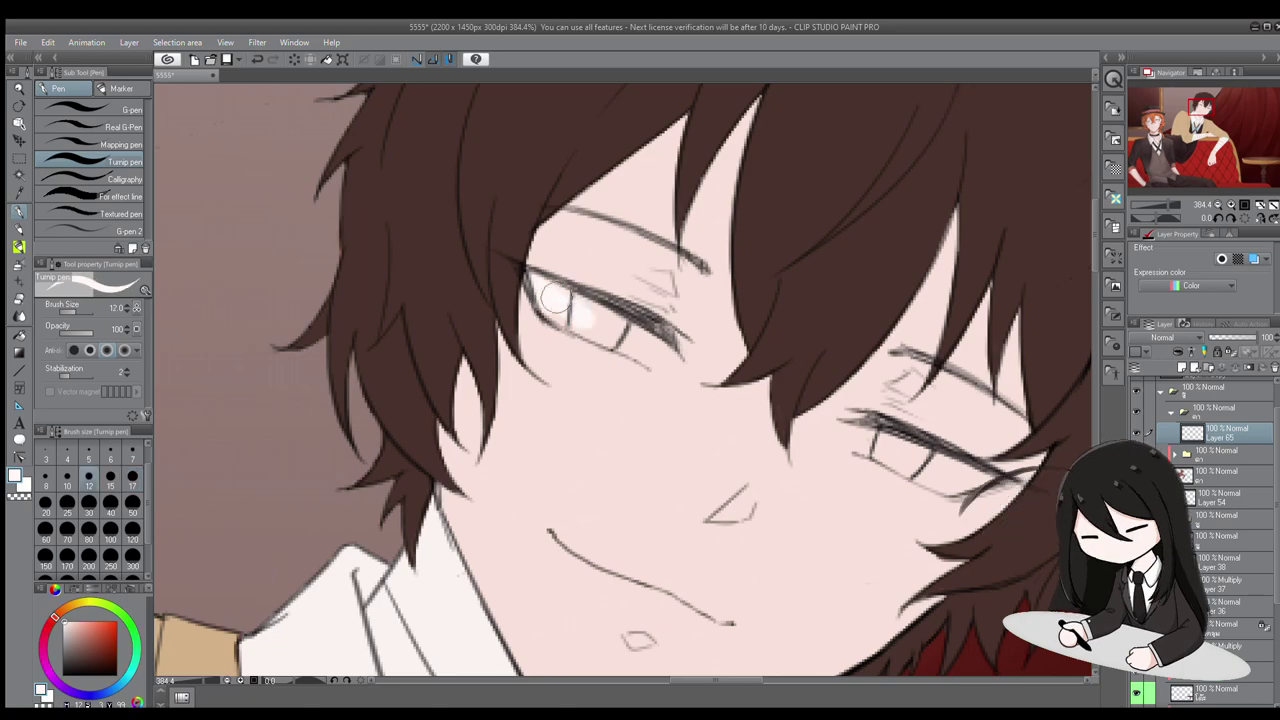
mouse_move(555, 298)
left_mouse_down()
mouse_move(640, 335)
mouse_move(380, 285)
left_mouse_up()
mouse_move(600, 385)
left_mouse_down()
mouse_move(640, 410)
mouse_move(715, 425)
left_mouse_up()
key("b")
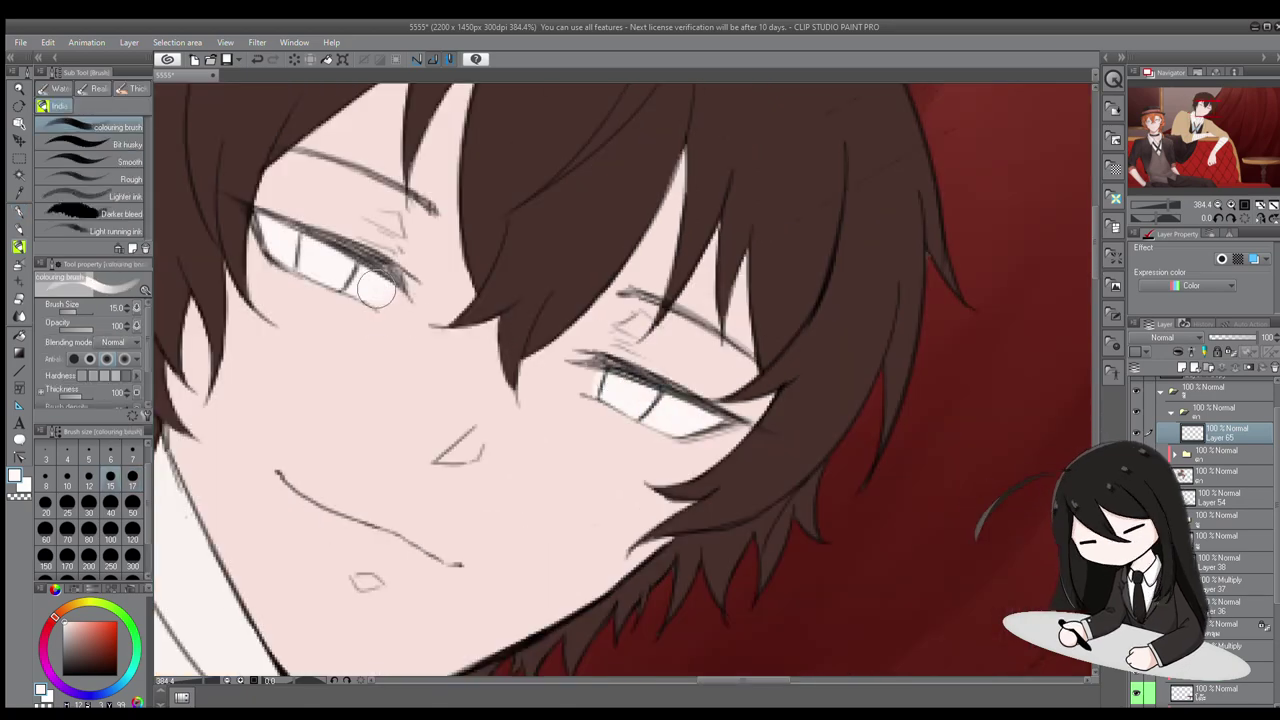
On a new layer, fill the orange-haired man's irises blue and the dark-haired man's irises brown with the Turnip pen at size 10
scroll(370, 287, "down", 5)
left_click_drag(250, 260, 600, 256)
scroll(600, 256, "up", 5)
key("ctrl+shift+n")
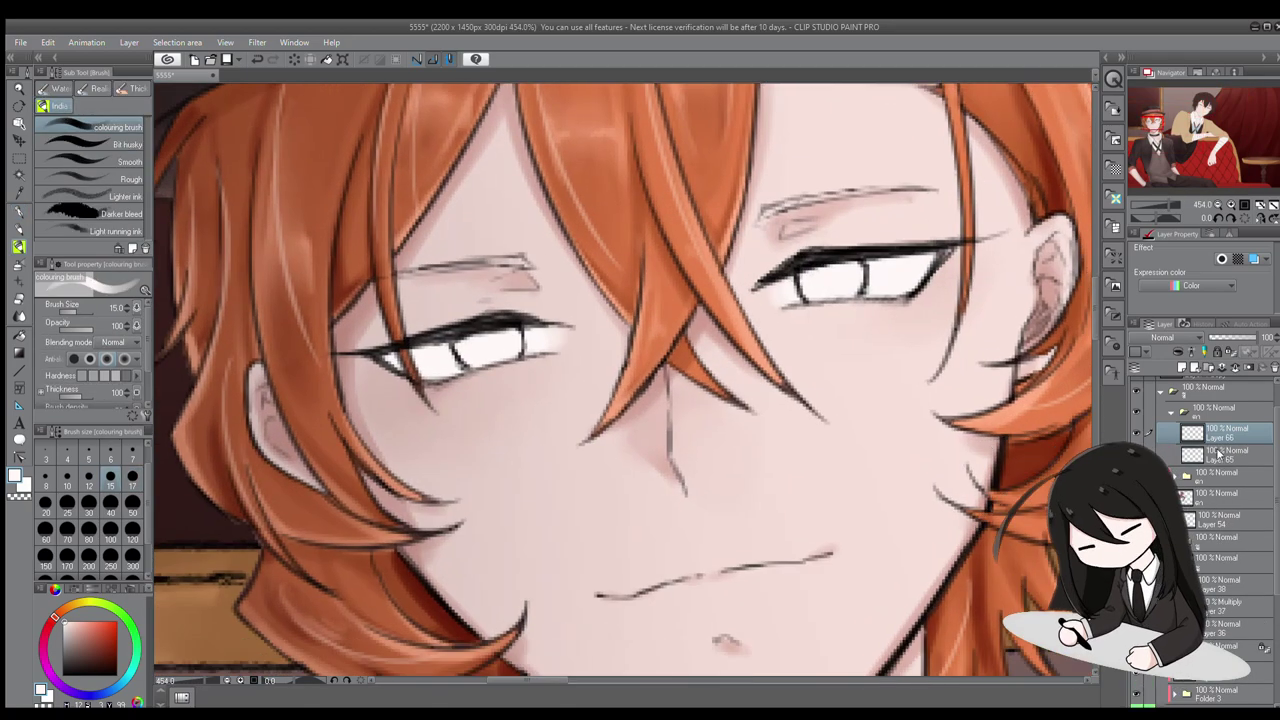
left_click(1215, 455)
key("p")
left_click(1215, 433)
left_click_drag(600, 300, 602, 334)
left_click(107, 690)
left_click(67, 486)
mouse_move(466, 372)
left_mouse_down()
mouse_move(508, 379)
mouse_move(477, 388)
left_mouse_up()
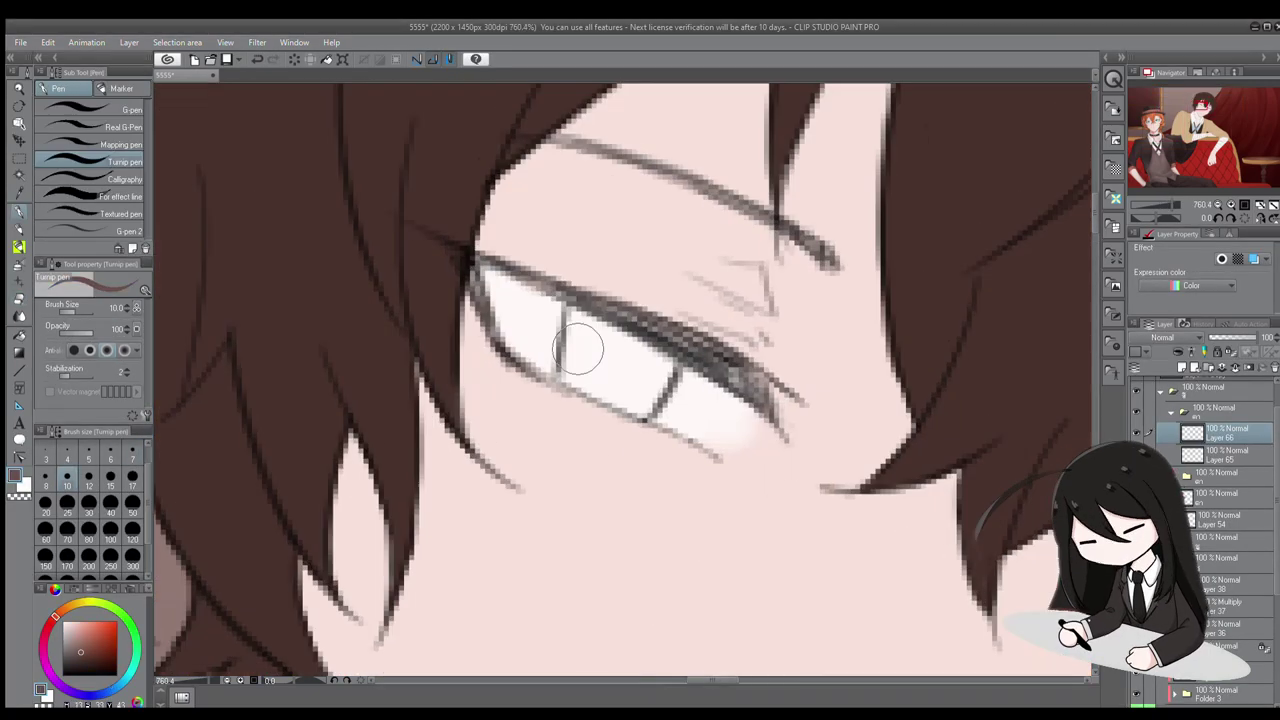
left_click_drag(576, 306, 580, 372)
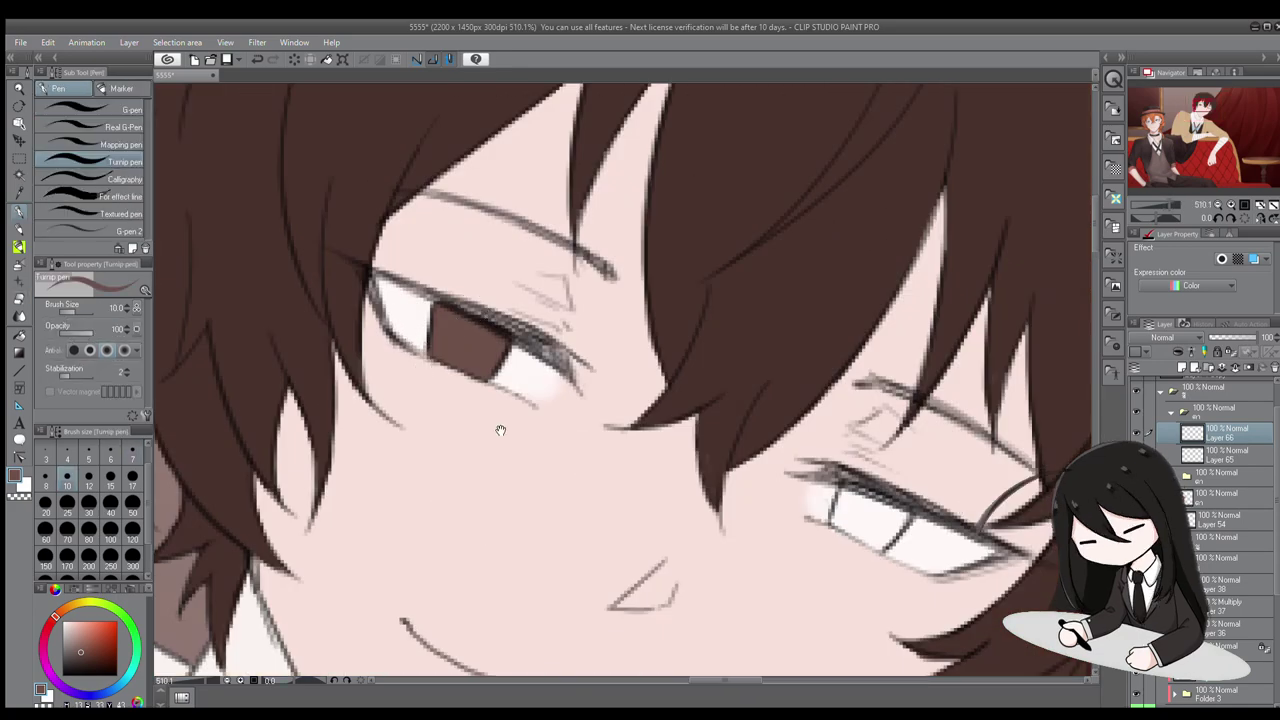
left_click_drag(628, 320, 634, 362)
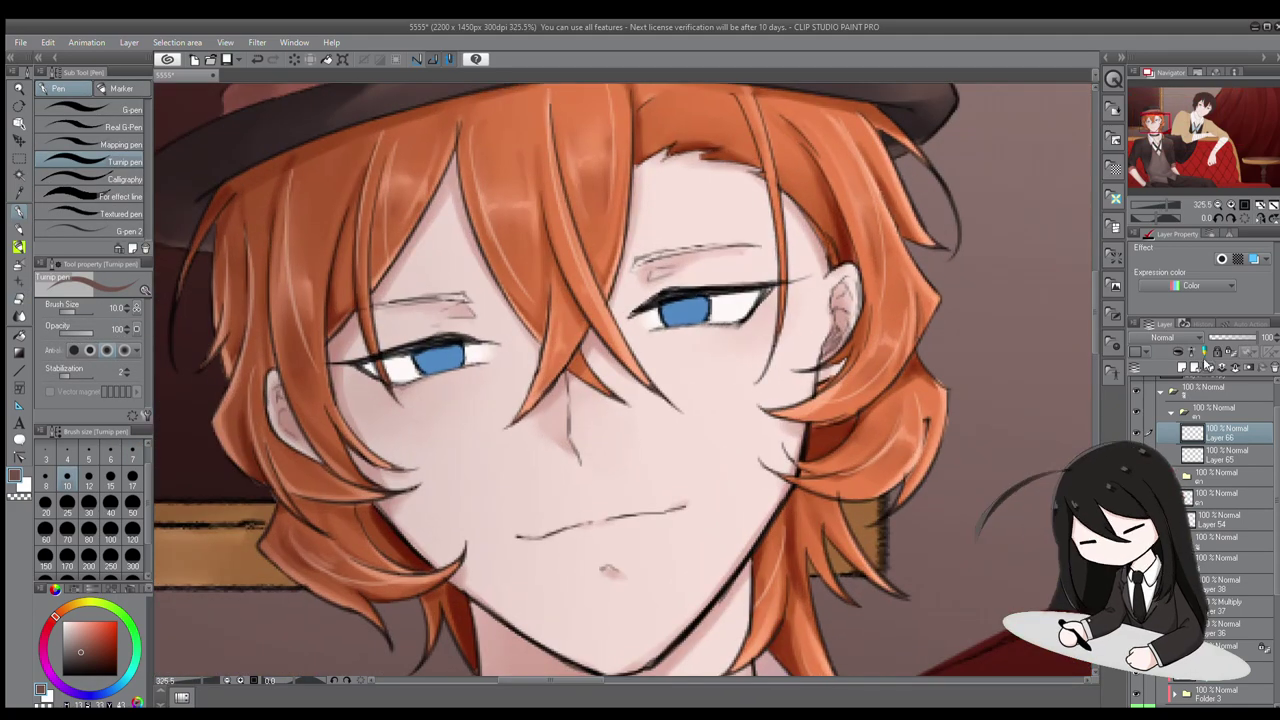
Add a clipped folder with a new layer above the irises and darken the upper part of the blue irises with the Turnip pen at size 10
left_click(1207, 366)
left_click(1180, 367)
scroll(970, 375, "up", 3)
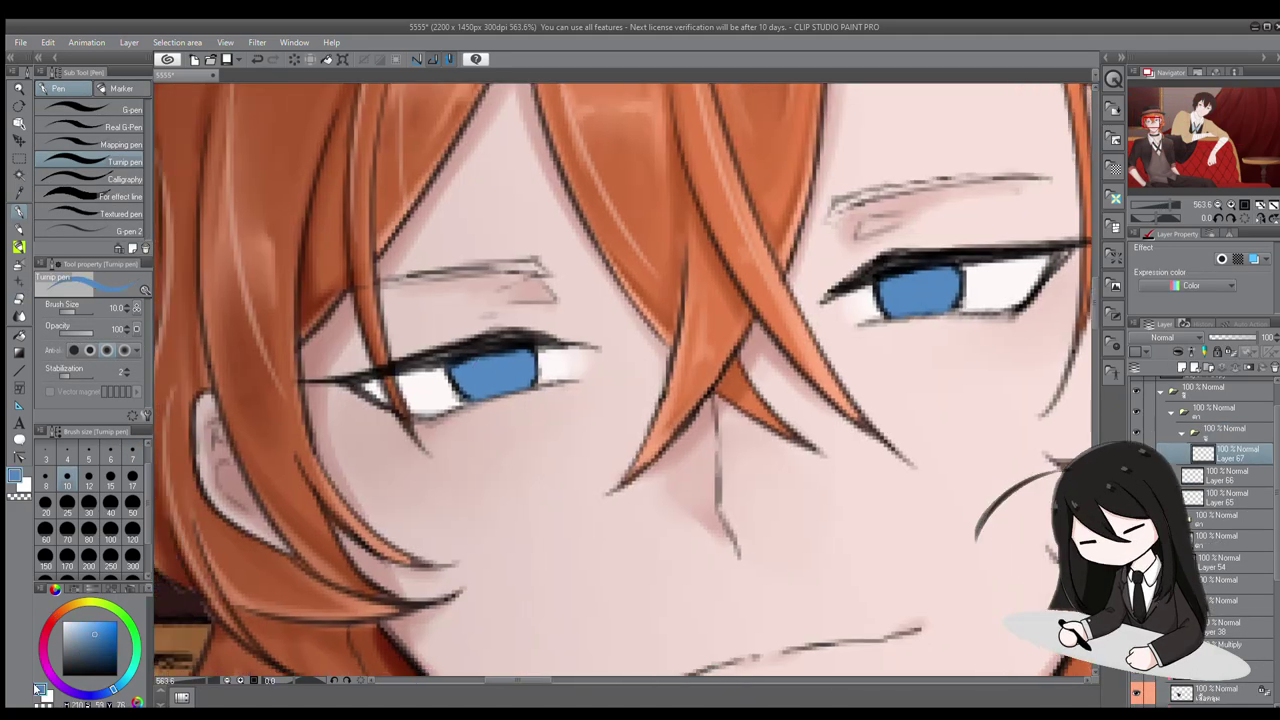
scroll(970, 375, "down", 3)
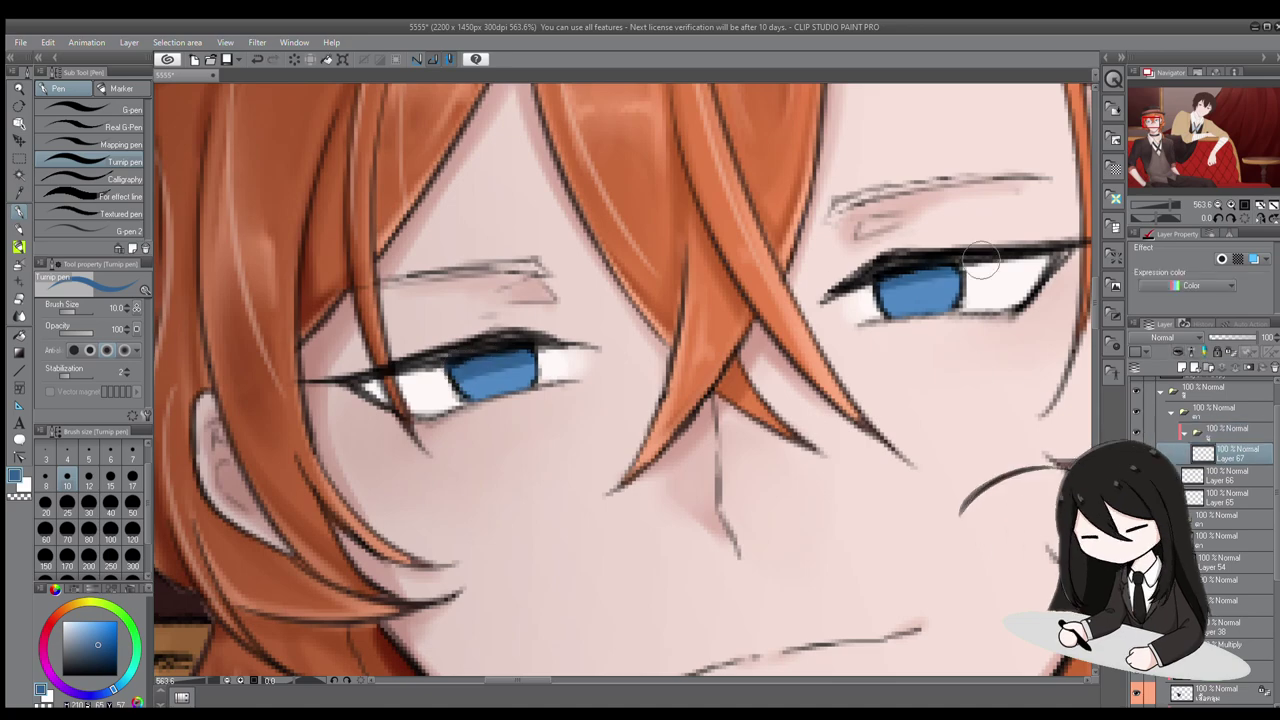
scroll(970, 375, "up", 3)
On a new Multiply layer, shade under the orange-haired man's upper eyelids in grey-blue with the colouring brush at size 7
left_click(1180, 367)
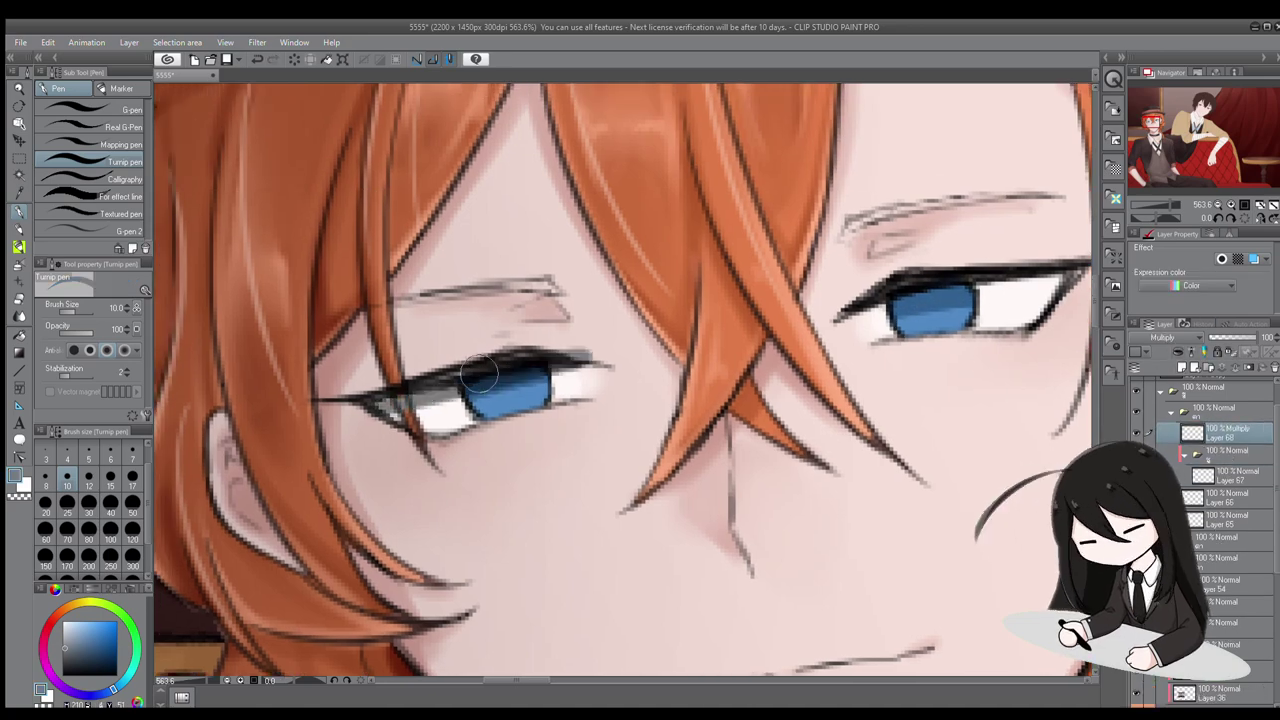
key("b")
left_click_drag(937, 292, 697, 352)
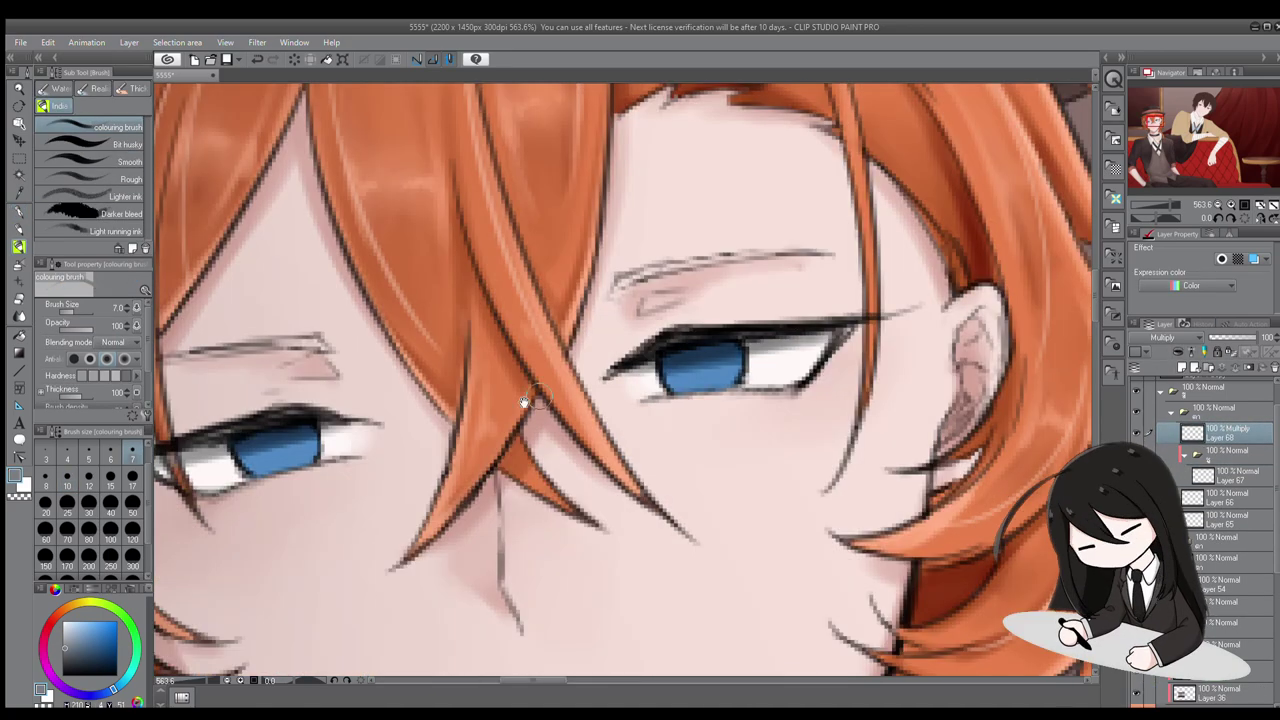
scroll(697, 352, "down", 3)
scroll(697, 352, "up", 2)
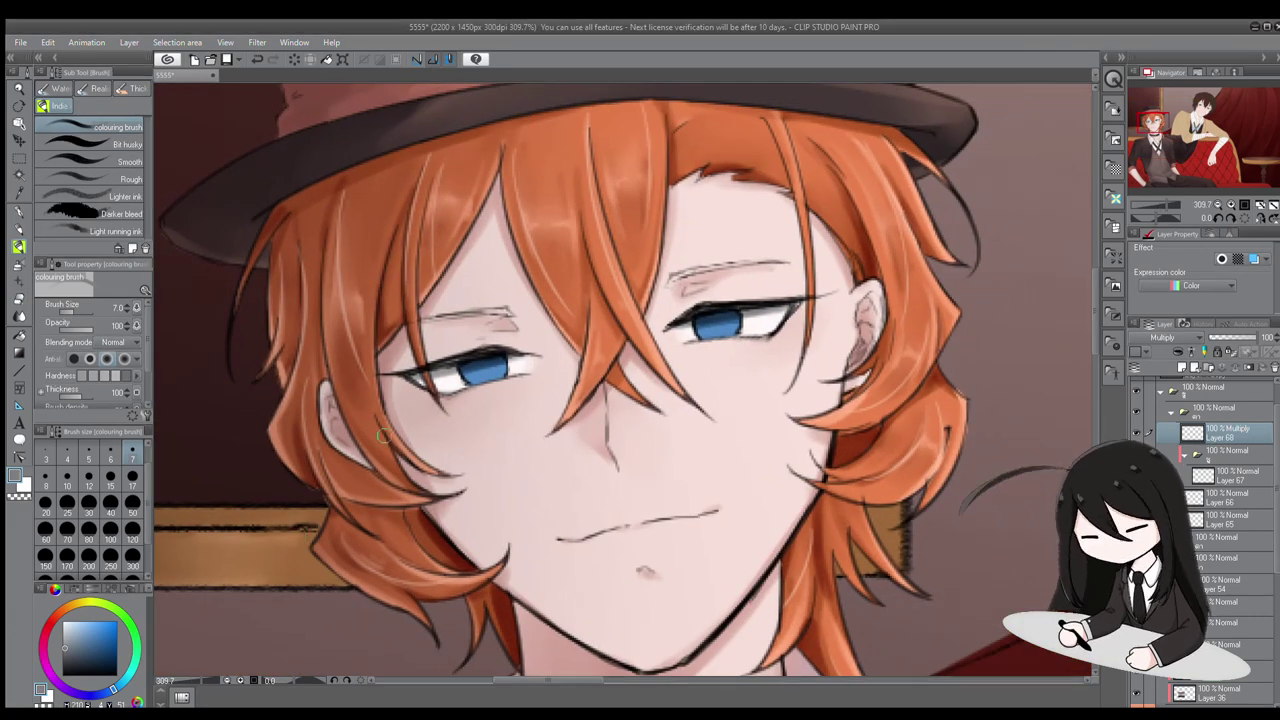
On Layer 67, paint dark blue pupils in the orange-haired man's eyes with the colouring brush at size 7
scroll(383, 435, "up", 3)
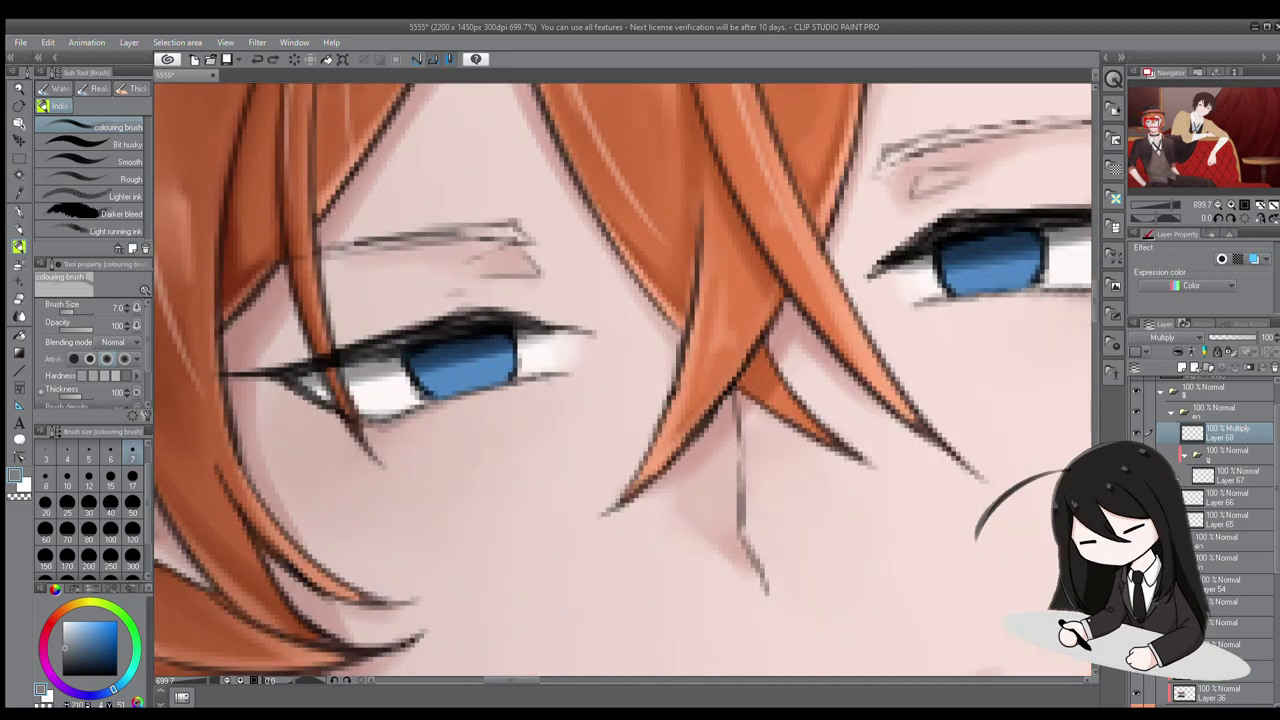
key("alt+bracketleft")
key("alt+bracketleft")
scroll(458, 358, "down", 4)
key("ctrl+0")
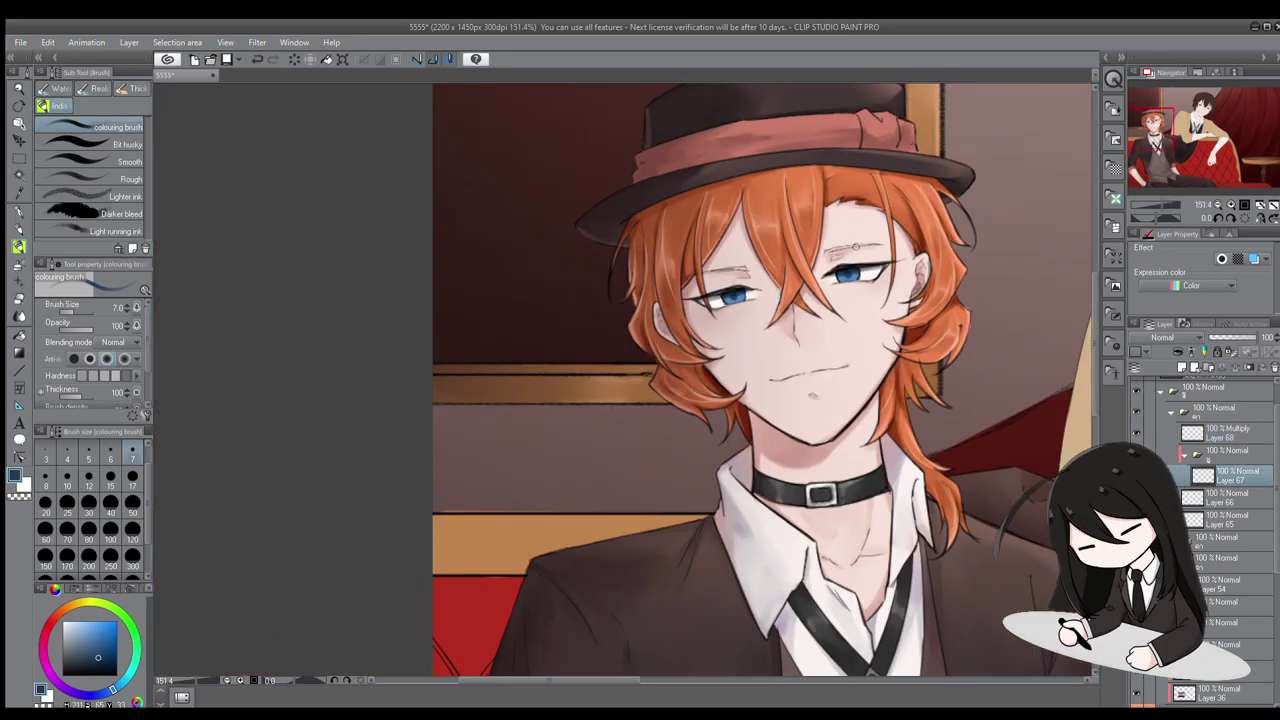
On new layers, including one set to Screen, lighten the blue irises in light blue with the colouring brush and the Soft airbrush at size 17
scroll(757, 314, "up", 8)
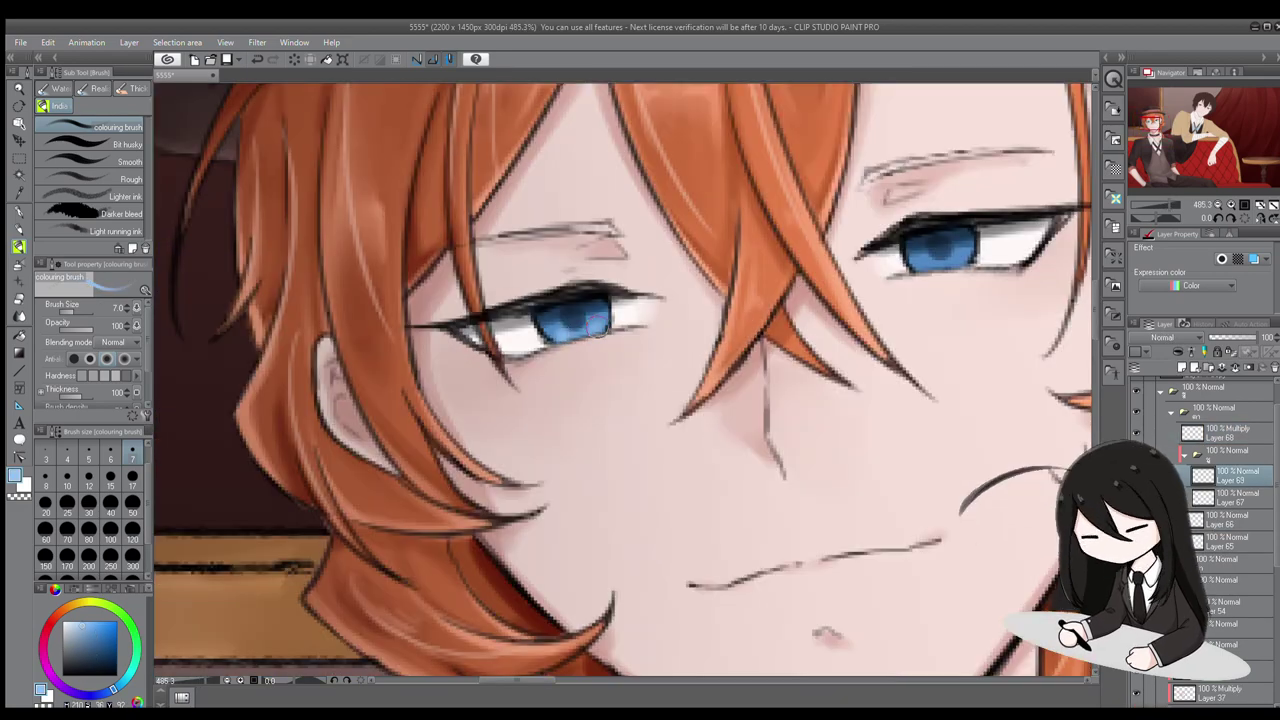
left_click_drag(917, 278, 742, 378)
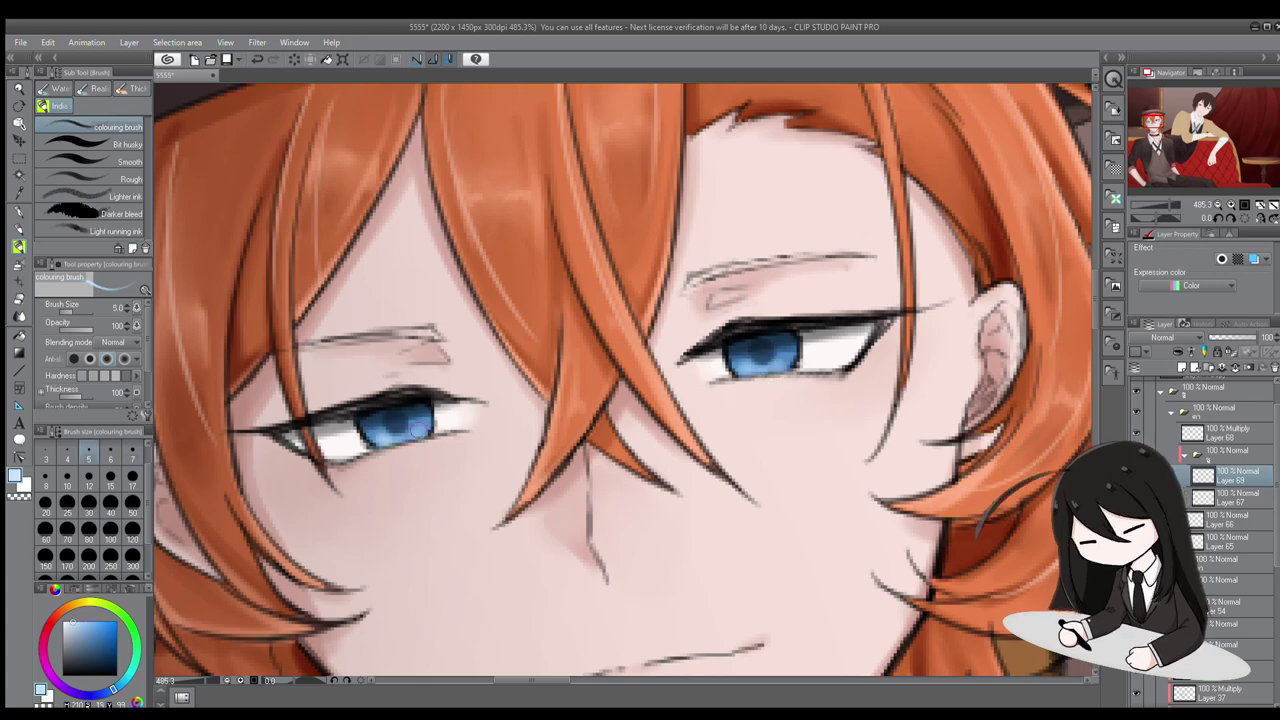
left_click(17, 266)
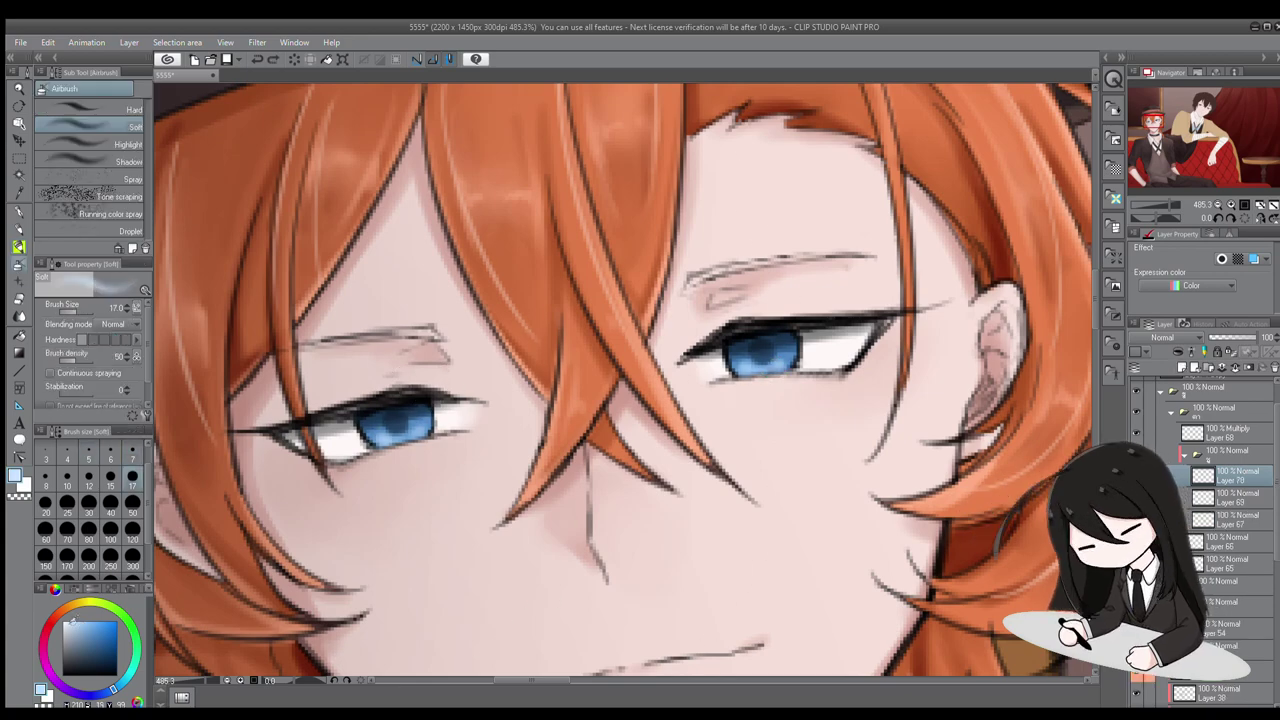
scroll(762, 325, "down", 5)
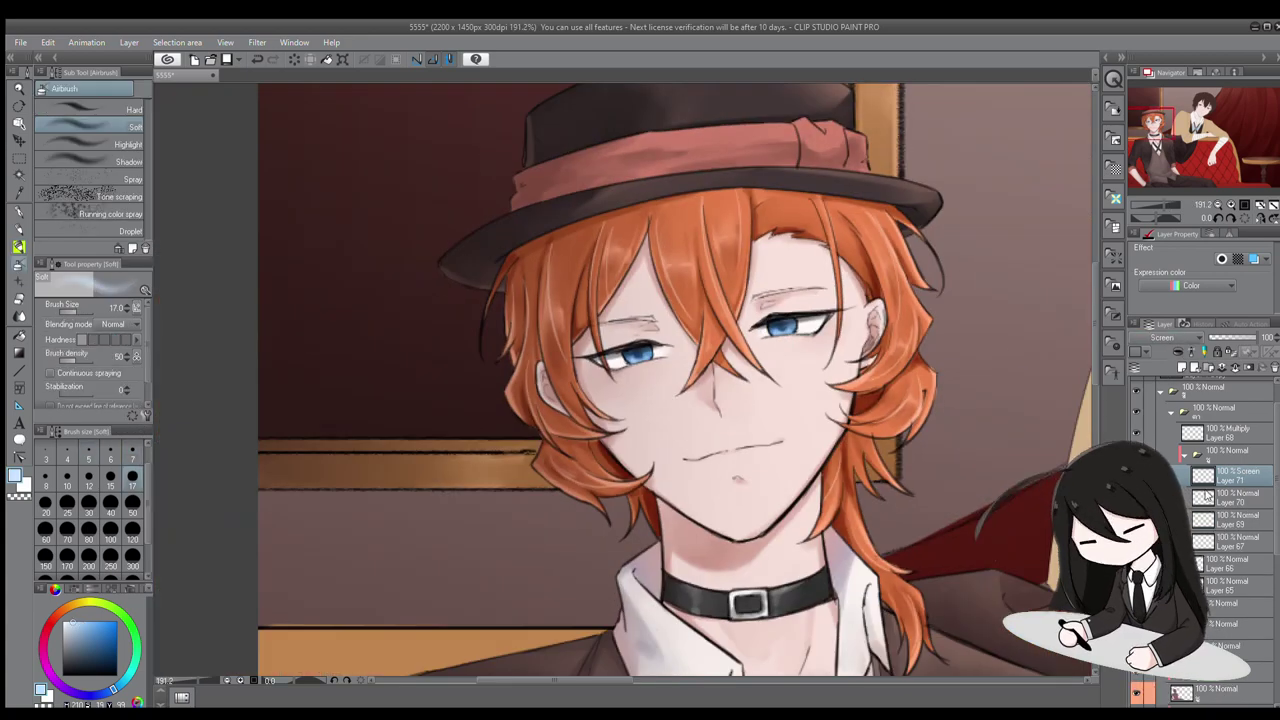
On a new layer below the Screen layer, paint light blue rings around the orange-haired man's pupils with the colouring brush at size 5
key("ctrl+shift+n")
key("p")
scroll(547, 299, "up", 6)
scroll(547, 299, "down", 6)
scroll(547, 299, "up", 5)
key("b")
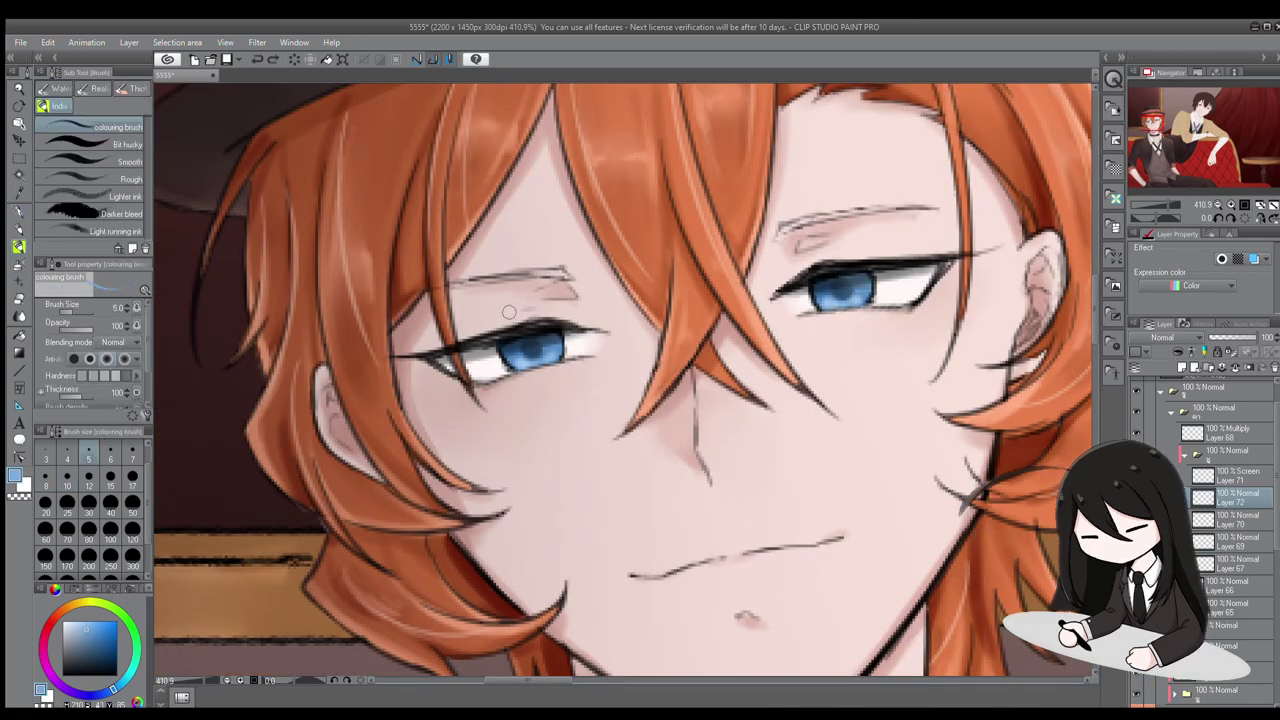
scroll(572, 333, "up", 2)
scroll(572, 333, "down", 8)
scroll(572, 333, "up", 8)
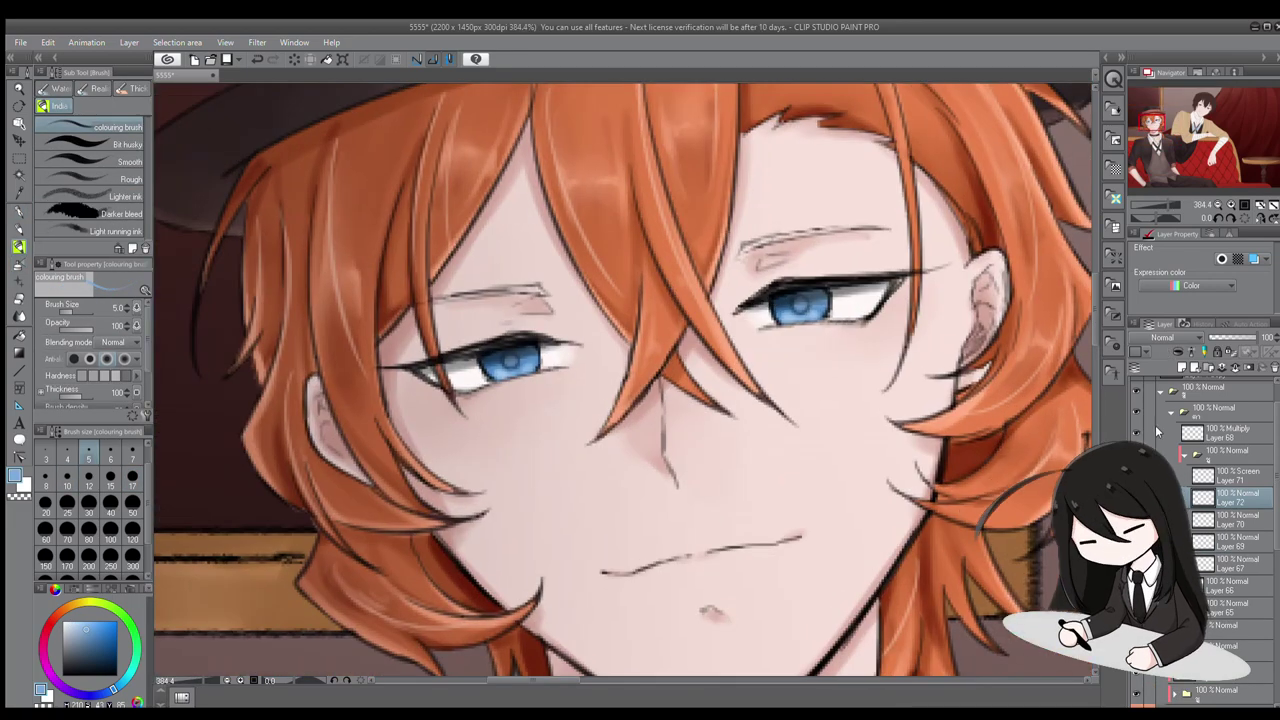
On a new layer at the top of the stack, add white catchlights to the orange-haired man's eyes with the Turnip pen at size 7
scroll(1237, 383, "up", 2)
key("ctrl+shift+n")
key("p")
scroll(480, 378, "up", 3)
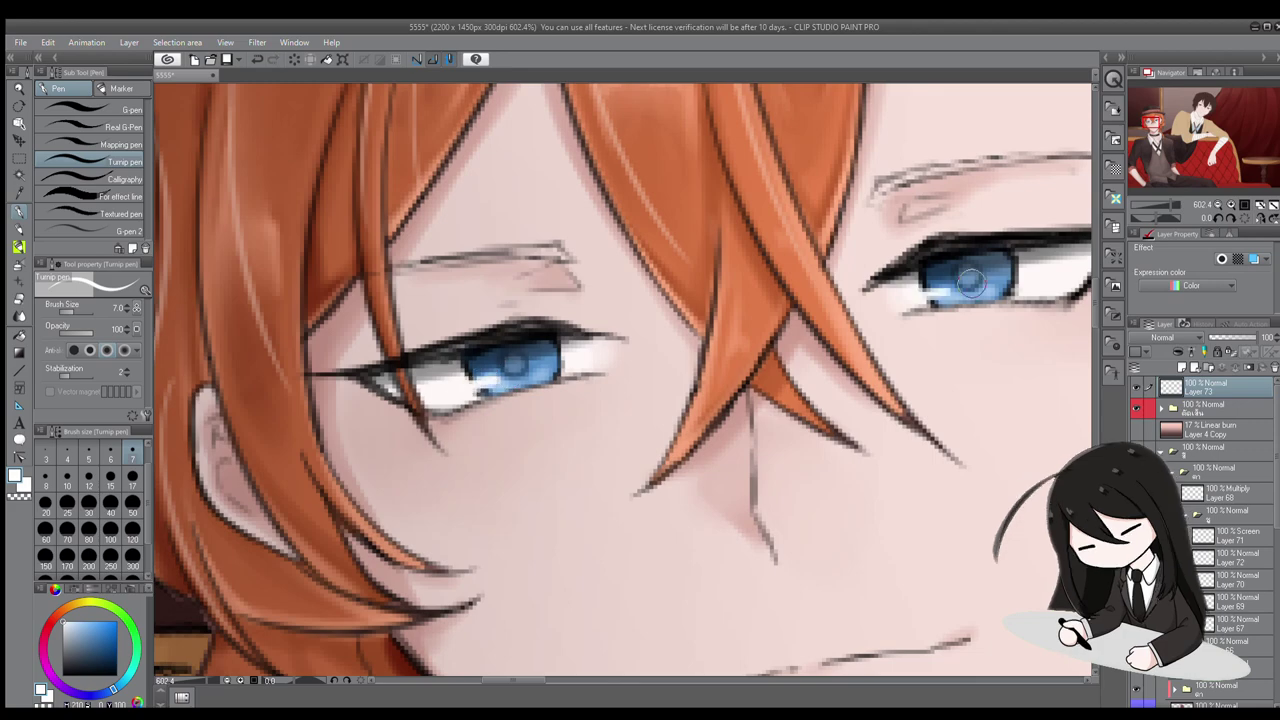
scroll(912, 296, "down", 8)
scroll(800, 280, "up", 6)
scroll(690, 258, "down", 9)
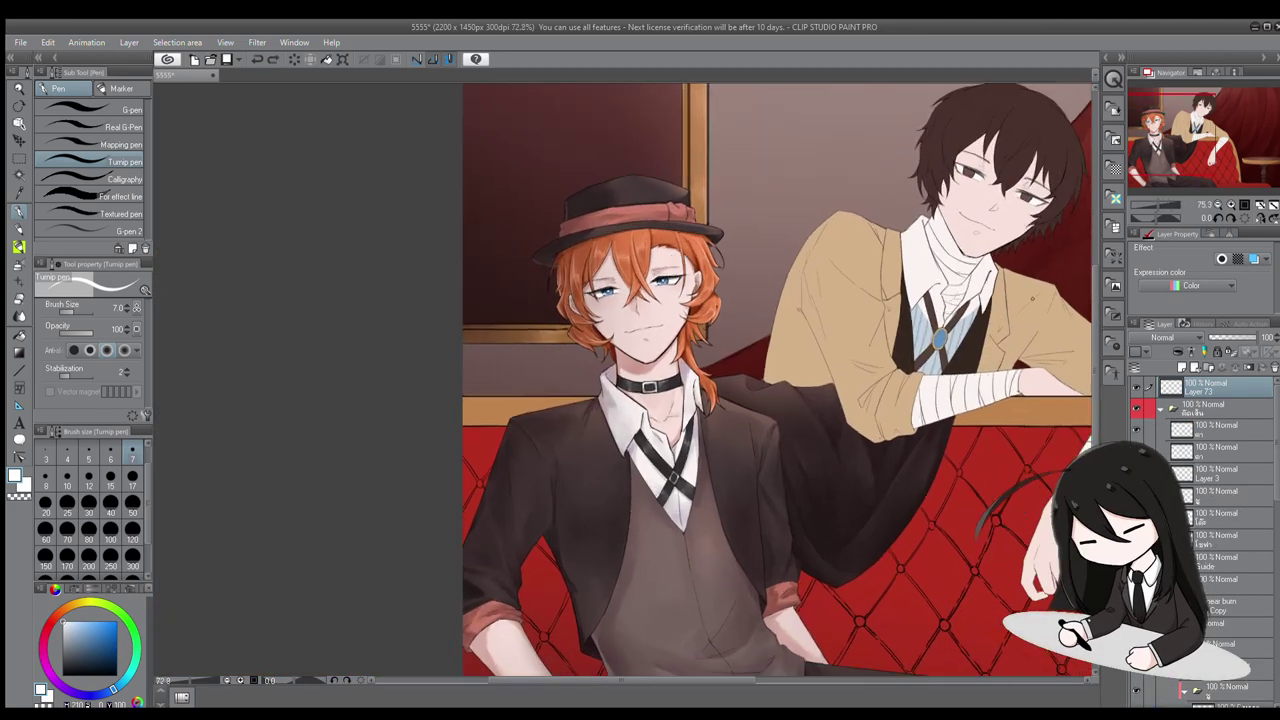
Refine the white catchlights in the orange-haired man's eyes with the Turnip pen at size 4
scroll(619, 262, "up", 5)
scroll(640, 270, "down", 4)
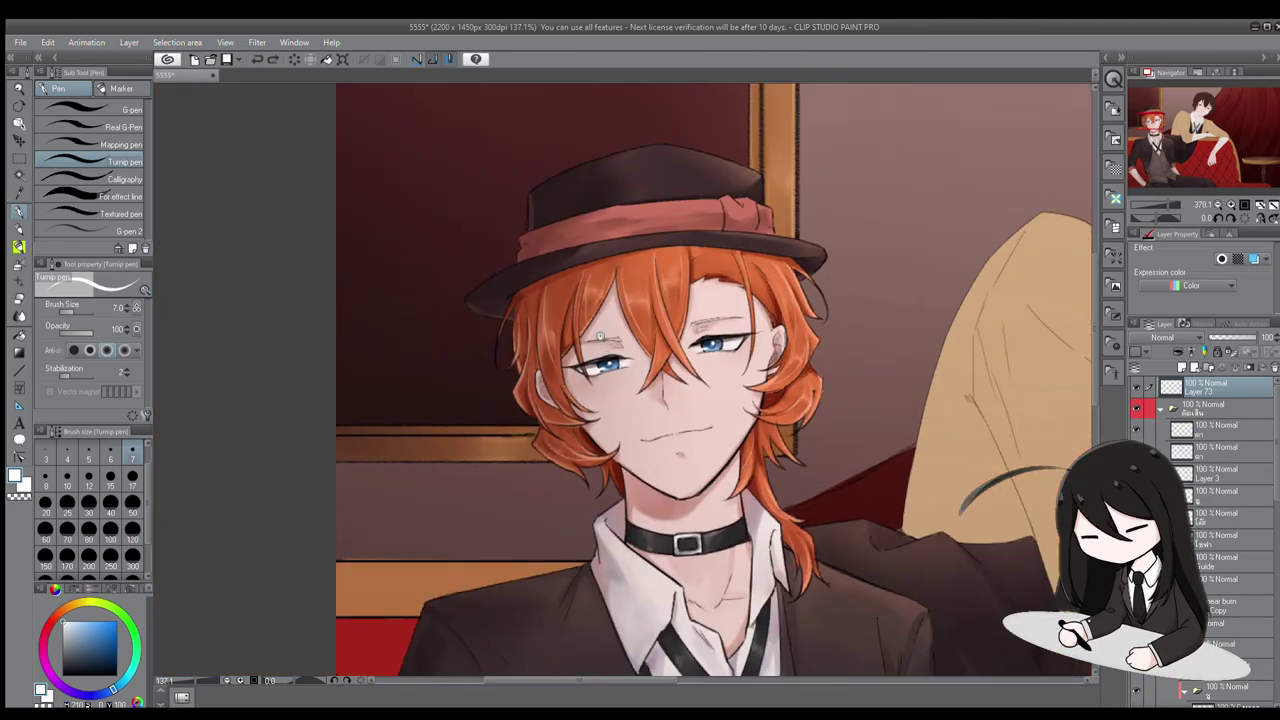
scroll(660, 270, "up", 5)
key("bracketleft")
key("bracketleft")
key("bracketleft")
scroll(701, 274, "down", 5)
scroll(701, 274, "up", 5)
scroll(700, 280, "down", 8)
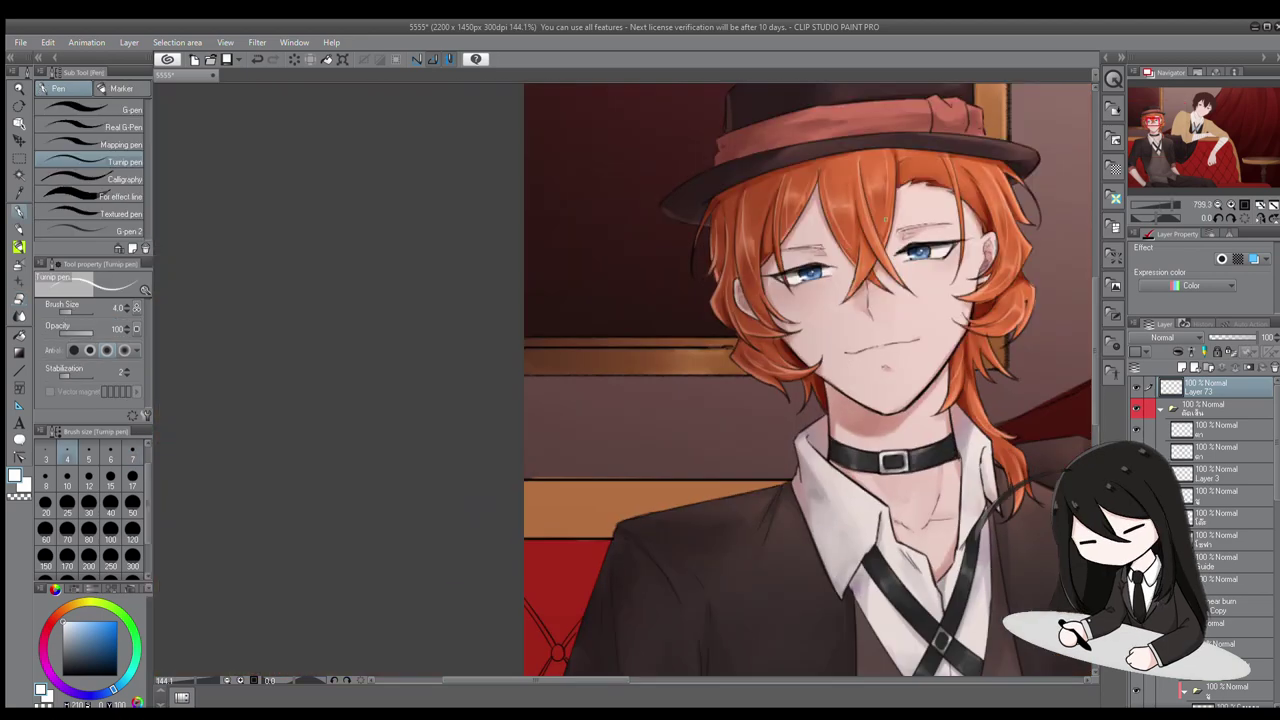
scroll(650, 290, "up", 4)
Collapse the line-art folder and group the background layers, including Folder 2, and the sofa layers into two new folders
left_click(1160, 410)
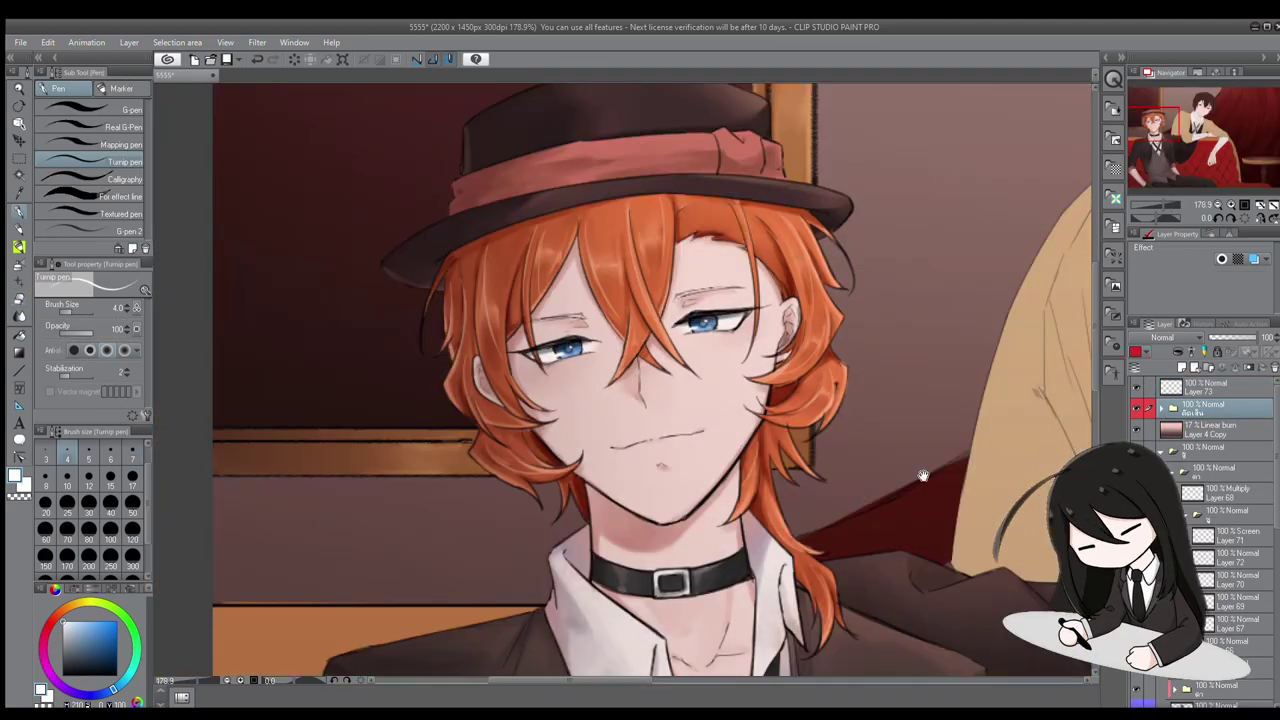
scroll(922, 475, "down", 5)
scroll(1200, 460, "down", 3)
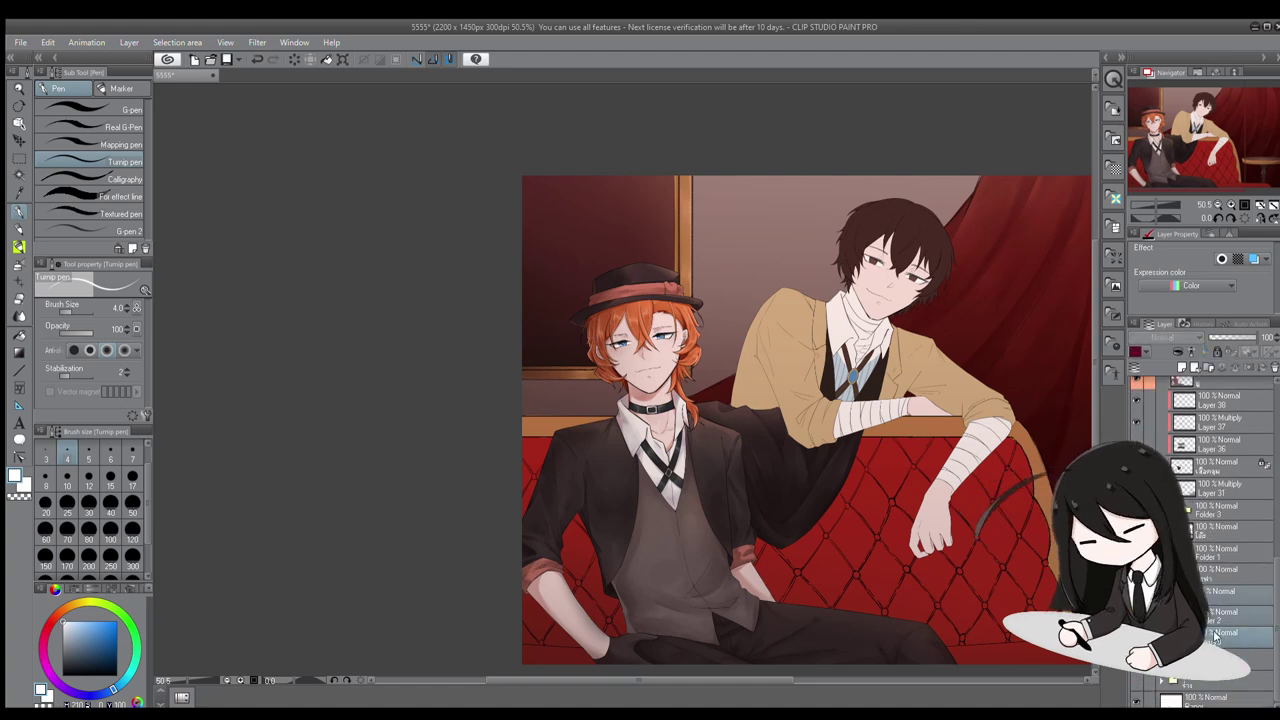
left_click_drag(1270, 518, 992, 446)
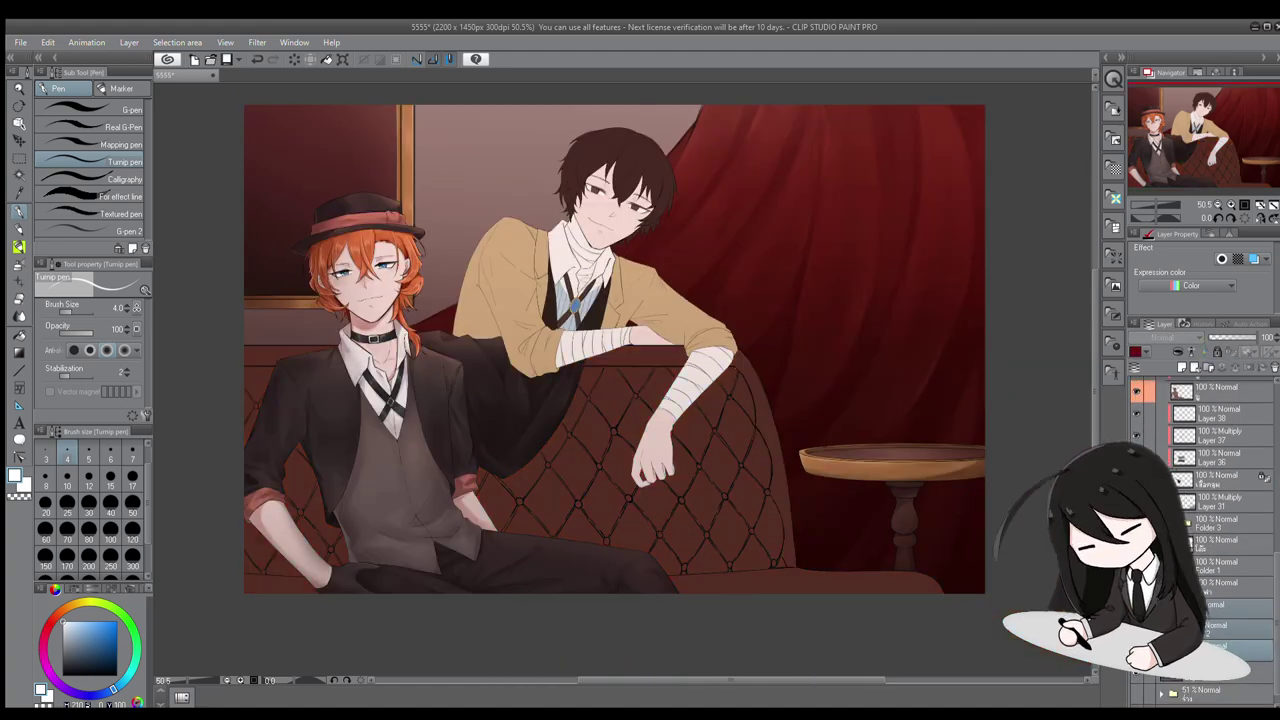
scroll(1200, 480, "up", 5)
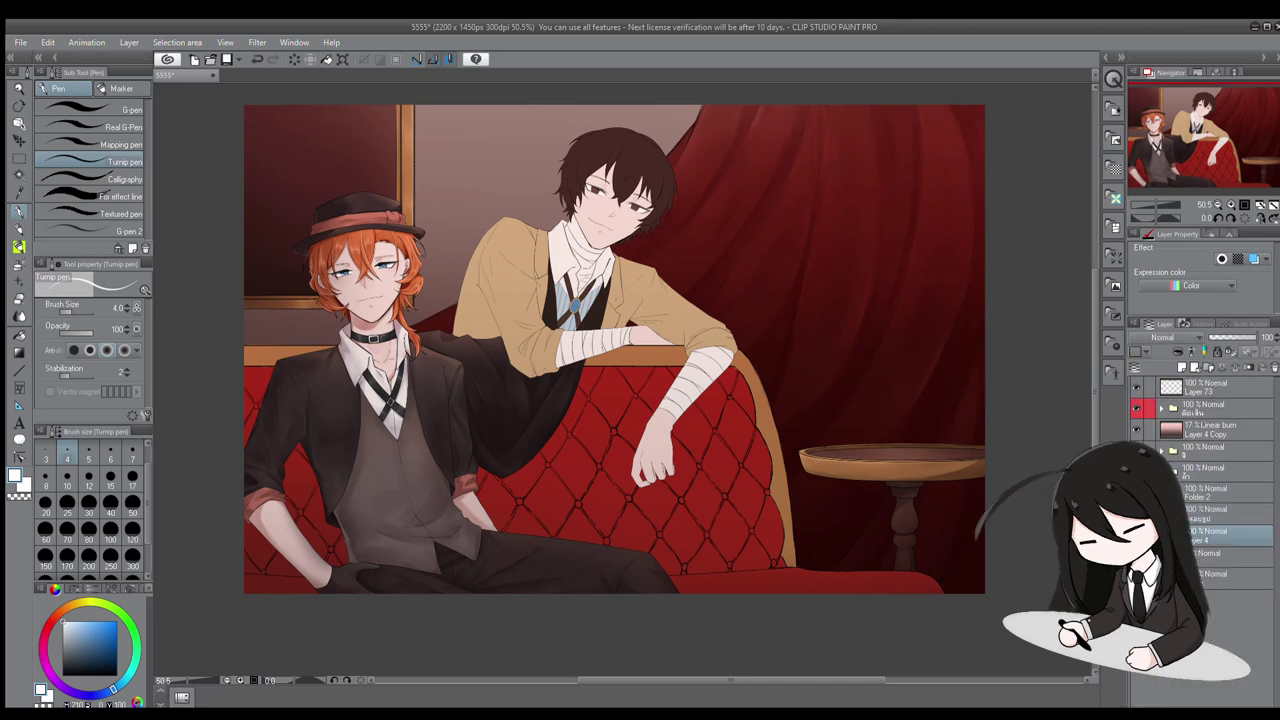
left_click(1210, 467)
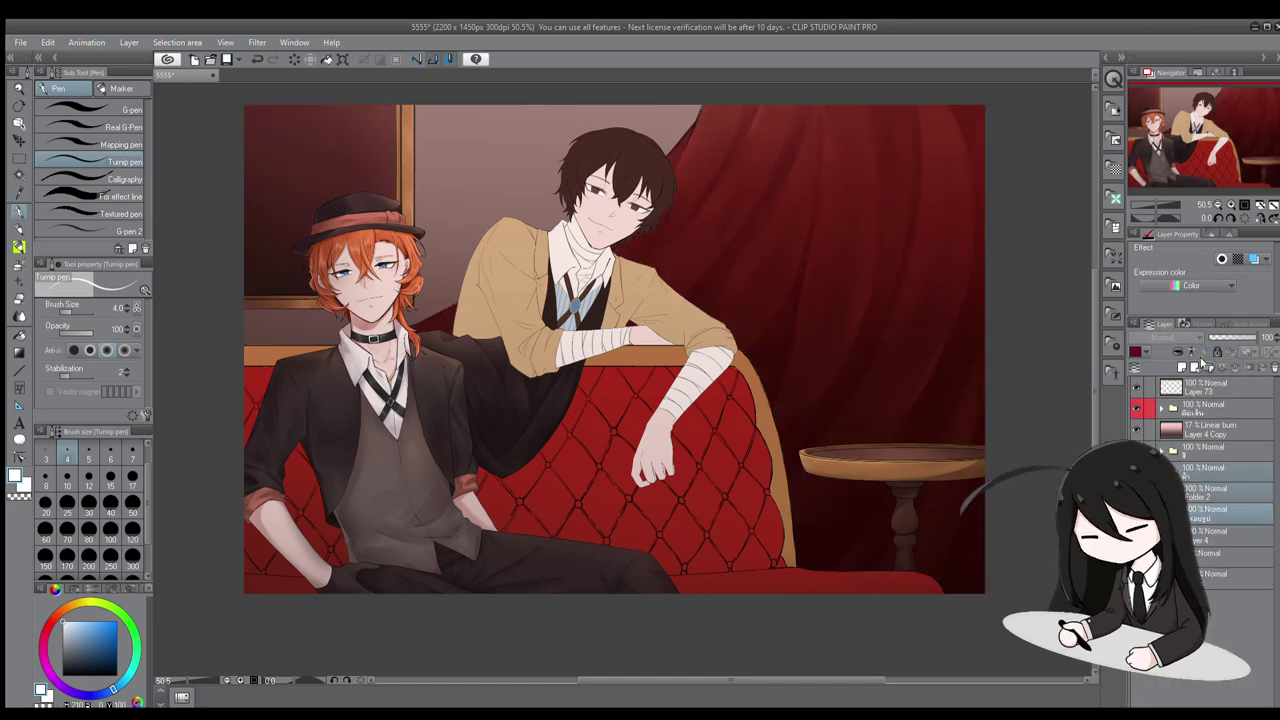
left_click(1188, 488)
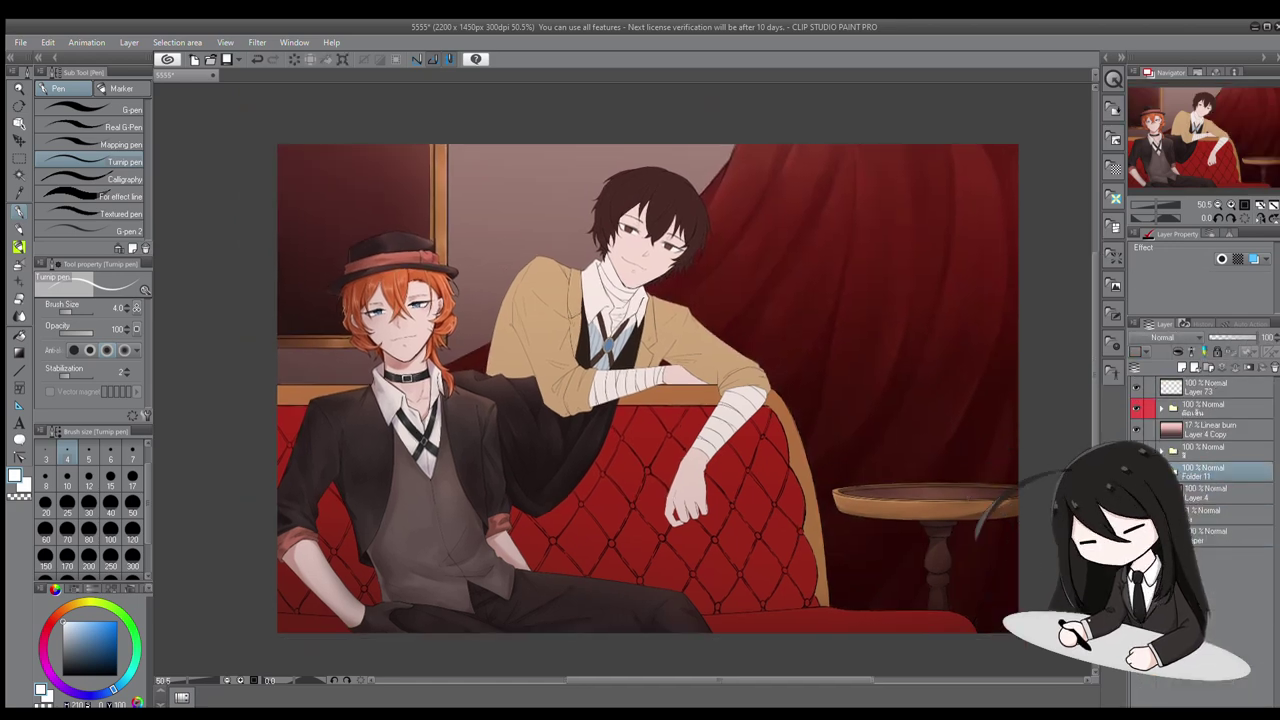
scroll(1262, 467, "down", 3)
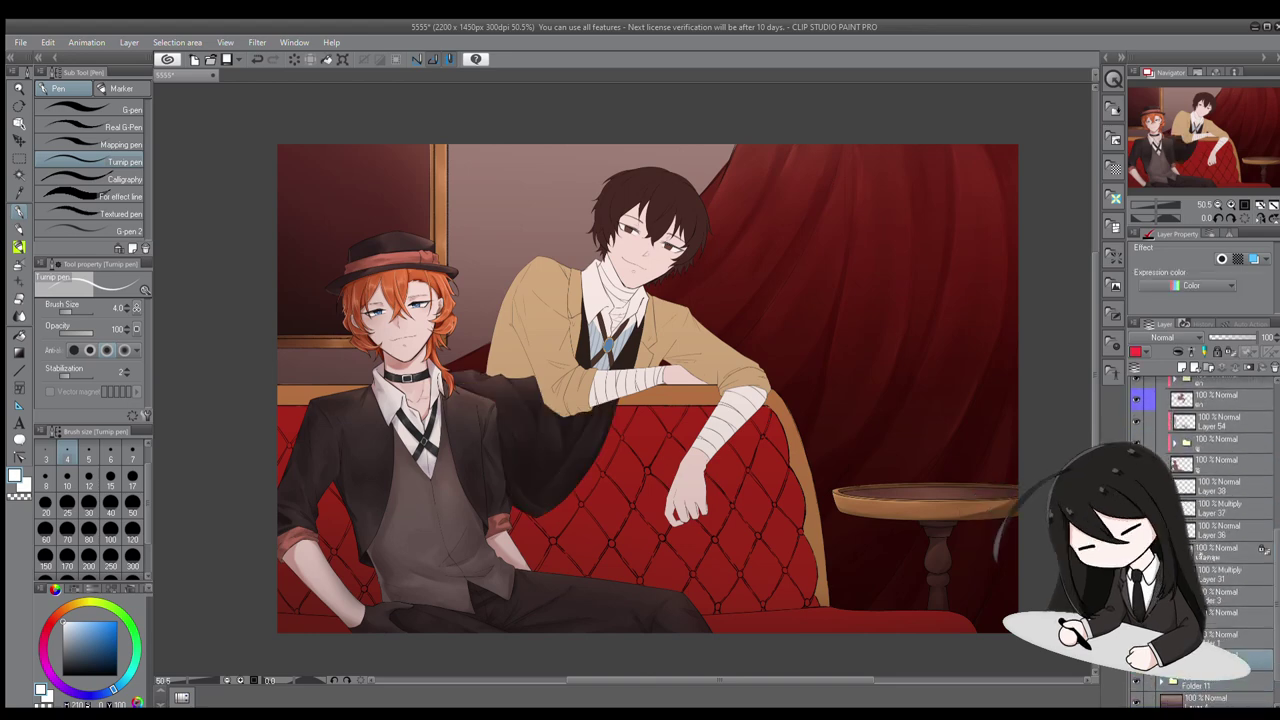
scroll(1262, 460, "up", 3)
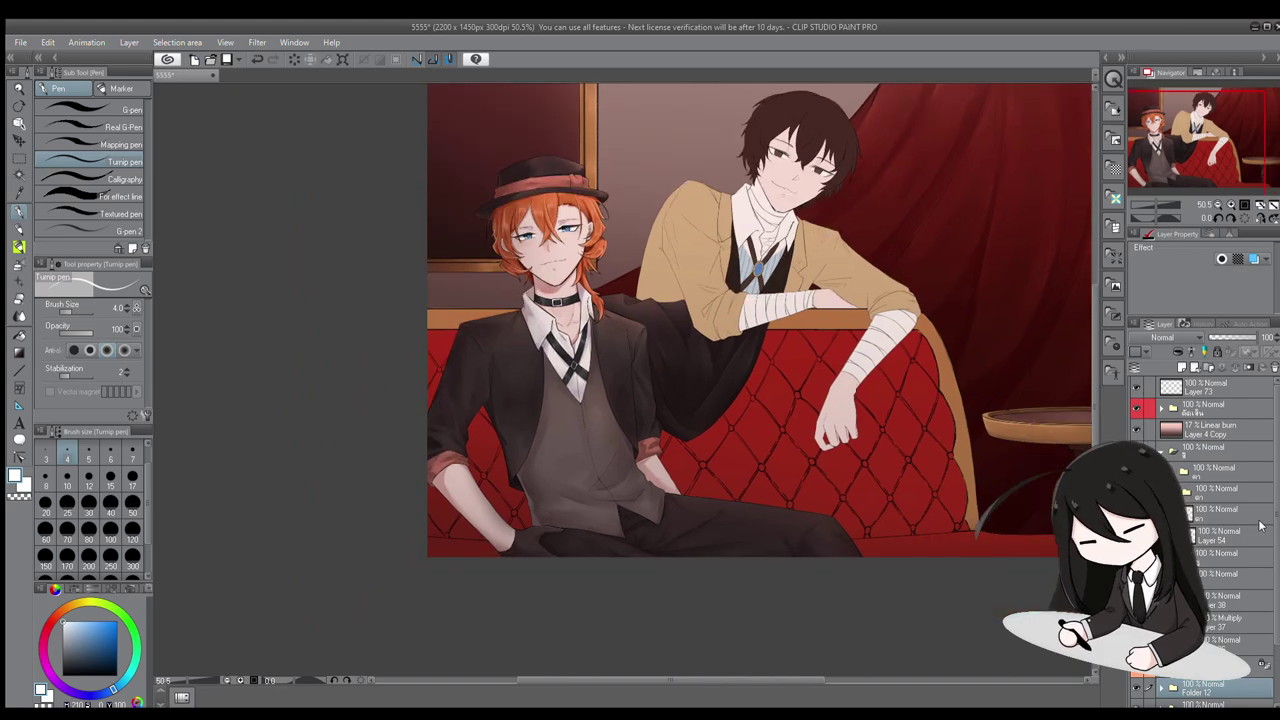
On a new layer in Folder 5, add pale skin highlights to the orange-haired man's face and neck with the colouring brush at size 5 and blend them
left_click(1262, 510)
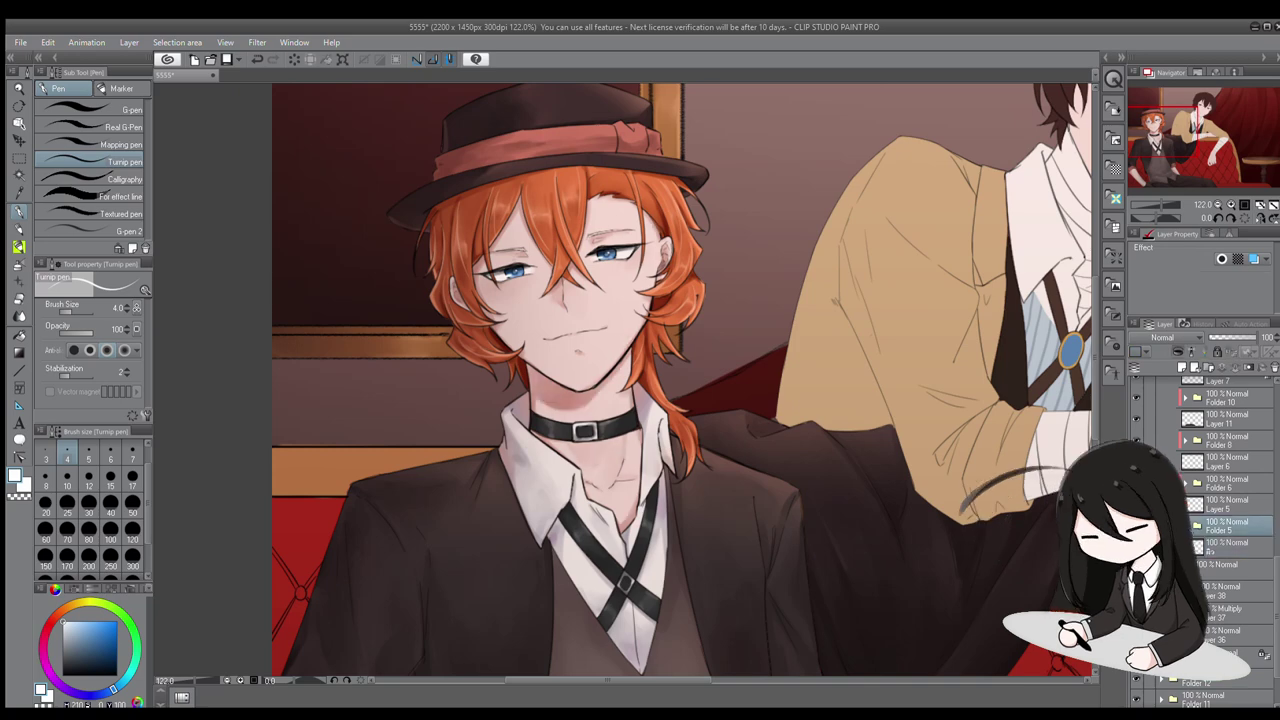
scroll(528, 257, "up", 5)
key("b")
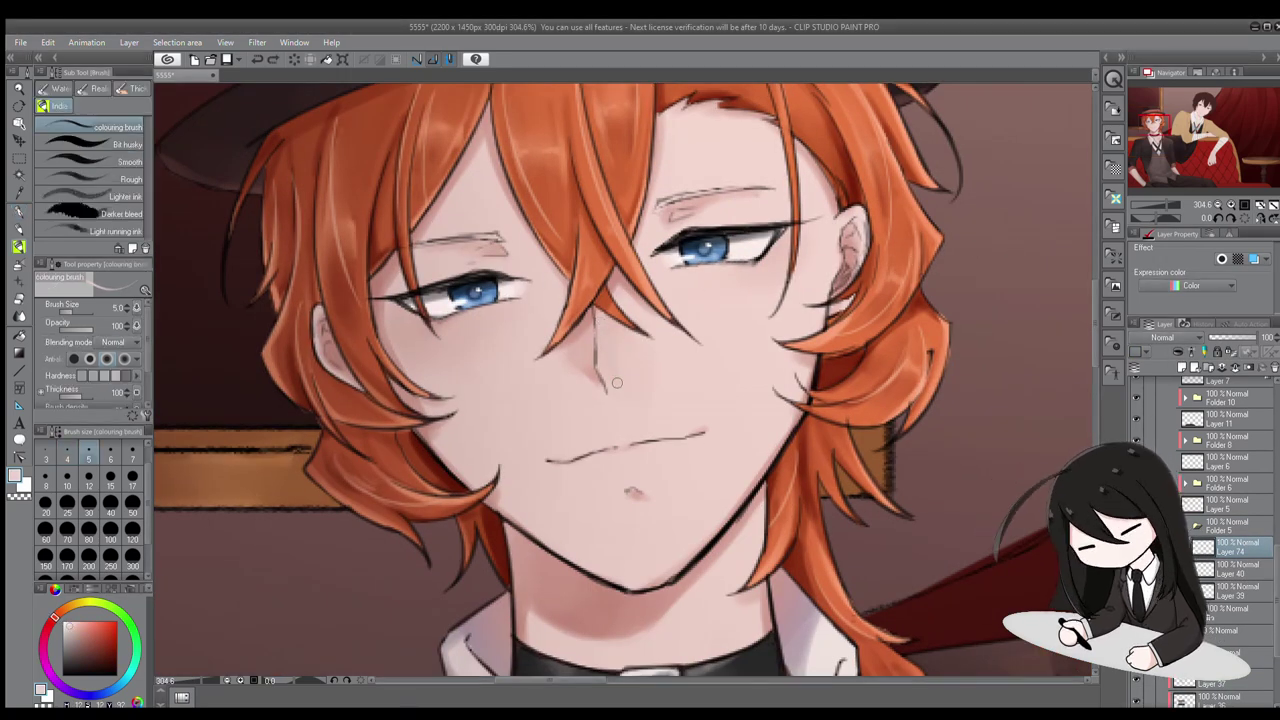
scroll(597, 316, "up", 1)
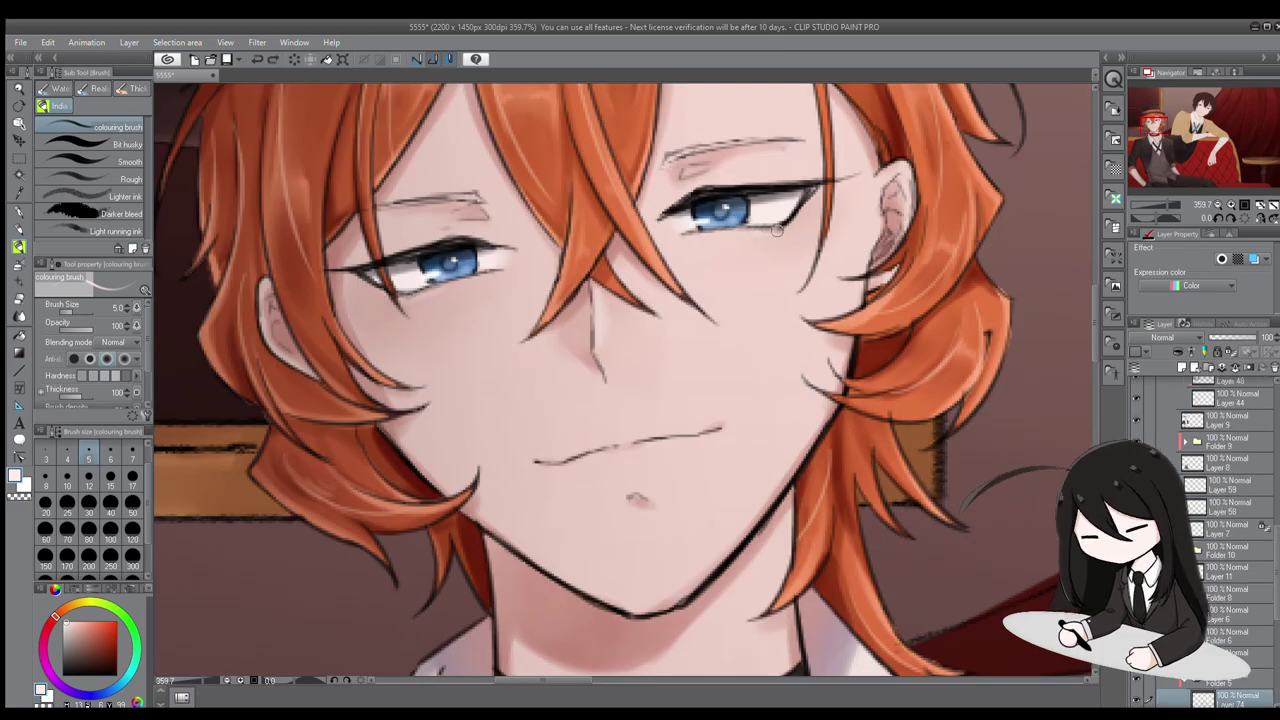
scroll(791, 224, "up", 1)
scroll(800, 290, "up", 2)
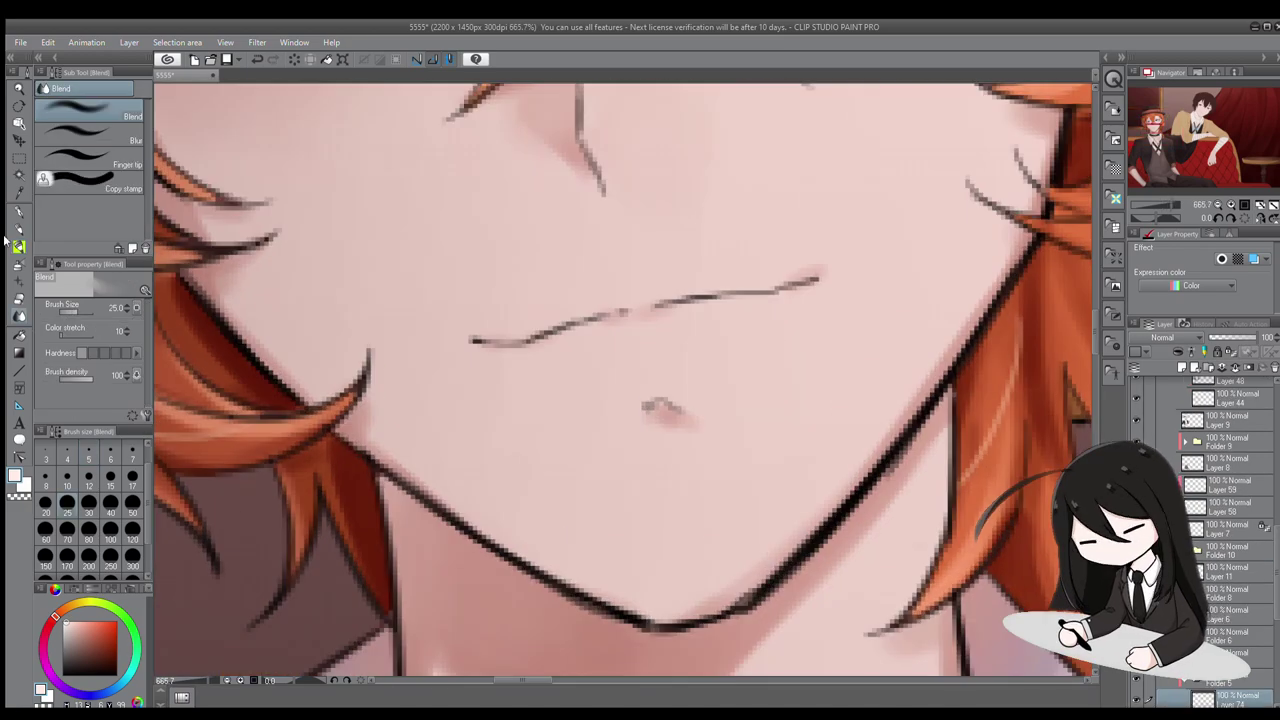
scroll(804, 291, "down", 5)
scroll(748, 510, "up", 3)
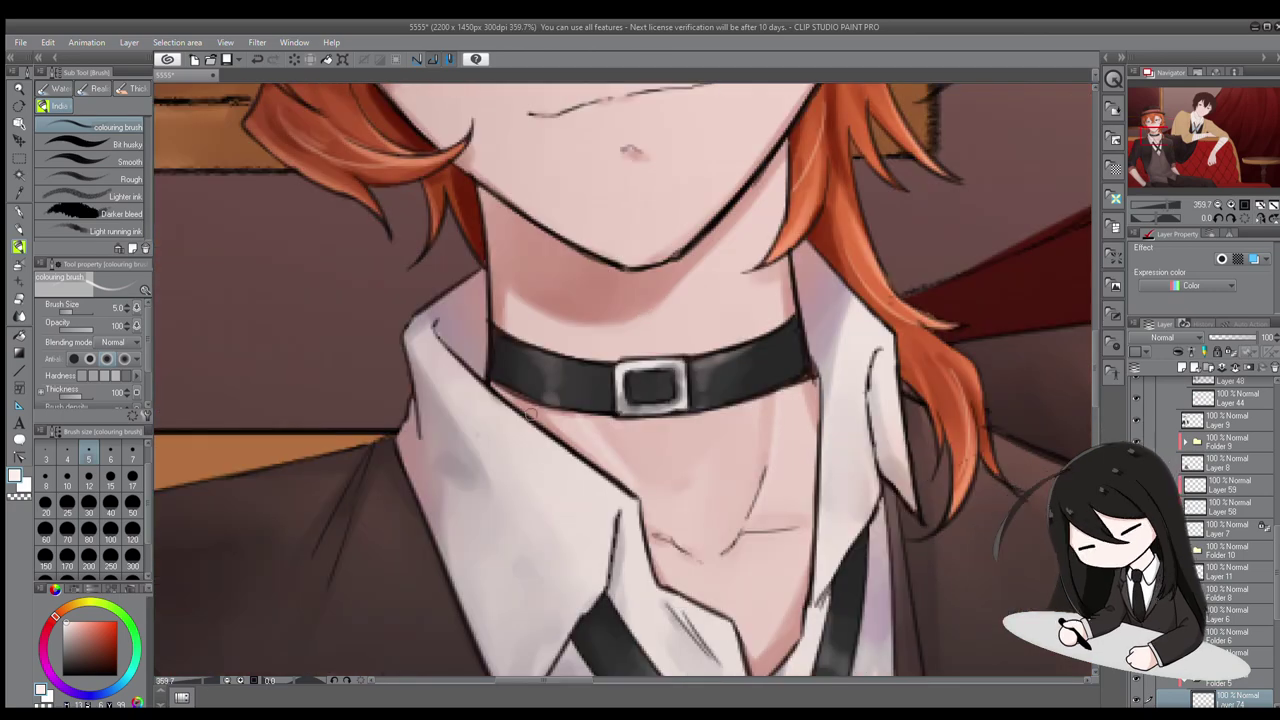
left_click(17, 266)
scroll(700, 400, "down", 5)
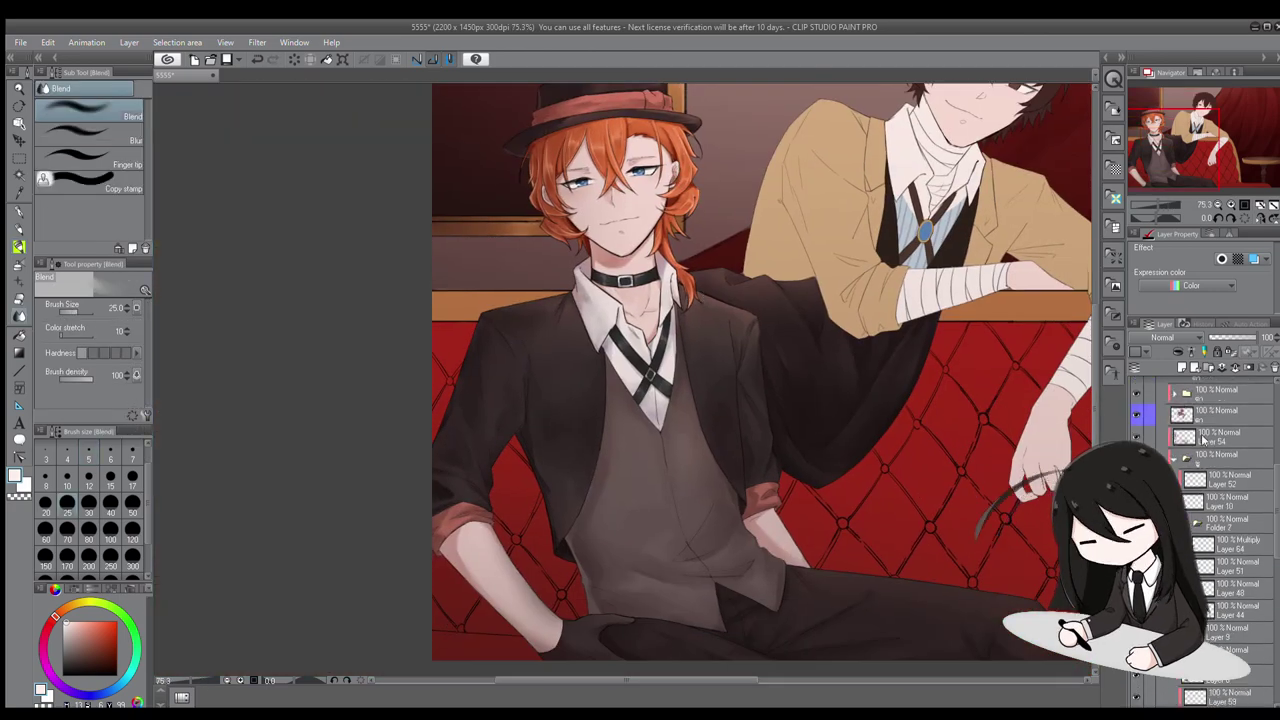
Open the orange-haired man's eye layers and remove Layer 70 from the folder
left_click_drag(490, 558, 525, 630)
scroll(554, 231, "down", 2)
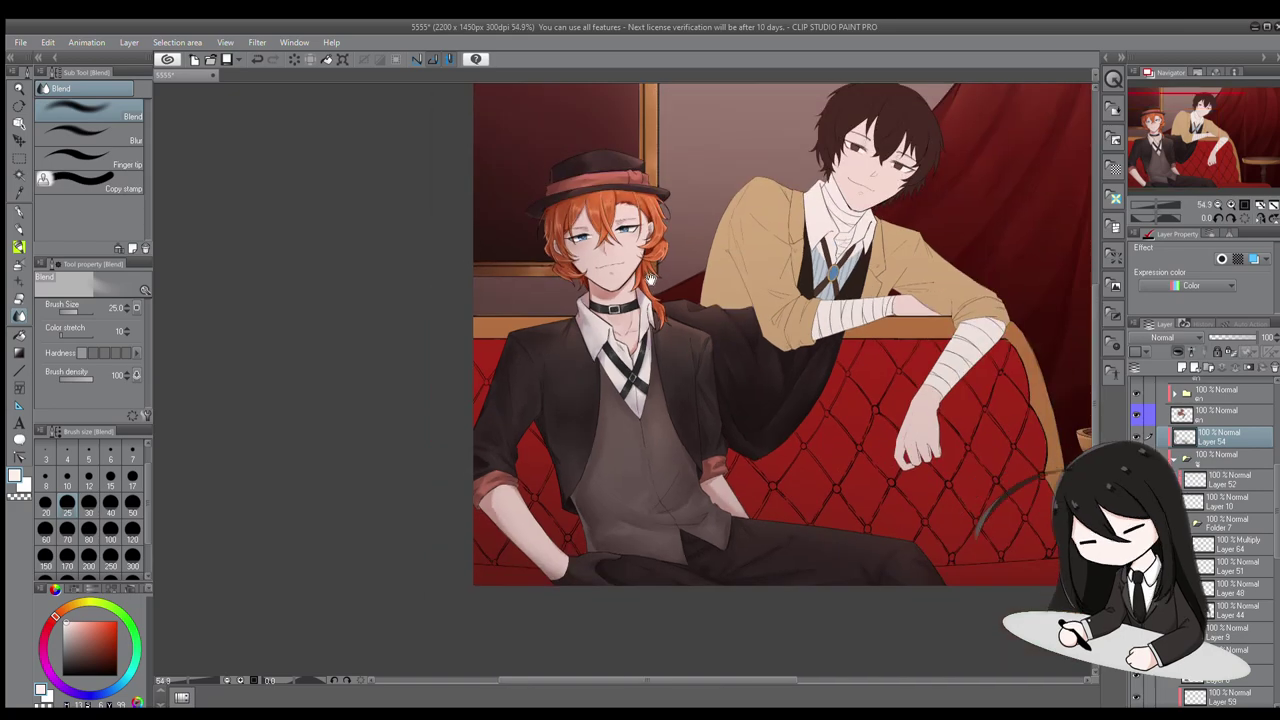
scroll(554, 231, "up", 3)
left_click(1184, 397)
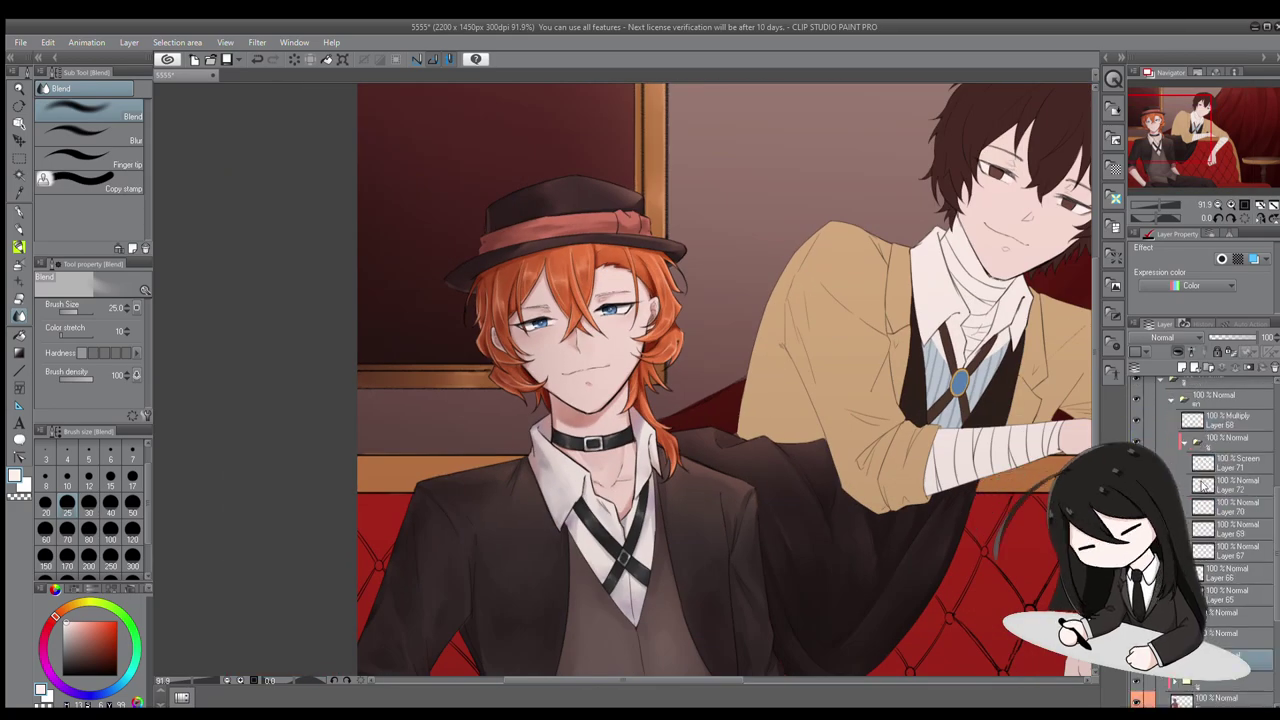
scroll(554, 309, "up", 7)
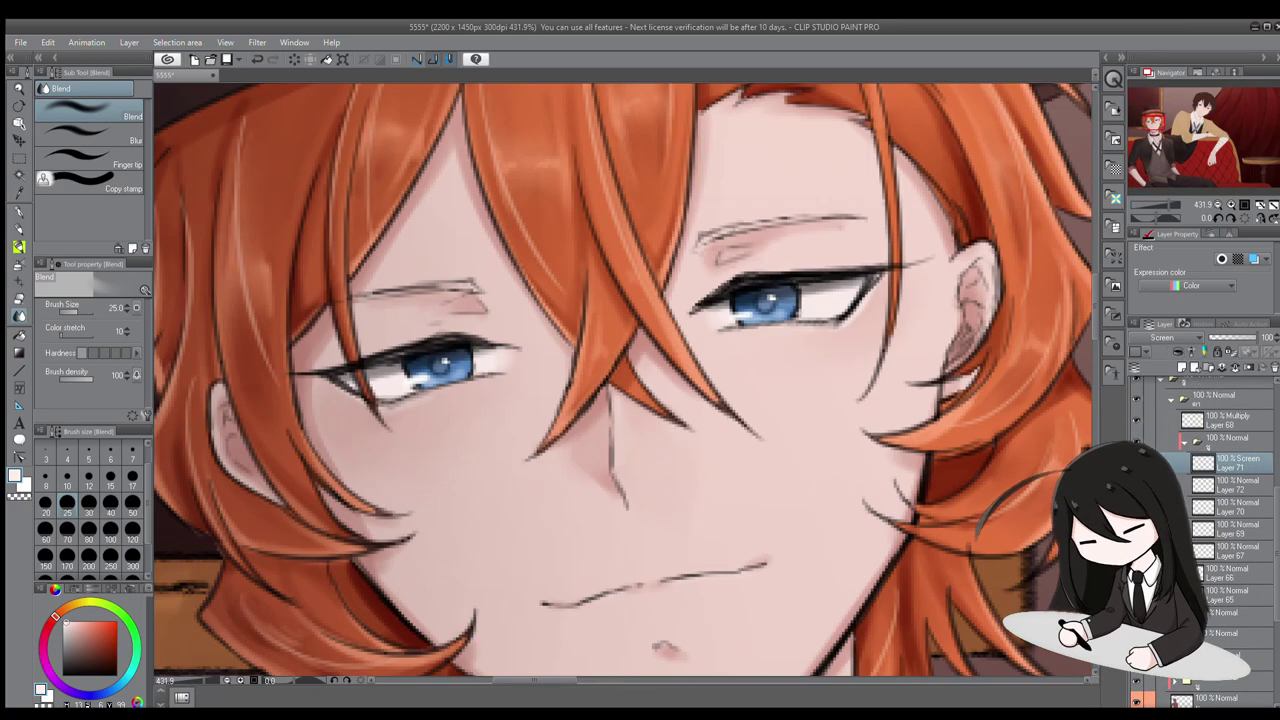
left_click(1230, 506)
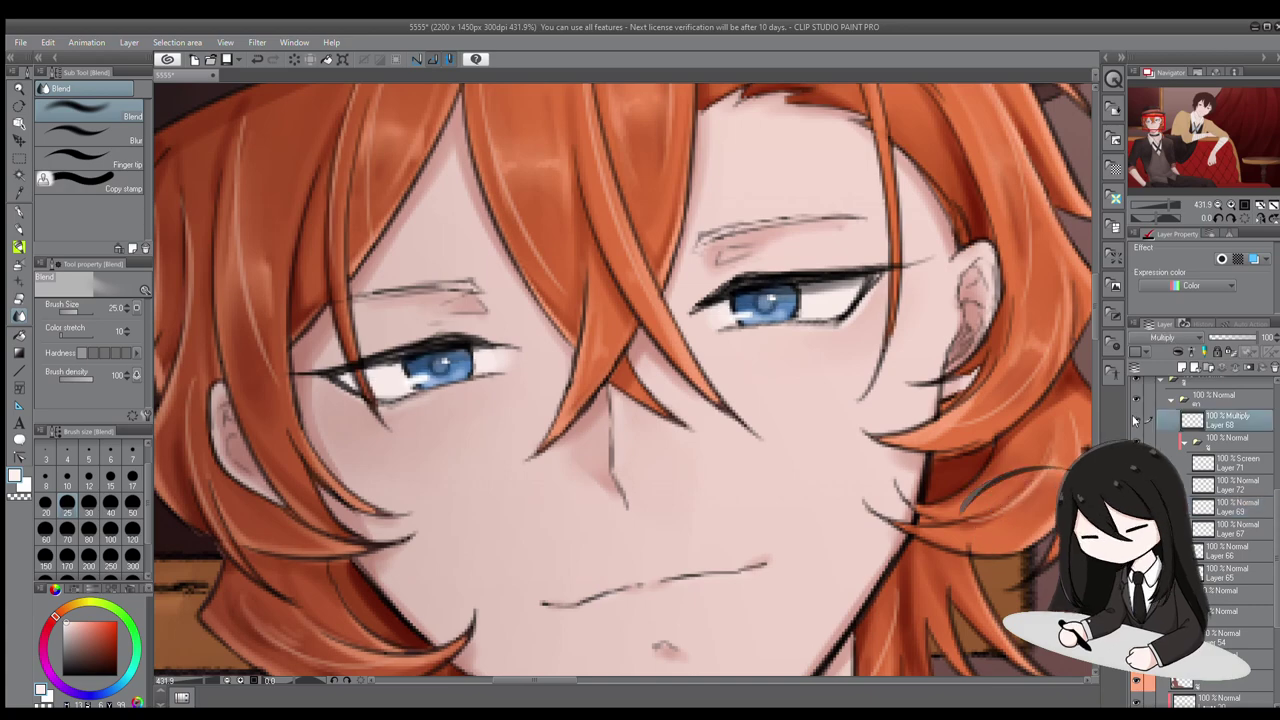
Recolour the orange-haired man's eyebrows with thin reddish-brown pen strokes
key("ctrl+minus")
key("alt+bracketleft")
key("alt+bracketleft")
key("alt+bracketleft")
key("alt+bracketleft")
key("alt+bracketleft")
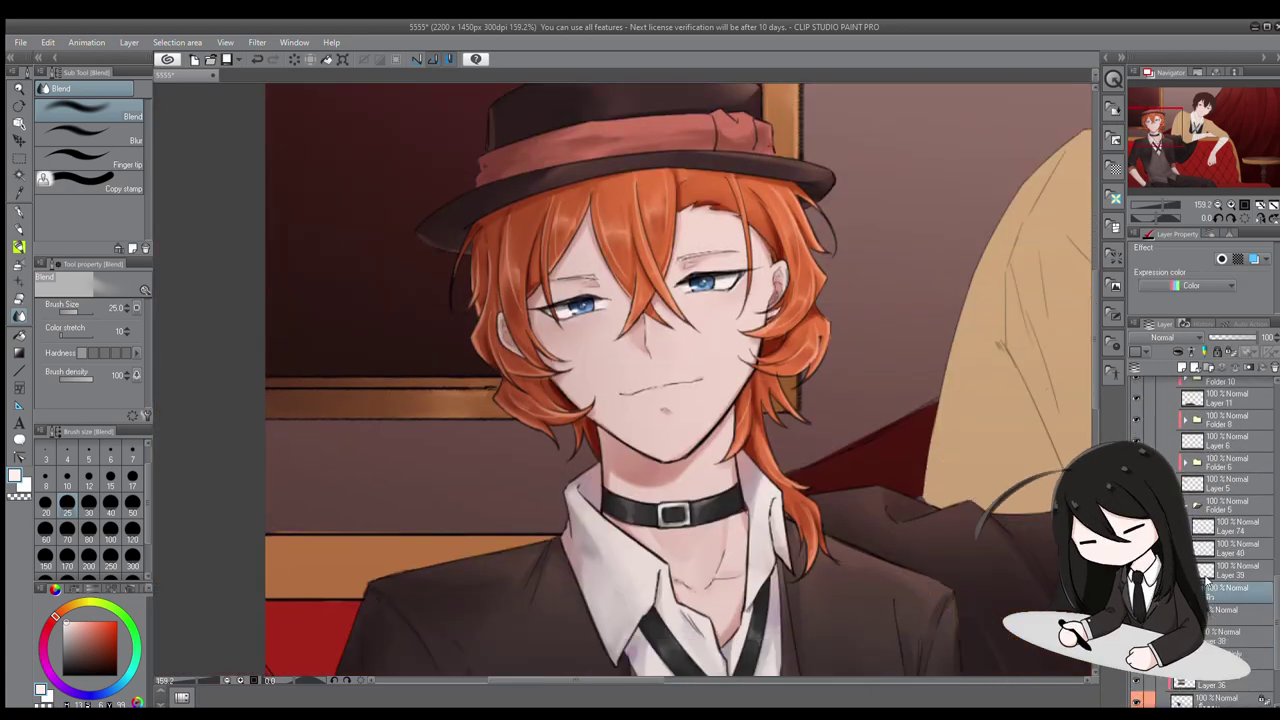
scroll(572, 266, "up", 5)
key("p")
mouse_move(482, 325)
left_mouse_down()
mouse_move(718, 316)
mouse_move(568, 302)
left_mouse_up()
scroll(639, 305, "down", 1)
key("ctrl+minus")
scroll(770, 430, "up", 5)
mouse_move(676, 312)
left_mouse_down()
mouse_move(585, 355)
mouse_move(732, 305)
mouse_move(804, 298)
left_mouse_up()
key("b")
key("p")
scroll(640, 360, "down", 5)
mouse_move(728, 306)
left_mouse_down()
mouse_move(836, 300)
mouse_move(724, 311)
left_mouse_up()
scroll(760, 330, "up", 3)
scroll(760, 330, "up", 2)
Fade the orange-haired man's eyebrows in a light skin tone with the colouring brush at size 17, and collapse Folder 6
key("b")
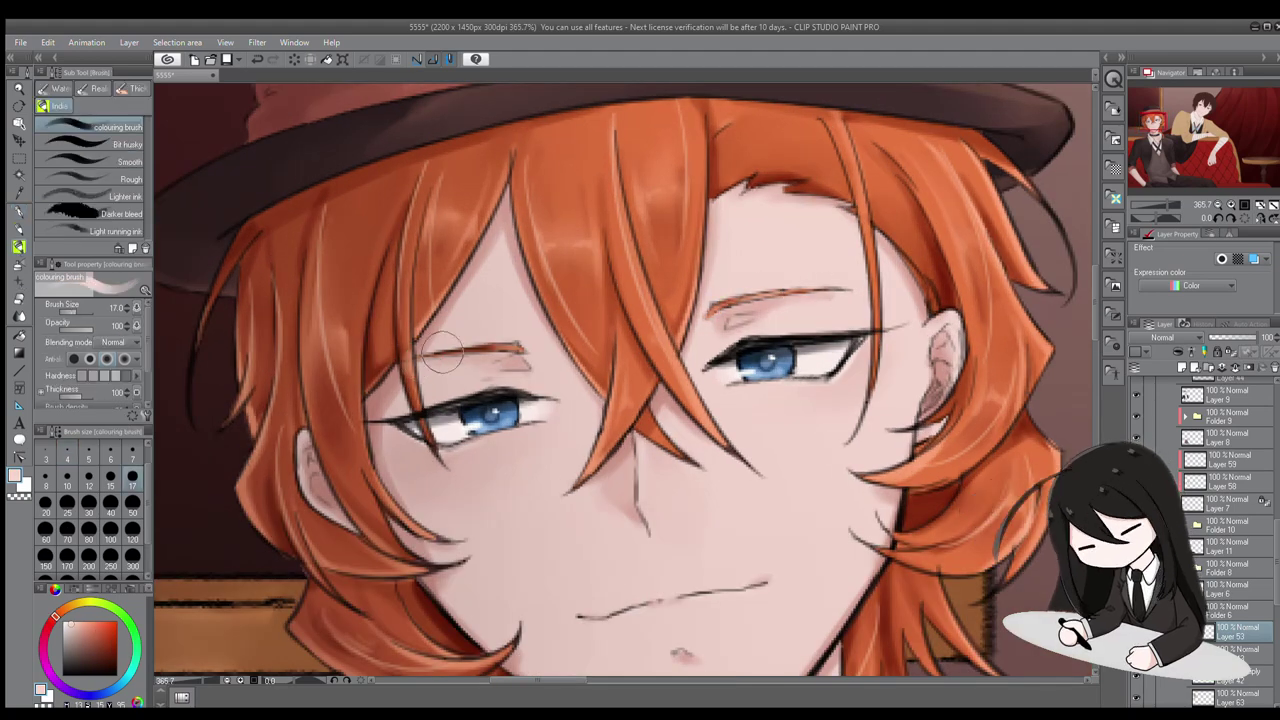
left_click_drag(463, 347, 525, 345)
scroll(640, 380, "down", 5)
scroll(640, 380, "up", 4)
scroll(640, 380, "down", 4)
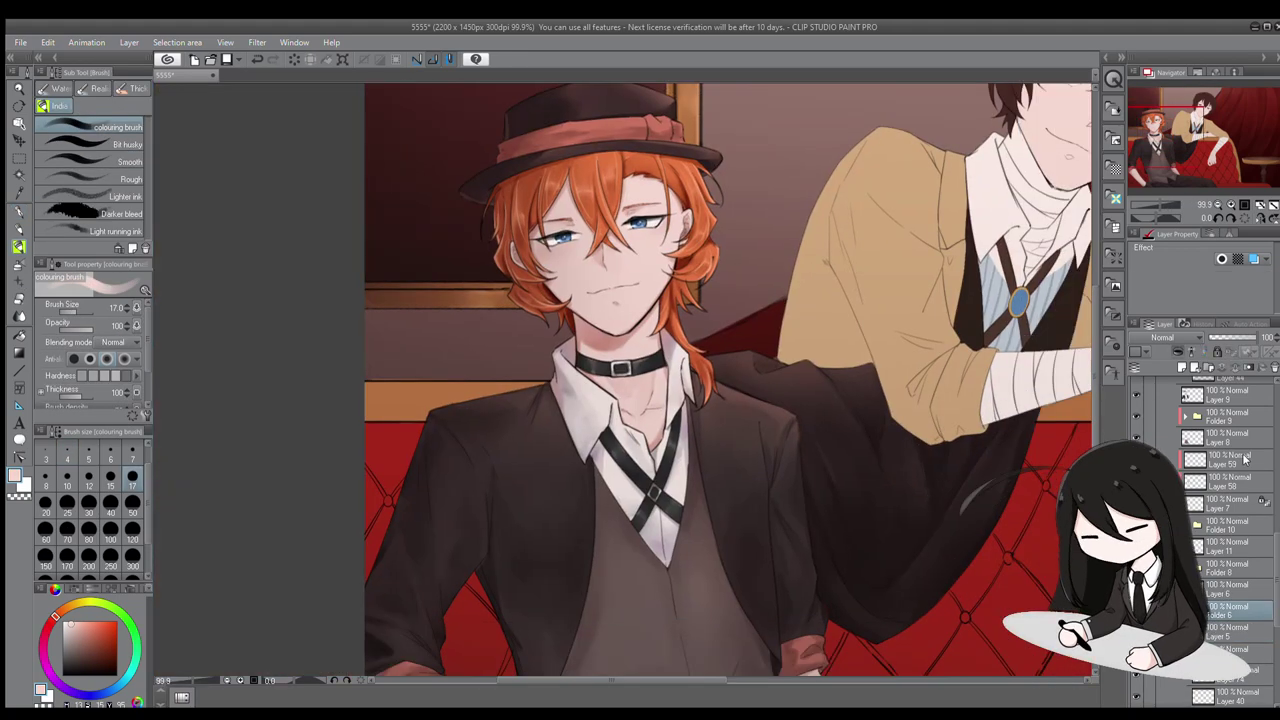
On a new Multiply layer in Folder 1, shade the red sofa in dark red with the colouring brush at size 50, and remove Folder 13
scroll(728, 380, "down", 4)
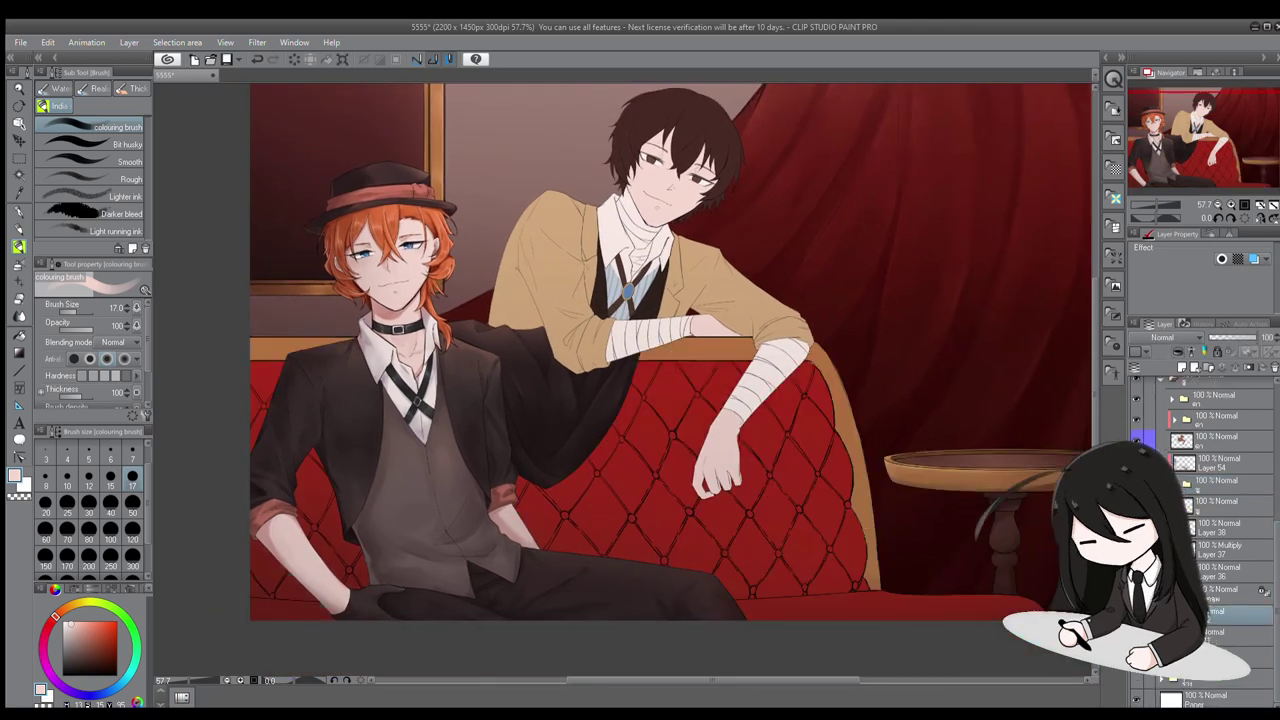
left_click_drag(207, 572, 317, 554)
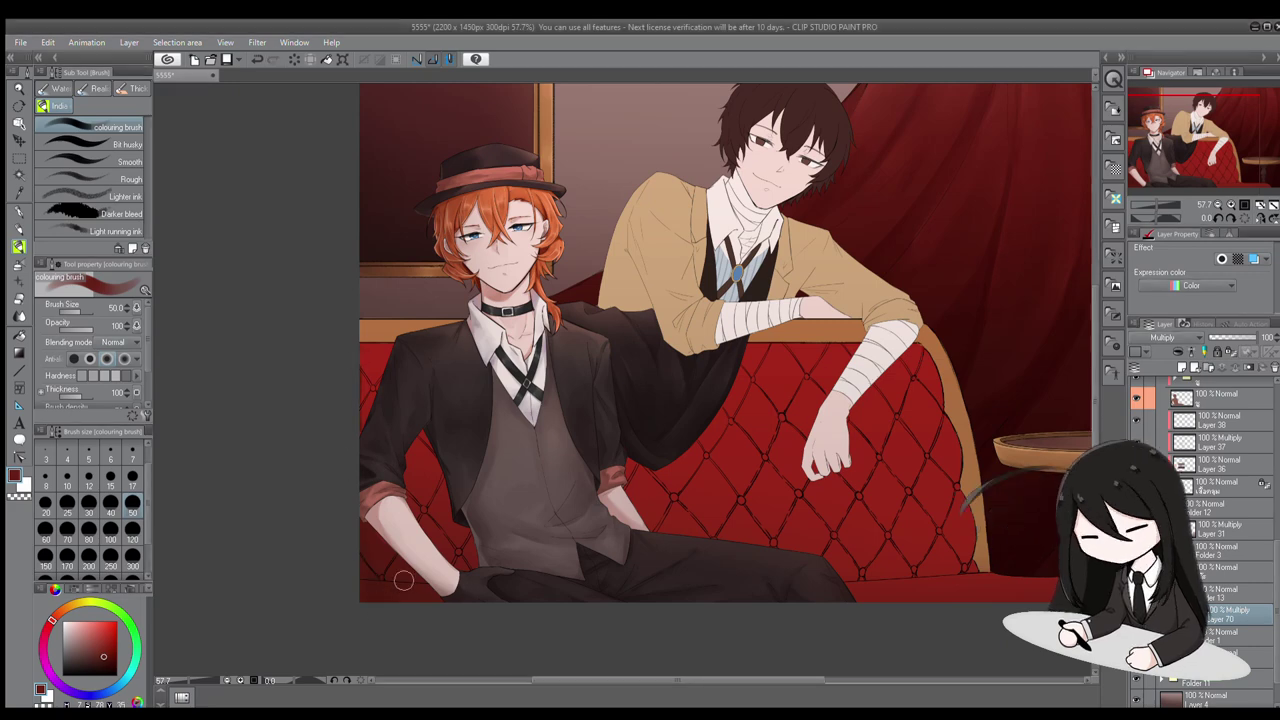
scroll(1200, 480, "down", 2)
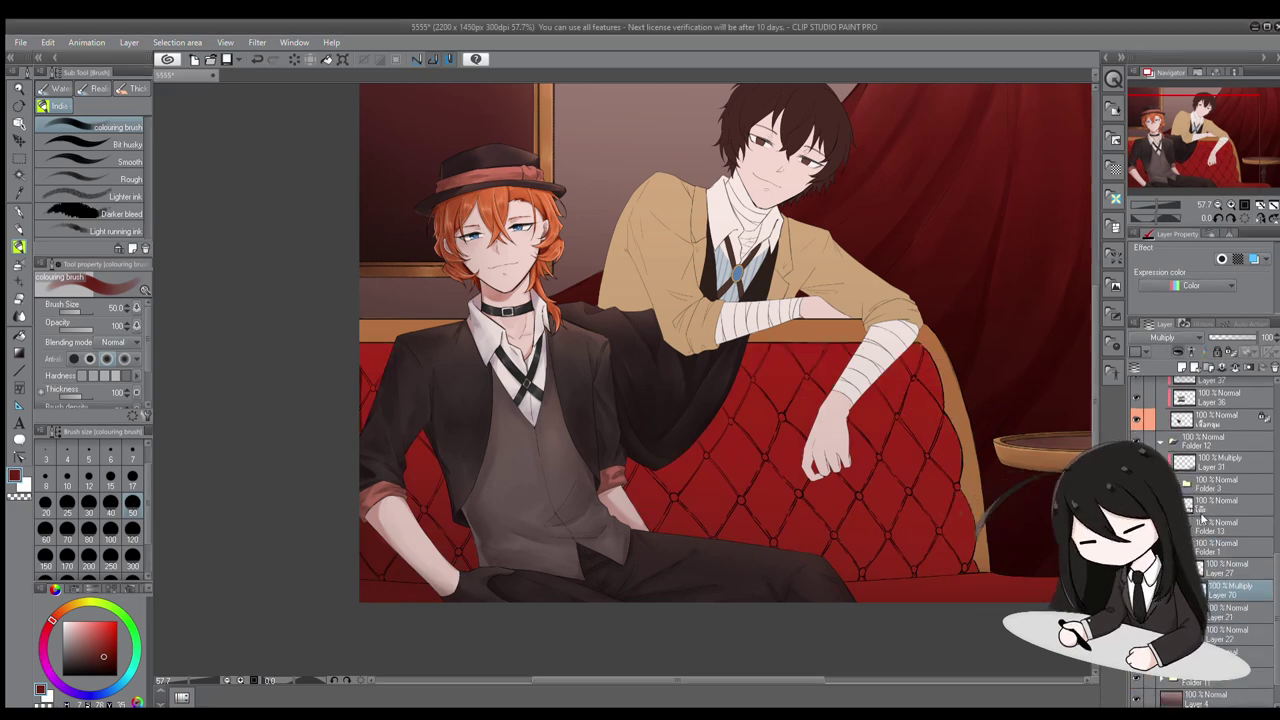
left_click_drag(1201, 524, 1201, 504)
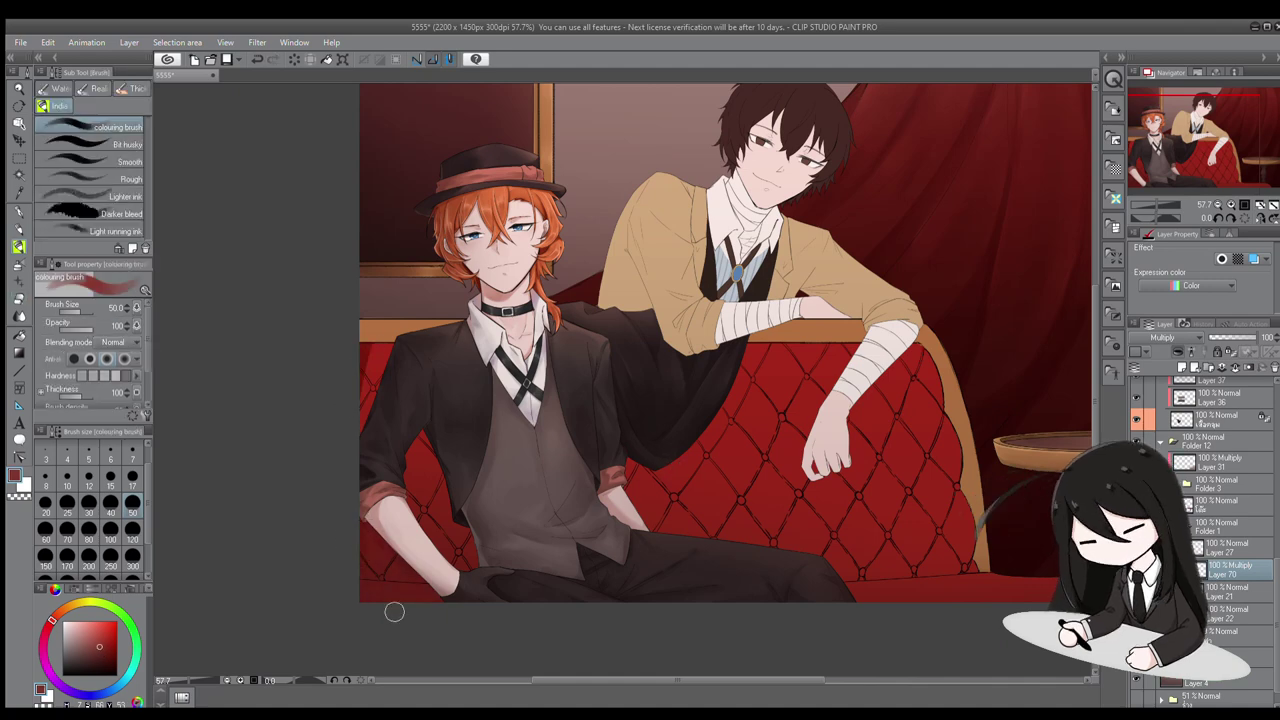
left_click_drag(745, 485, 903, 569)
key("ctrl+z")
key("e")
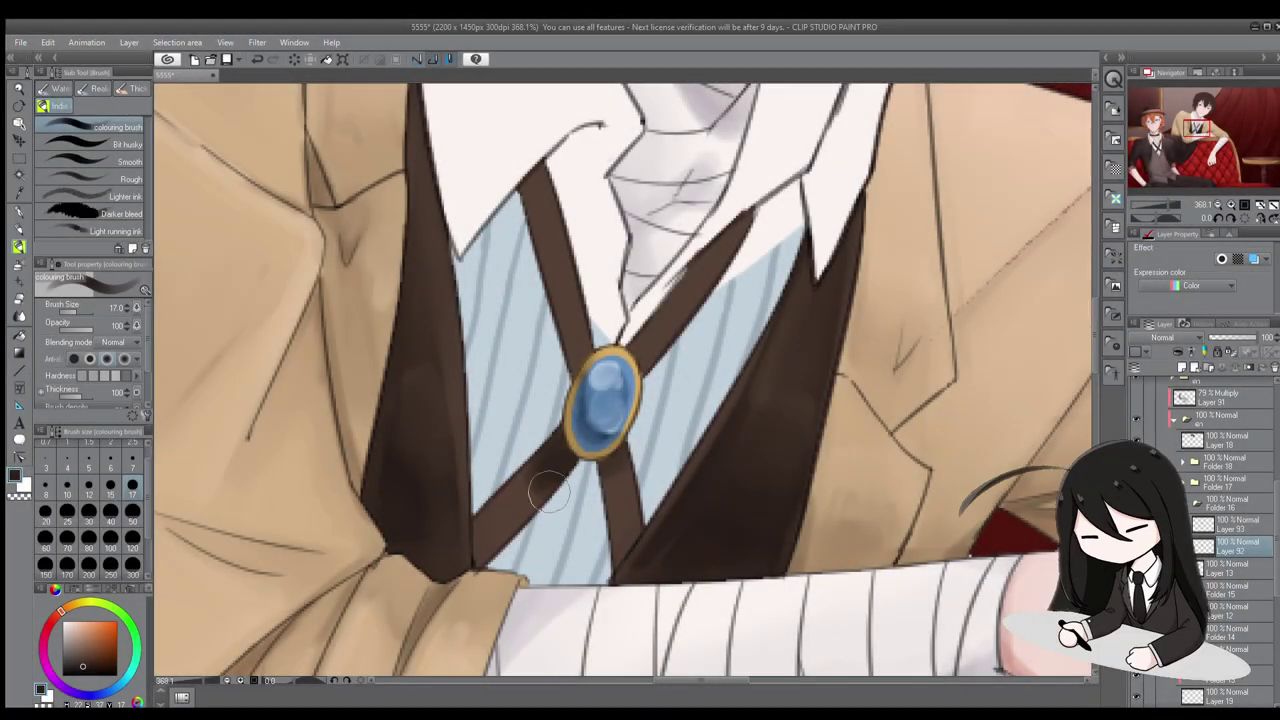
Shade and highlight the dark-haired man's crossed brown straps on Layers 92 and 93 with the colouring brush at size 17
scroll(584, 375, "up", 1)
mouse_move(583, 375)
left_mouse_down()
mouse_move(652, 396)
mouse_move(535, 206)
mouse_move(737, 247)
mouse_move(507, 553)
mouse_move(625, 565)
left_mouse_up()
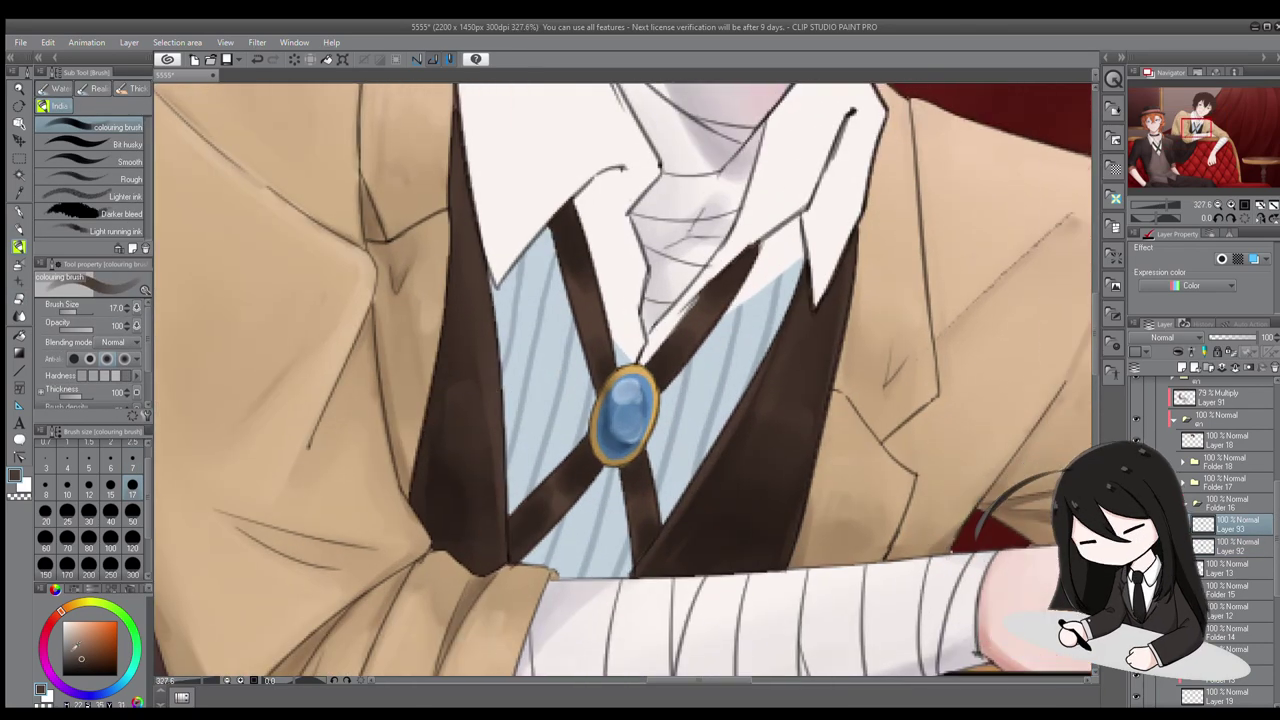
left_click(67, 485)
left_click_drag(591, 302, 471, 337)
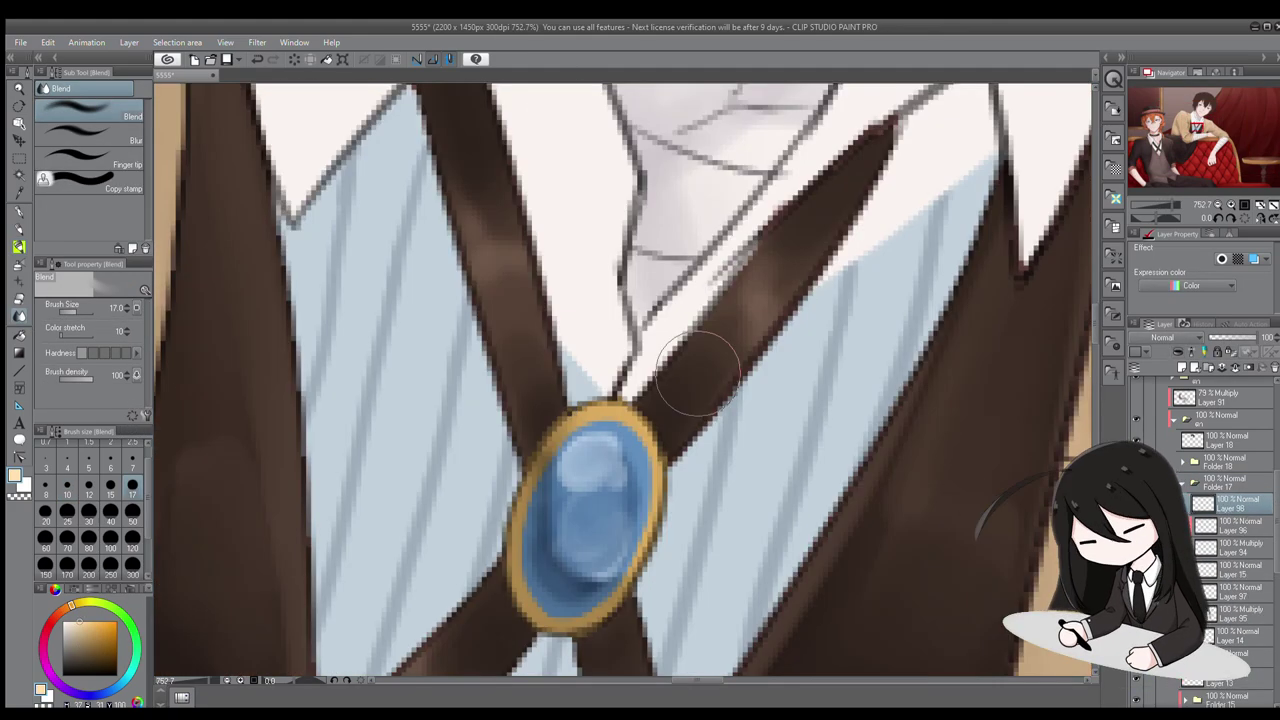
Set Layer 98 to Screen and add pale yellow highlights to the brooch's gold rim with the colouring brush at size 10
key("b")
scroll(675, 430, "down", 3)
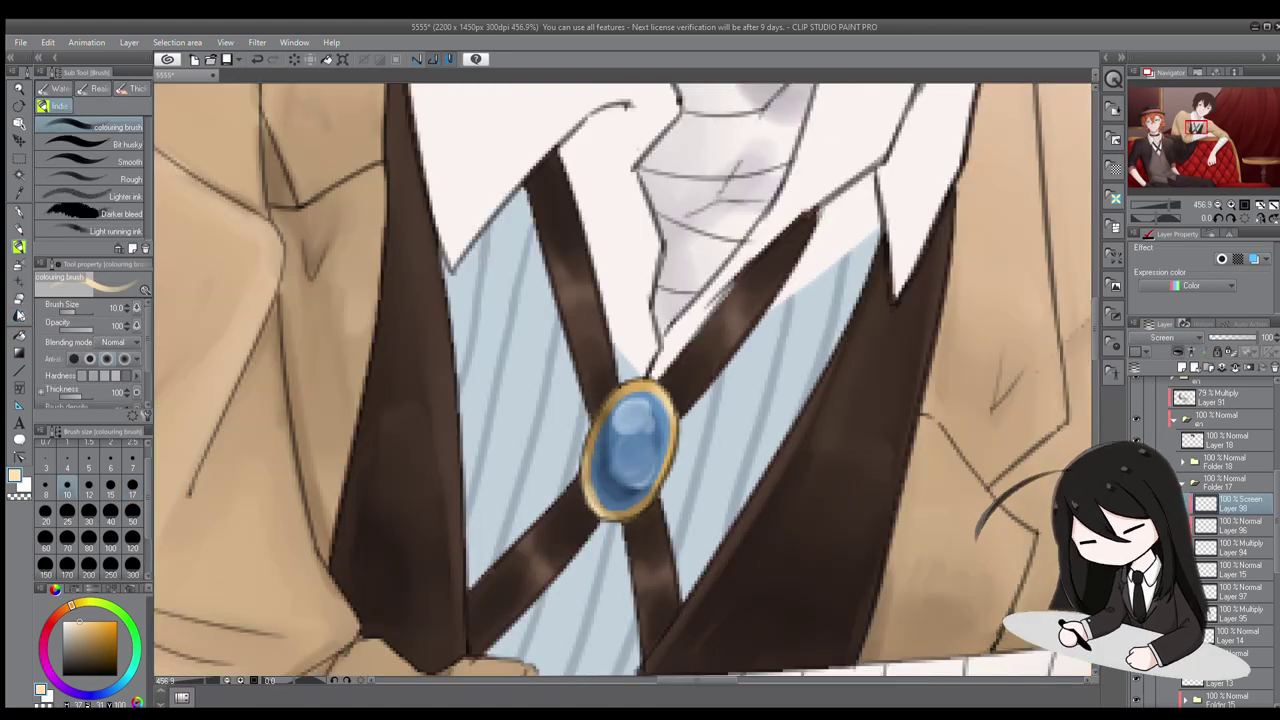
key("j")
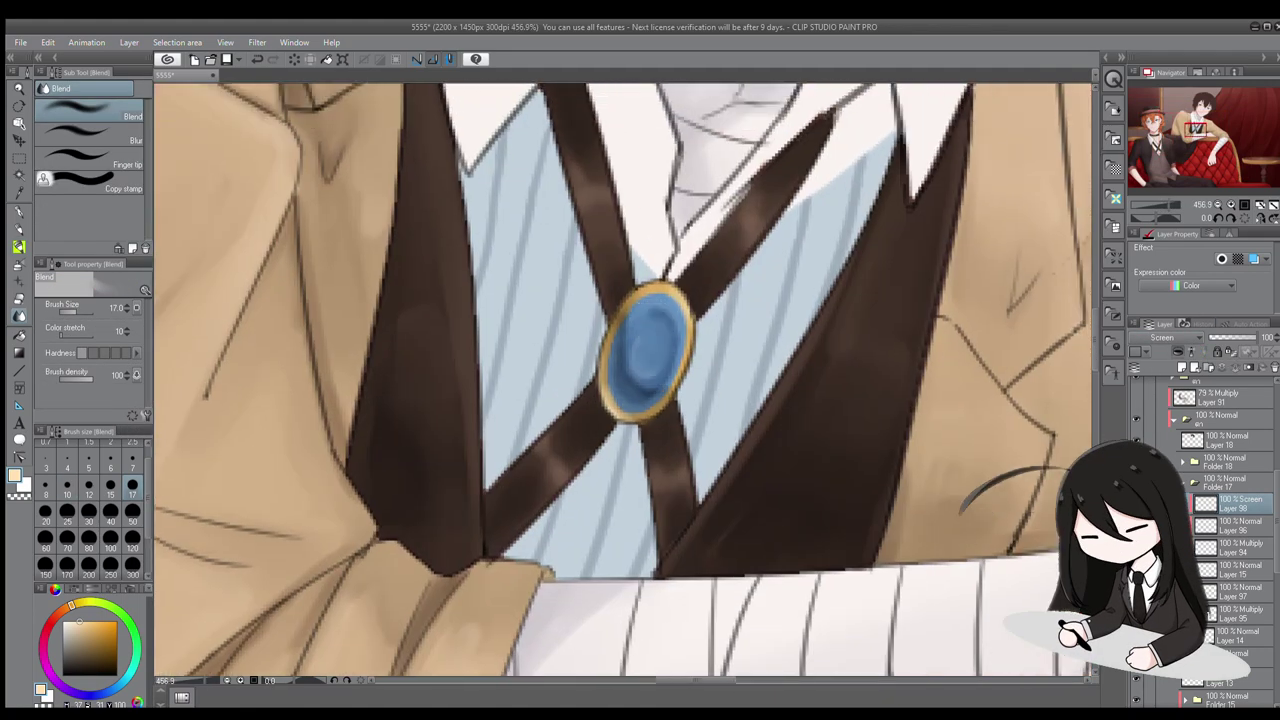
scroll(640, 365, "up", 3)
On Layer 96, shade the brooch's gold rim in brown with the colouring brush and smooth it with the Blend tool at size 7
key("b")
left_click_drag(650, 344, 578, 347)
left_click(557, 441, "alt")
left_click_drag(557, 416, 531, 436)
key("j")
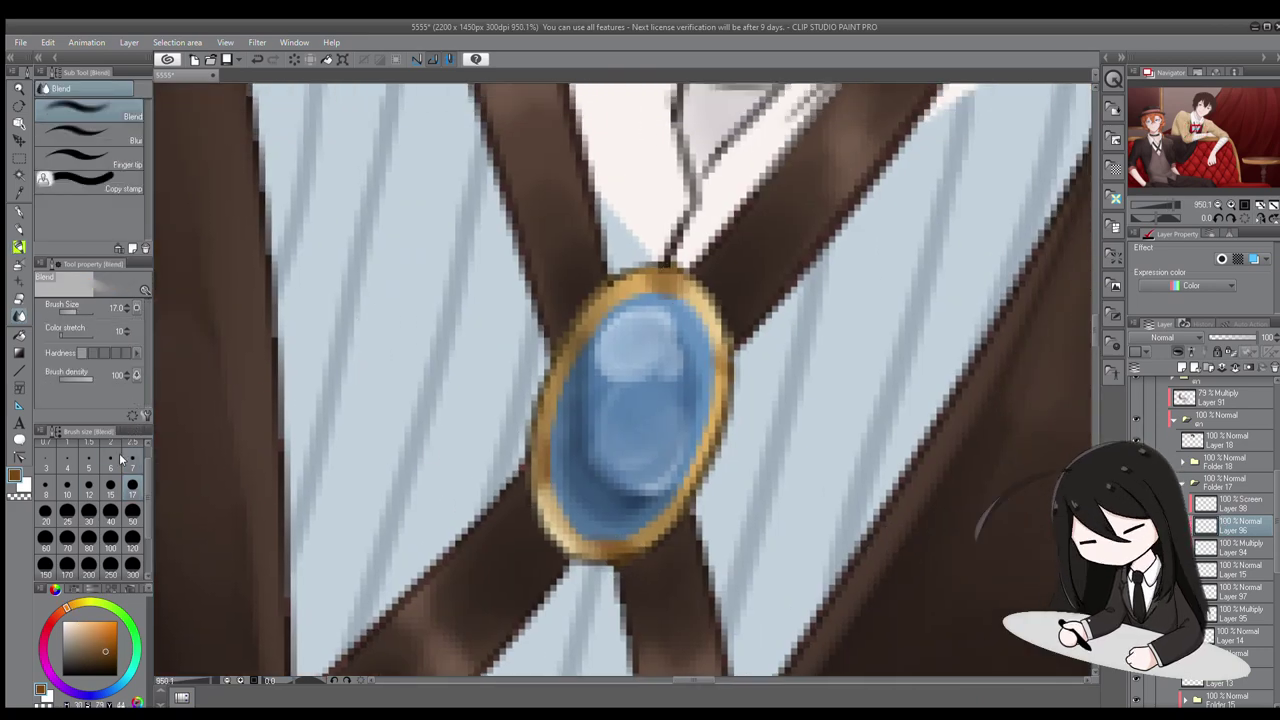
left_click_drag(653, 265, 613, 285)
scroll(613, 285, "down", 10)
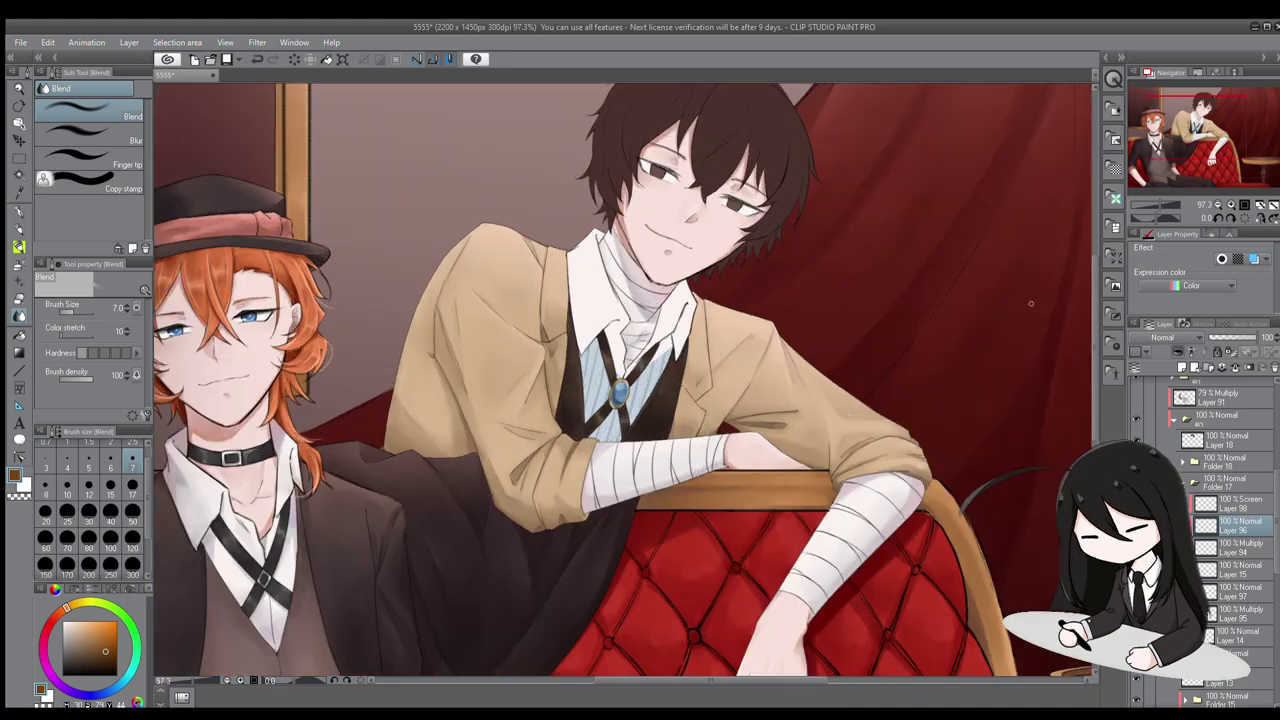
Expand Folder 18 and add a new layer above Layer 17 for the dark-haired man's shirt collar
left_click(1163, 455)
left_click(1265, 484)
scroll(620, 420, "up", 5)
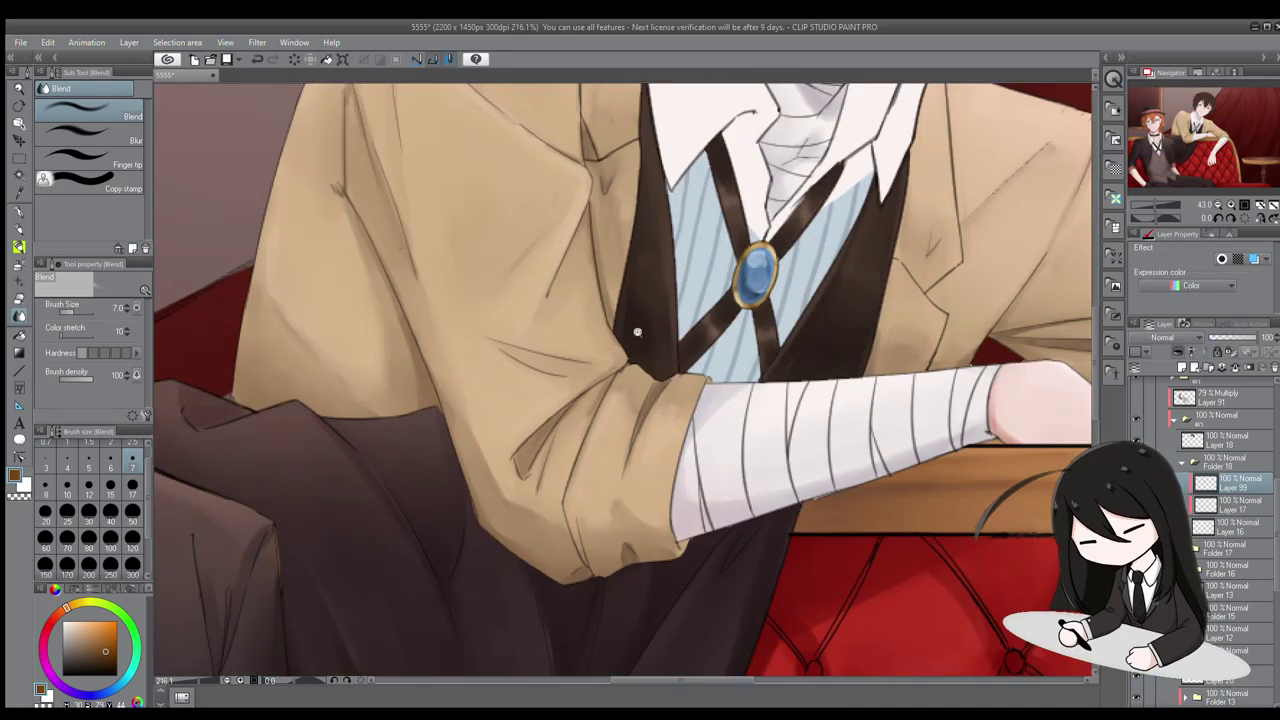
On a new layer in Folder 6, tint the orange-haired man's face-framing hair in pale pink with the colouring brush at size 120
scroll(620, 420, "down", 8)
scroll(1270, 490, "up", 3)
key("ctrl+plus")
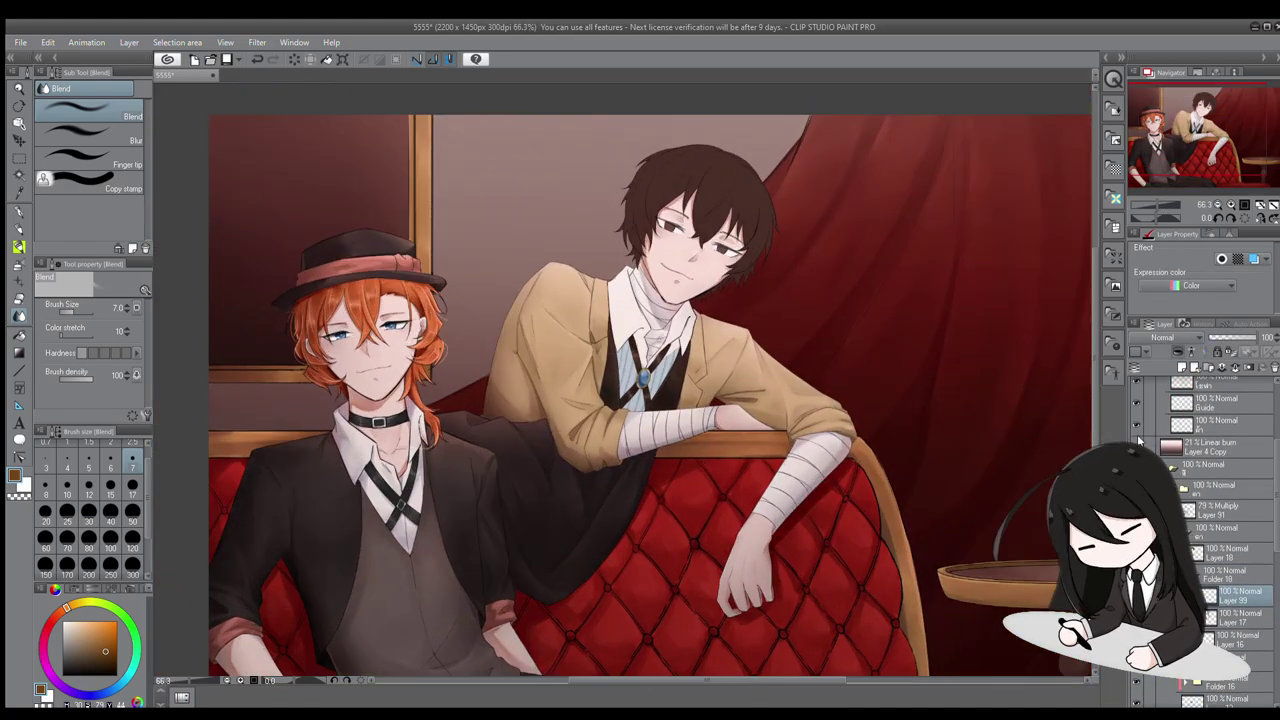
scroll(1268, 500, "down", 10)
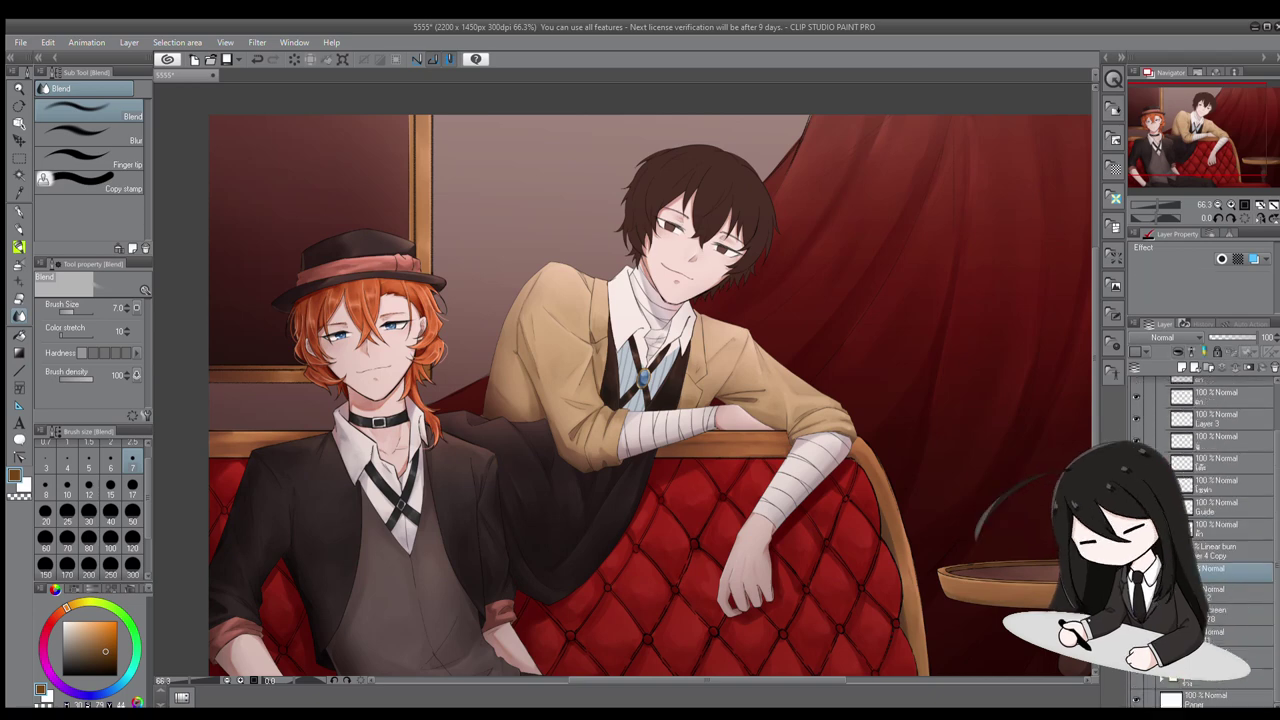
scroll(1265, 520, "down", 8)
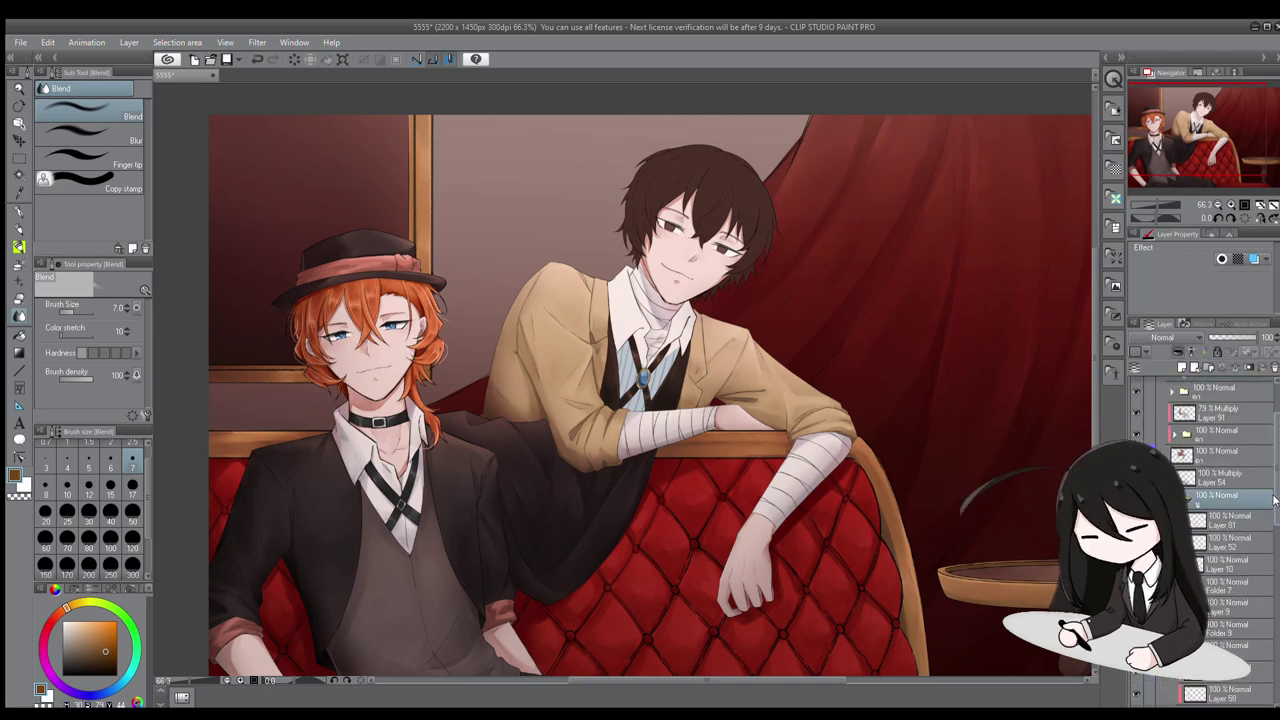
left_click(1203, 535)
key("ctrl+shift+n")
scroll(300, 310, "up", 4)
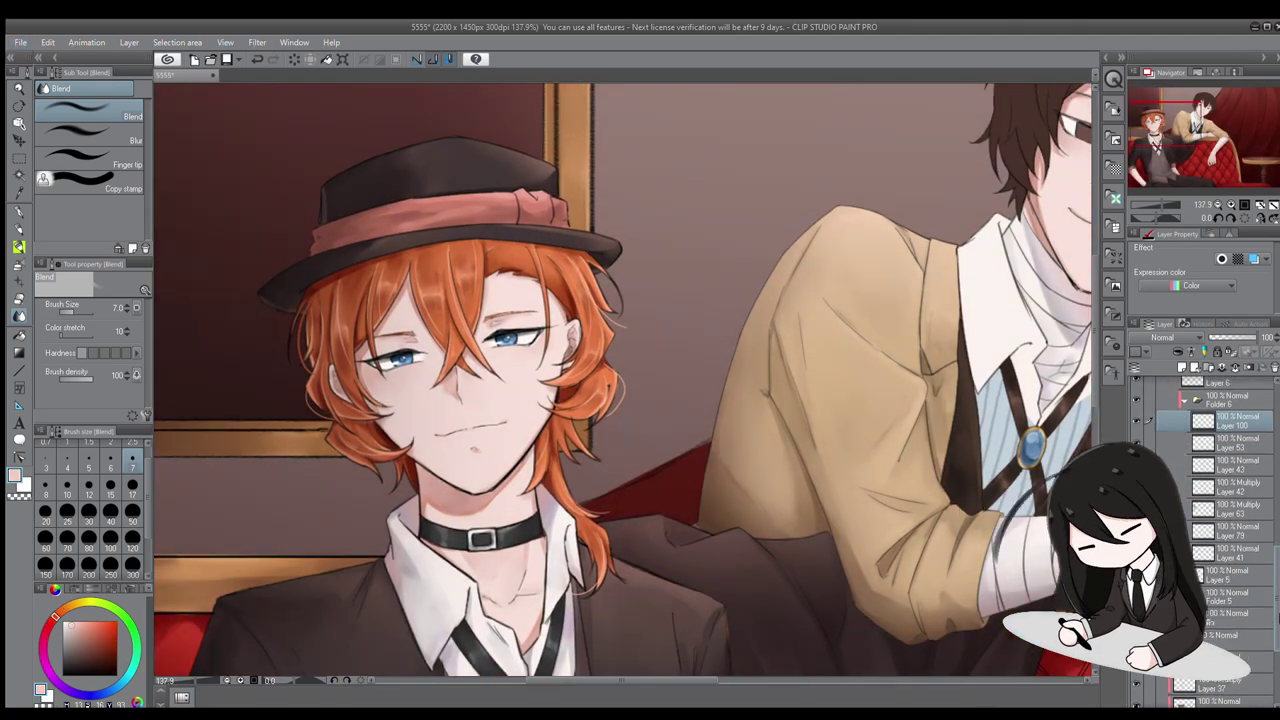
scroll(500, 424, "up", 1)
key("b")
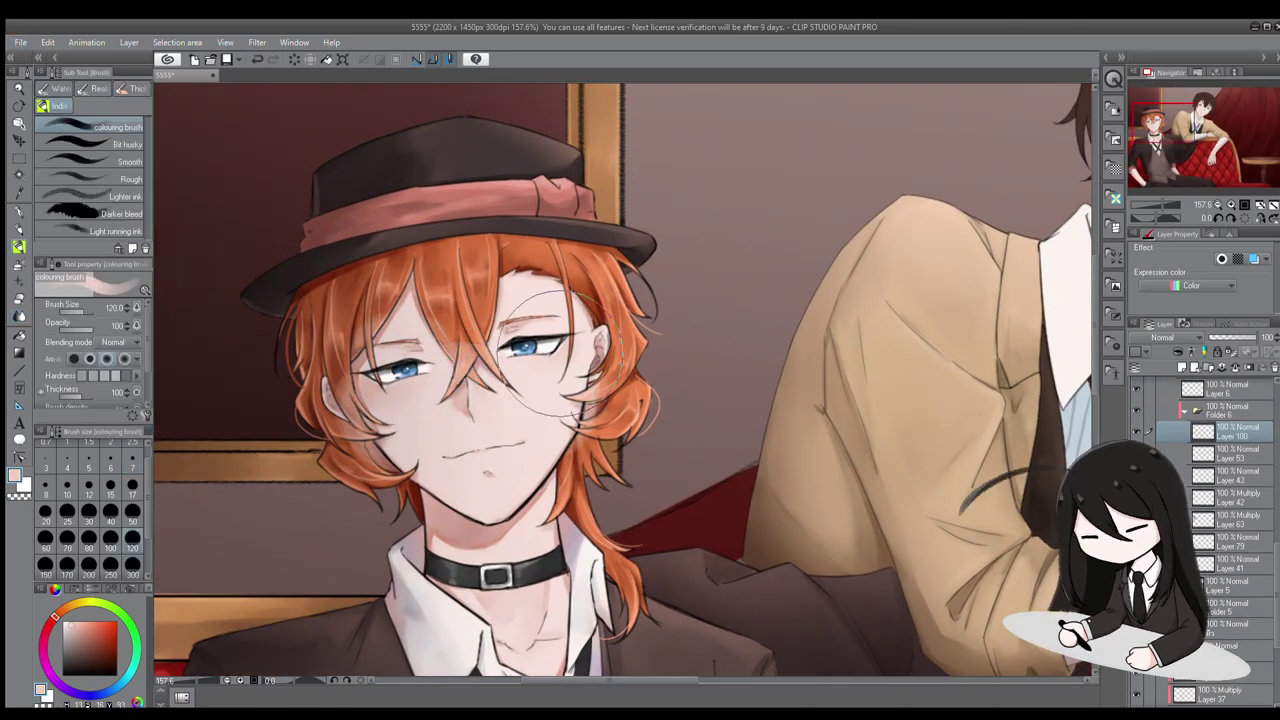
Soften the pale pink tint on the orange-haired man's hair with the Blend tool at size 50
key("j")
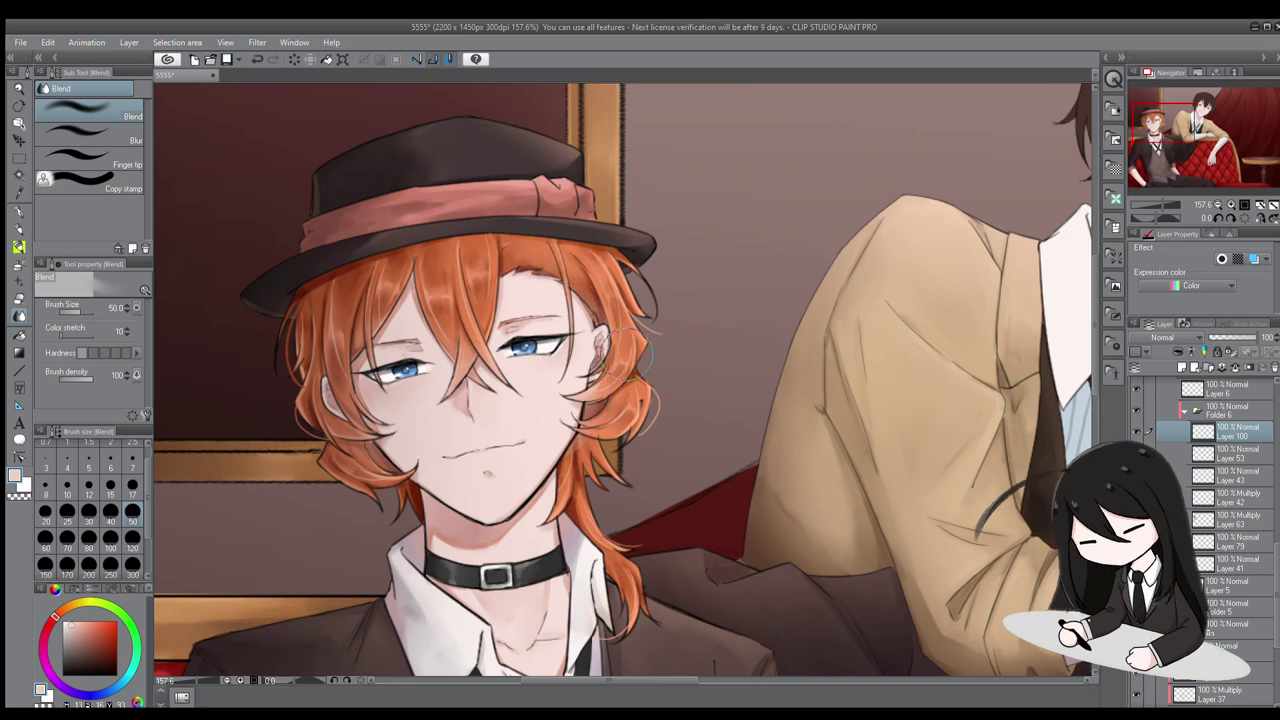
key("e")
key("j")
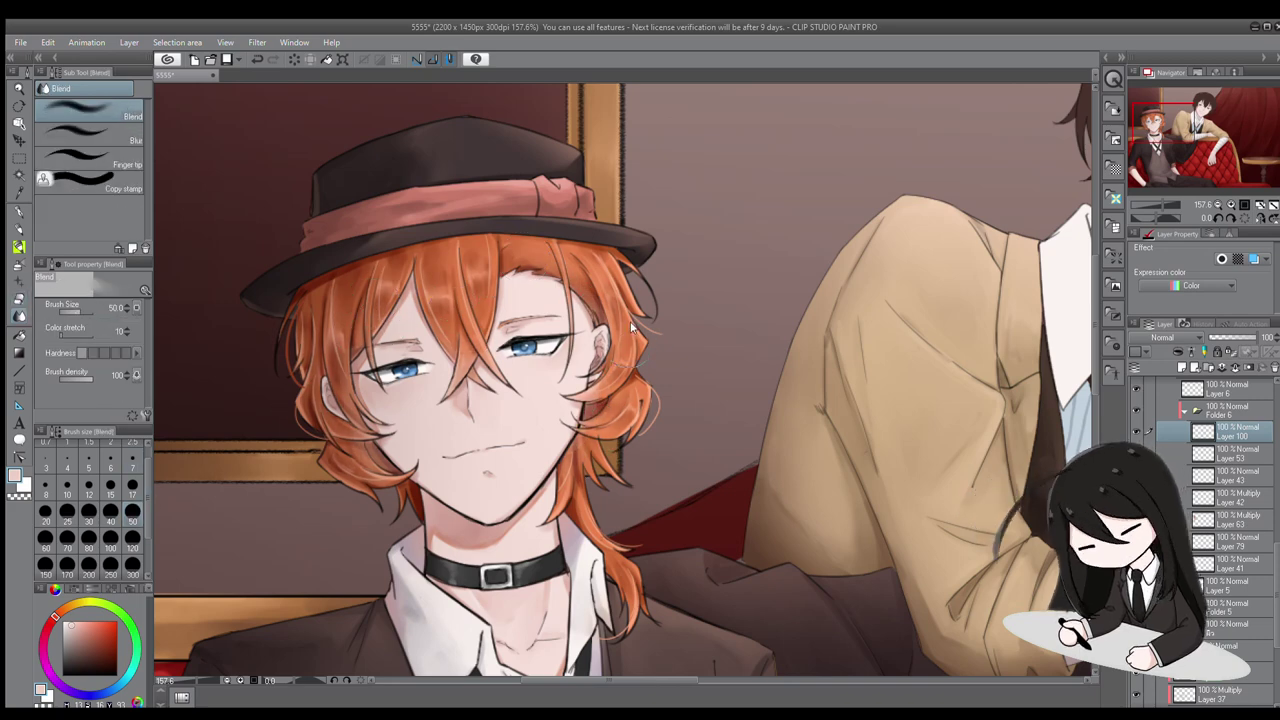
scroll(515, 392, "down", 1)
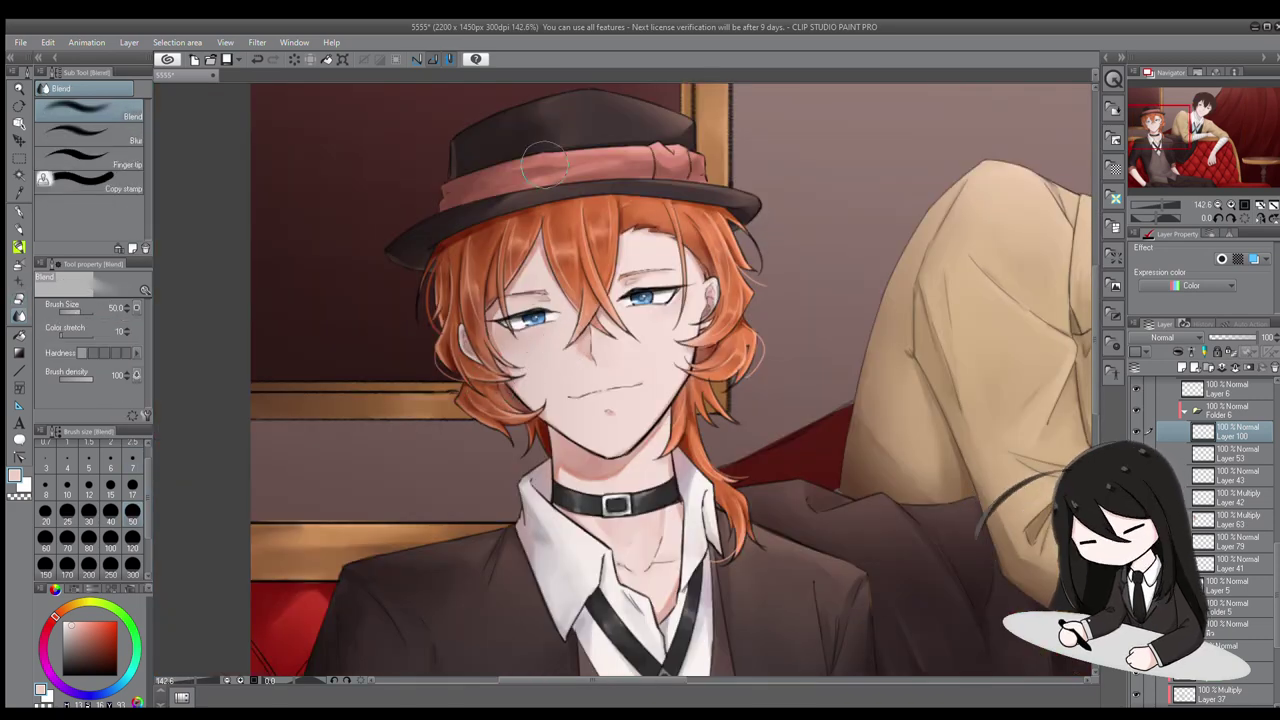
scroll(617, 482, "down", 4)
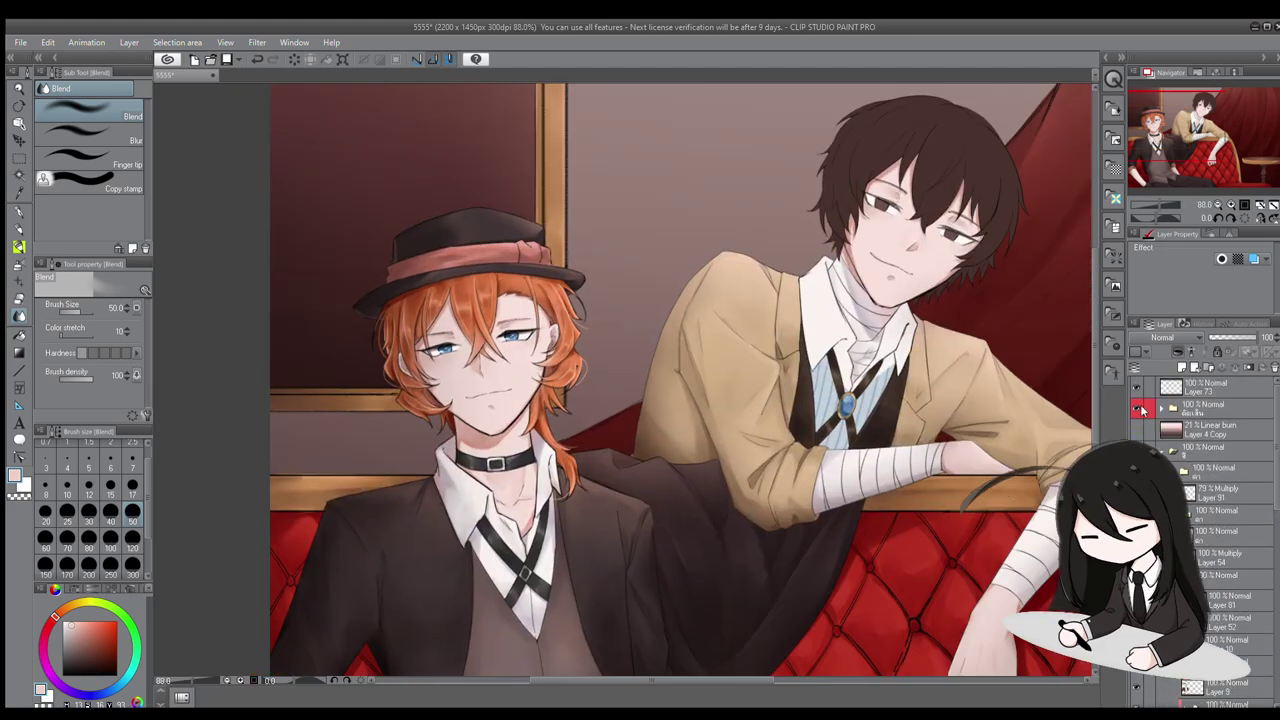
Set Layer 99 to Multiply and shade the dark-haired man's white collar in greyish lavender with the colouring brush at size 17
left_click_drag(828, 303, 810, 303)
scroll(810, 303, "up", 2)
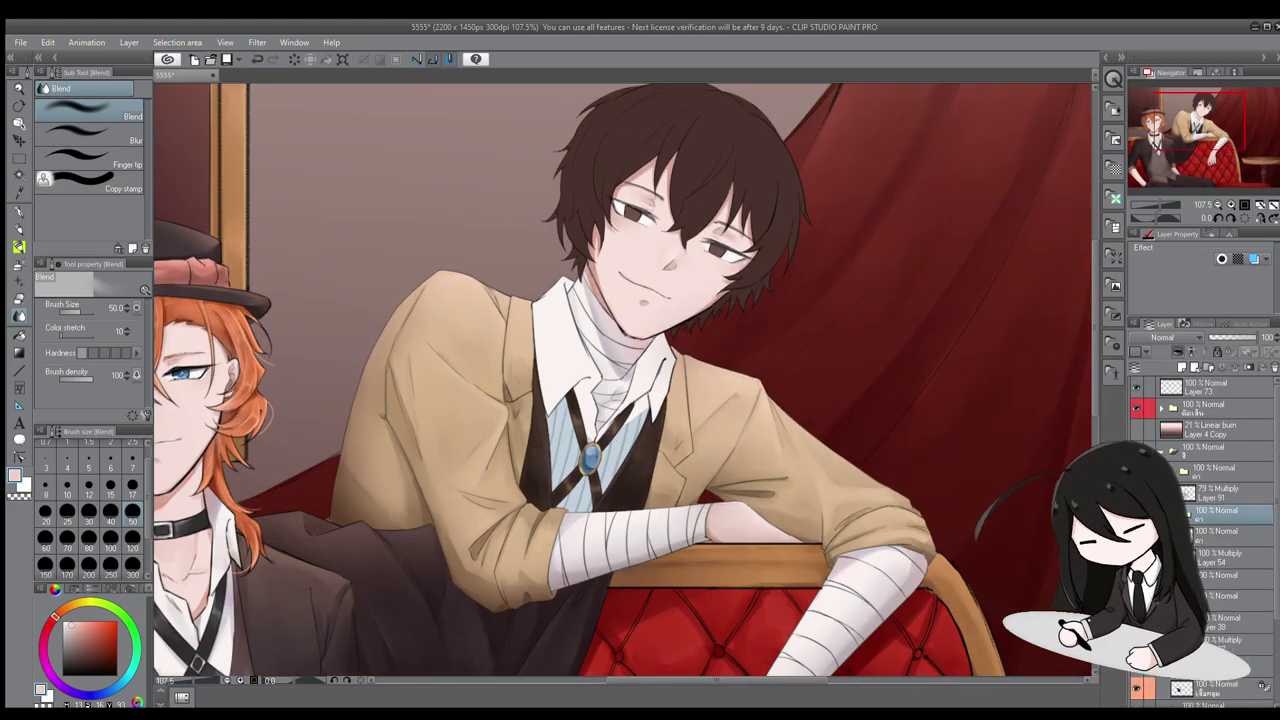
scroll(283, 440, "up", 2)
left_click_drag(107, 550, 283, 440)
mouse_move(813, 305)
left_mouse_down()
mouse_move(766, 306)
mouse_move(626, 354)
mouse_move(586, 386)
mouse_move(600, 395)
mouse_move(433, 517)
left_mouse_up()
key("b")
key("bracketleft")
key("bracketleft")
key("bracketleft")
key("bracketleft")
key("bracketleft")
mouse_move(449, 345)
left_mouse_down()
mouse_move(600, 395)
mouse_move(568, 406)
mouse_move(580, 362)
left_mouse_up()
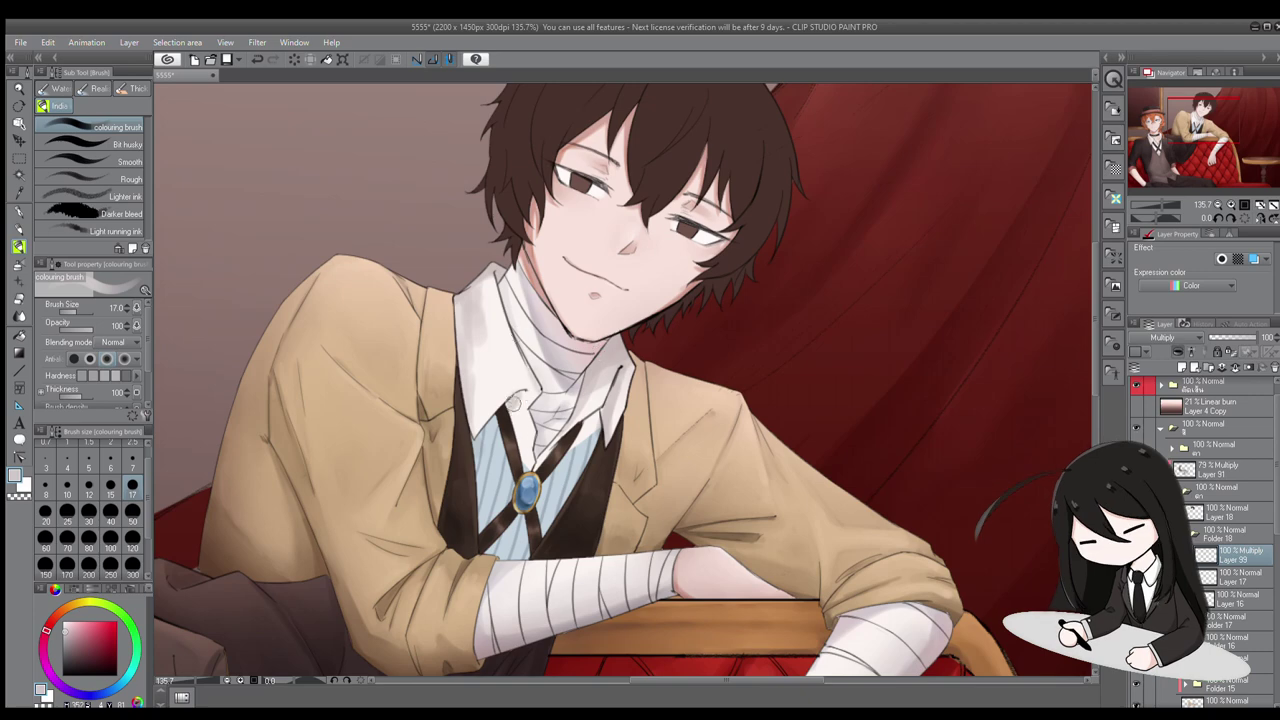
left_click_drag(512, 404, 480, 372)
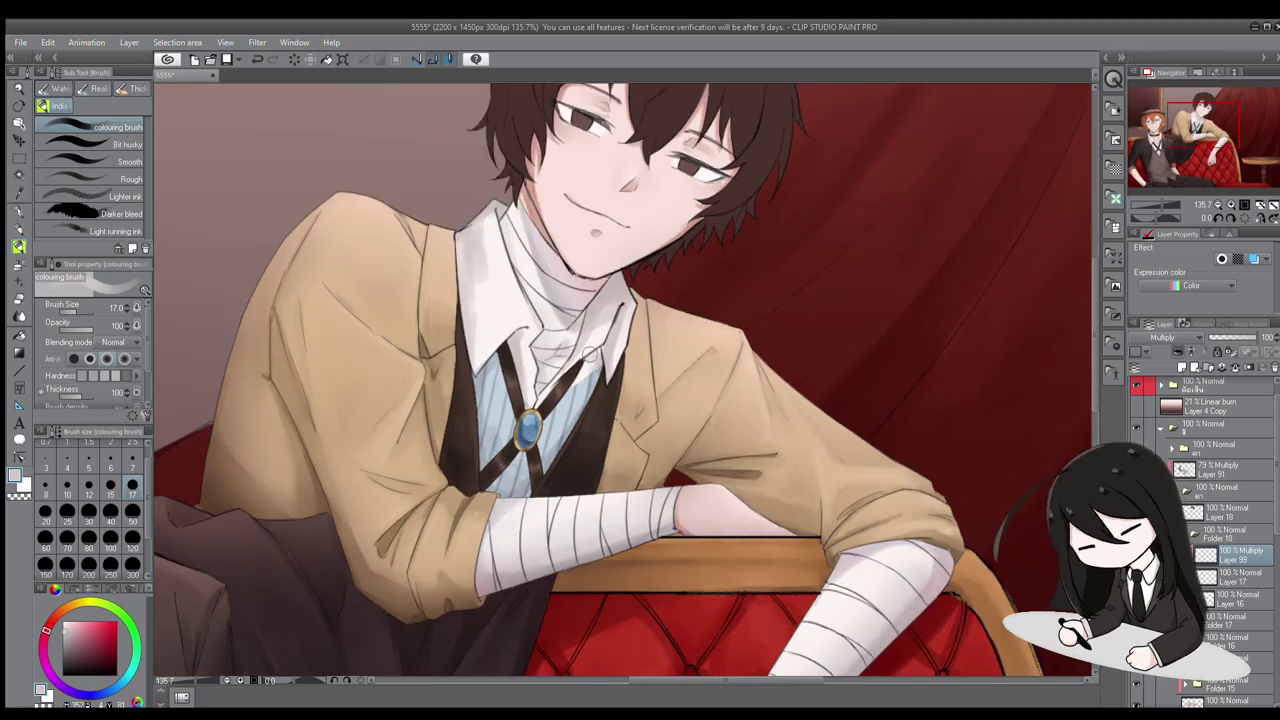
scroll(508, 288, "up", 2)
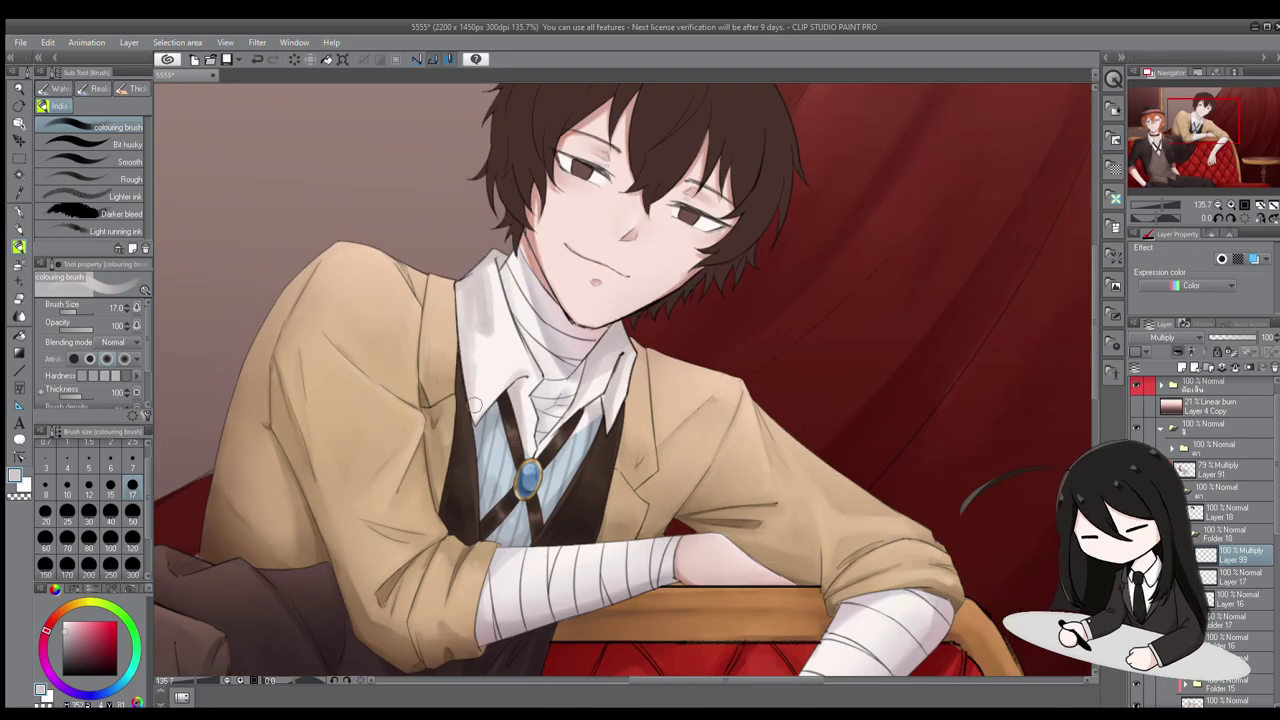
Smooth the dark-haired man's collar shading with the Blend tool at size 17 and clean it up with the Hard eraser
left_click(18, 315)
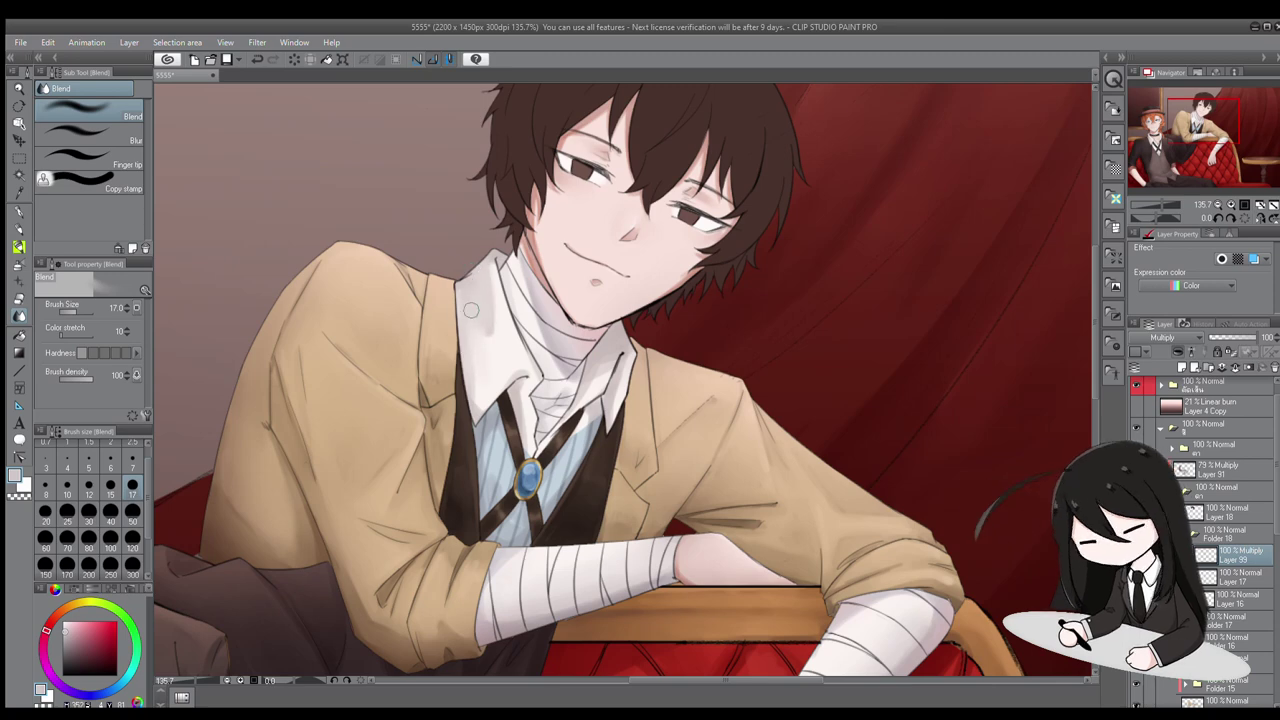
key("e")
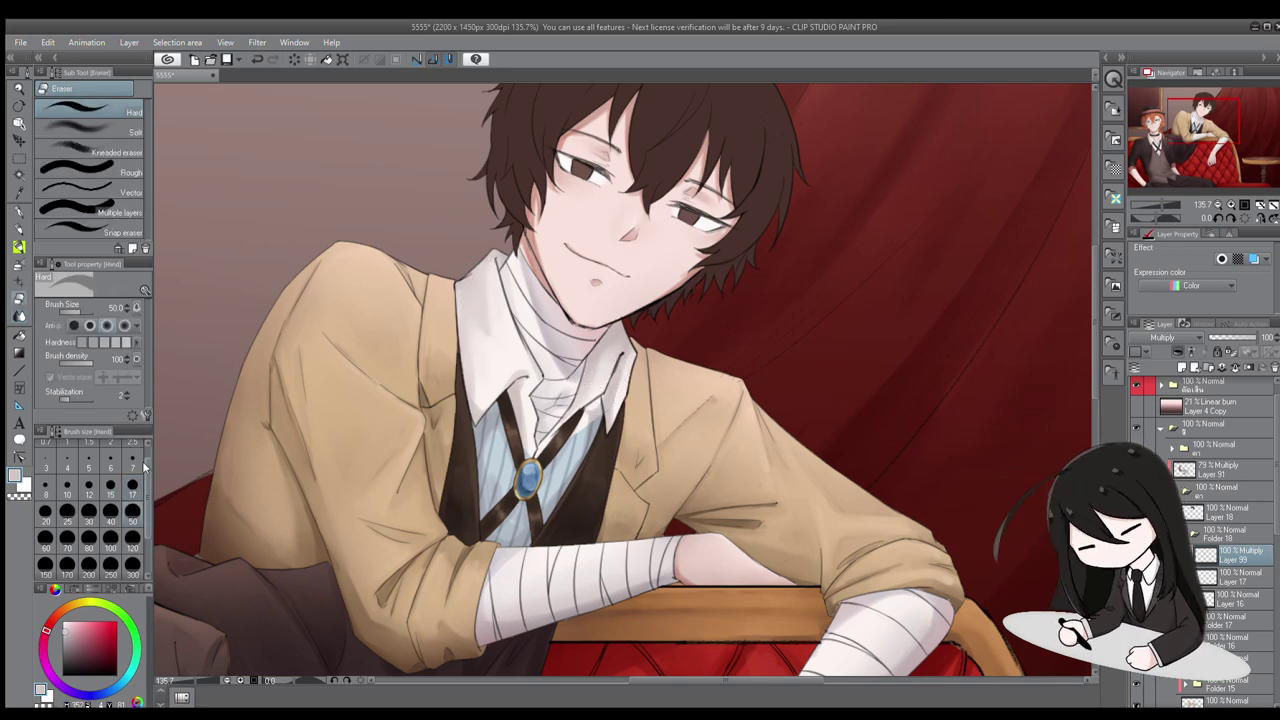
key("j")
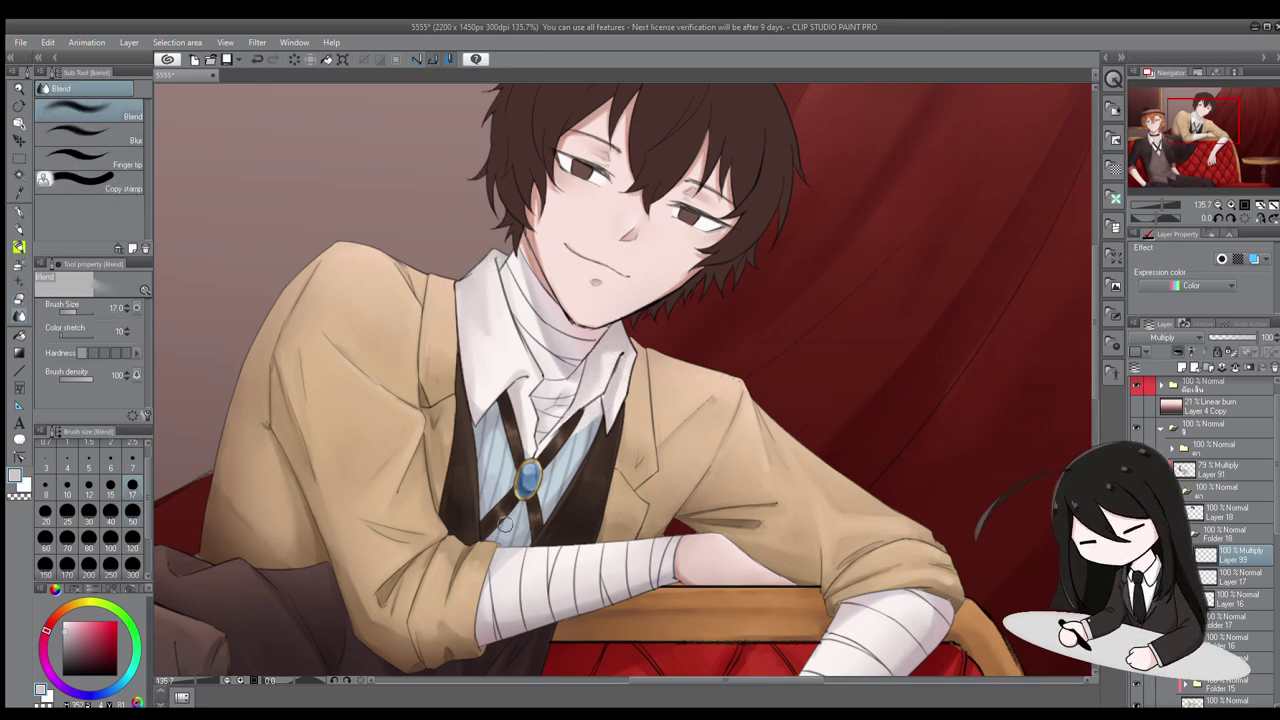
scroll(704, 370, "up", 3)
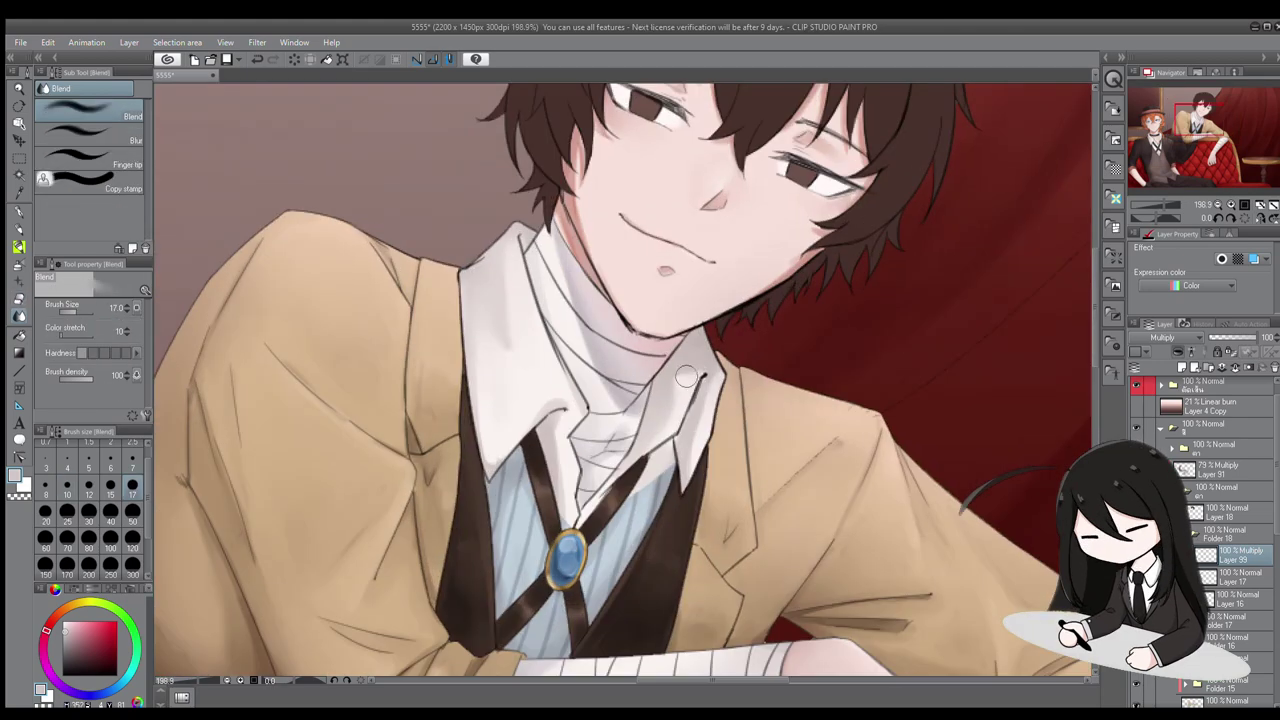
key("b")
key("j")
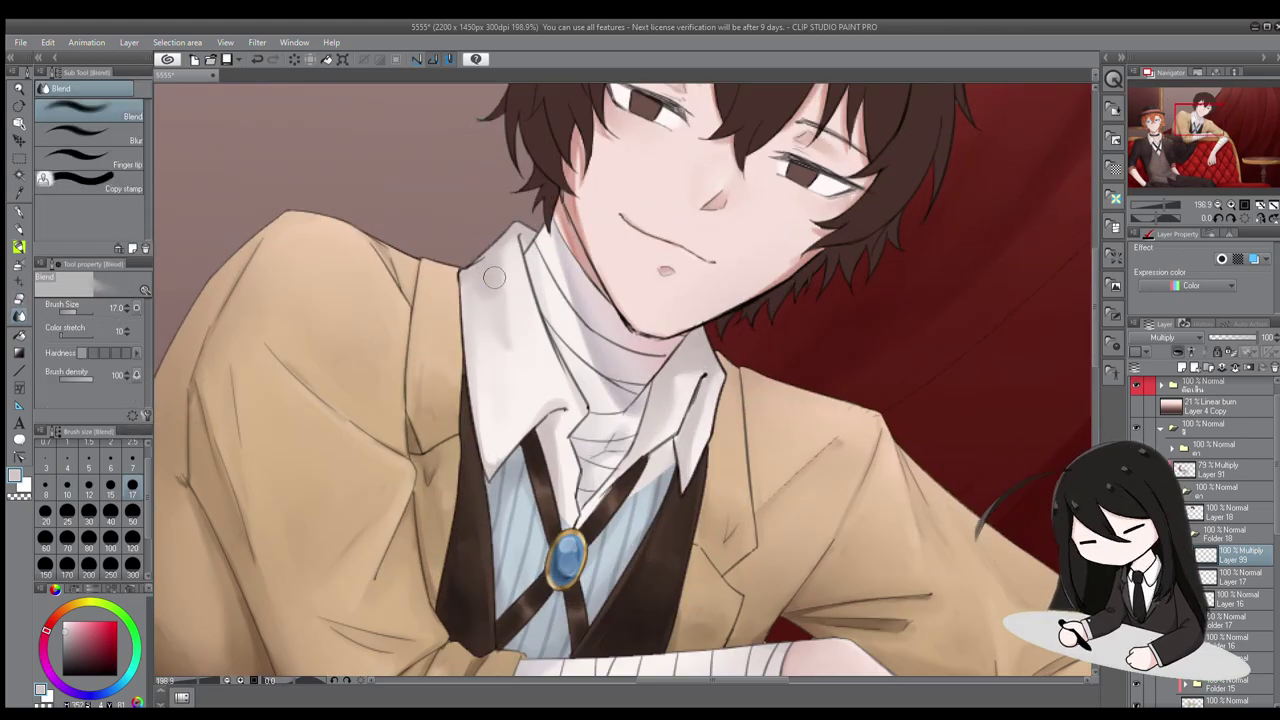
scroll(560, 380, "down", 5)
scroll(600, 300, "up", 4)
scroll(622, 292, "down", 2)
scroll(622, 292, "up", 1)
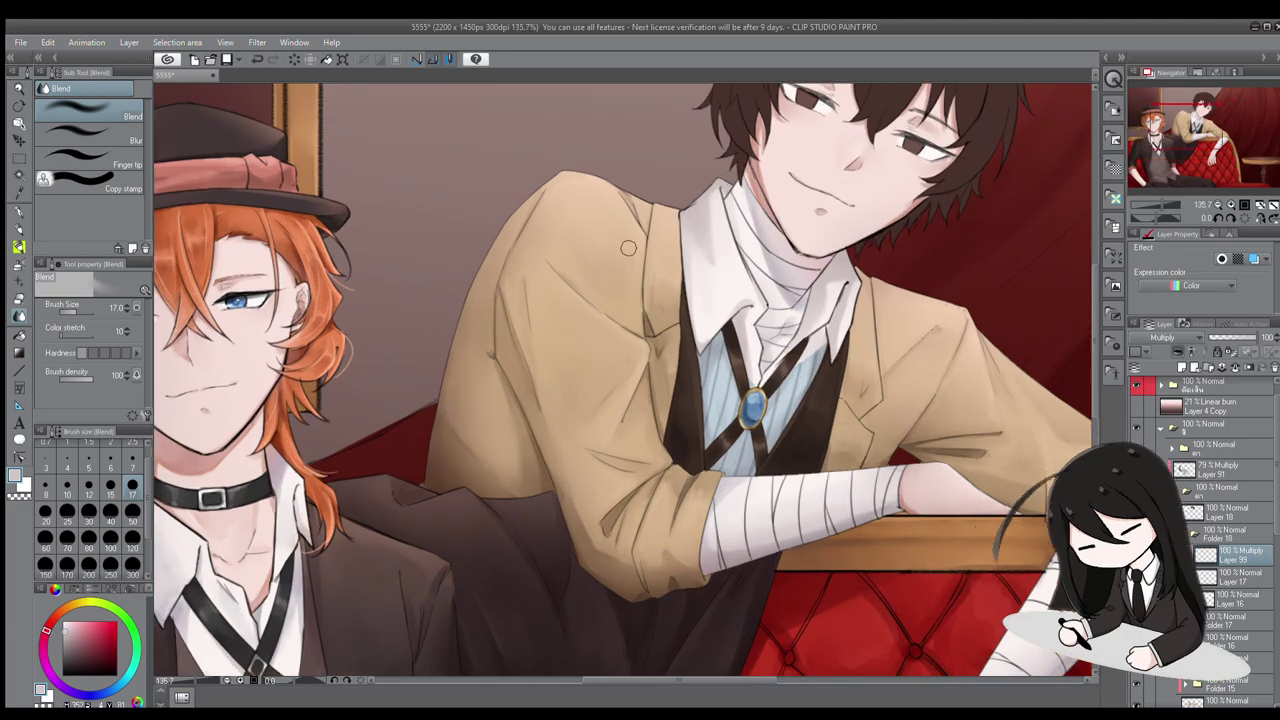
scroll(617, 300, "up", 1)
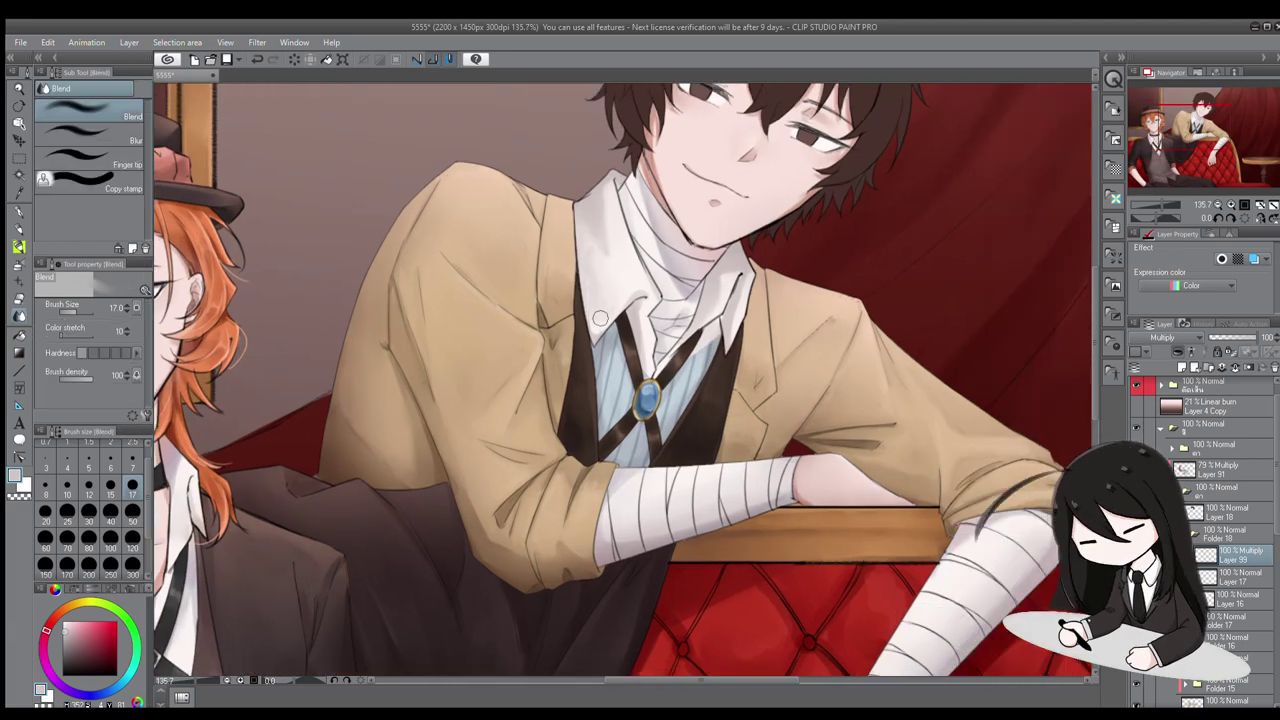
scroll(617, 312, "down", 5)
scroll(650, 252, "up", 4)
scroll(647, 262, "down", 3)
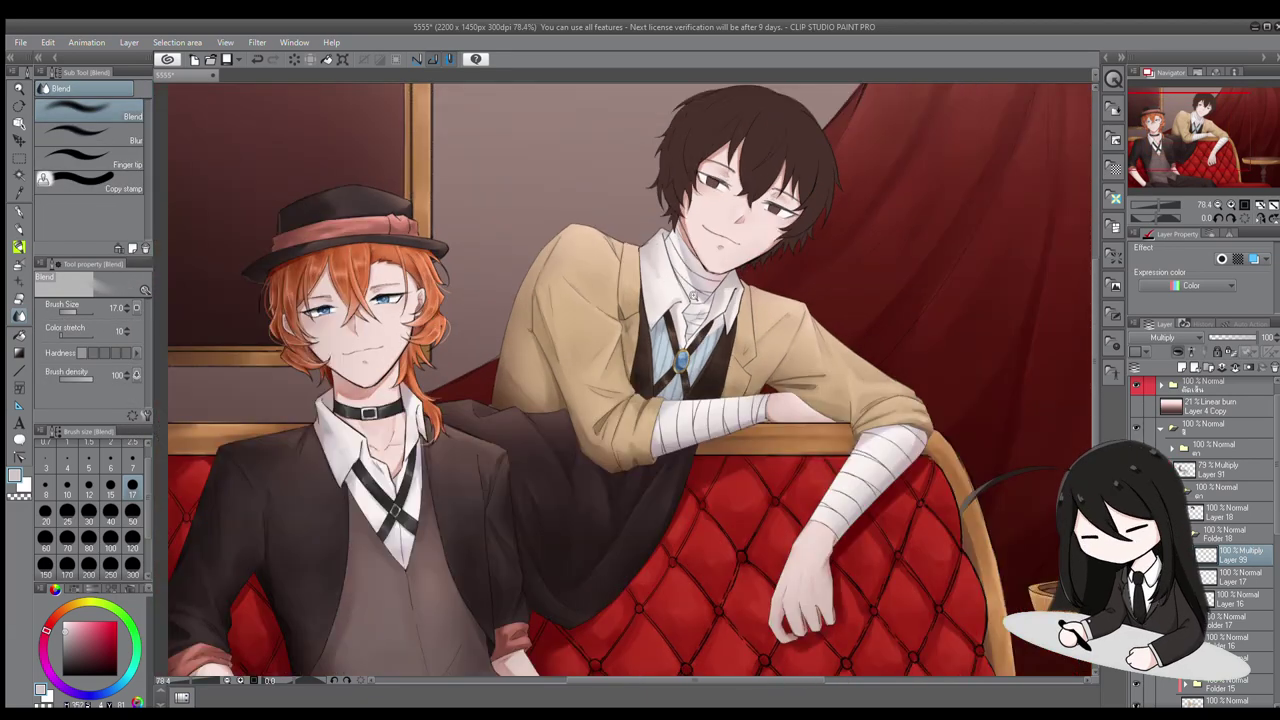
On a new Normal layer above Layer 99, add a muted pink tint to the collar with the Soft airbrush at size 100
scroll(647, 262, "up", 2)
scroll(647, 262, "up", 2)
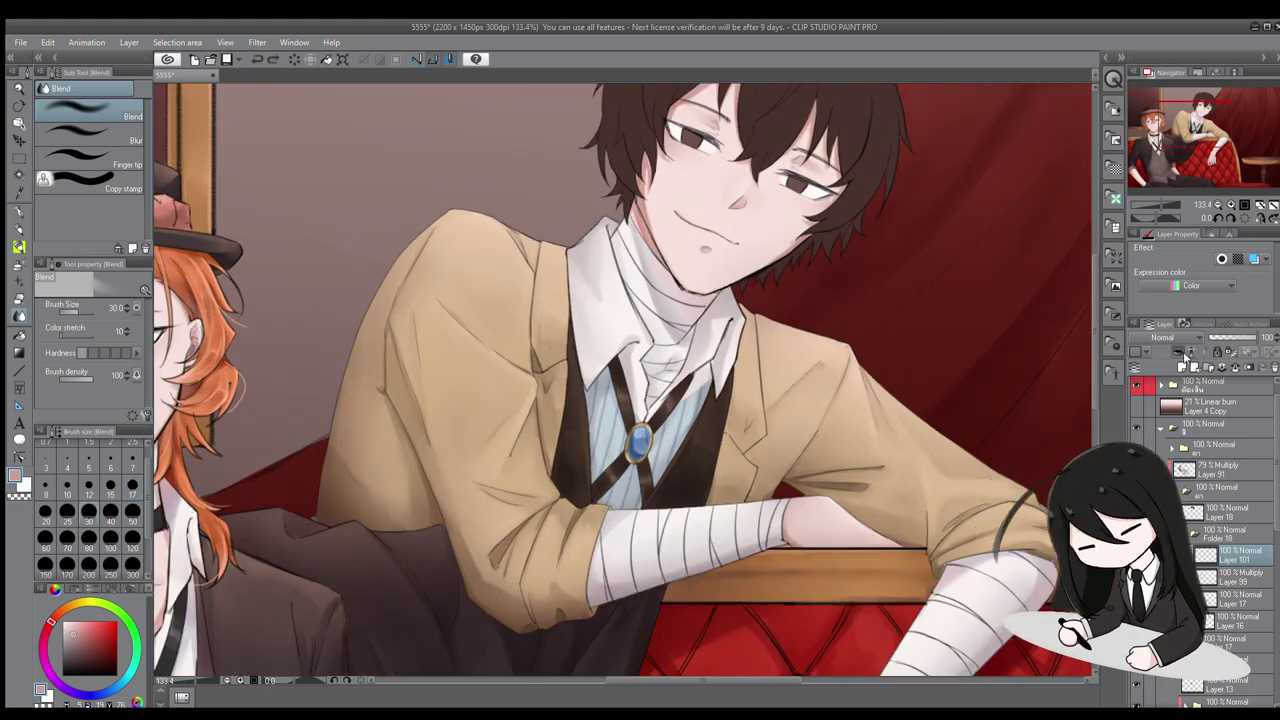
key("b")
mouse_move(582, 302)
left_mouse_down()
mouse_move(782, 282)
mouse_move(560, 320)
left_mouse_up()
key("b")
left_click_drag(668, 218, 936, 120)
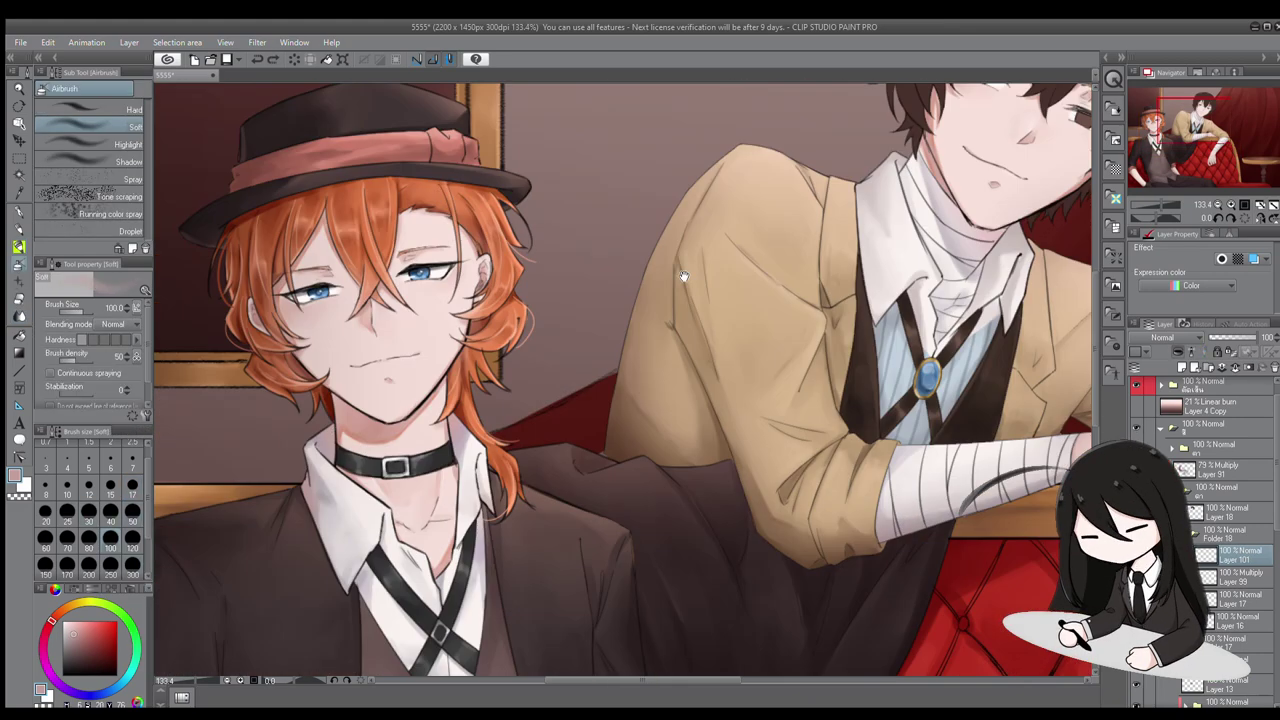
left_click_drag(840, 166, 608, 218)
key("j")
On a new layer in Folder 19, paint very dark brown strands in the dark-haired man's hair with the colouring brush at size 12
scroll(608, 225, "up", 2)
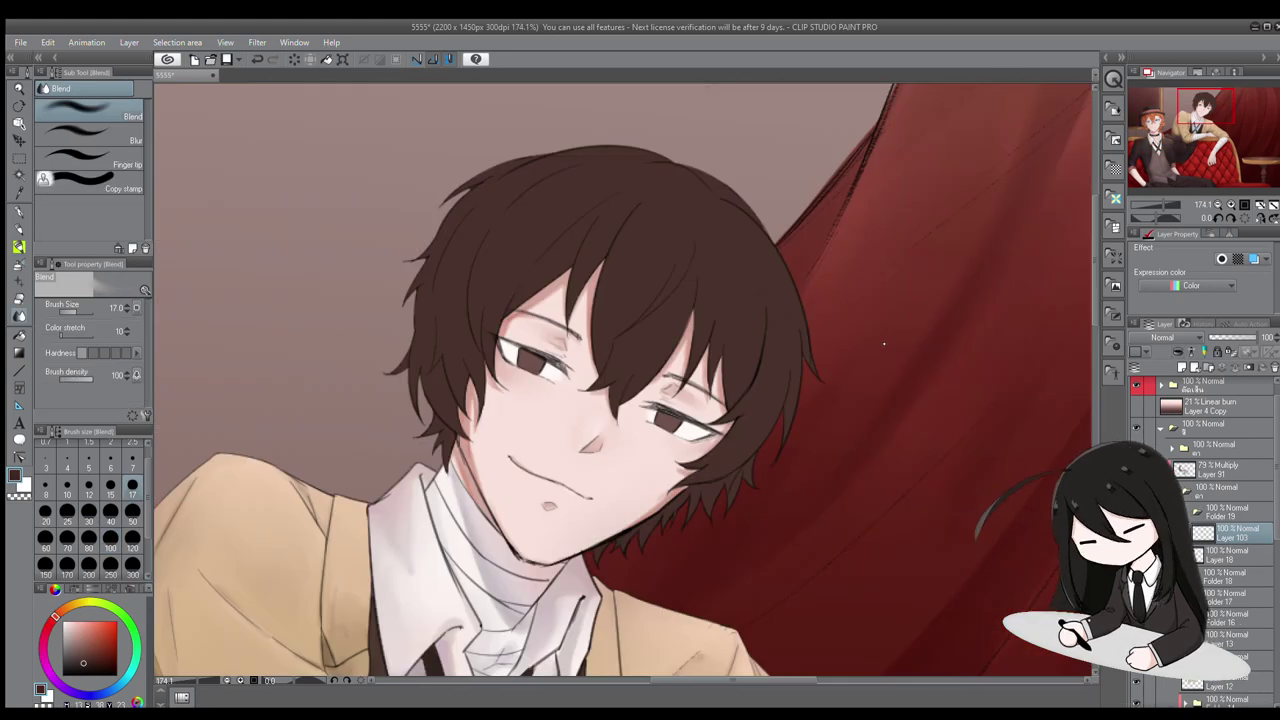
left_click_drag(458, 302, 460, 294)
key("p")
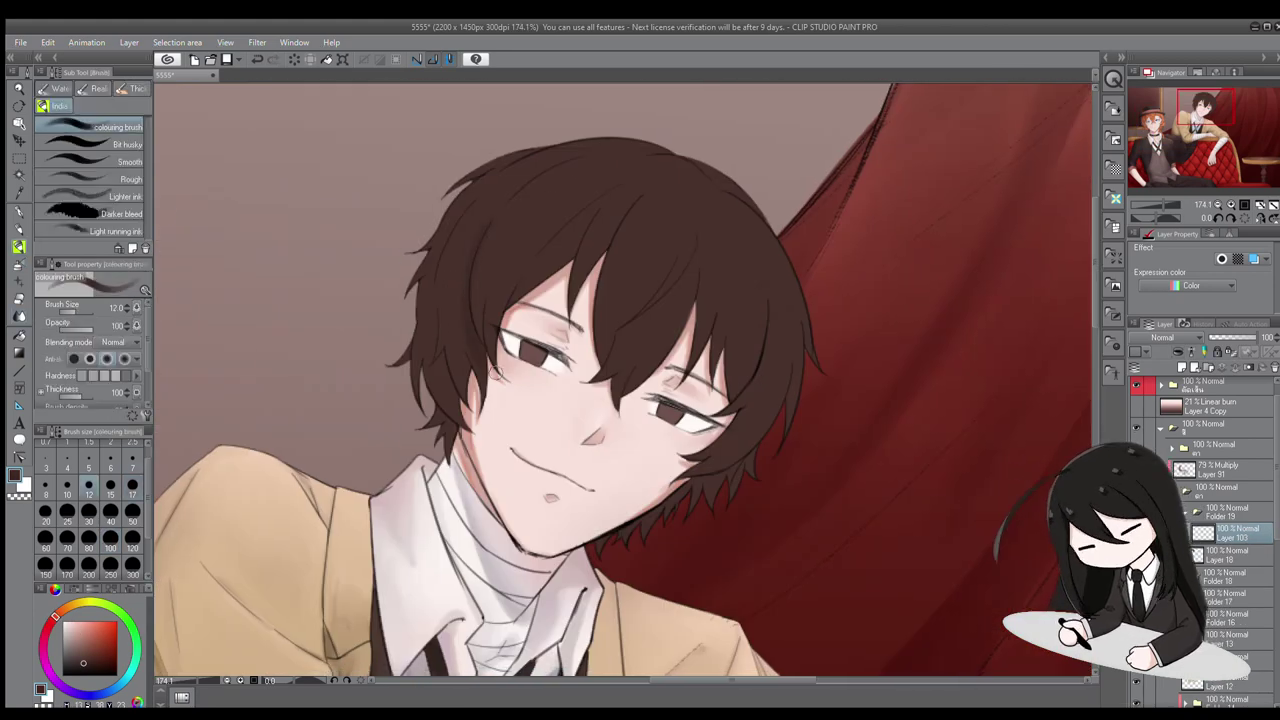
left_click_drag(633, 523, 592, 458)
left_click_drag(673, 424, 693, 509)
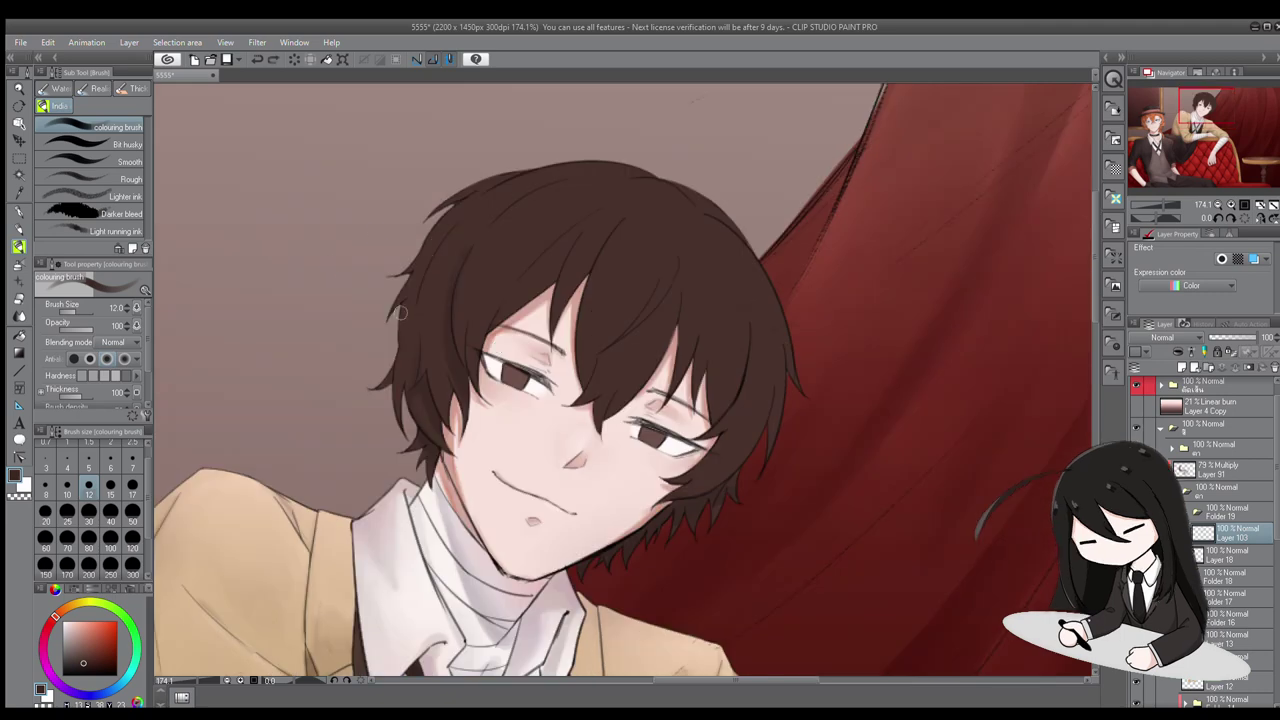
left_click_drag(426, 289, 422, 333)
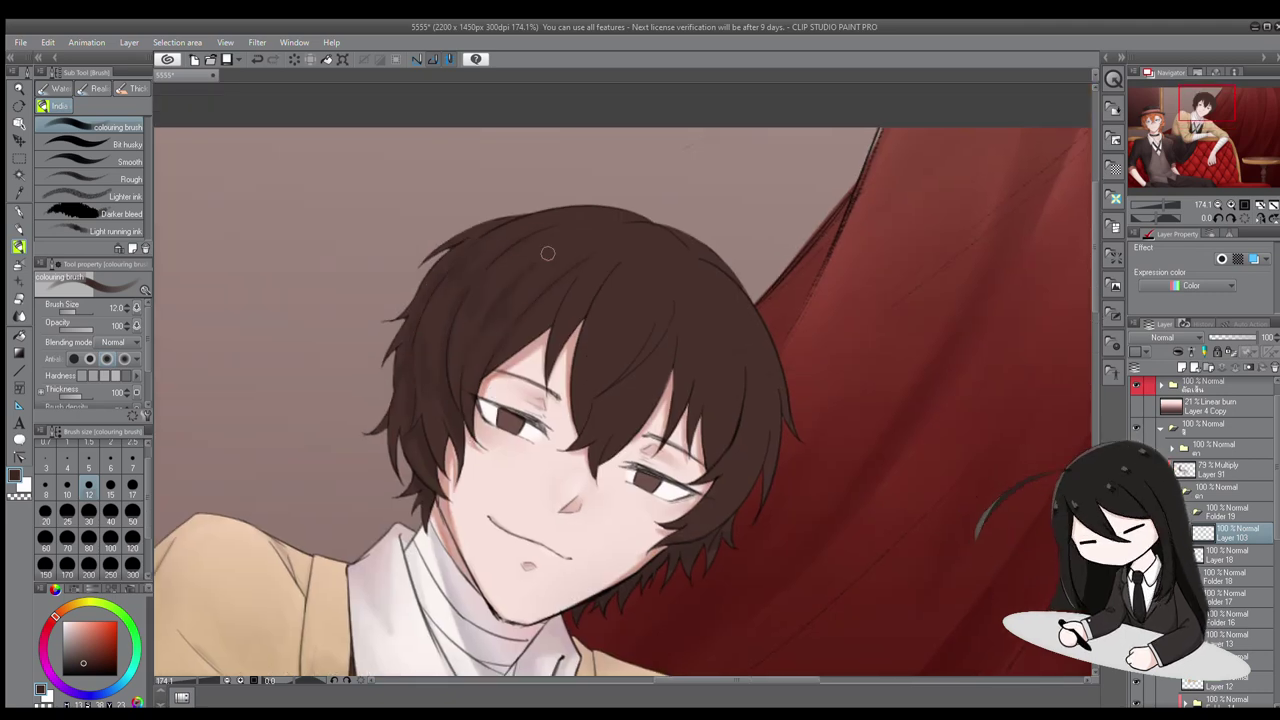
left_click_drag(548, 254, 485, 313)
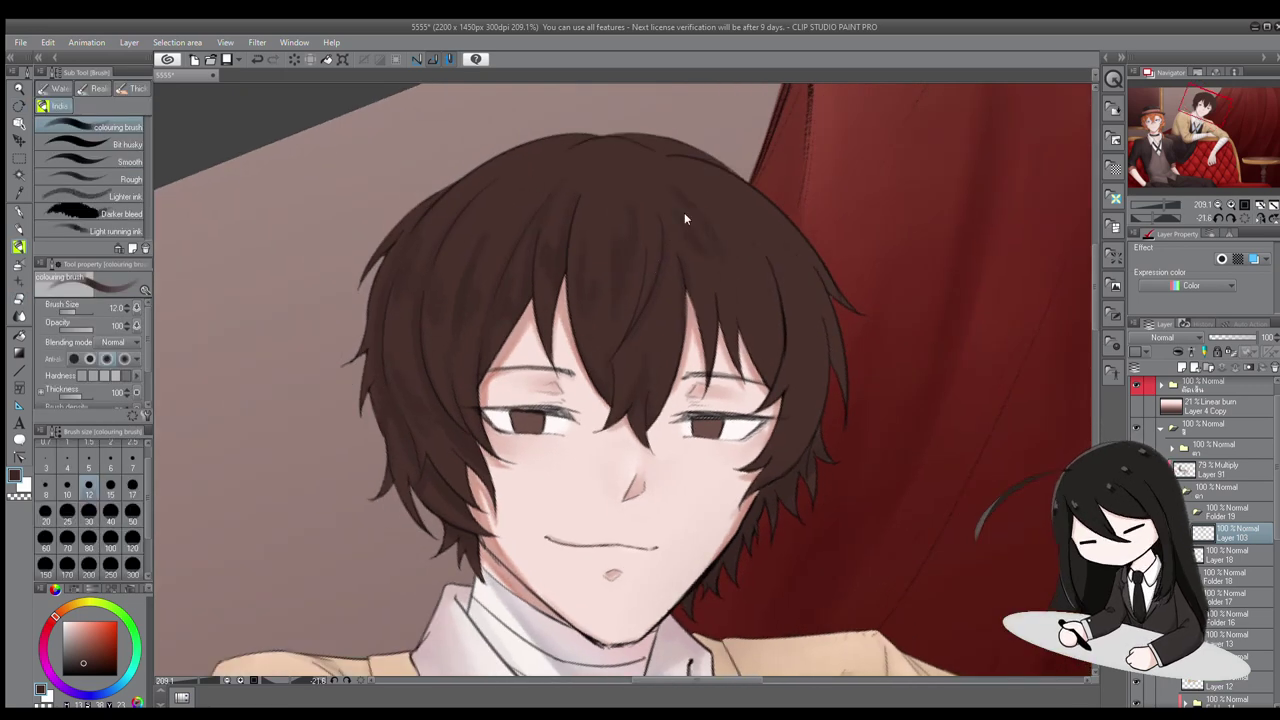
left_click_drag(717, 167, 675, 161)
left_click_drag(797, 377, 485, 188)
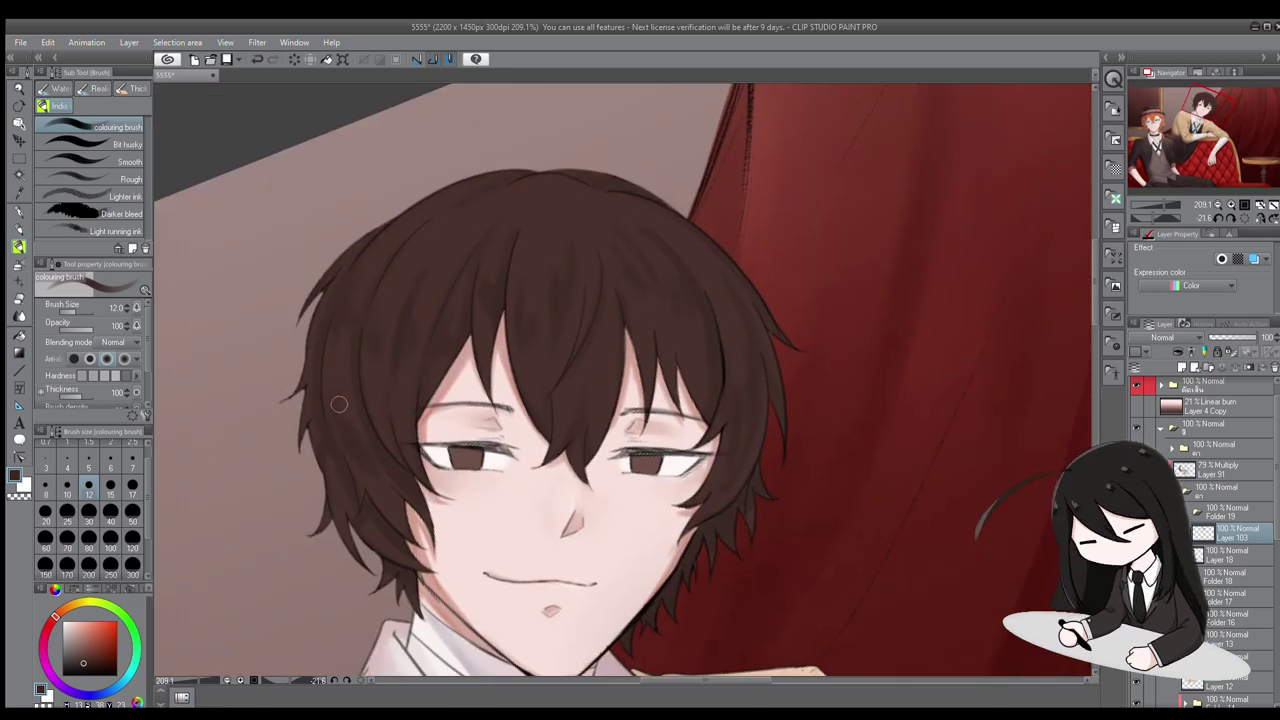
left_click_drag(741, 402, 660, 440)
Blend the dark hair strands at size 10 and add more around the crown with the colouring brush at size 12
key("j")
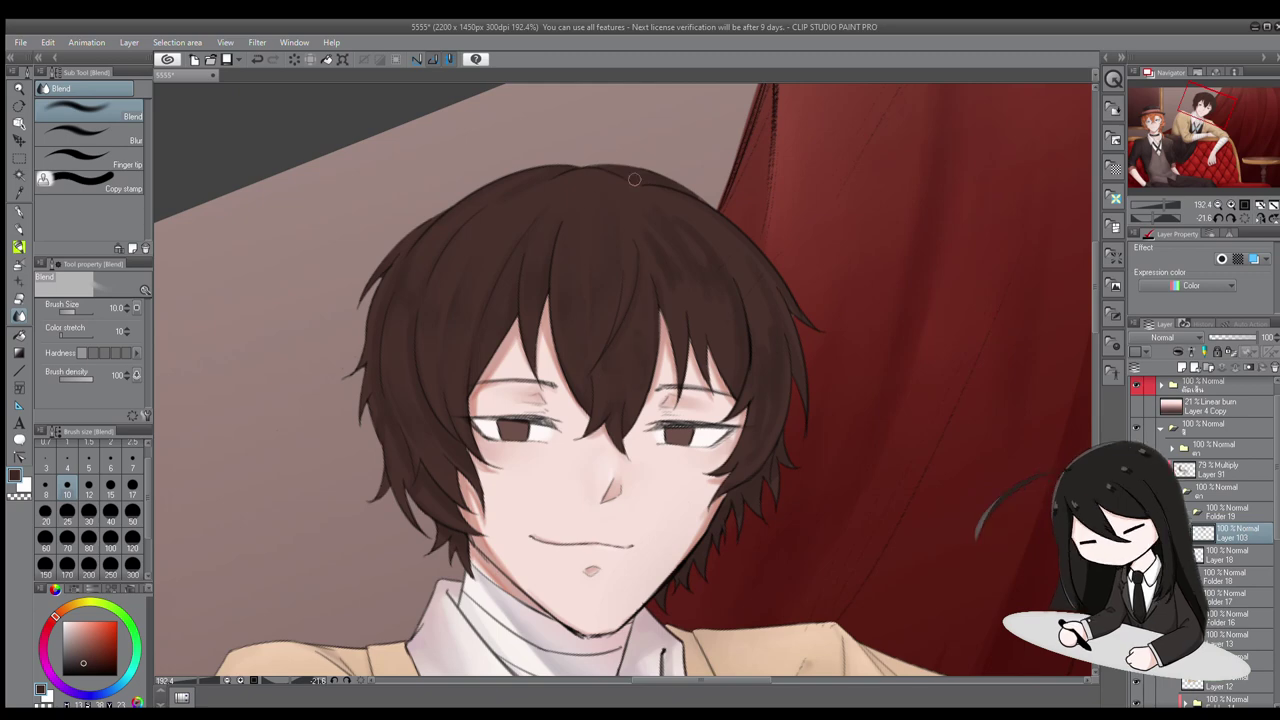
mouse_move(455, 222)
left_mouse_down()
mouse_move(721, 298)
mouse_move(490, 190)
left_mouse_up()
key("b")
key("b")
left_click_drag(343, 565, 666, 223)
key("b")
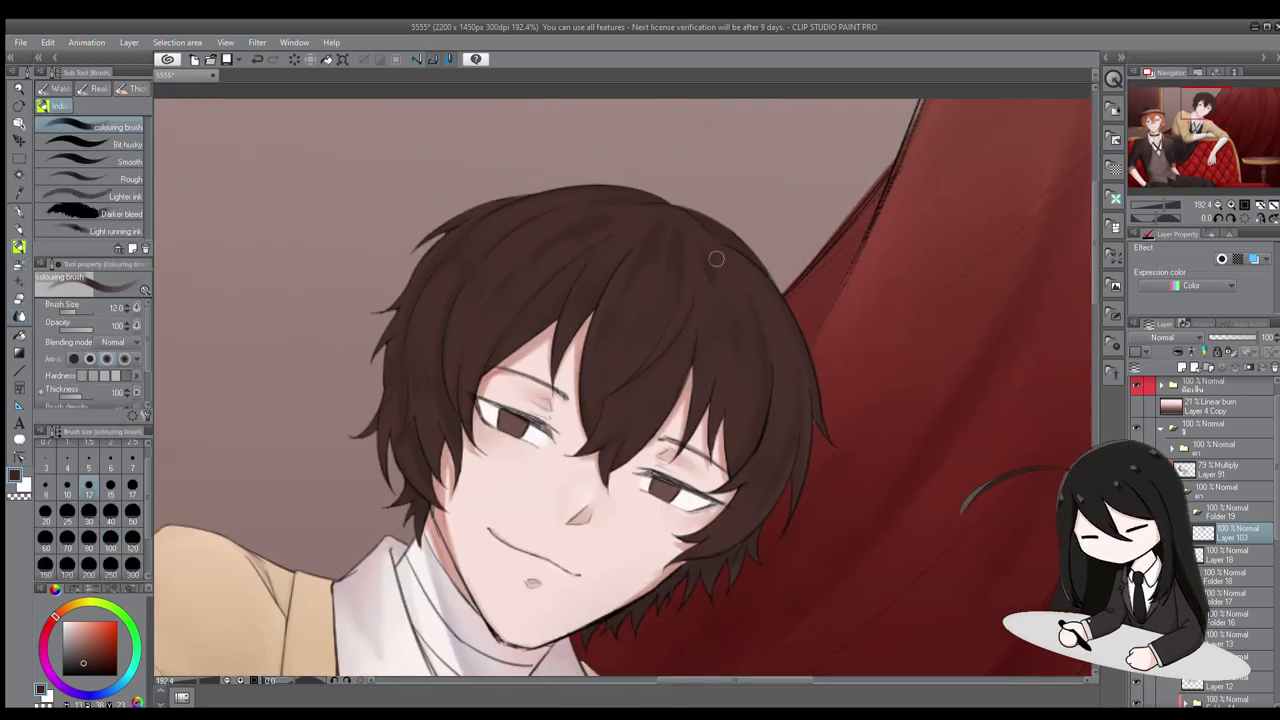
Soften the dark strands around the dark-haired man's crown with the Blend tool at size 10, touching up with the colouring brush
key("j")
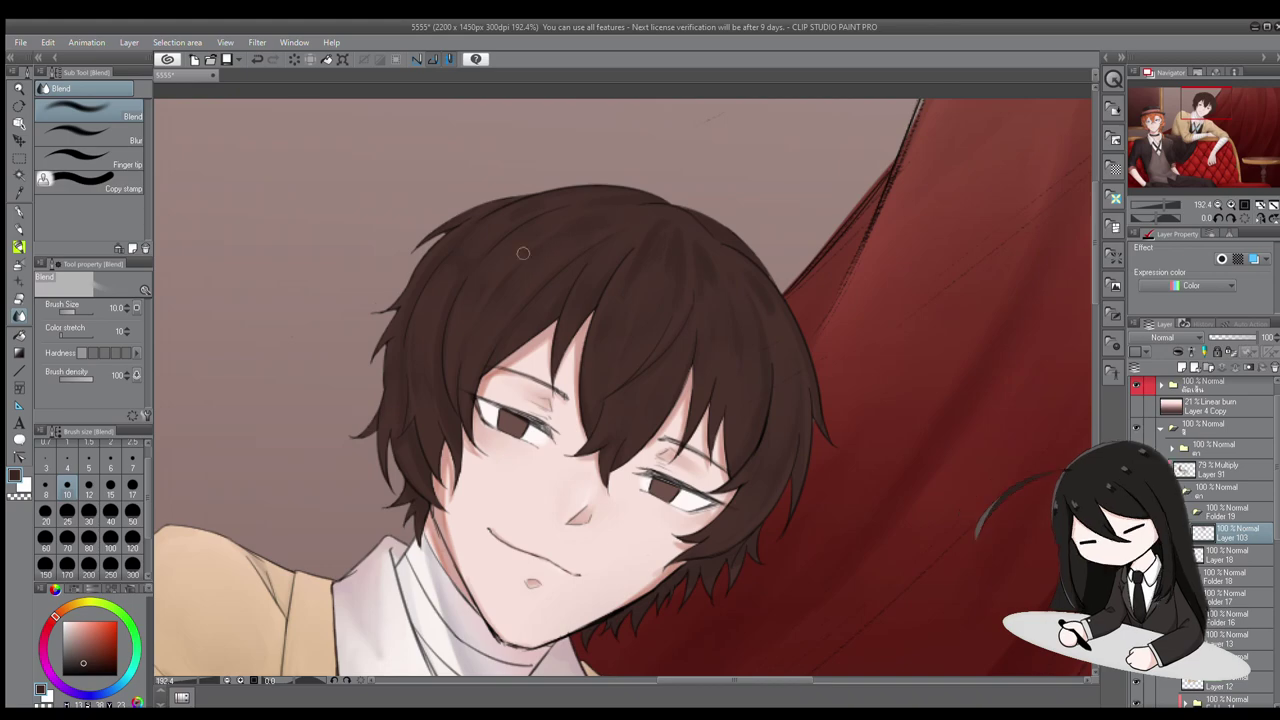
key("b")
key("j")
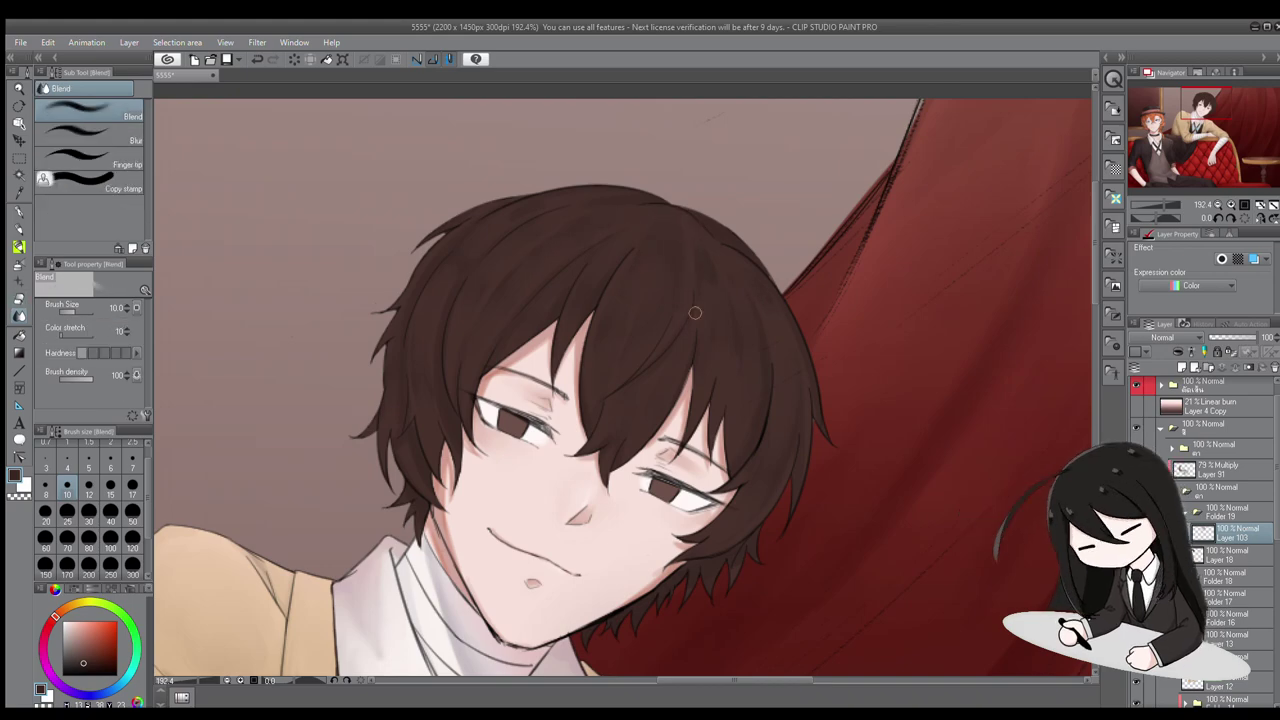
left_click_drag(695, 313, 680, 330)
scroll(680, 330, "down", 2)
key("e")
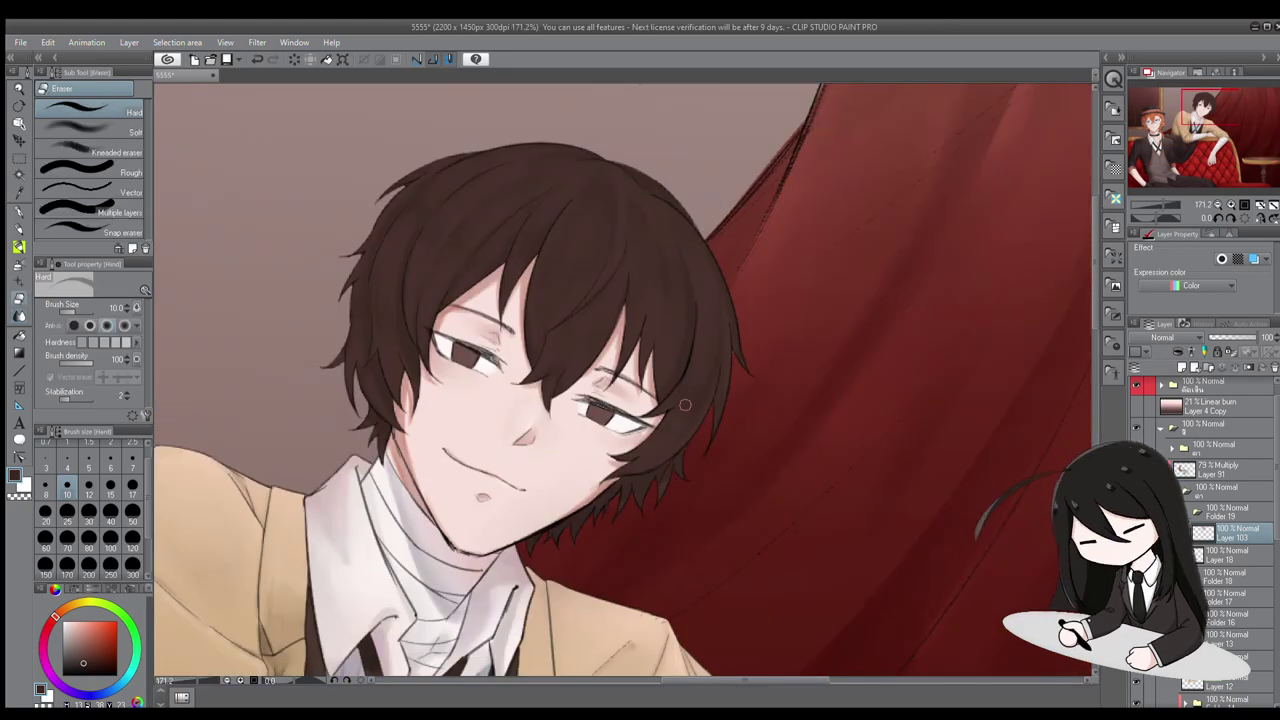
On a new layer above Layer 103, spray a pale peach glow over the dark-haired man's fringe with the Soft airbrush at size 170
scroll(685, 404, "down", 1)
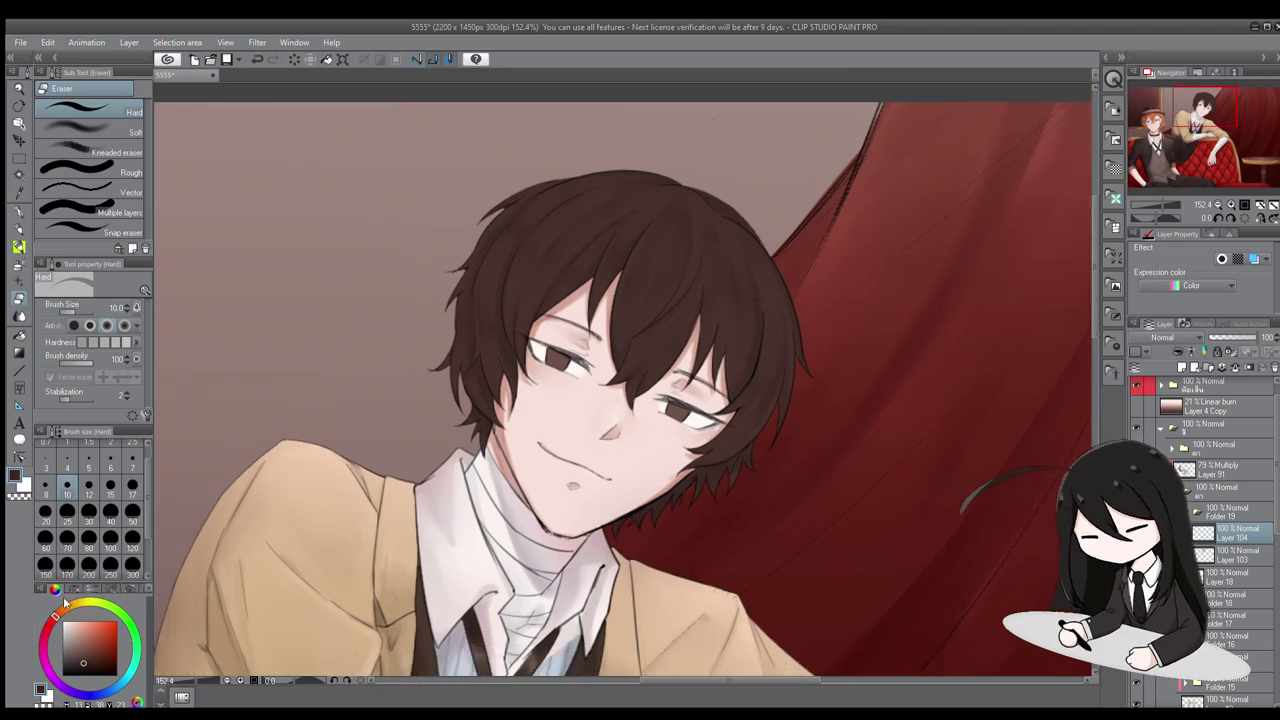
left_click(65, 590)
key("b")
scroll(750, 224, "down", 8)
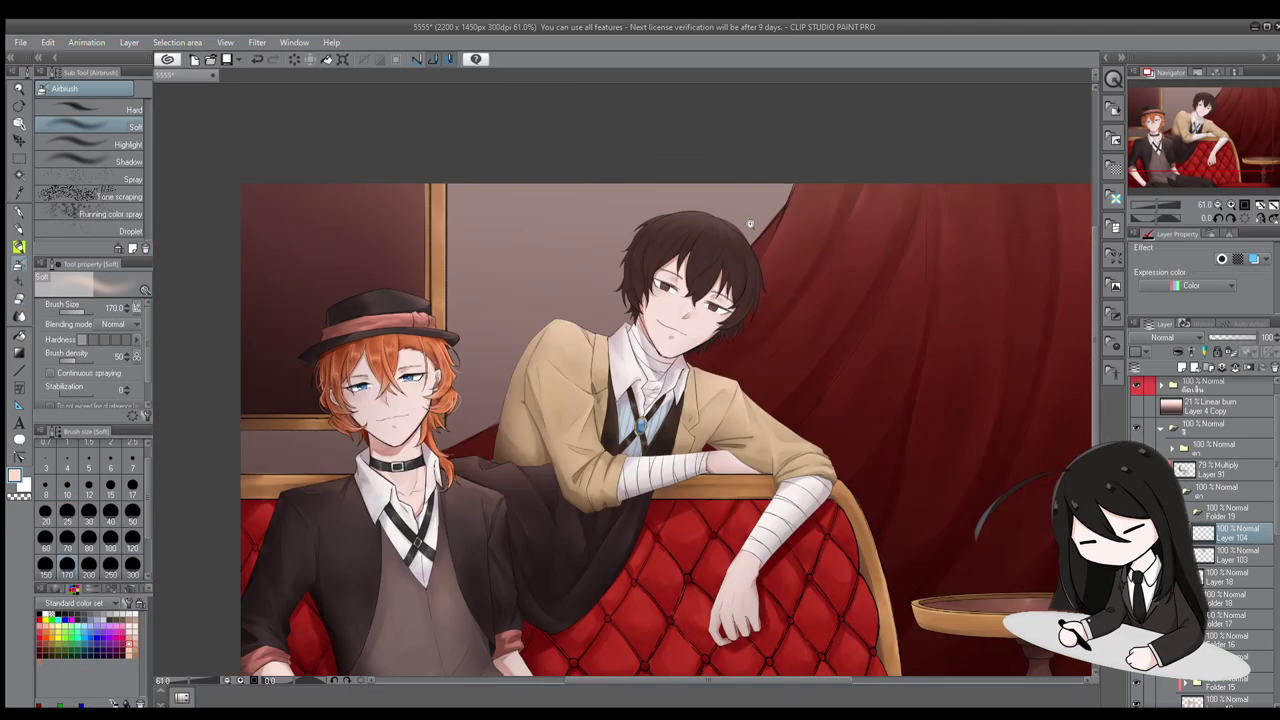
scroll(750, 224, "up", 4)
scroll(760, 220, "down", 3)
scroll(720, 260, "up", 4)
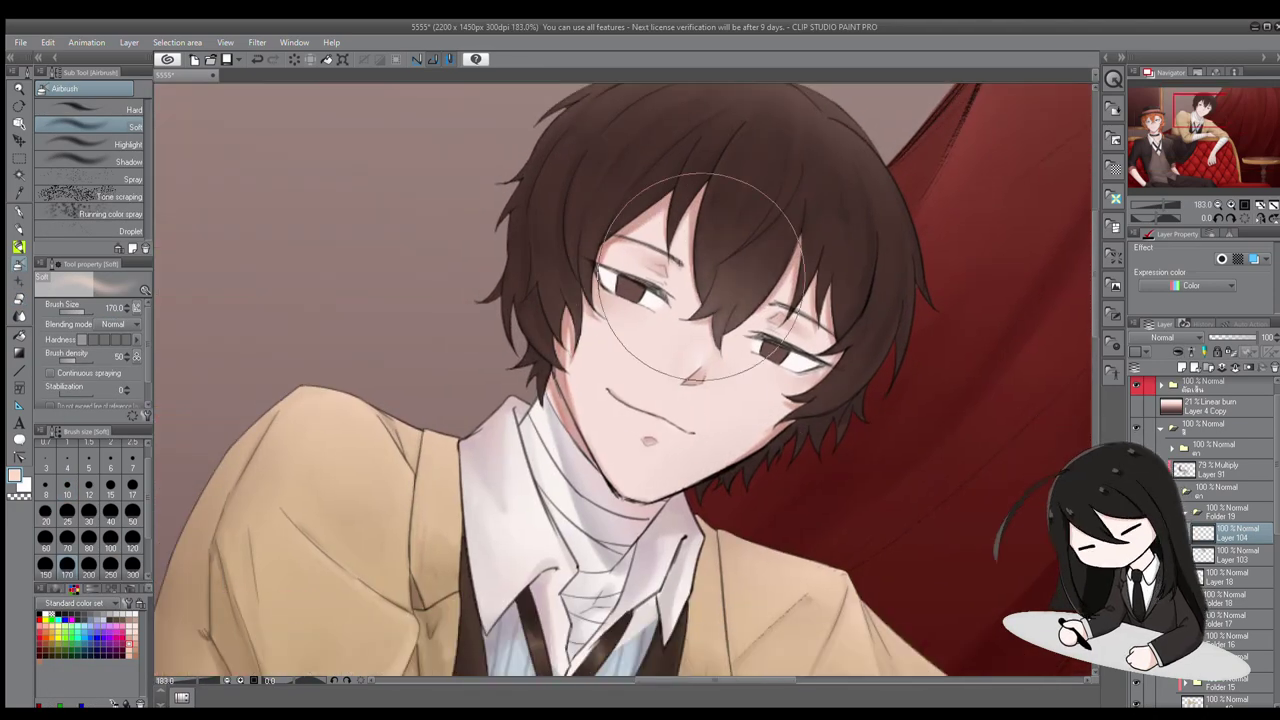
scroll(700, 278, "down", 4)
scroll(857, 263, "up", 5)
scroll(600, 200, "up", 2)
On a new layer between Layers 103 and 104, paint very dark brown patches along the fringe and side hair with the colouring brush at size 10
left_click(52, 590)
key("b")
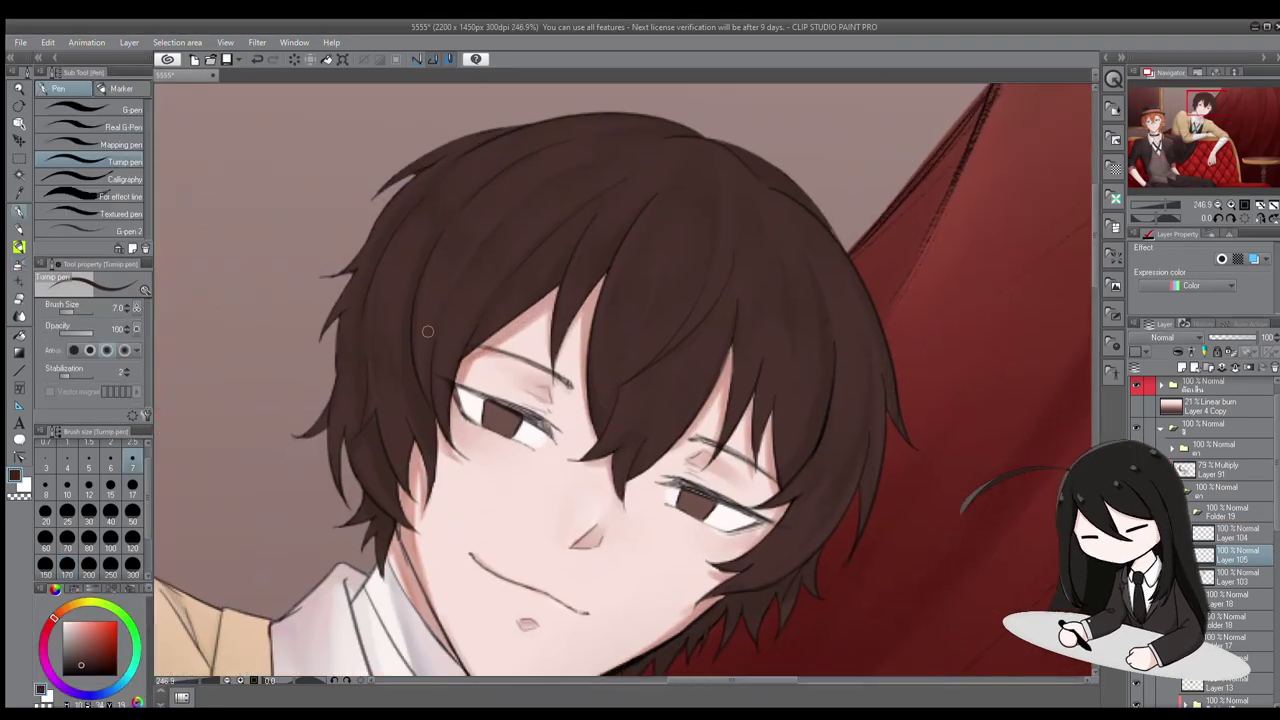
left_click_drag(413, 358, 393, 340)
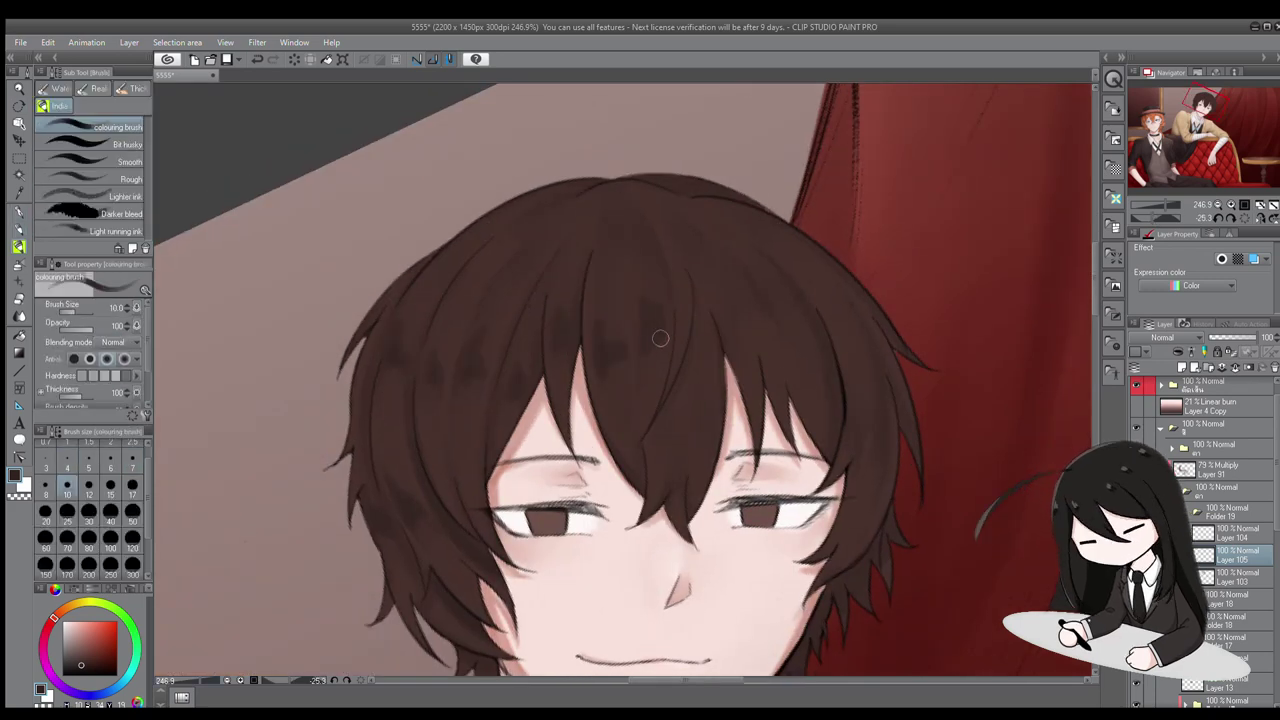
left_click_drag(474, 509, 414, 403)
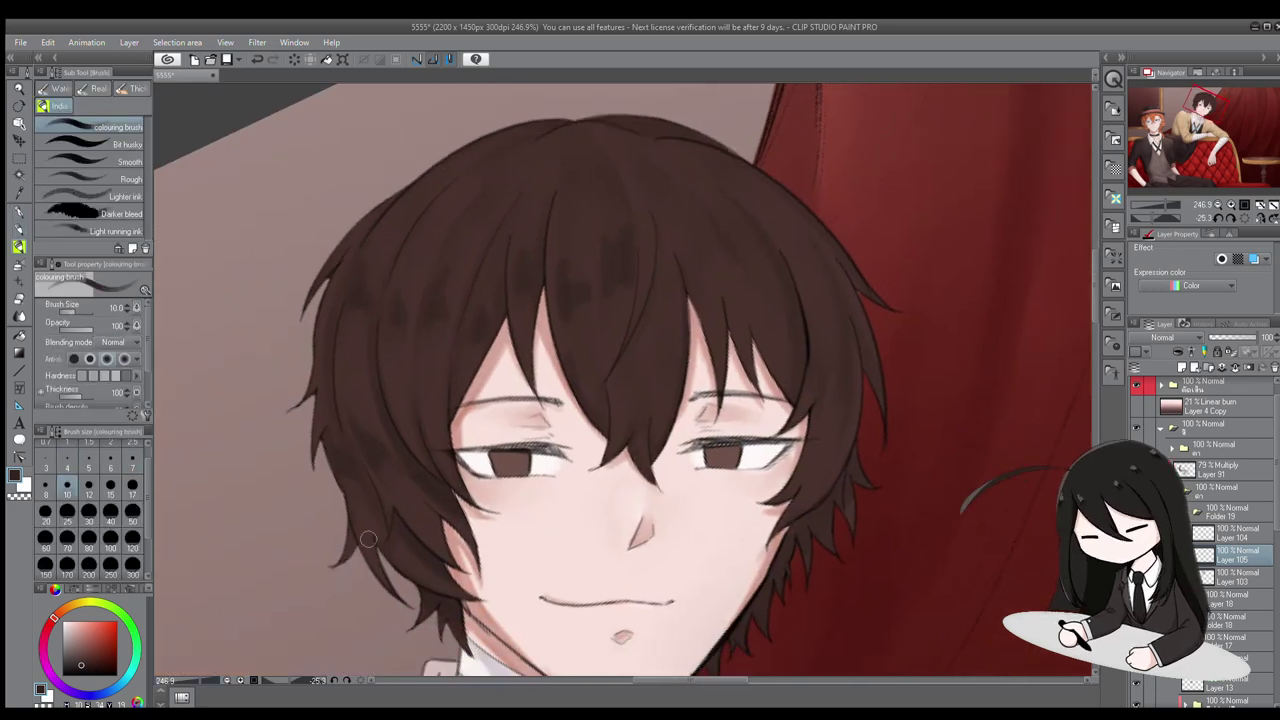
left_click_drag(322, 455, 817, 380)
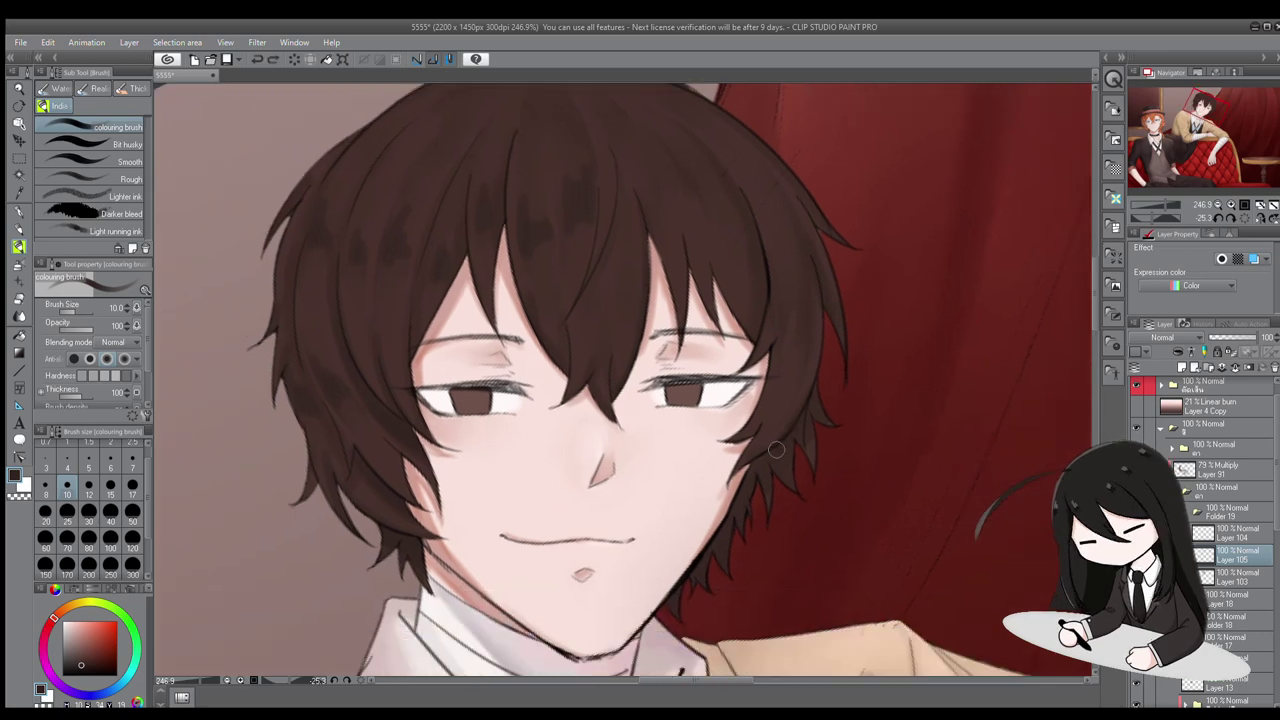
Add more very dark brown patches to the dark-haired man's crown and far-side hair with the colouring brush at size 10
left_click_drag(701, 566, 706, 631)
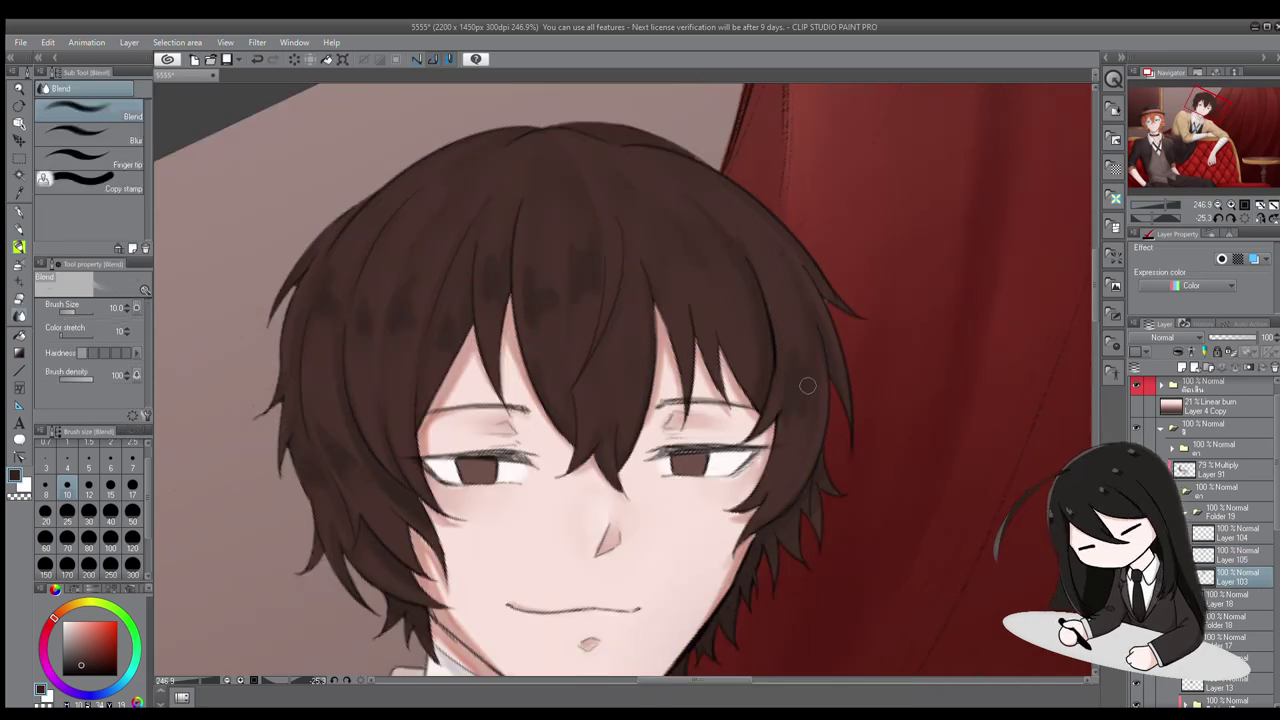
left_click_drag(483, 163, 497, 207)
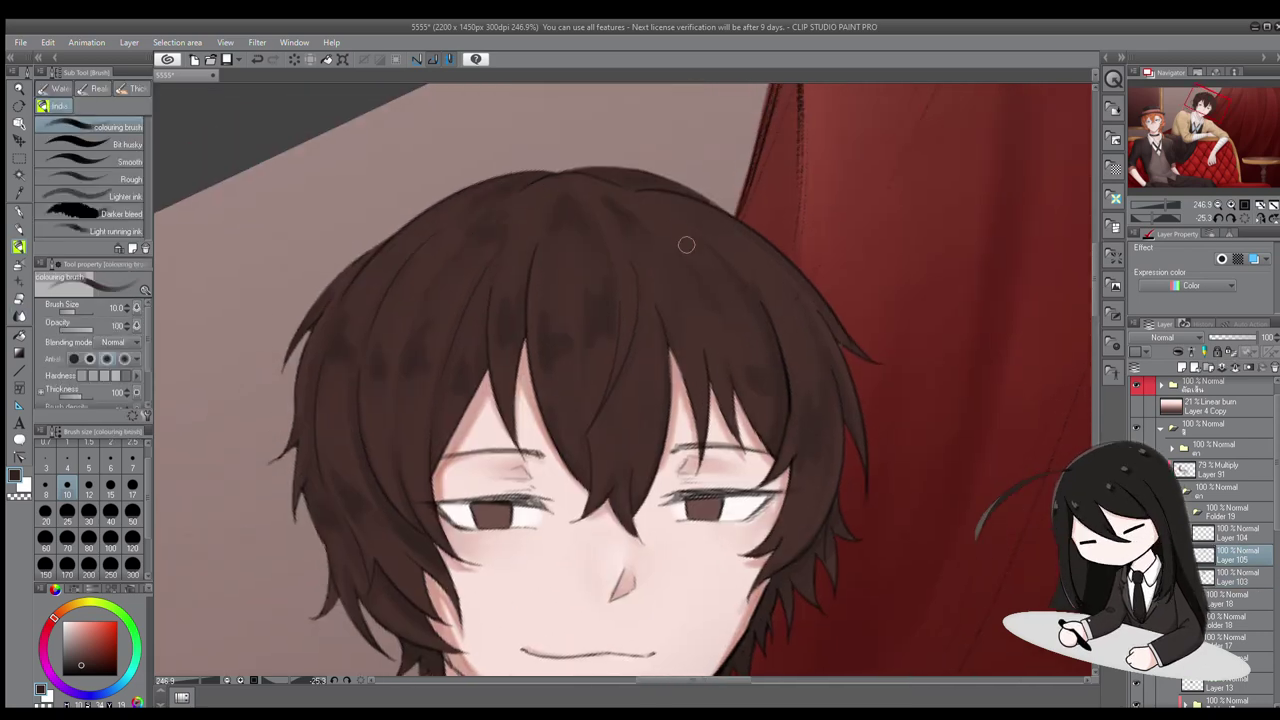
scroll(641, 321, "down", 2)
scroll(683, 208, "down", 1)
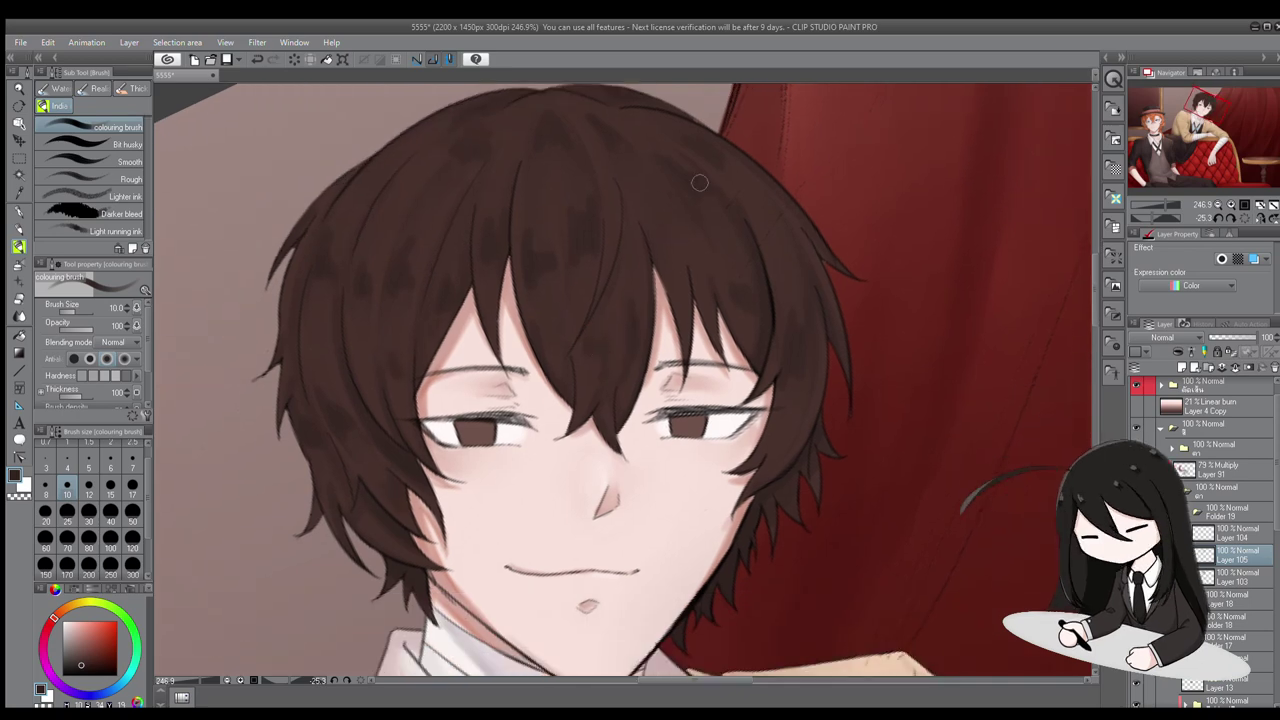
left_click_drag(760, 192, 786, 188)
Smooth the dark patches on Layer 105 into the dark-haired man's hair with the Blend tool at size 10, adding small colouring-brush touches
key("j")
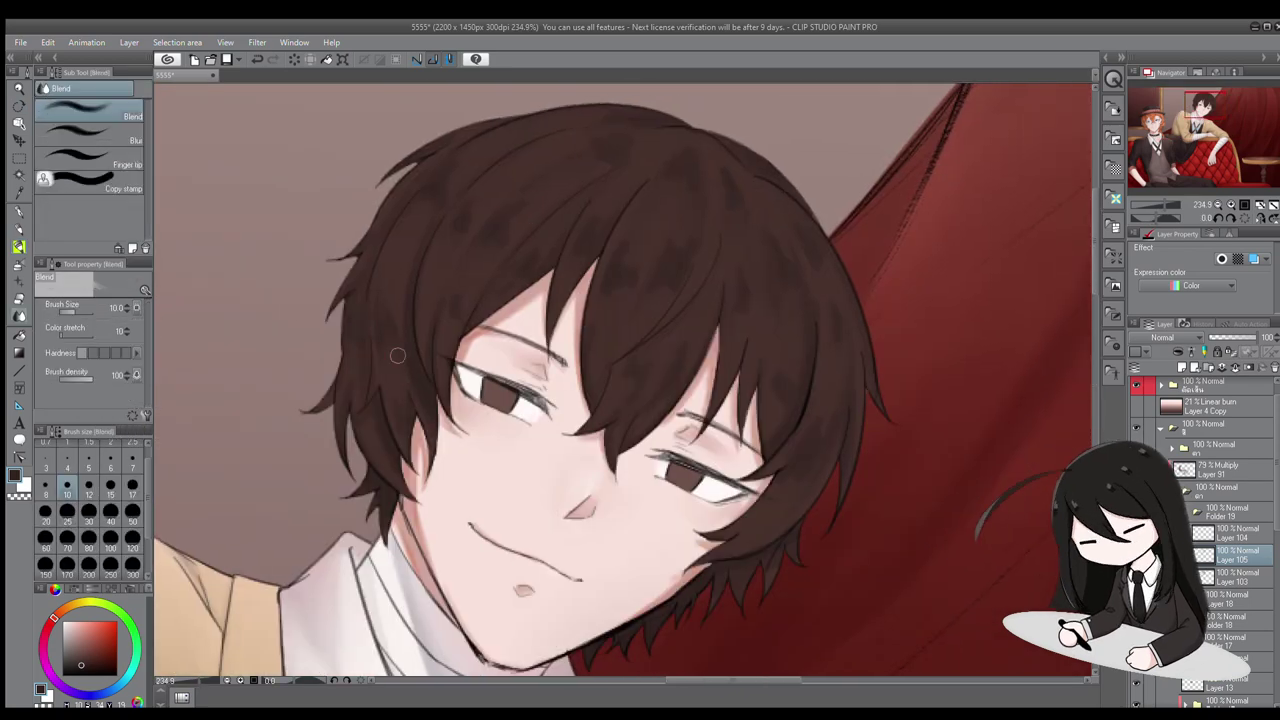
scroll(432, 224, "up", 2)
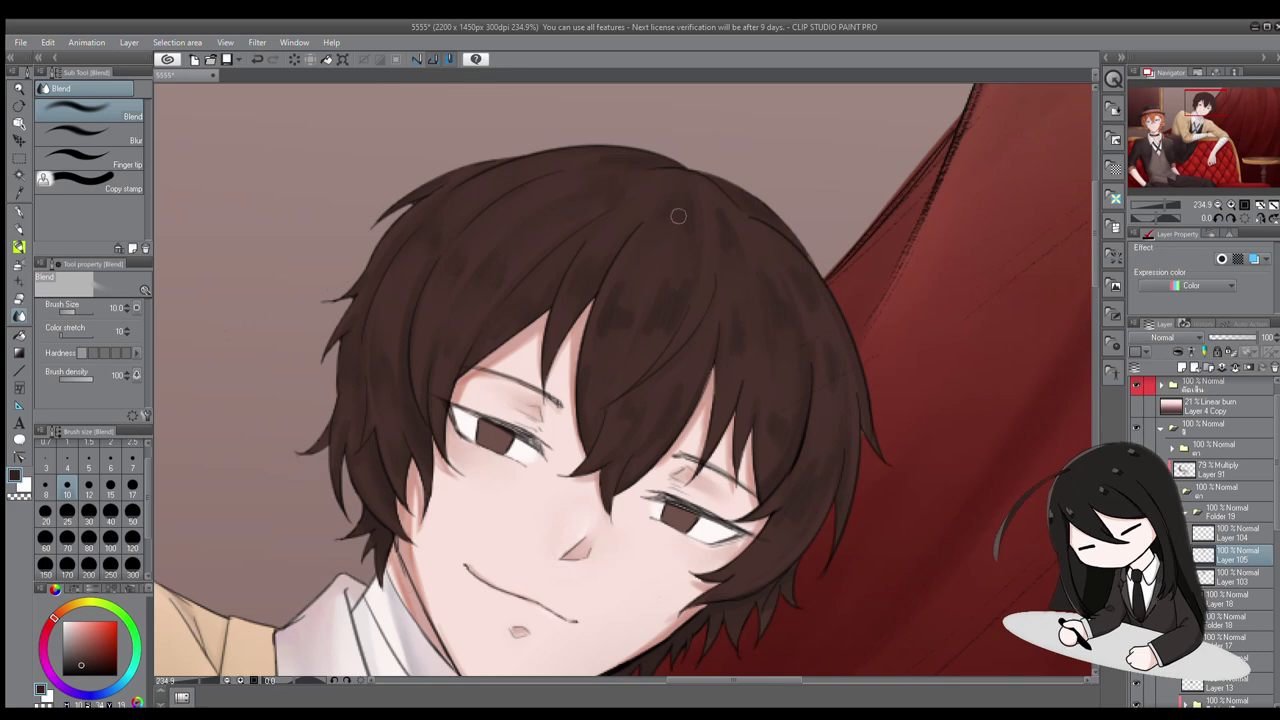
scroll(720, 172, "down", 2)
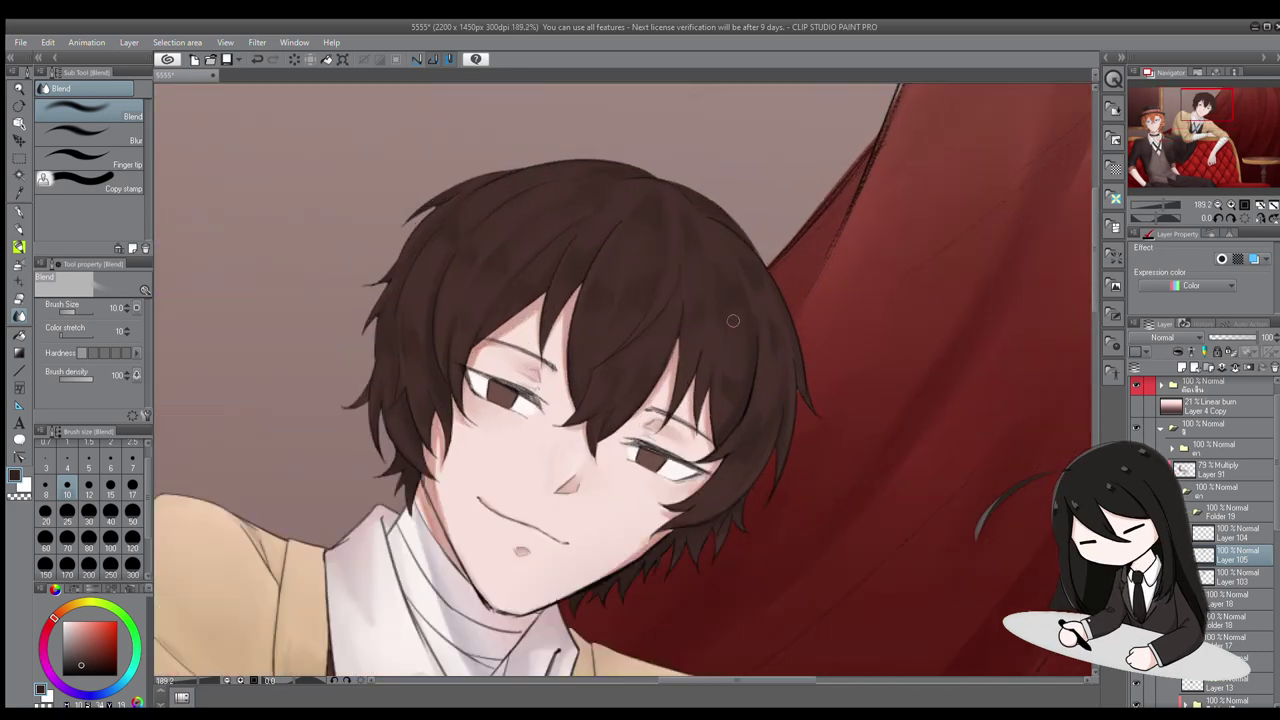
key("b")
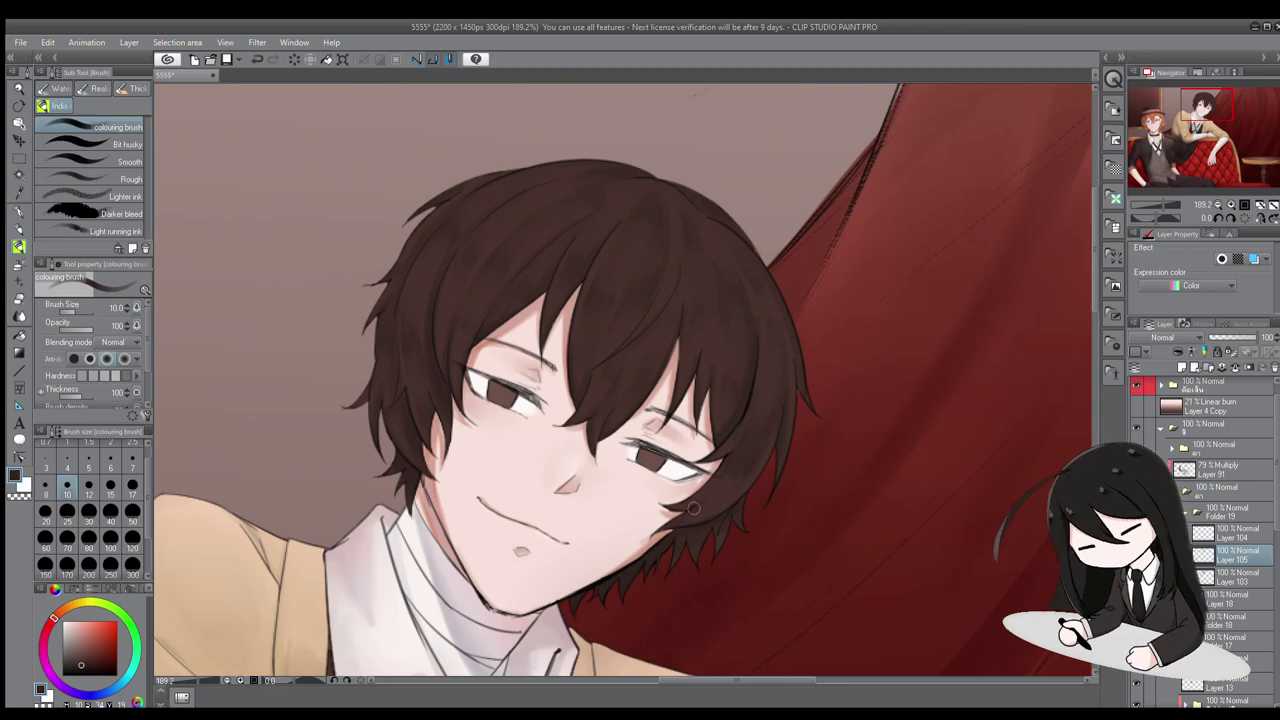
key("j")
Lower the opacity of the peach glow on Layer 104 to 64%
scroll(693, 508, "down", 5)
scroll(640, 380, "up", 4)
left_click(1230, 532)
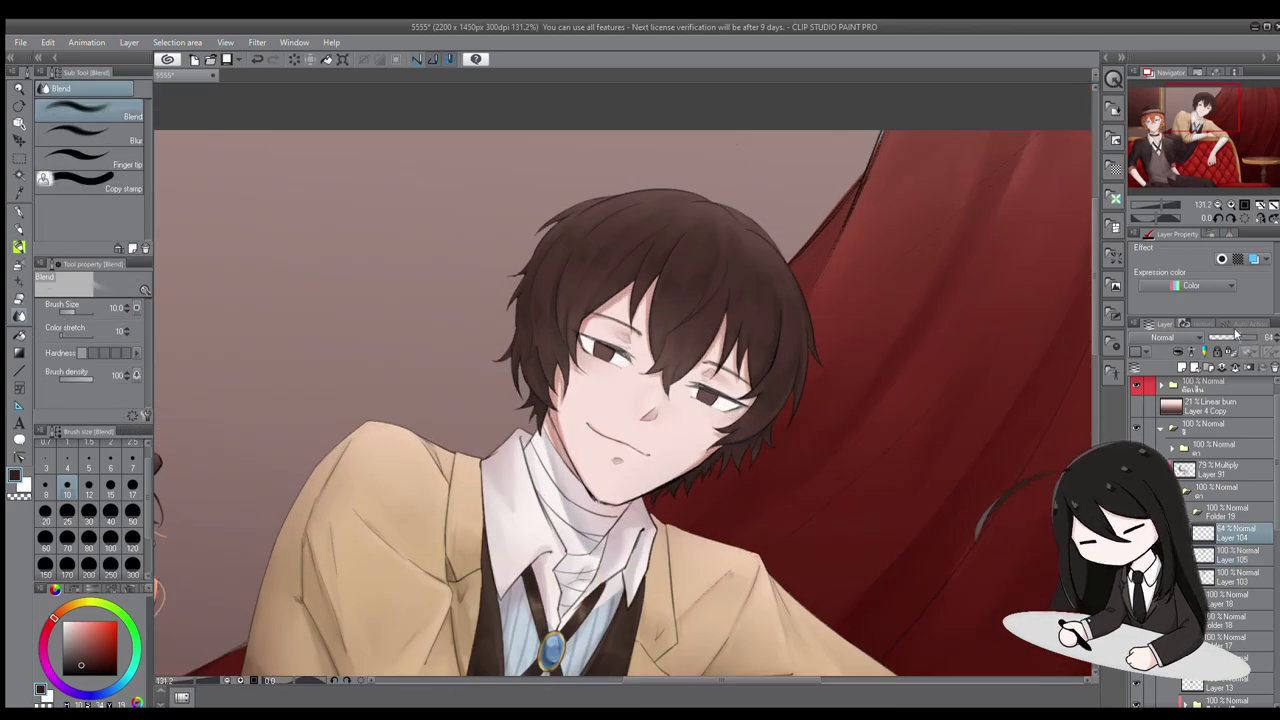
scroll(533, 357, "up", 2)
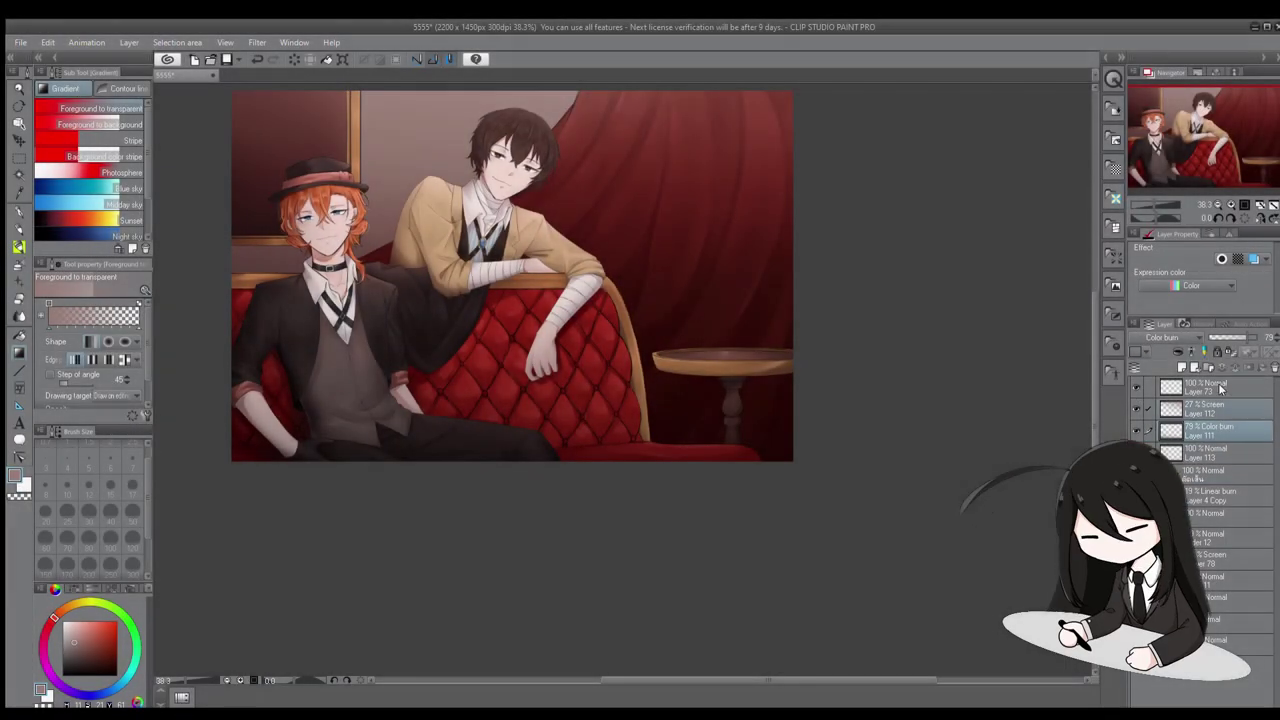
Group the Screen Layer 112 and the Color burn Layer 111 into a folder
left_click(1210, 408)
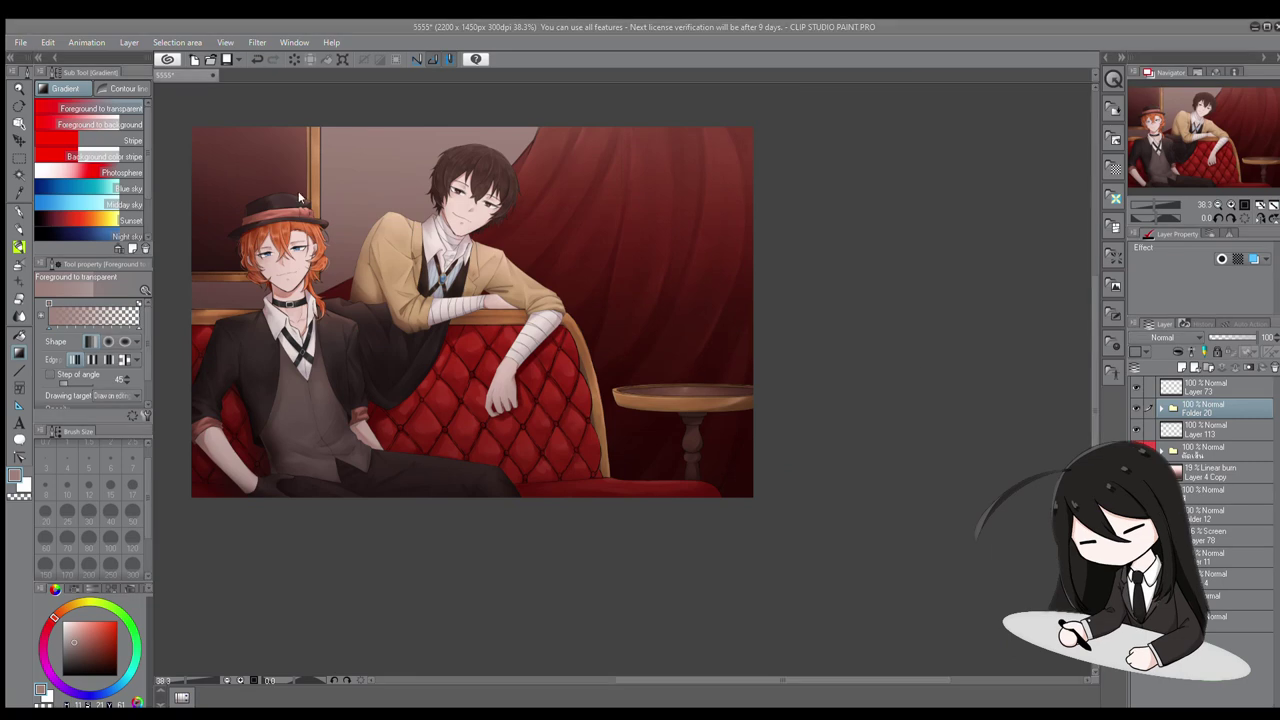
scroll(690, 330, "up", 1)
scroll(690, 330, "up", 2)
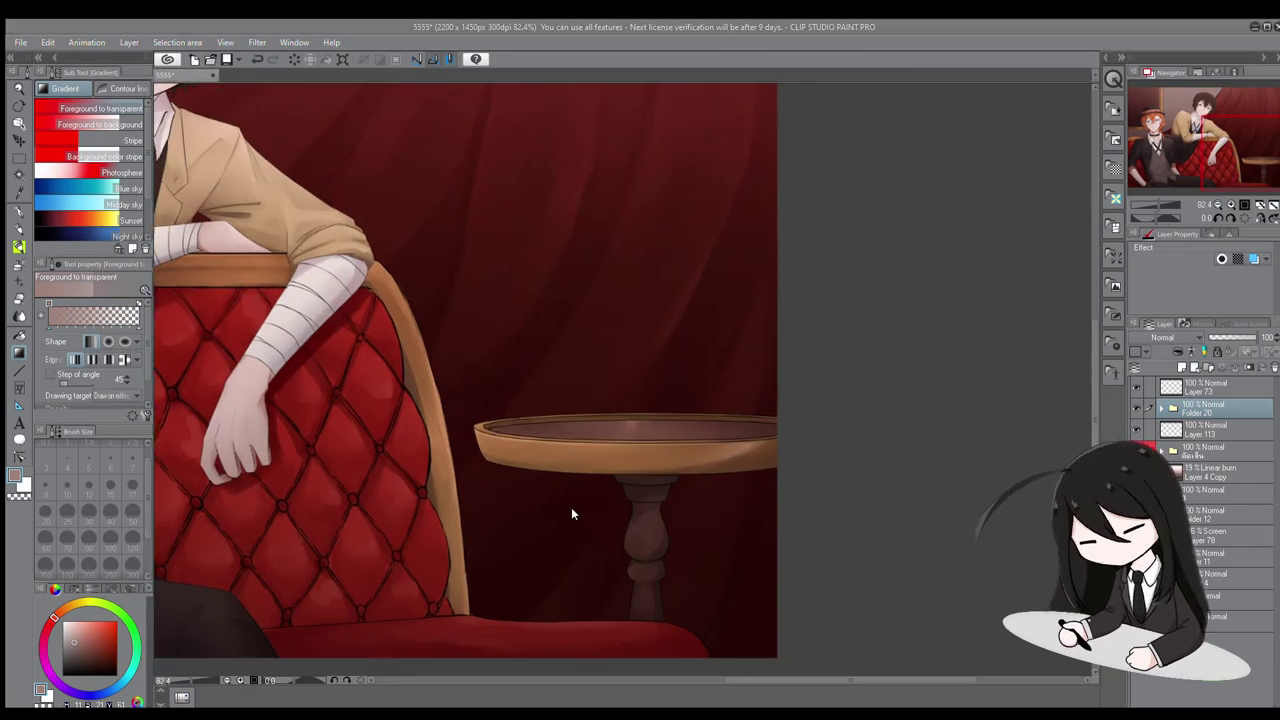
Paste the wine bottle reference image, scale it to stand on the round table, and lower its opacity to 38%
key("ctrl+v")
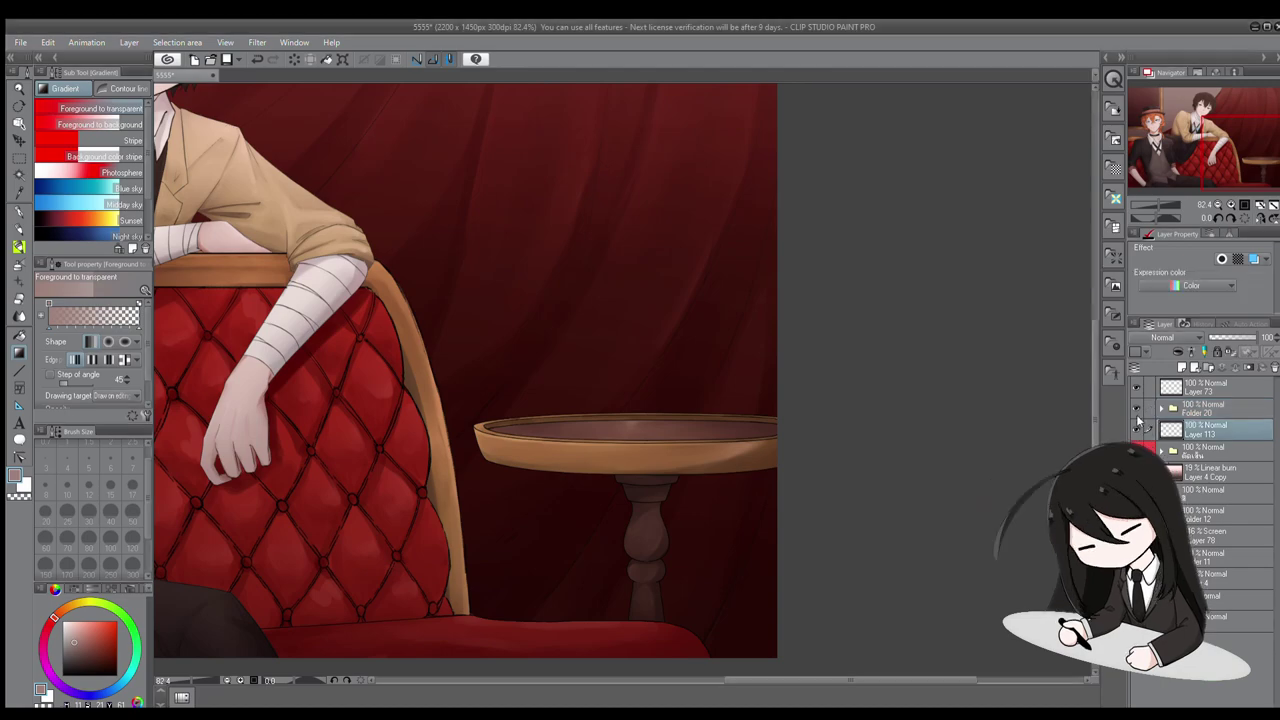
scroll(448, 226, "down", 3)
left_click_drag(363, 232, 750, 400)
scroll(700, 400, "up", 3)
left_click_drag(744, 326, 752, 330)
scroll(752, 330, "down", 3)
scroll(810, 297, "up", 3)
key("Return")
scroll(596, 220, "up", 5)
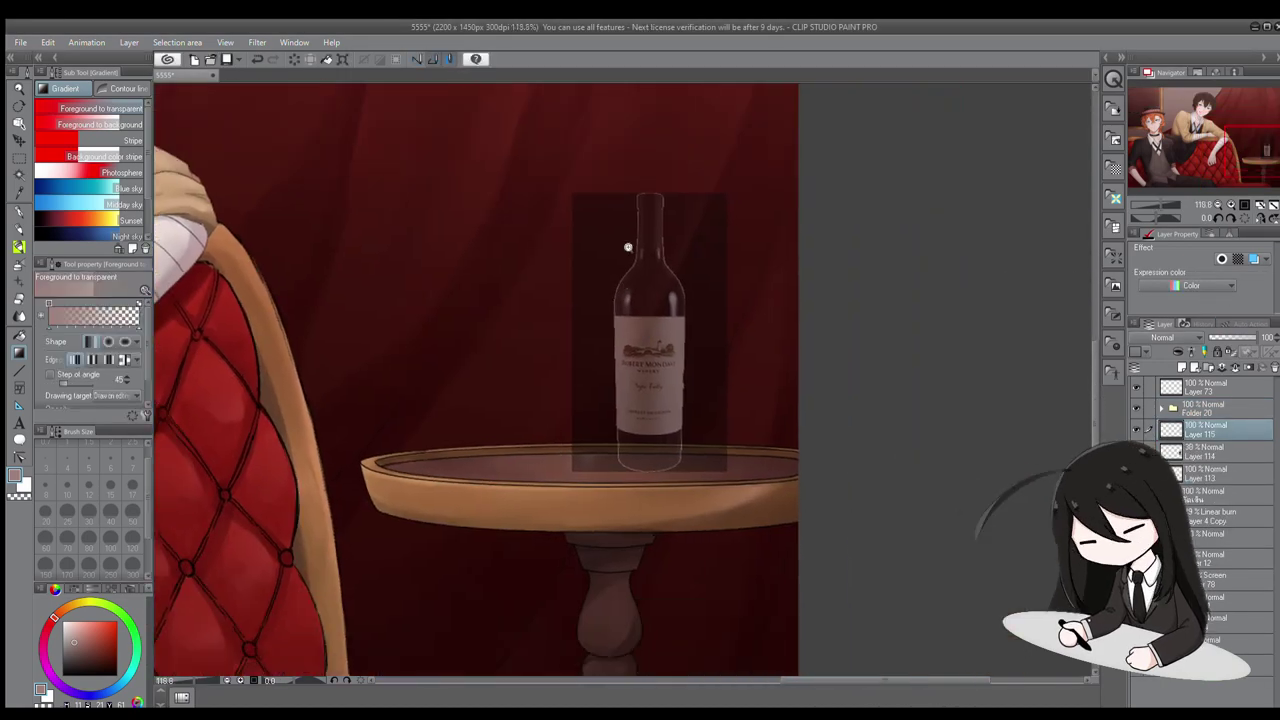
Choose the Turnip pen at size 2.5 in black and hide the colour layers, with Layer 113 as the drawing layer
key("p")
left_click(1205, 451)
scroll(640, 300, "up", 2)
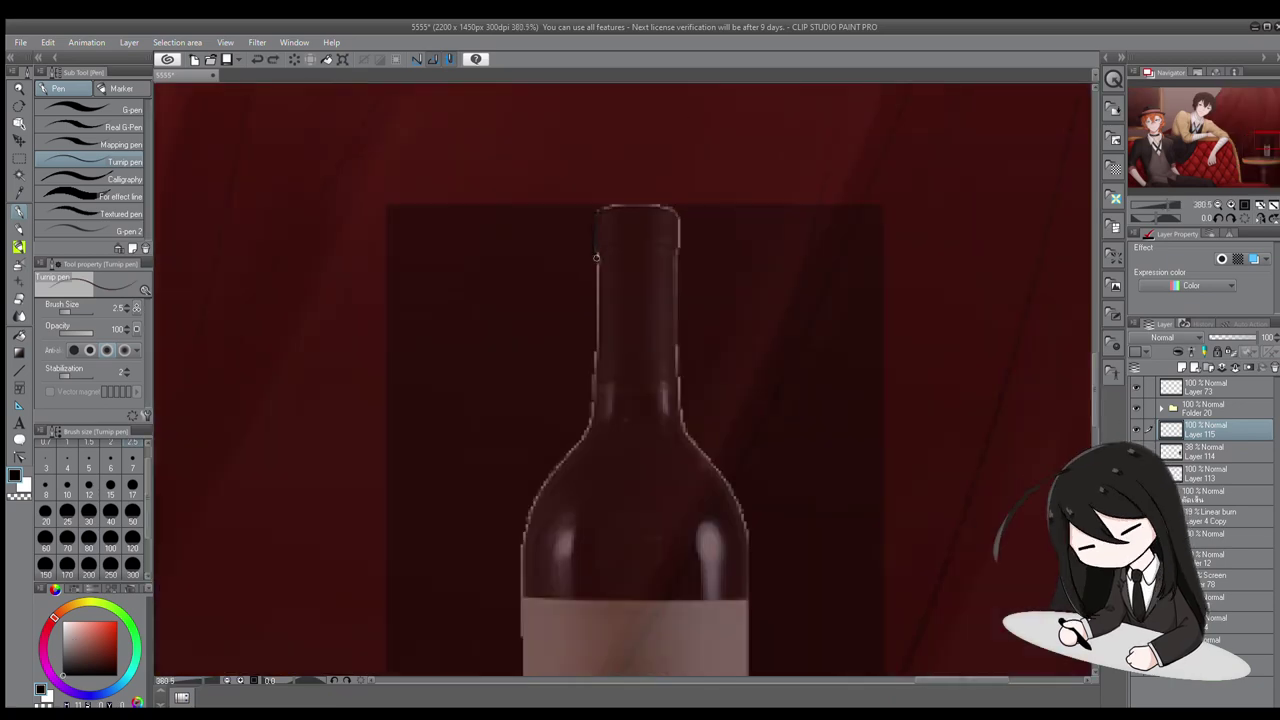
scroll(640, 300, "down", 7)
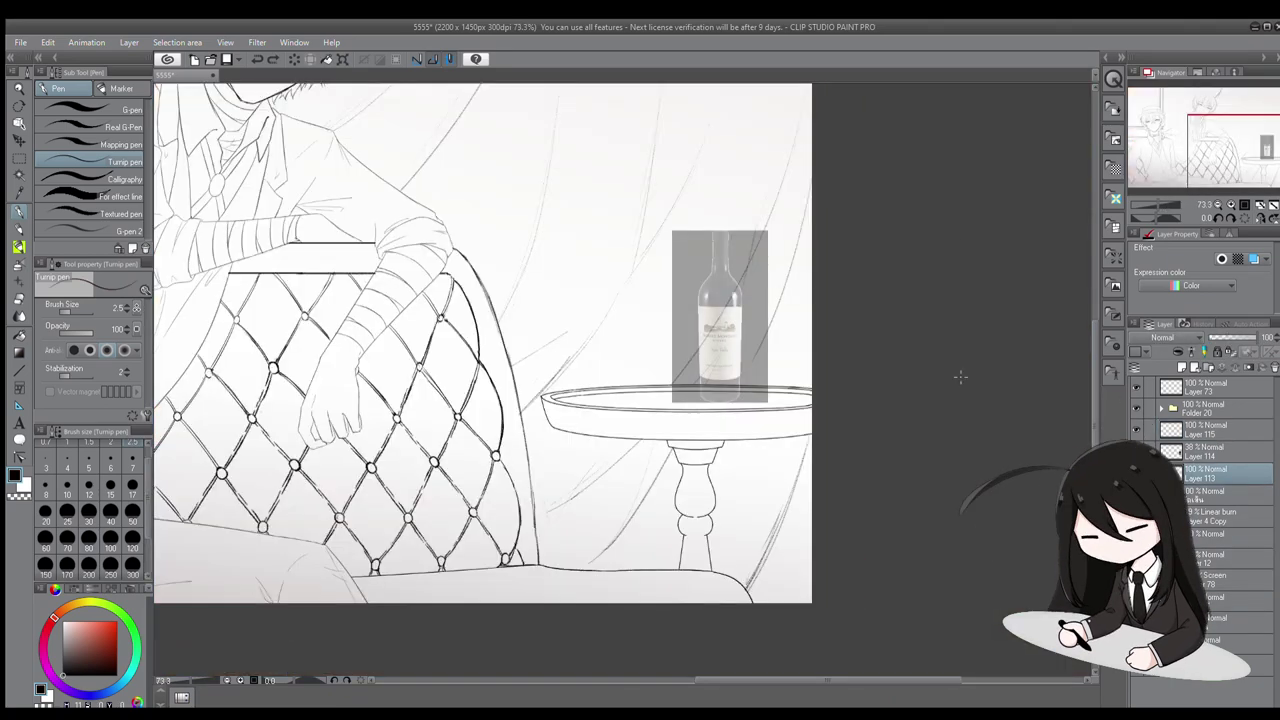
Trace the left contour of the bottle's neck, shoulder and body over the reference on Layer 113 with the Turnip pen
scroll(614, 232, "up", 5)
left_click_drag(600, 417, 606, 505)
scroll(606, 505, "down", 3)
left_click_drag(608, 276, 544, 382)
scroll(560, 380, "down", 3)
left_click_drag(552, 240, 528, 408)
scroll(504, 583, "down", 4)
scroll(504, 583, "down", 8)
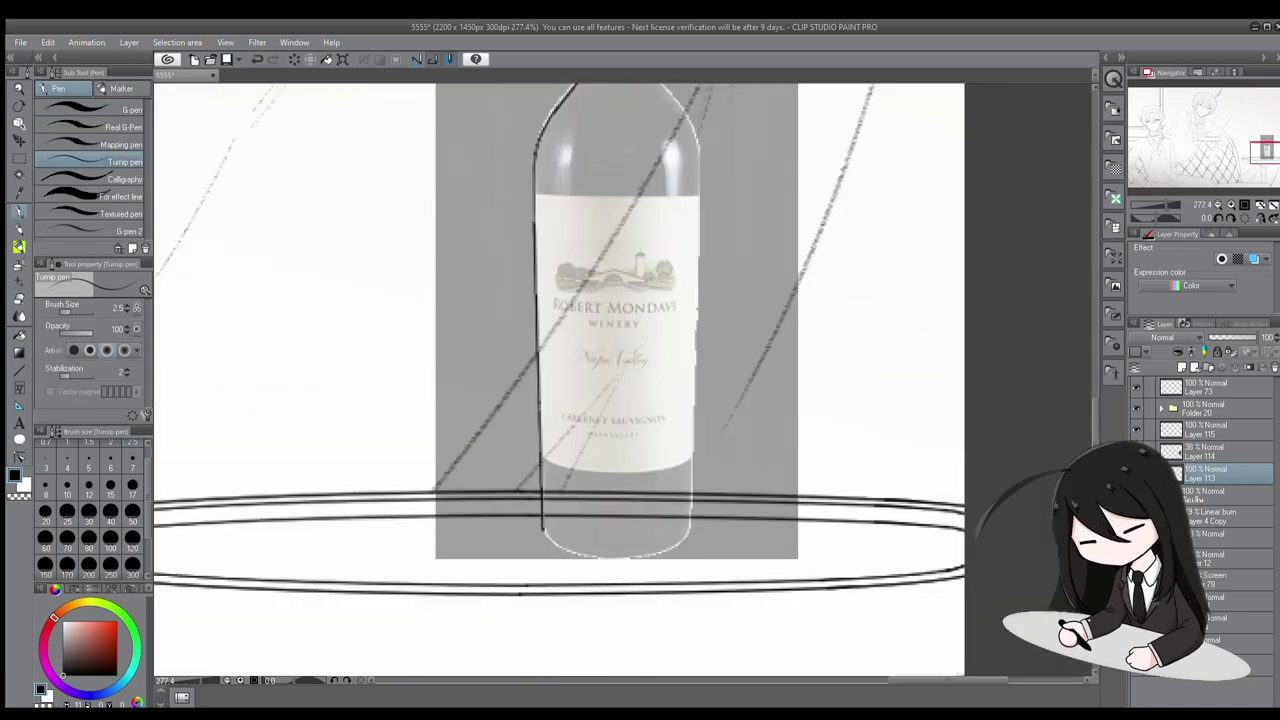
Hide the scene's line art and complete the bottle's left-half outline at the rim and along the rounded base
scroll(745, 377, "up", 5)
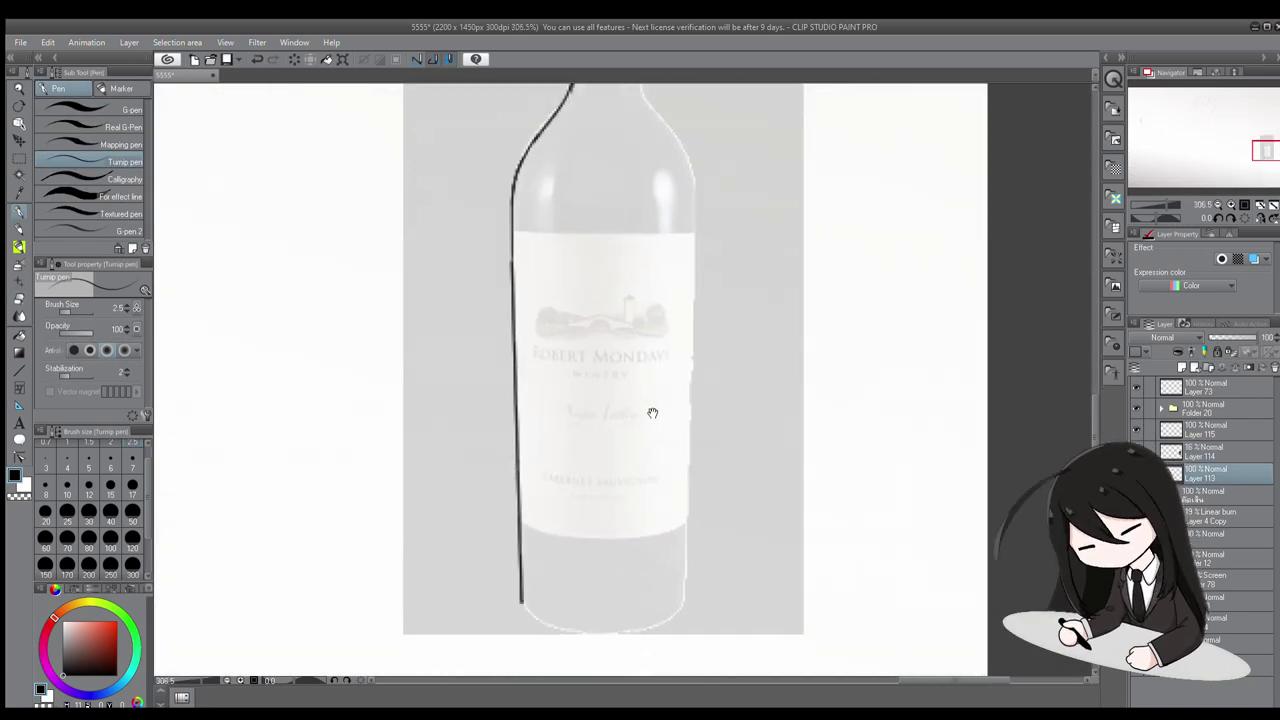
scroll(745, 377, "down", 3)
scroll(745, 377, "up", 2)
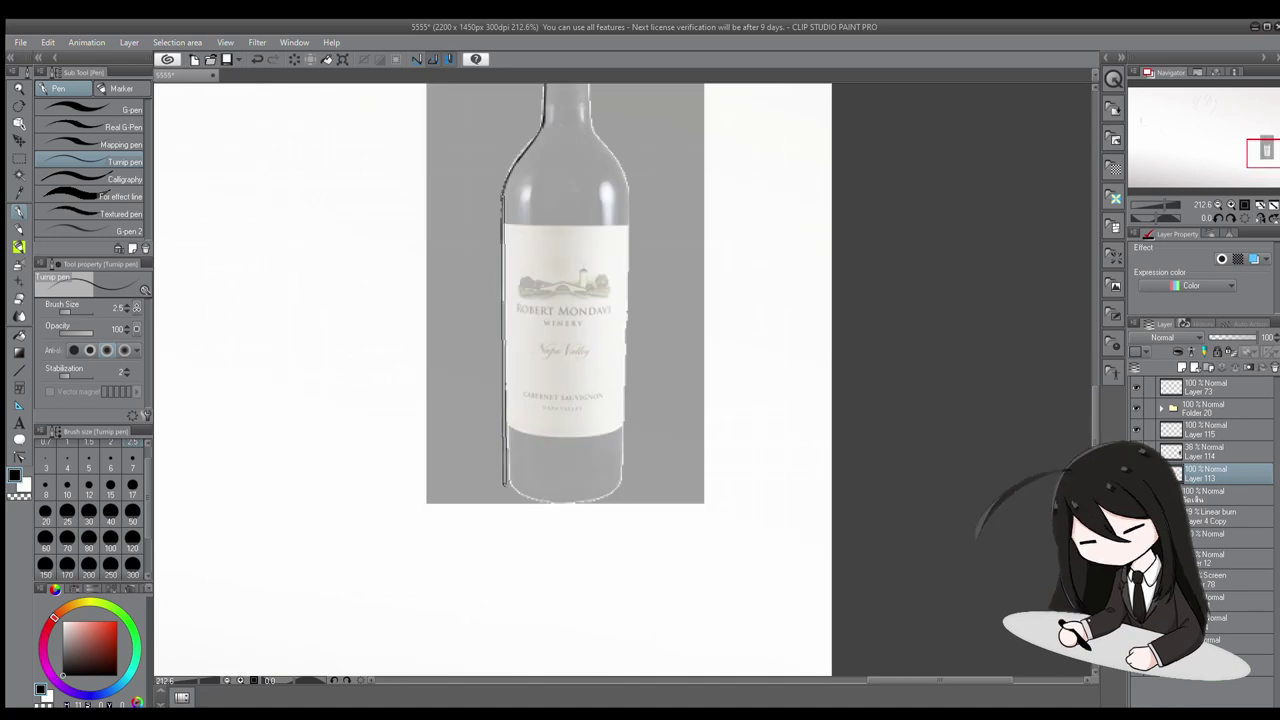
scroll(566, 400, "up", 2)
scroll(566, 400, "down", 3)
Duplicate the half outline of the bottle and flip the copy horizontally to form the opposite side
key("m")
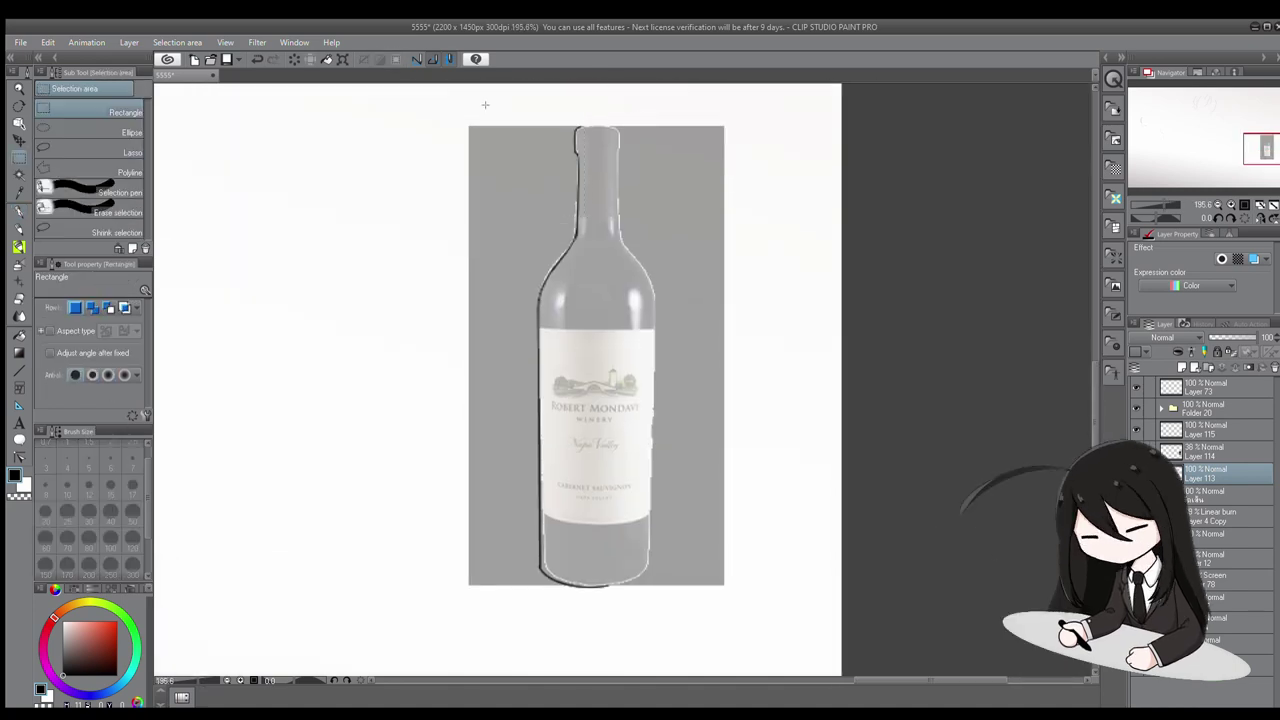
key("ctrl+t")
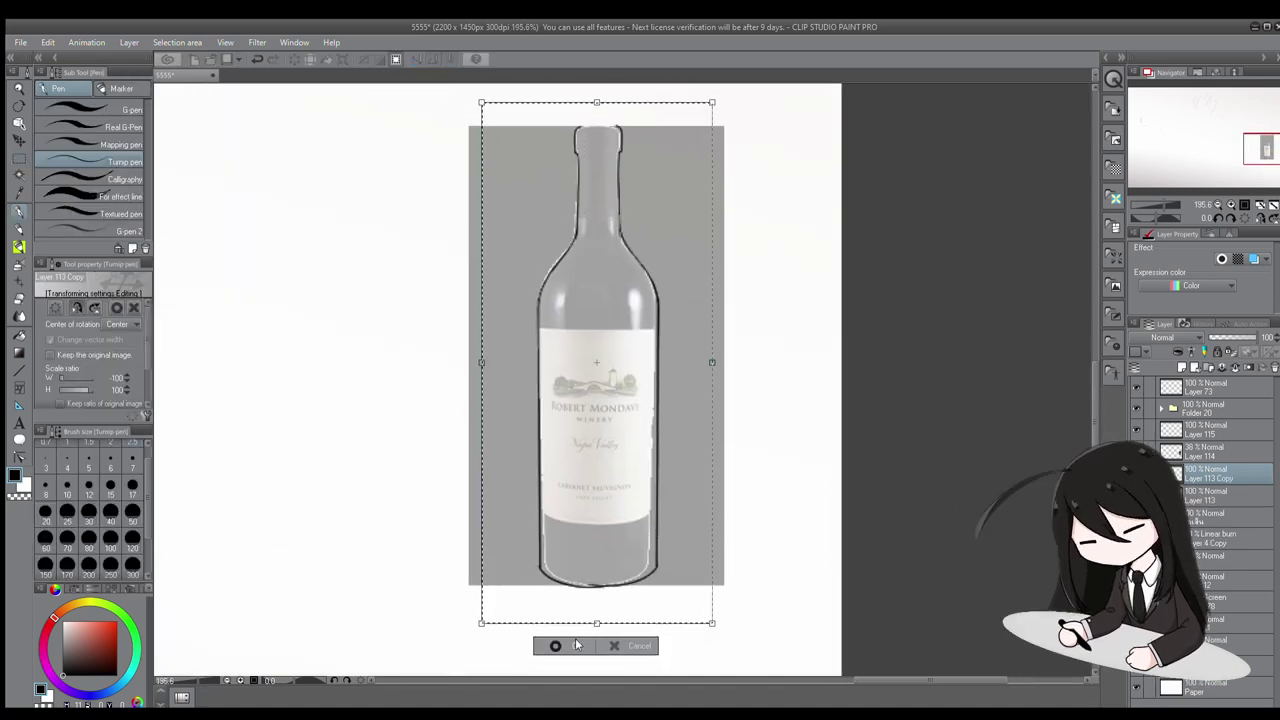
left_click(576, 645)
key("ctrl+z")
Clean up the joins at the bottle's base and rim with the Hard eraser at size 10 and the Turnip pen
scroll(587, 586, "up", 2)
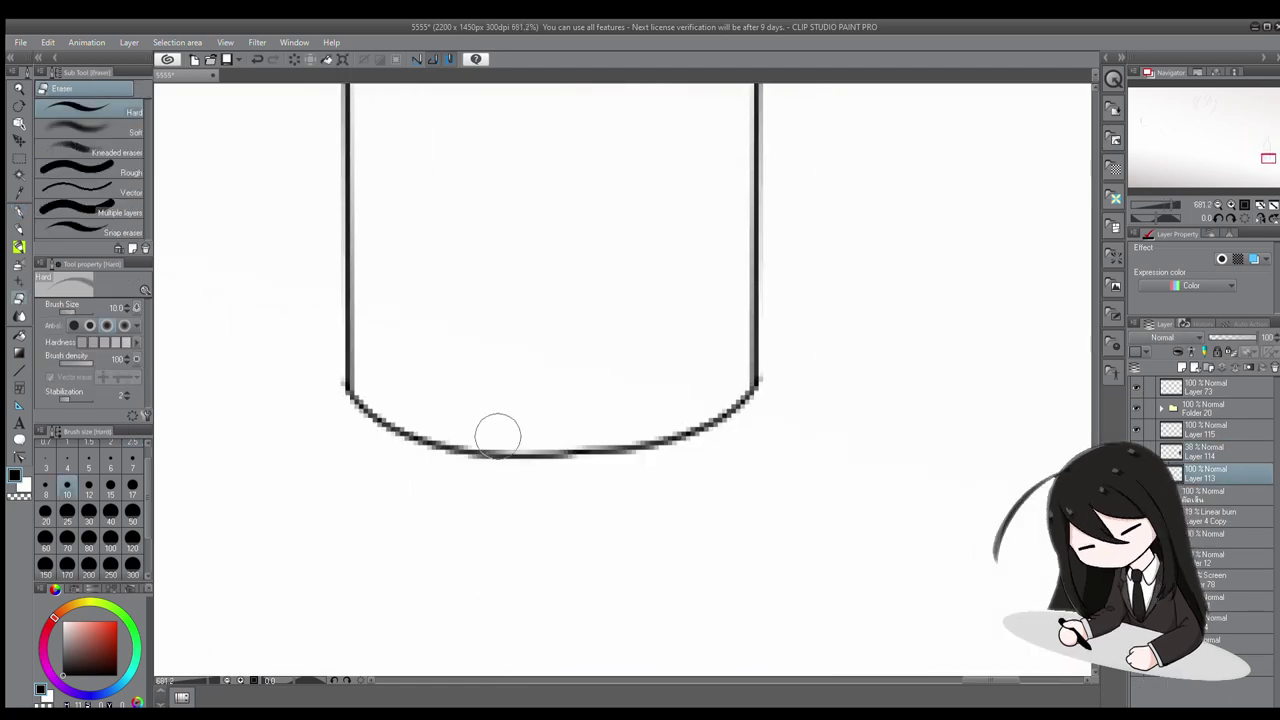
scroll(497, 434, "down", 4)
scroll(714, 343, "up", 3)
scroll(497, 353, "up", 3)
scroll(497, 353, "down", 8)
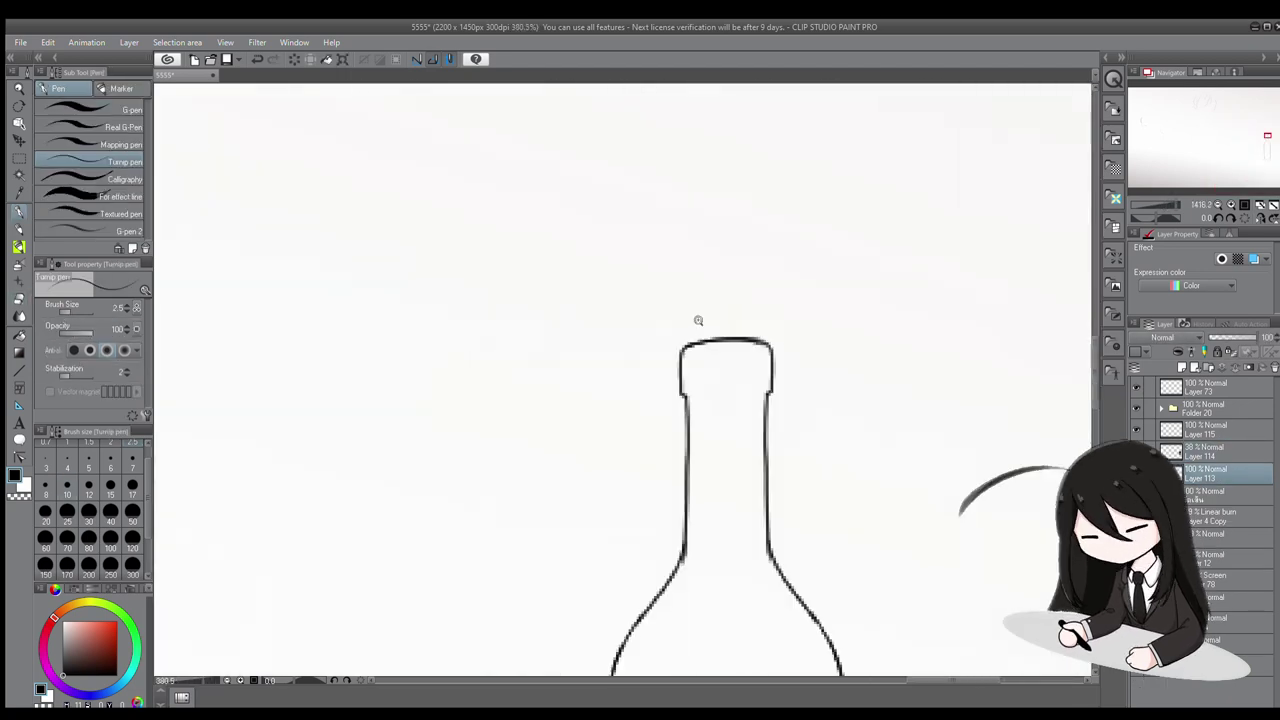
Select one half of the bottle outline and adjust its alignment with a transform
key("m")
left_click_drag(524, 155, 677, 614)
key("e")
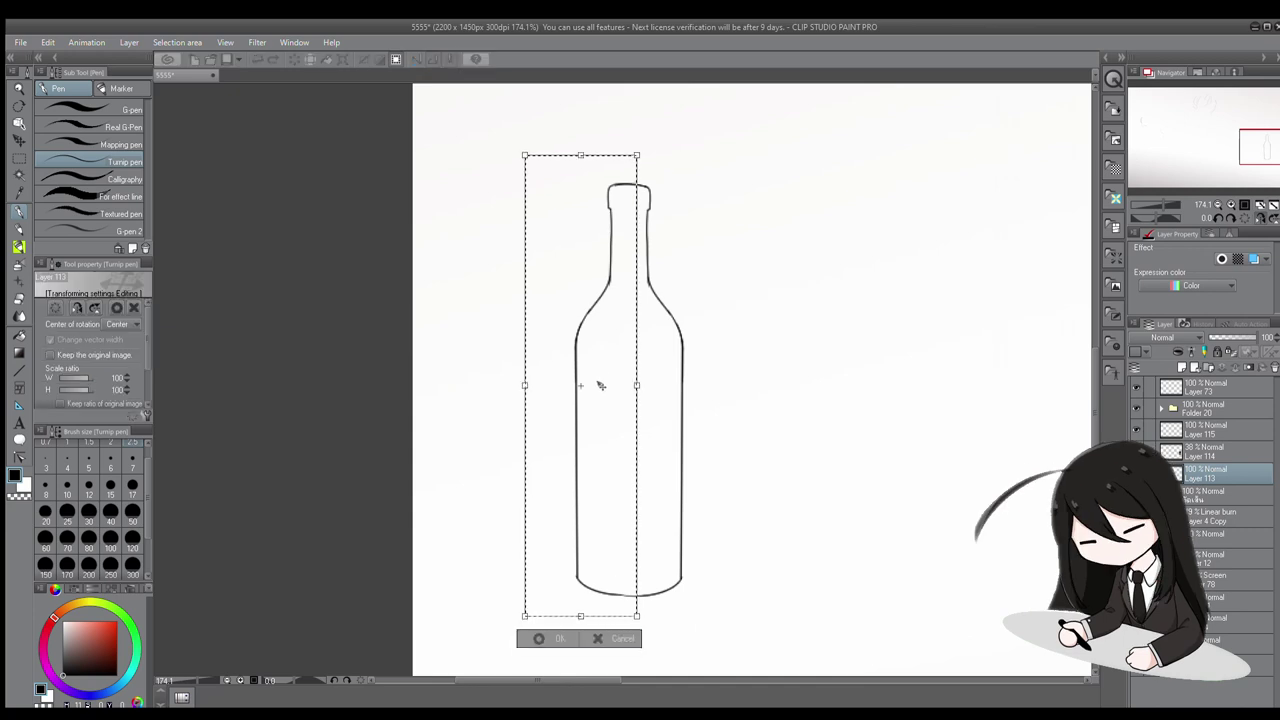
Tidy the bottle outline with the Hard eraser and Turnip pen, and remove the Layer 114 bottle reference
scroll(591, 285, "up", 5)
key("p")
key("e")
scroll(611, 280, "down", 4)
scroll(694, 471, "up", 4)
key("p")
scroll(619, 413, "down", 5)
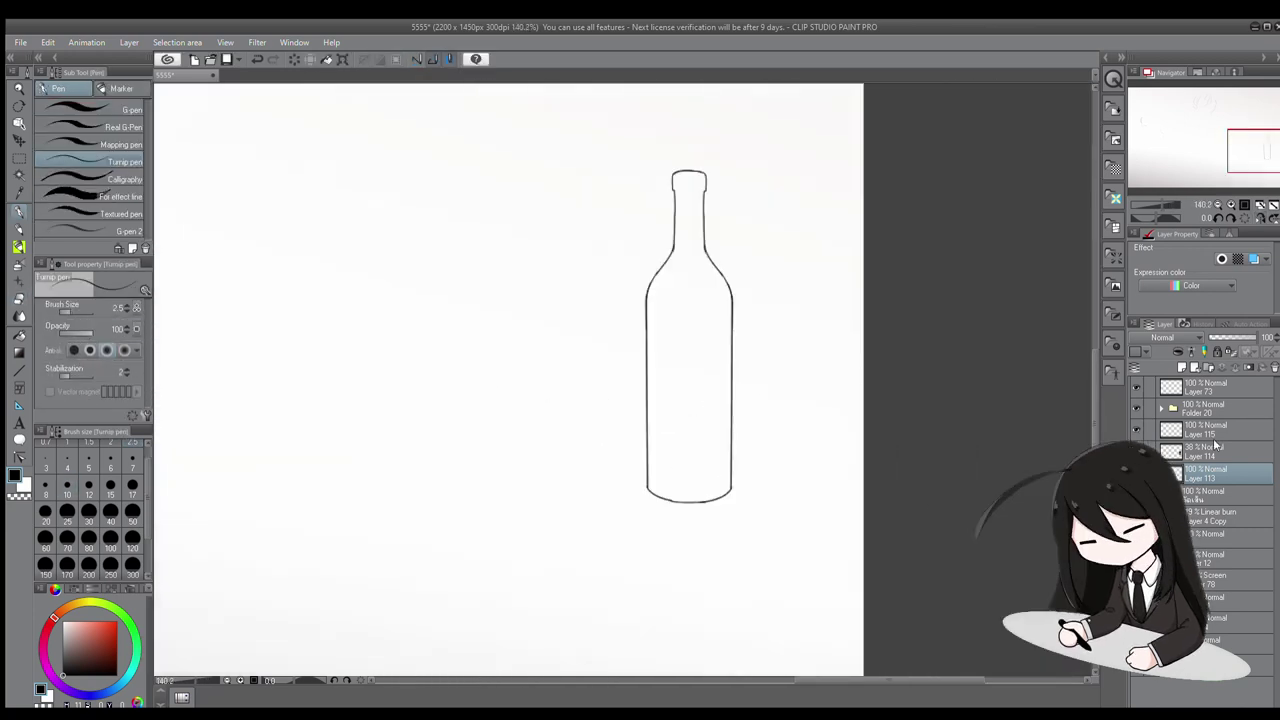
scroll(754, 557, "down", 3)
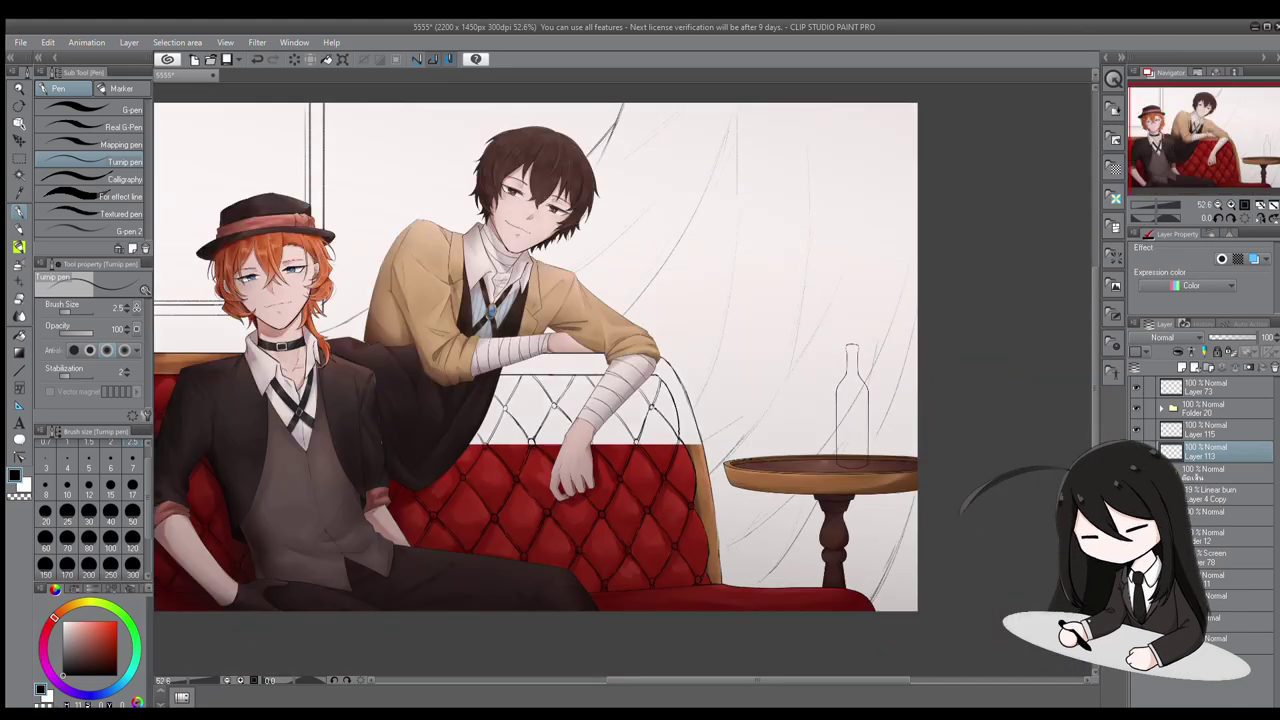
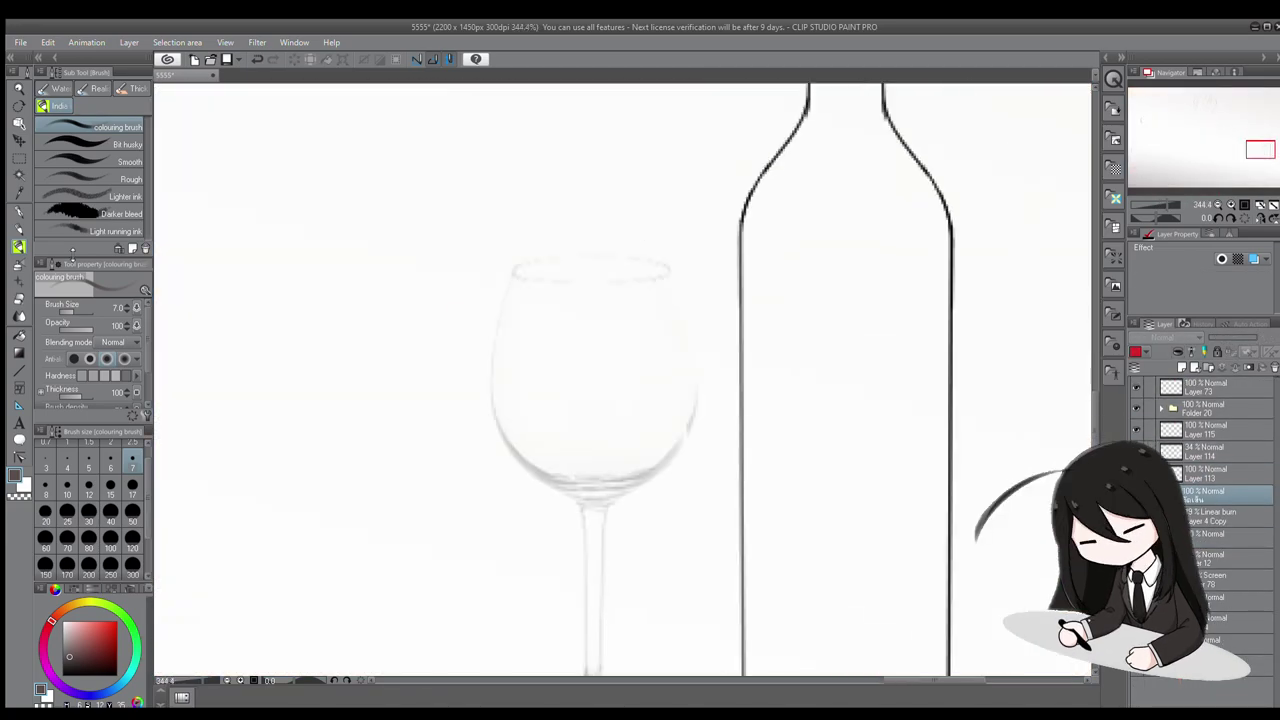
Trace one half of the wine glass reference, including the bowl, stem, foot and rim, with the Turnip pen at size 2.5
key("p")
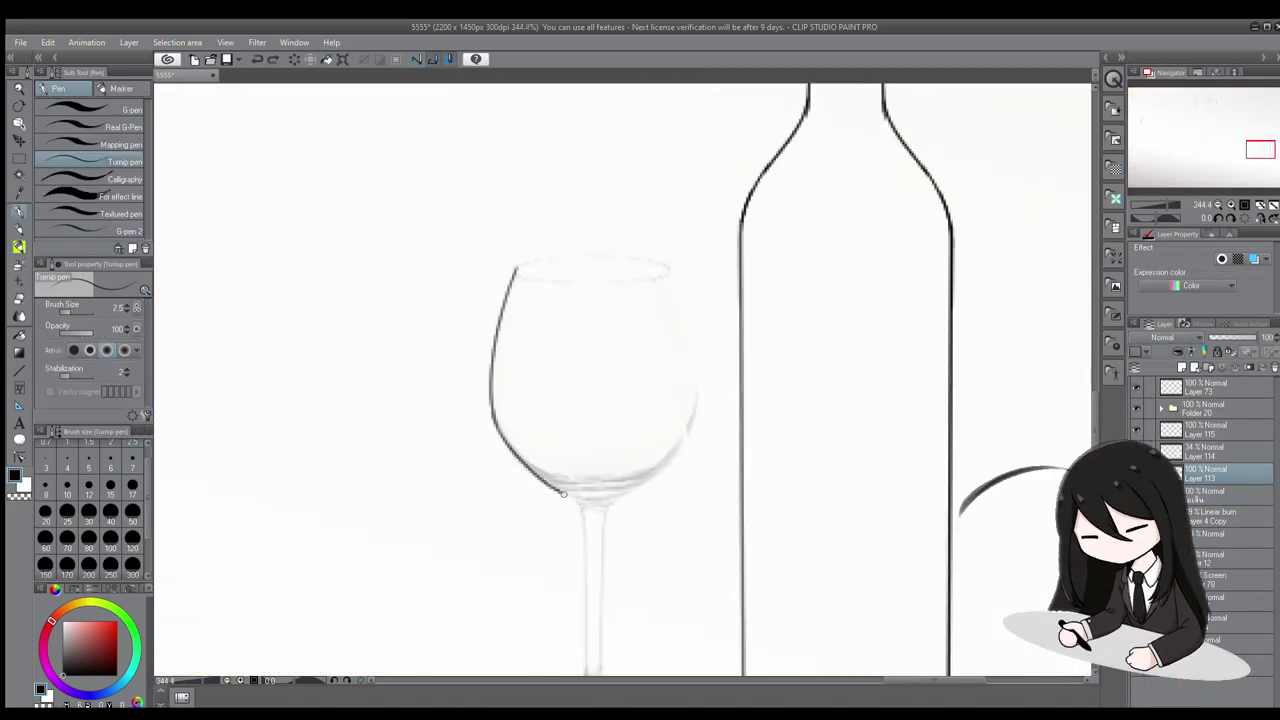
left_click_drag(641, 476, 571, 236)
mouse_move(523, 437)
left_mouse_down()
mouse_move(516, 451)
mouse_move(425, 468)
left_mouse_up()
scroll(483, 454, "up", 2)
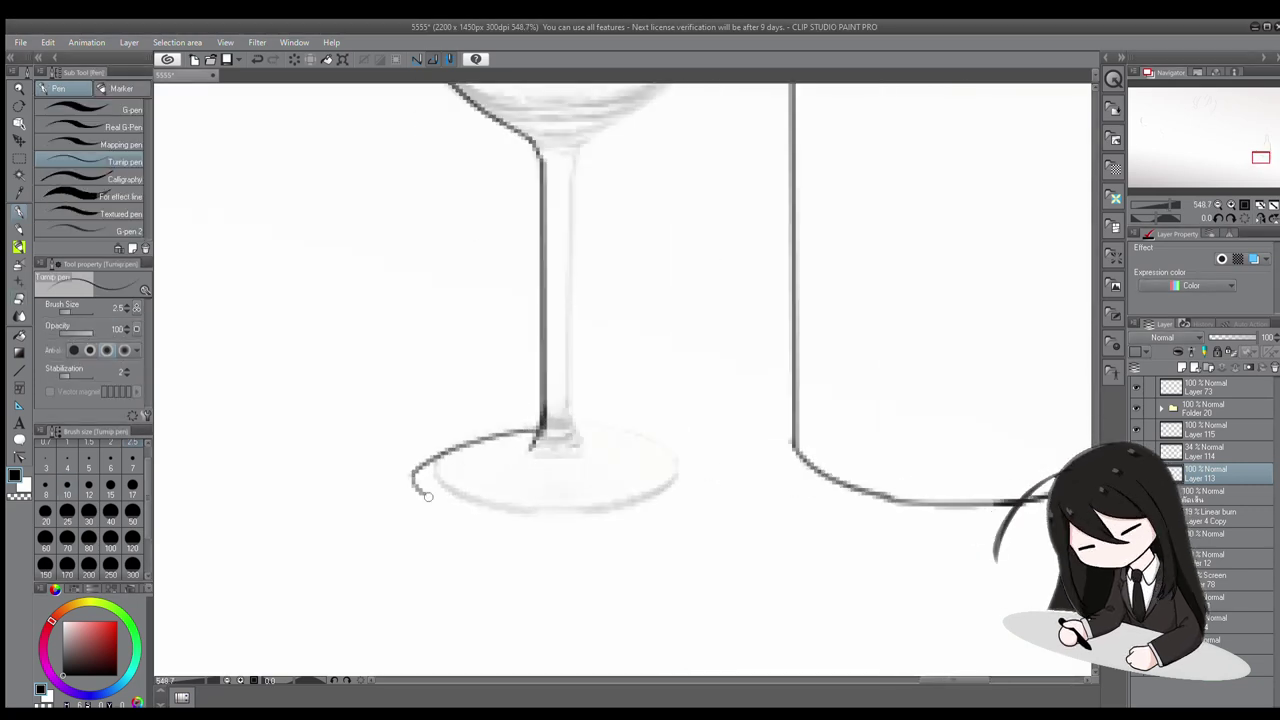
mouse_move(481, 426)
left_mouse_down()
mouse_move(537, 428)
mouse_move(495, 425)
mouse_move(600, 405)
left_mouse_up()
scroll(591, 300, "down", 4)
scroll(503, 268, "up", 6)
scroll(794, 386, "down", 4)
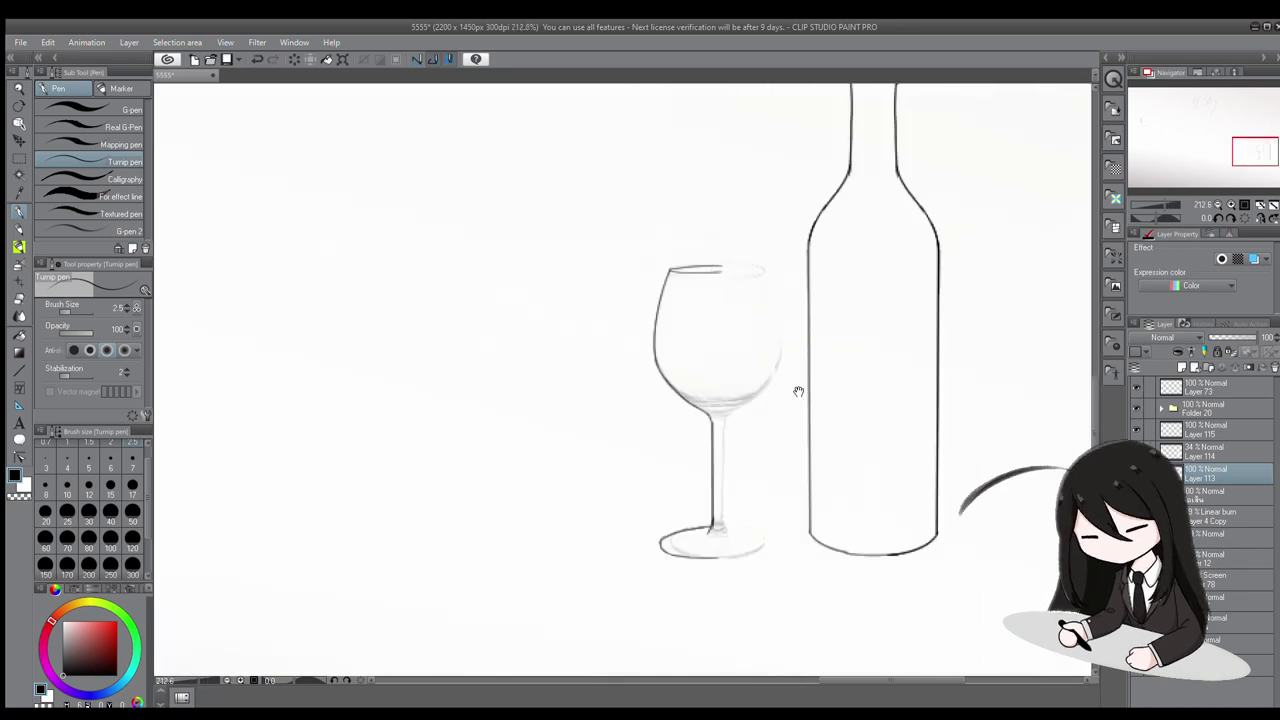
scroll(531, 600, "up", 5)
Duplicate the half outline of the wine glass, mirror the copy to form the opposite side, and merge it with the original linework
left_click_drag(400, 598, 588, 620)
scroll(540, 381, "down", 5)
key("ctrl+c")
key("ctrl+v")
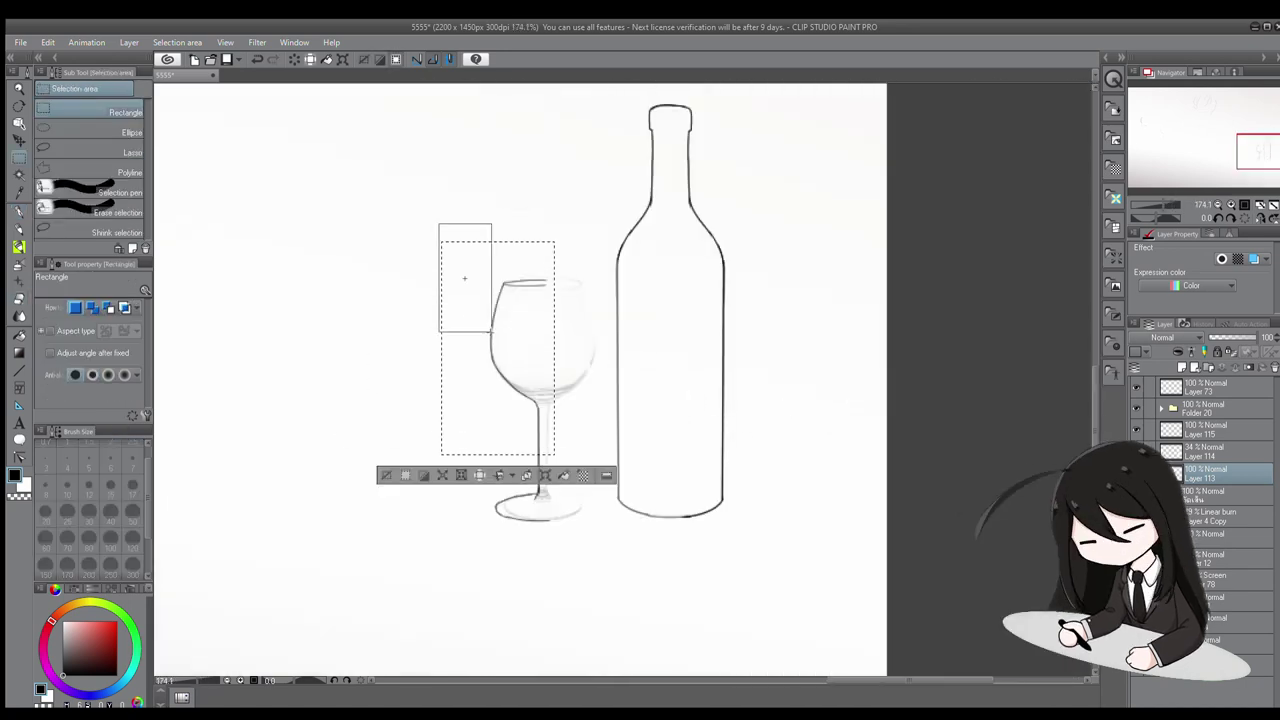
key("ctrl+t")
left_click_drag(499, 410, 559, 410)
key("Return")
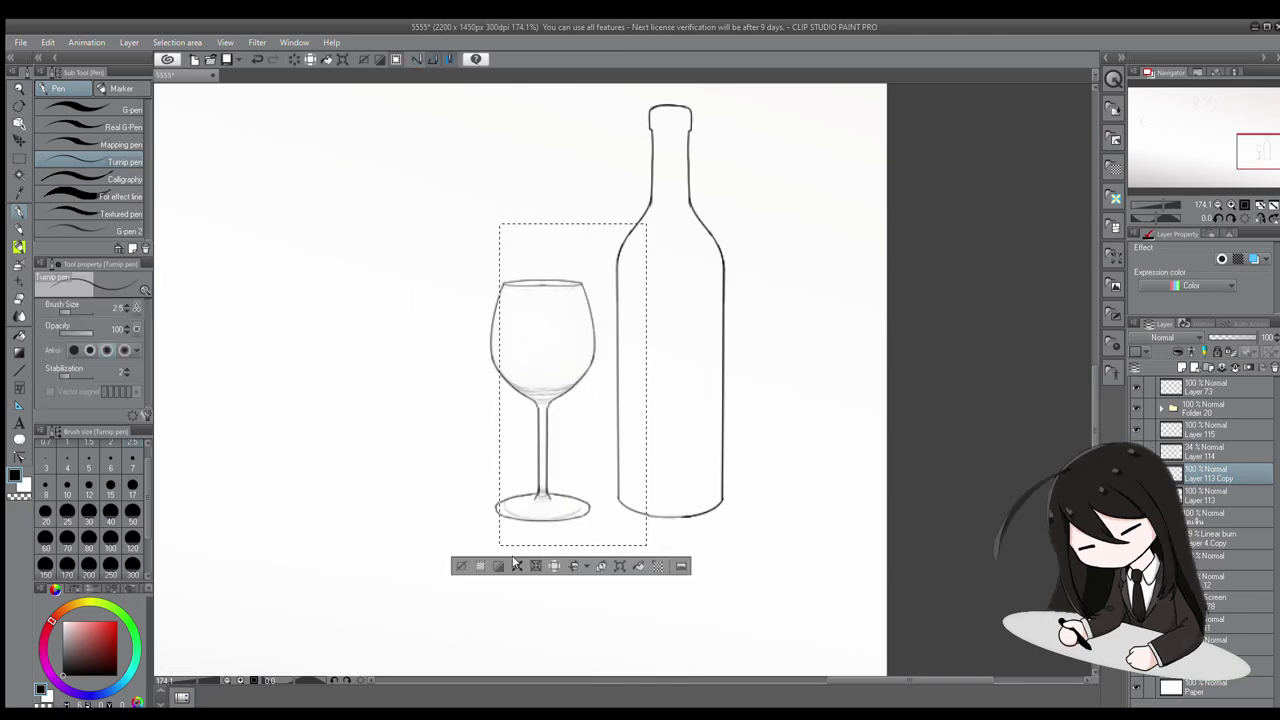
key("ctrl+e")
scroll(563, 269, "up", 3)
scroll(509, 354, "up", 2)
scroll(721, 271, "down", 5)
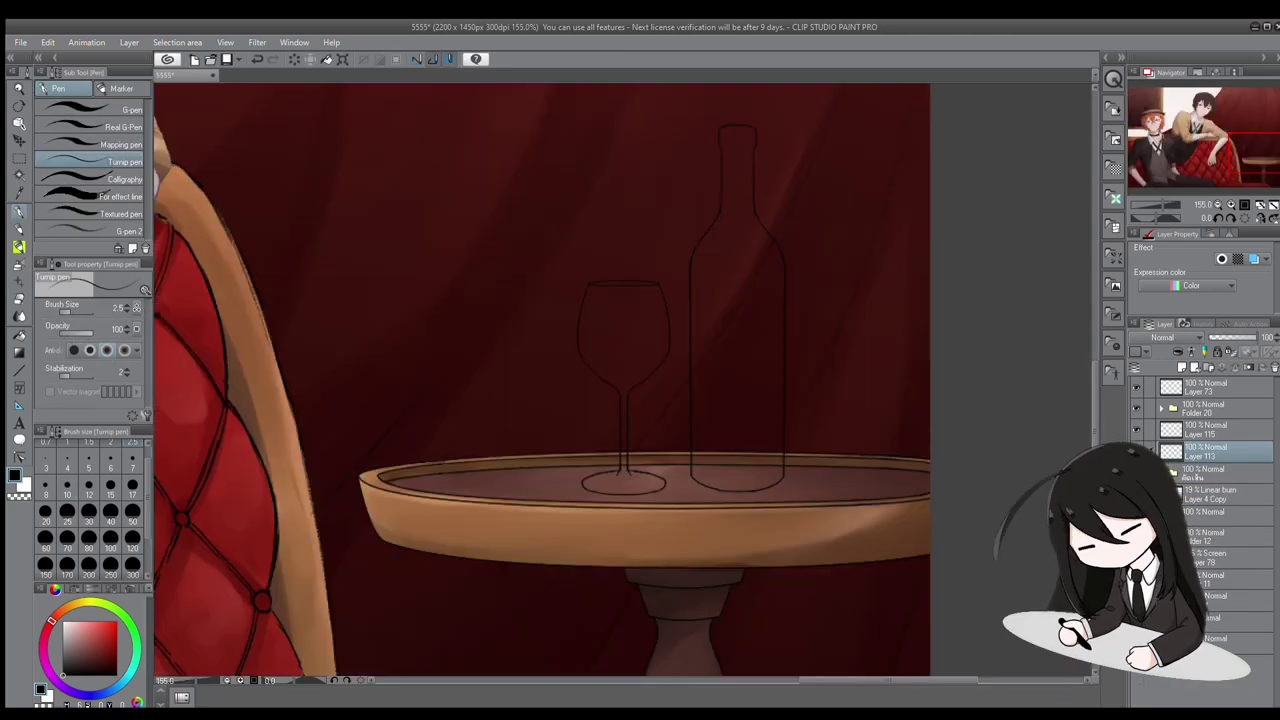
Duplicate the finished wine glass outline and place the copy slightly lower and overlapping the first glass on its side away from the bottle
scroll(727, 340, "up", 1)
left_click_drag(530, 296, 689, 568)
key("ctrl+c")
key("ctrl+v")
scroll(613, 517, "up", 1)
key("ctrl+v")
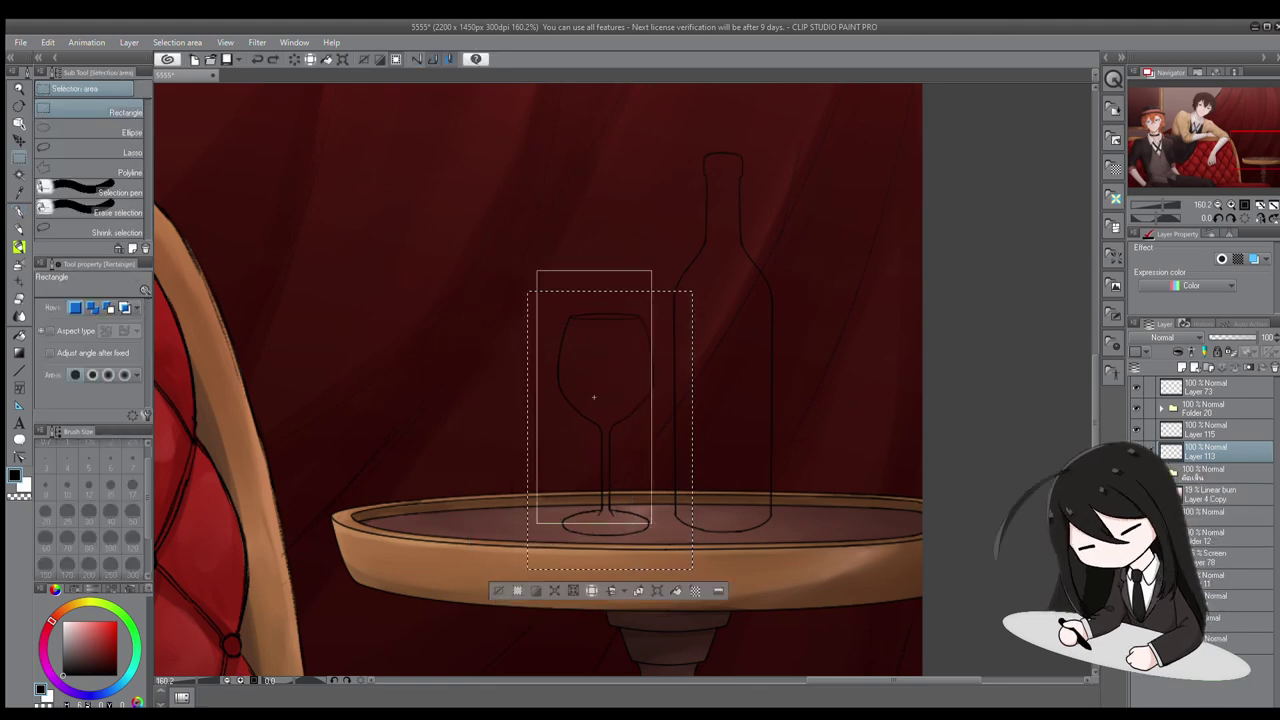
key("ctrl+t")
left_click_drag(588, 432, 534, 443)
key("Return")
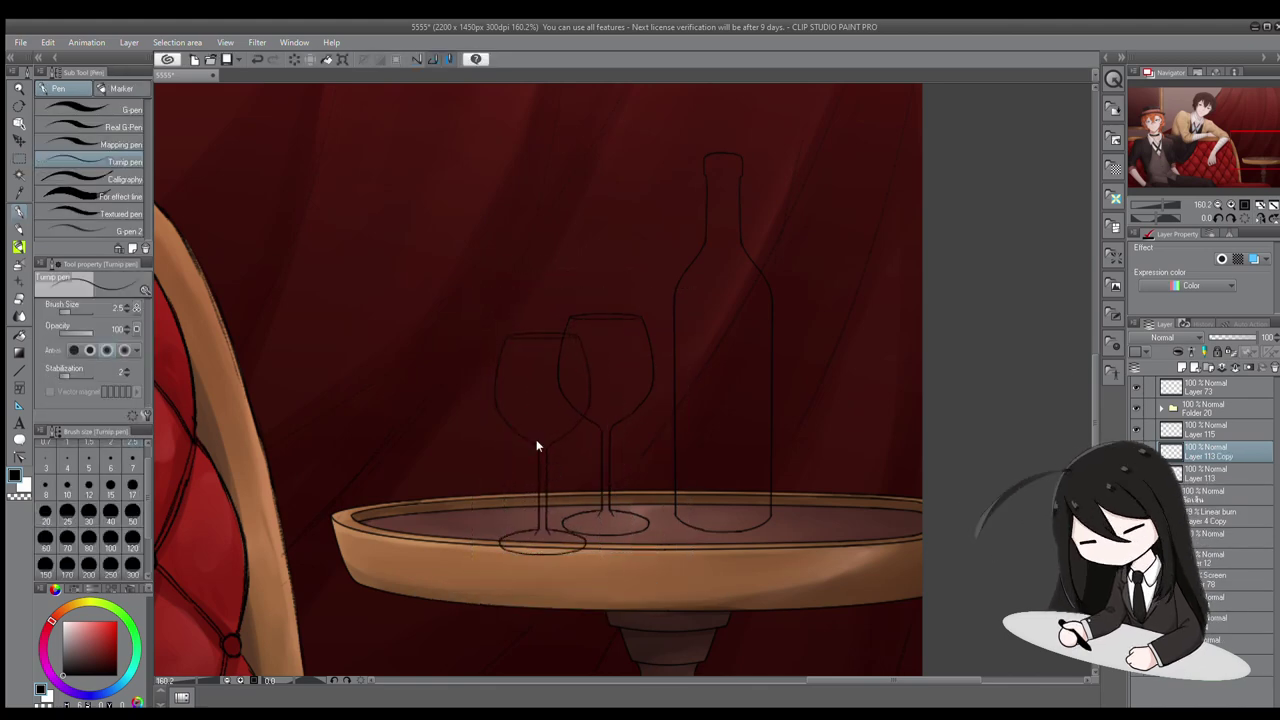
Erase the part of the copied glass's foot that crosses the table's front rim, using the Hard eraser at size 10
scroll(536, 439, "down", 6)
scroll(693, 399, "up", 7)
key("e")
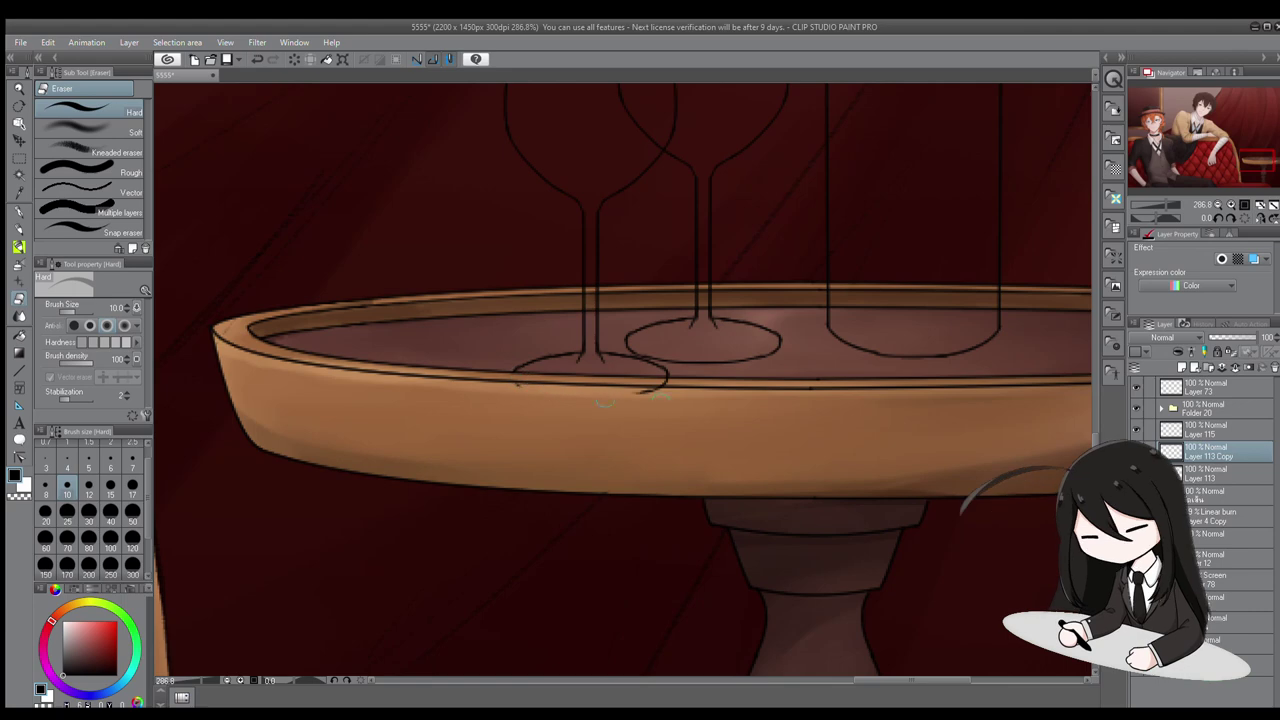
left_click_drag(636, 384, 684, 378)
scroll(660, 390, "down", 8)
key("p")
scroll(660, 390, "up", 4)
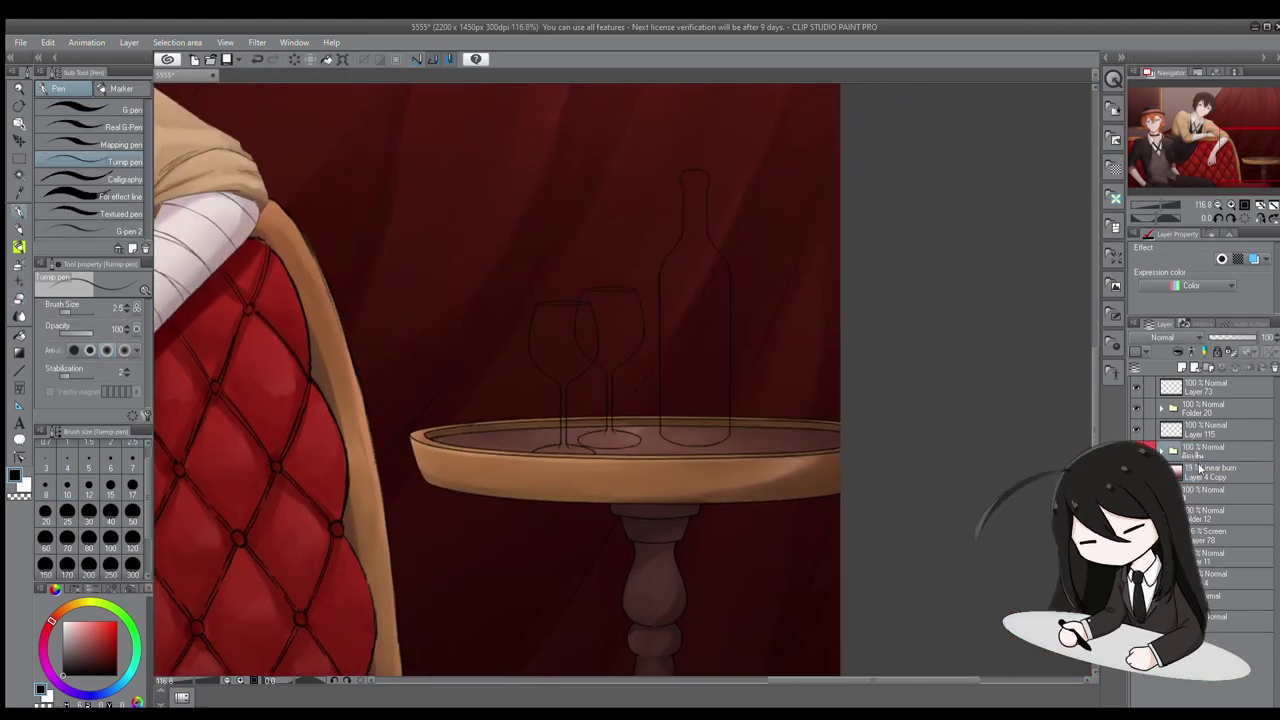
Auto-select the bottle's interior and fill it with very dark green on Layer 114 beneath the linework
left_click(1205, 450)
scroll(971, 366, "up", 2)
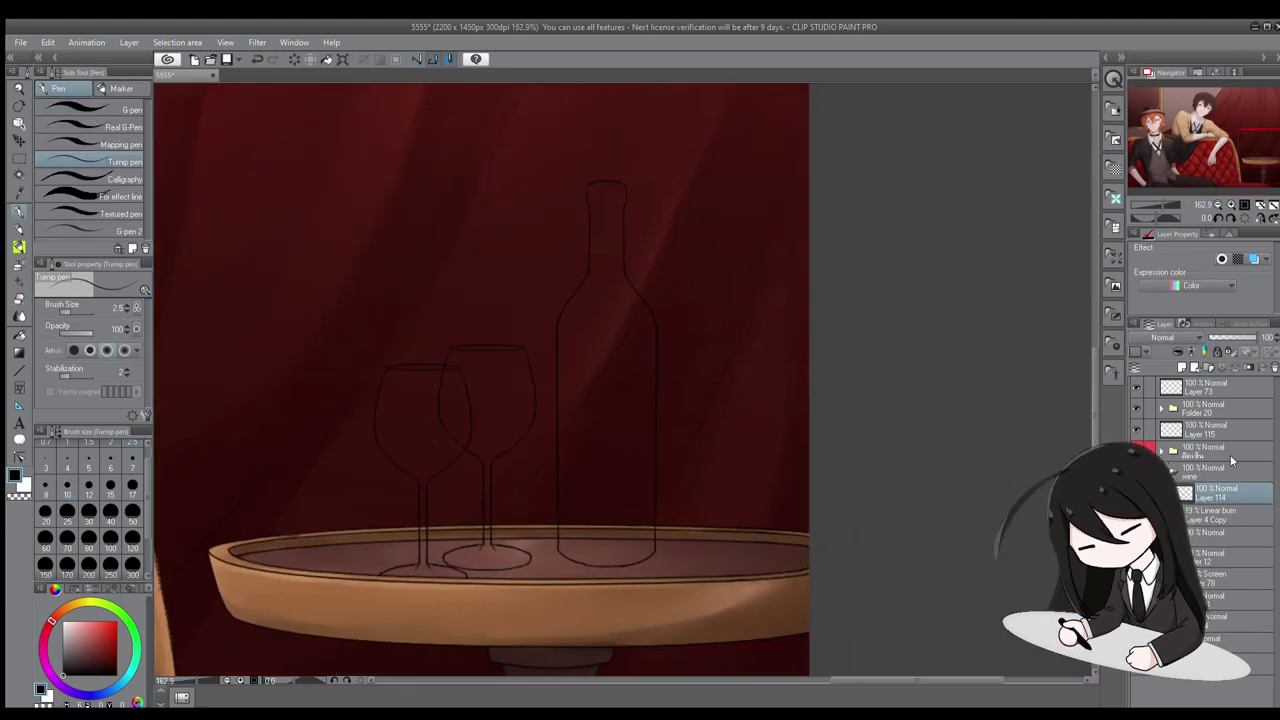
key("w")
left_click(595, 330)
key("ctrl+d")
key("p")
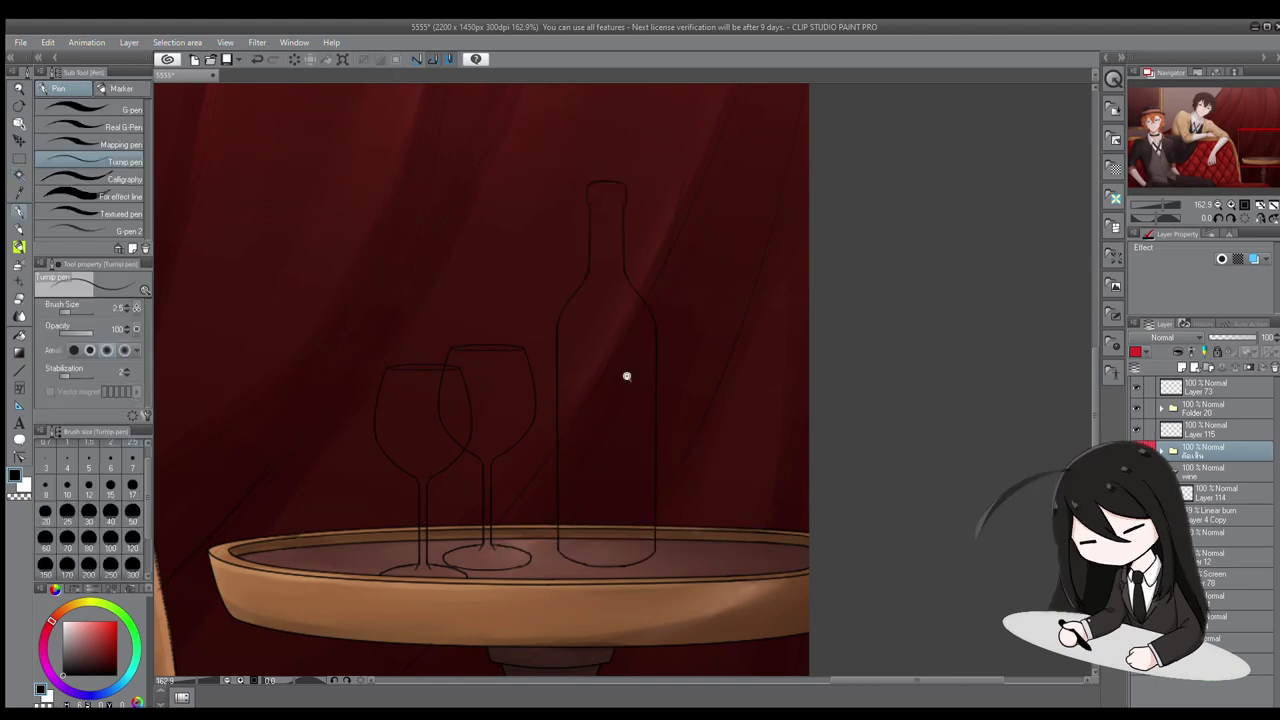
scroll(625, 383, "up", 2)
key("ctrl+z")
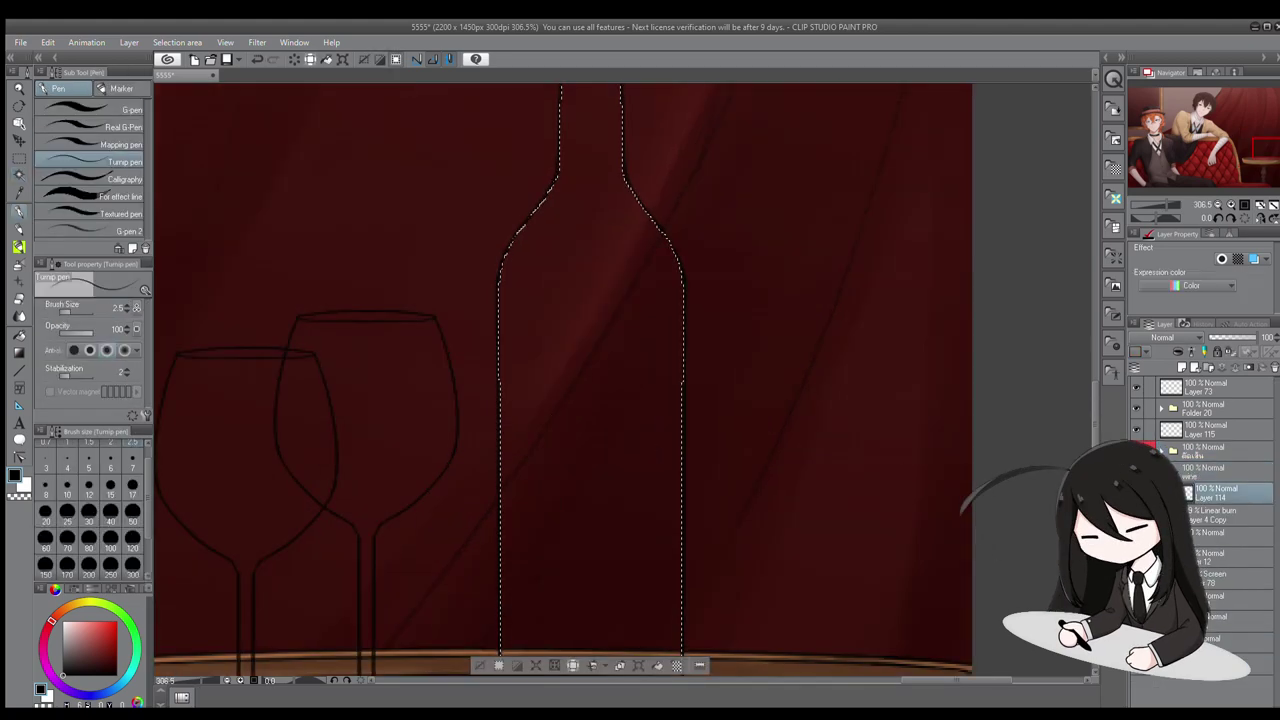
scroll(778, 343, "down", 2)
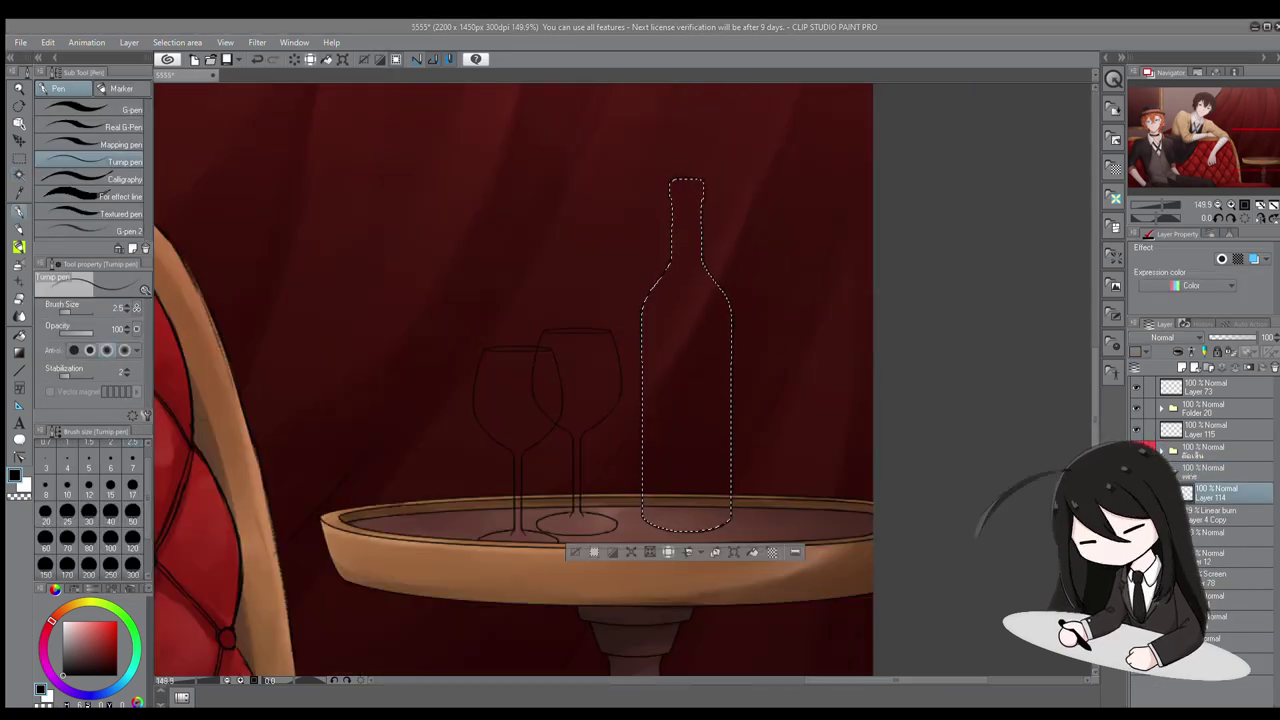
key("x")
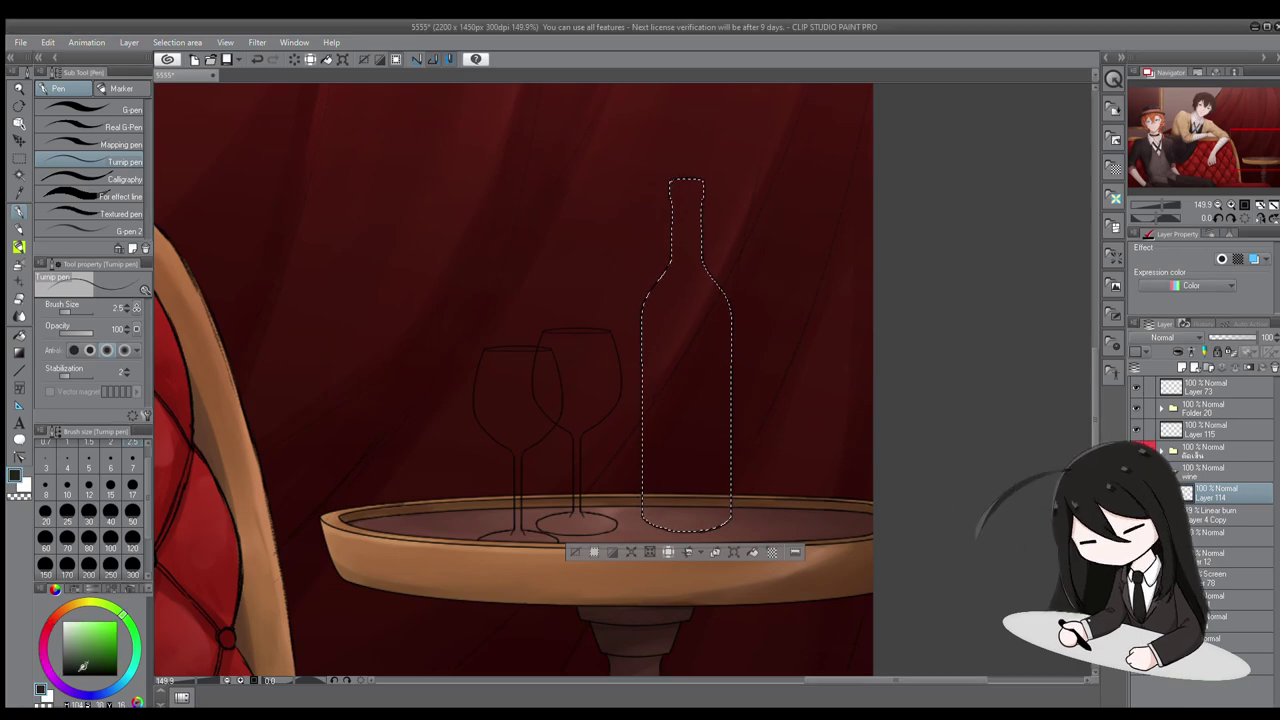
left_click_drag(620, 564, 545, 515)
key("alt+Delete")
key("ctrl+d")
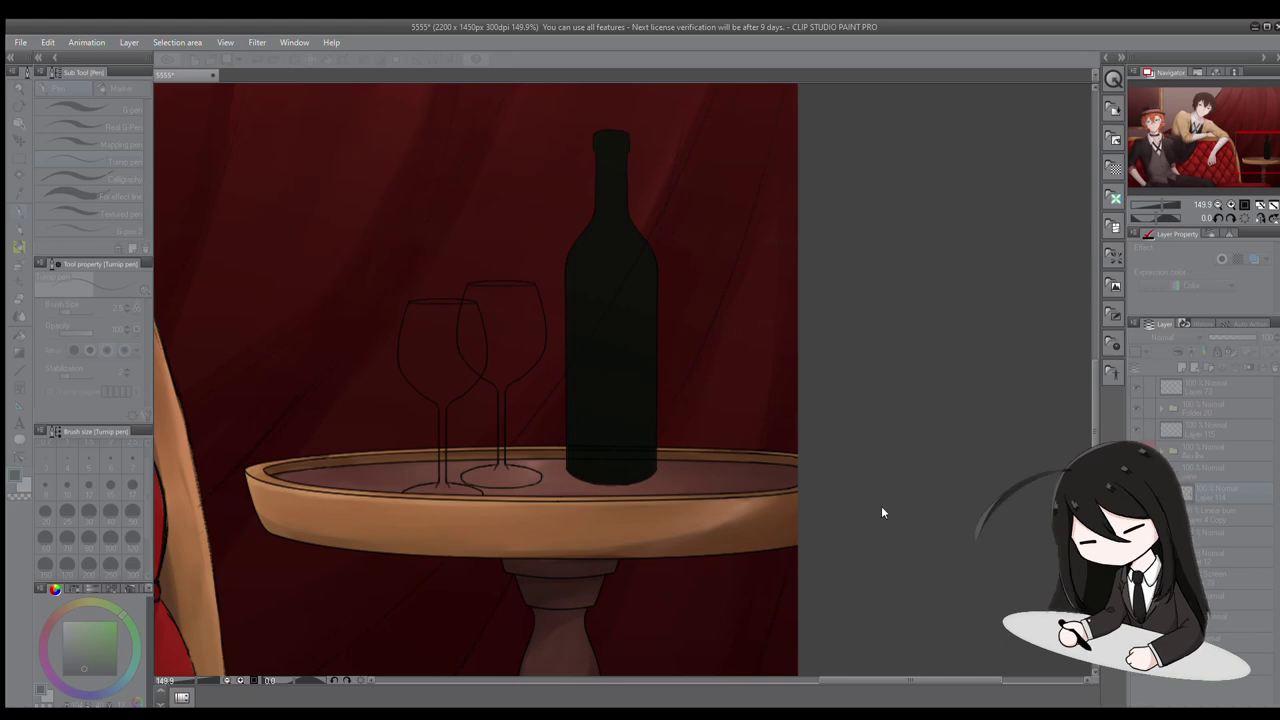
Organise the bottle fill in a folder inside the wine group, and fill the wine glasses with light grey beneath their outlines
left_click(1205, 452)
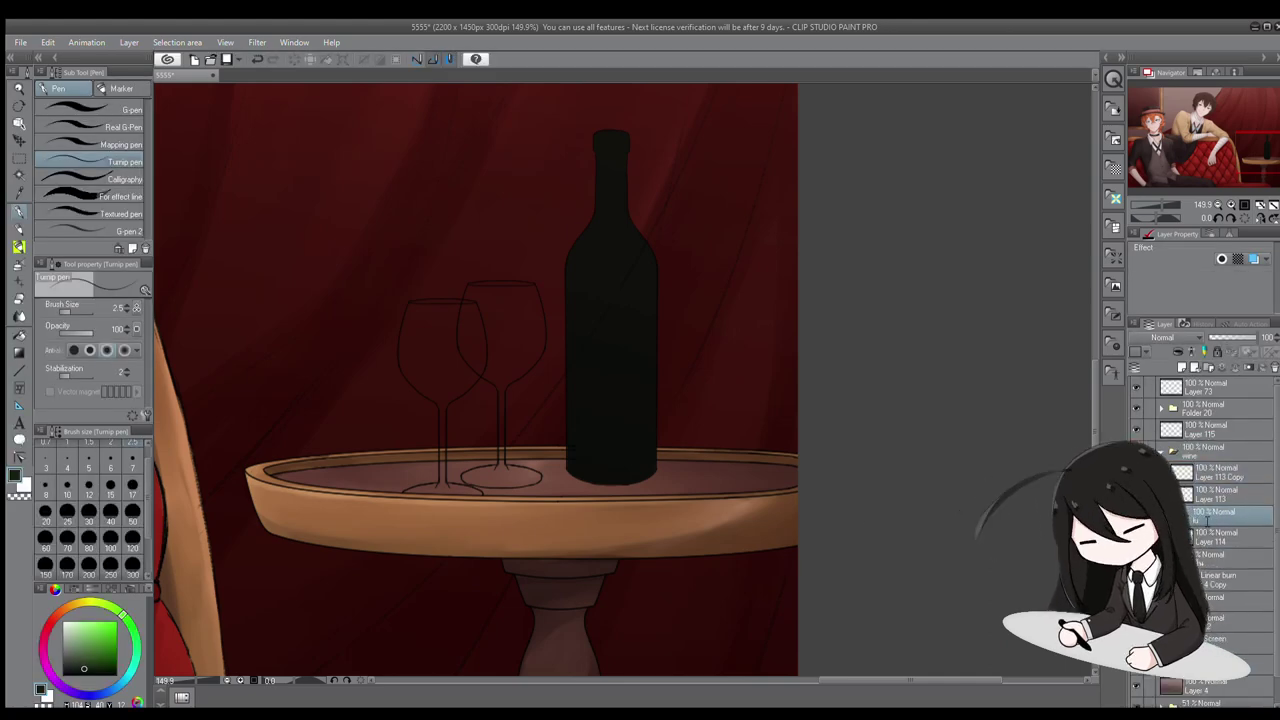
left_click(1215, 557)
scroll(690, 251, "up", 3)
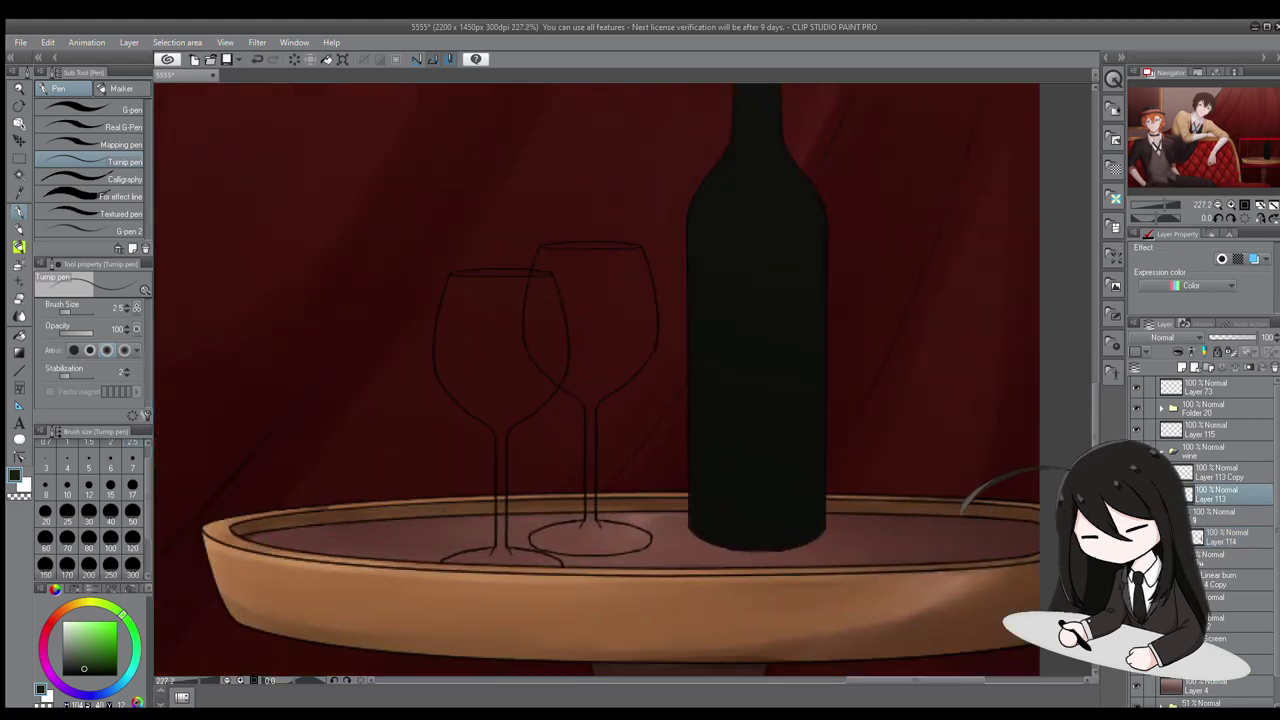
left_click(651, 577)
key("ctrl+d")
scroll(576, 296, "up", 2)
key("w")
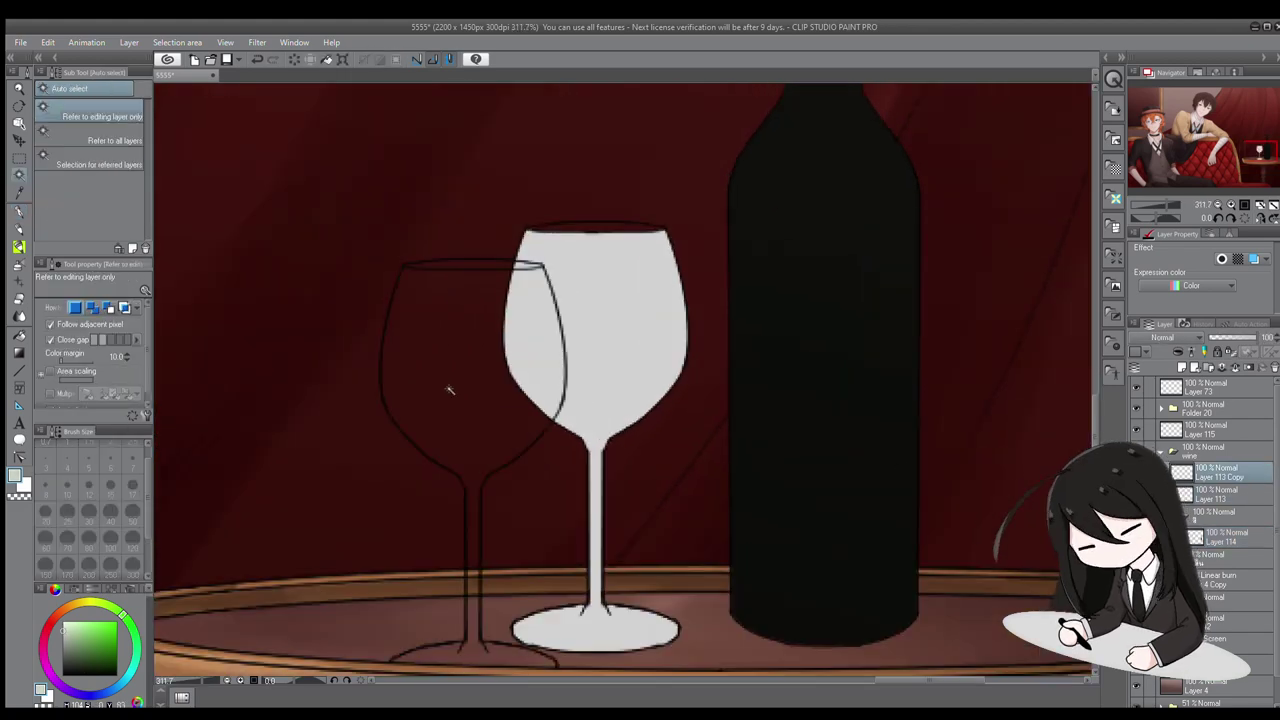
left_click(449, 390)
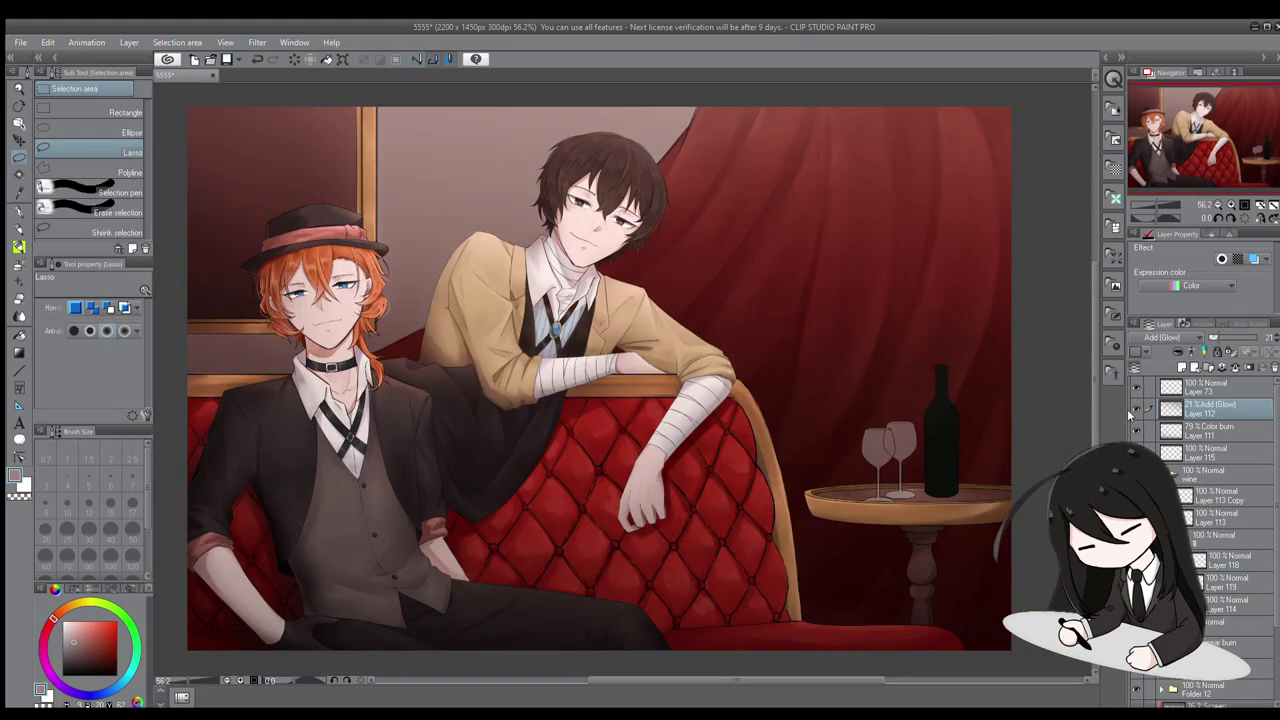
Shade the two translucent wine glasses with soft white using the Soft airbrush at size 100
scroll(890, 450, "up", 5)
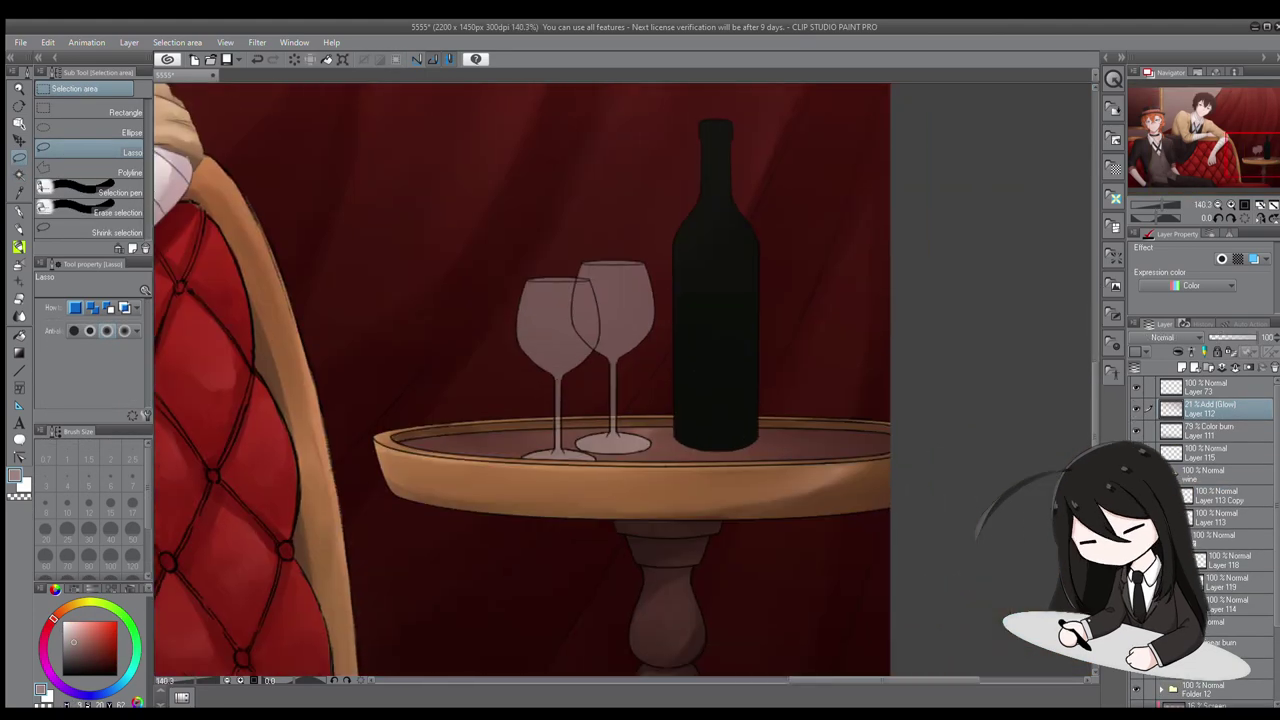
left_click(1215, 495)
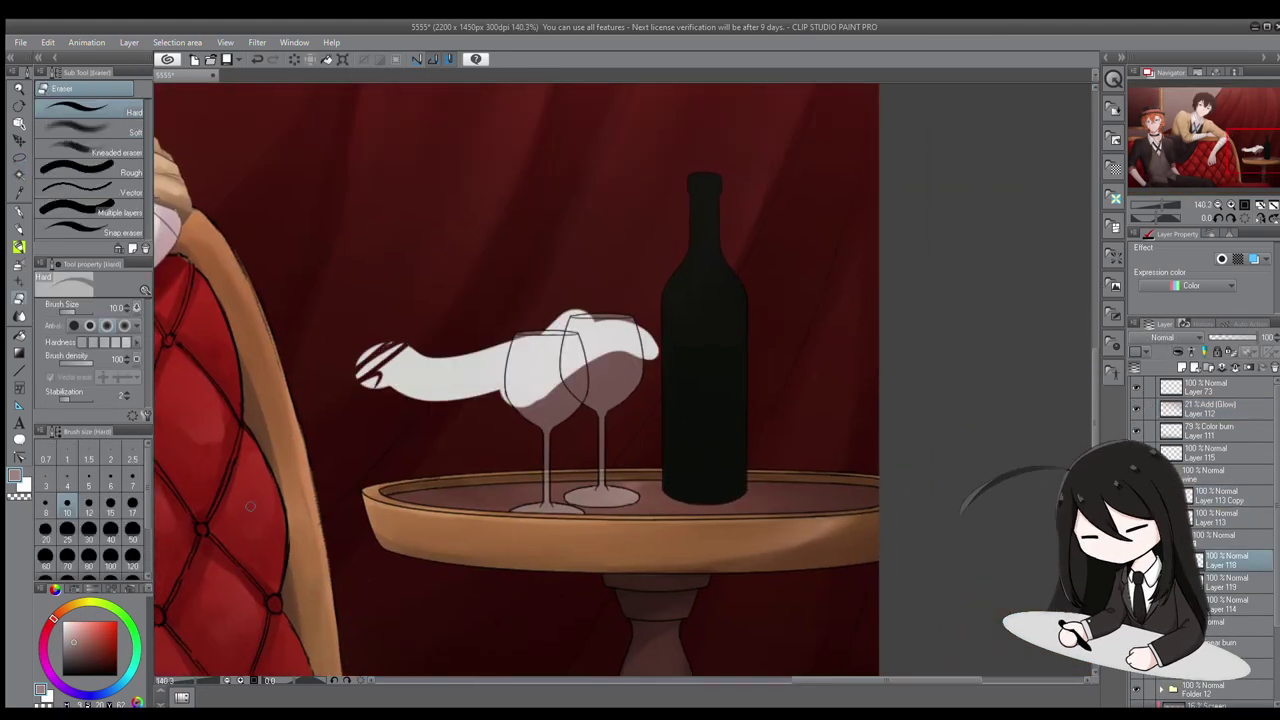
scroll(546, 342, "up", 2)
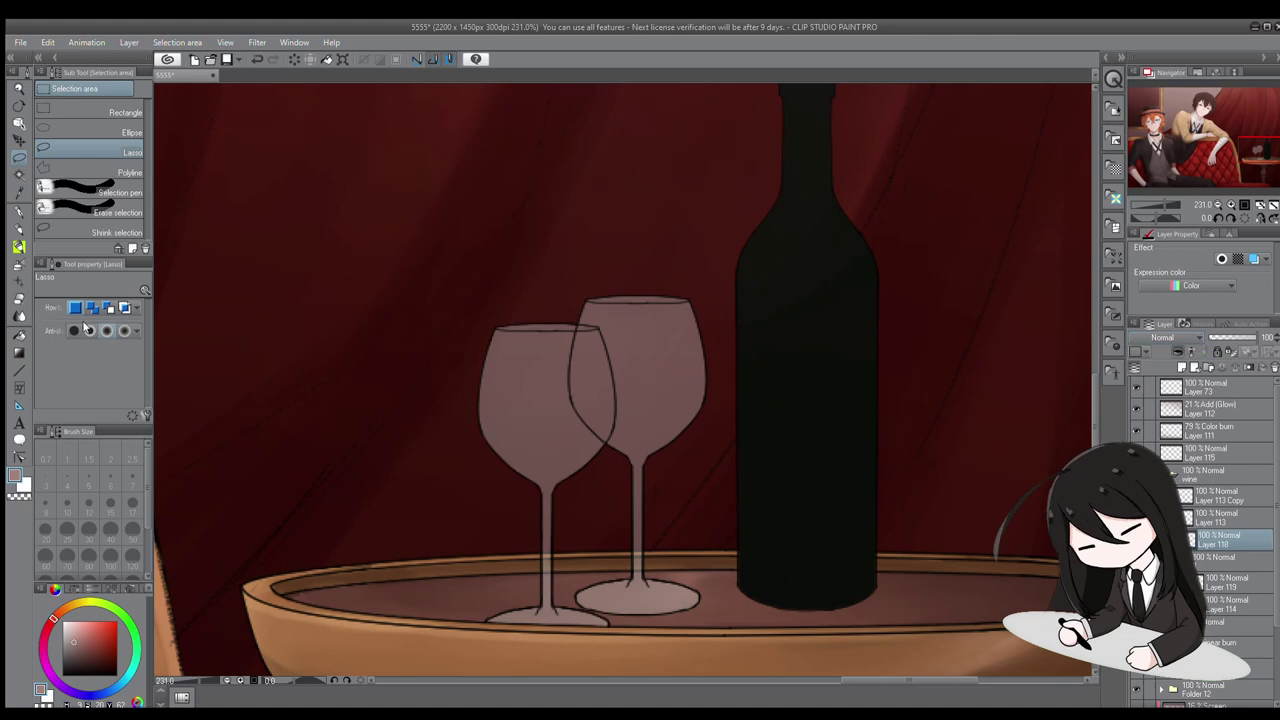
left_click(17, 265)
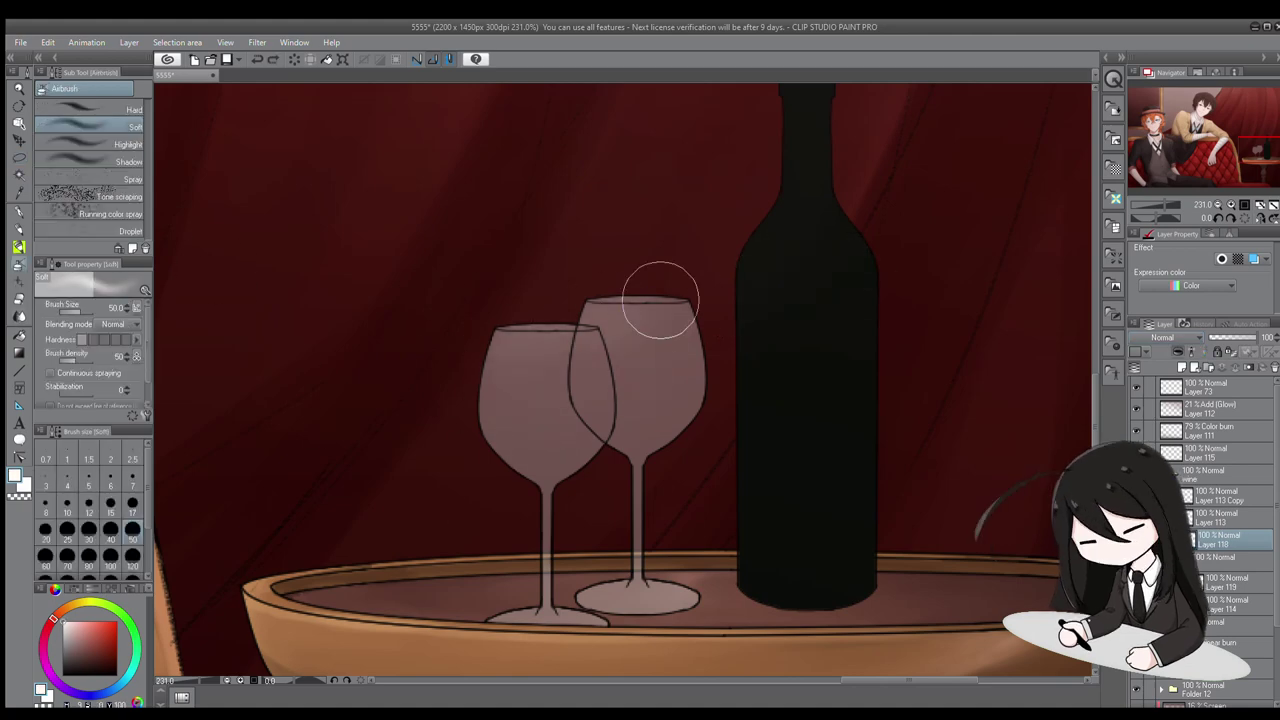
key("bracketright")
mouse_move(478, 382)
left_mouse_down()
mouse_move(571, 374)
mouse_move(513, 348)
mouse_move(513, 330)
mouse_move(477, 378)
left_mouse_up()
left_click(1178, 356)
left_click_drag(717, 371, 571, 428)
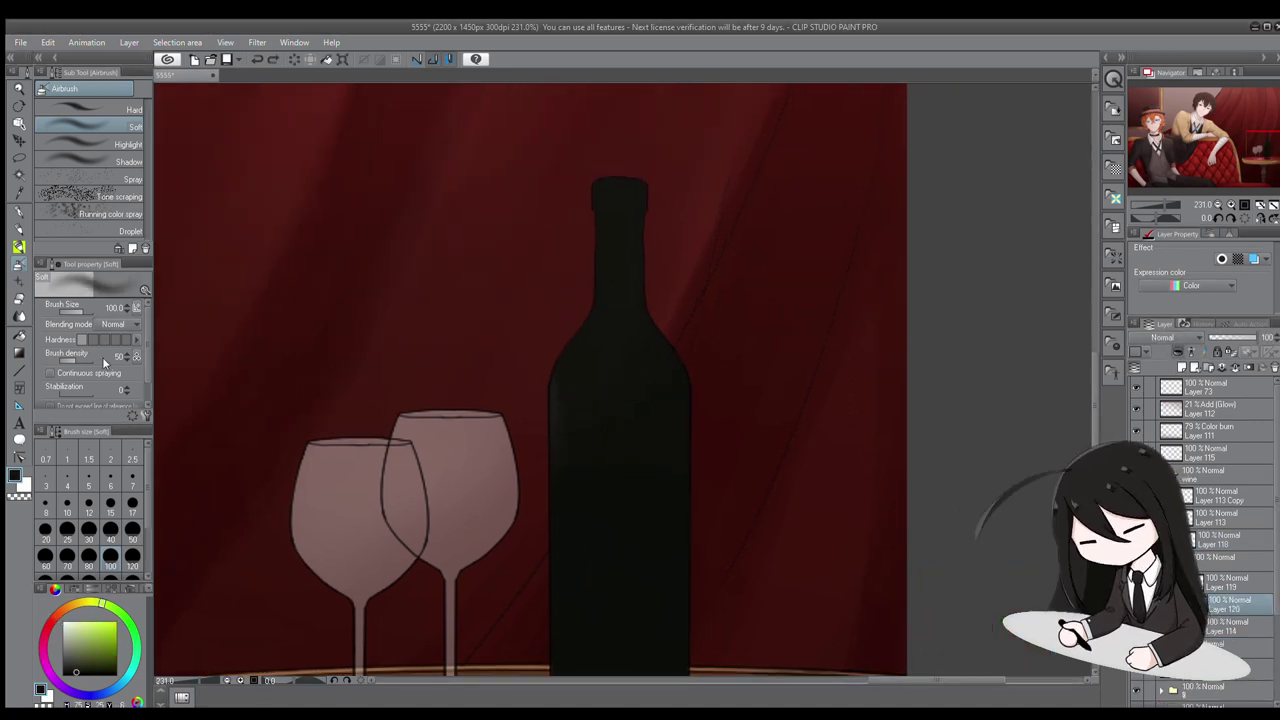
Paint pale grey-green highlights on the bottle's neck and sides with the colouring brush at size 17, and soften them with Blend at size 12
left_click(22, 240)
left_click_drag(660, 340, 672, 455)
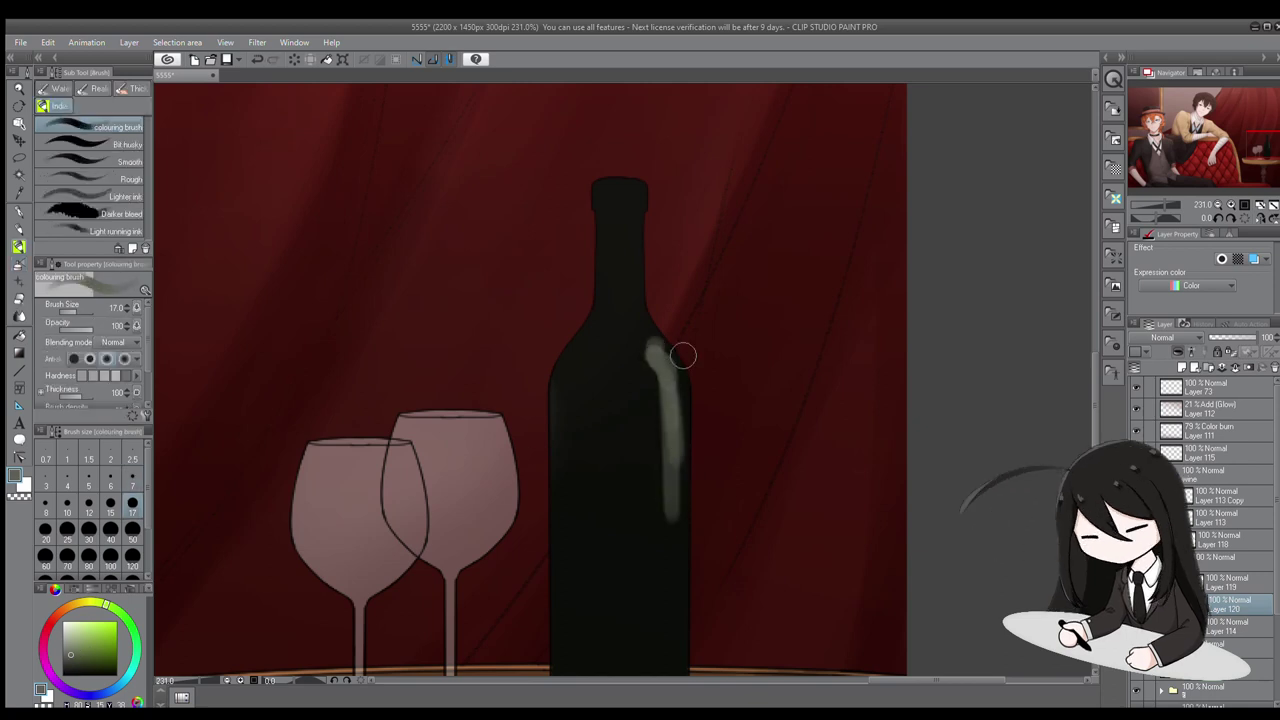
scroll(672, 455, "down", 2)
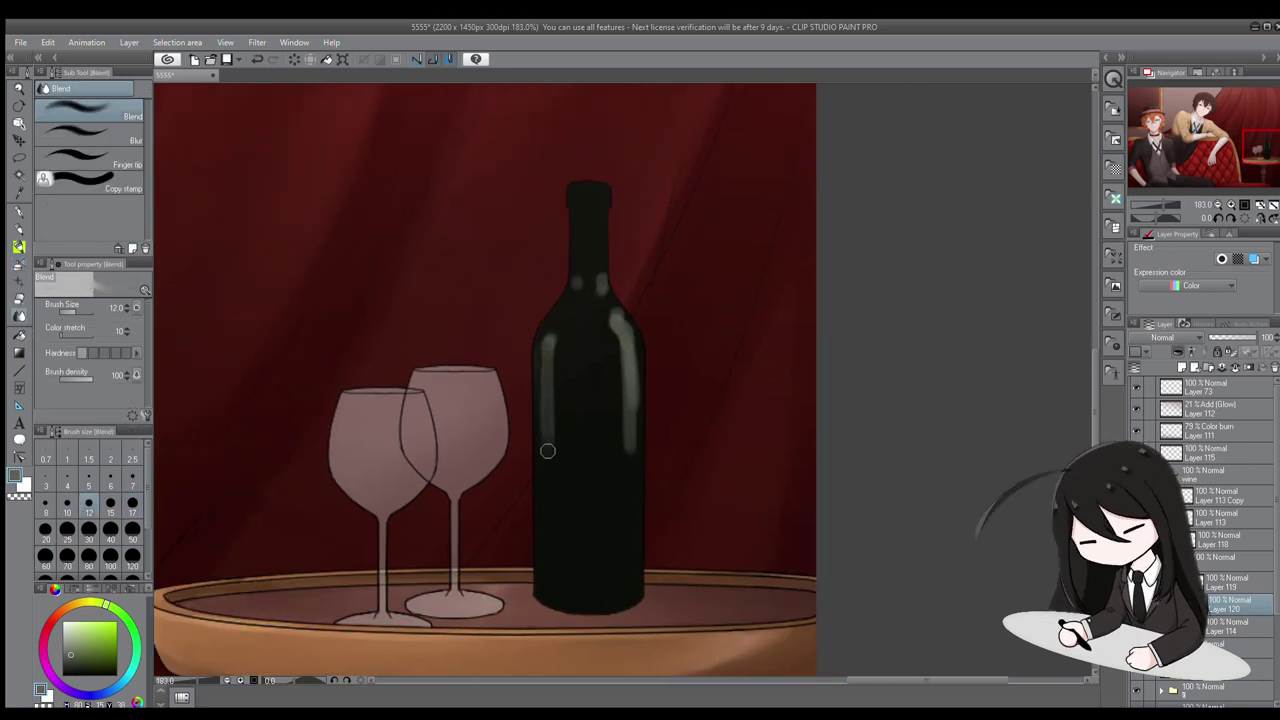
left_click_drag(625, 330, 633, 337)
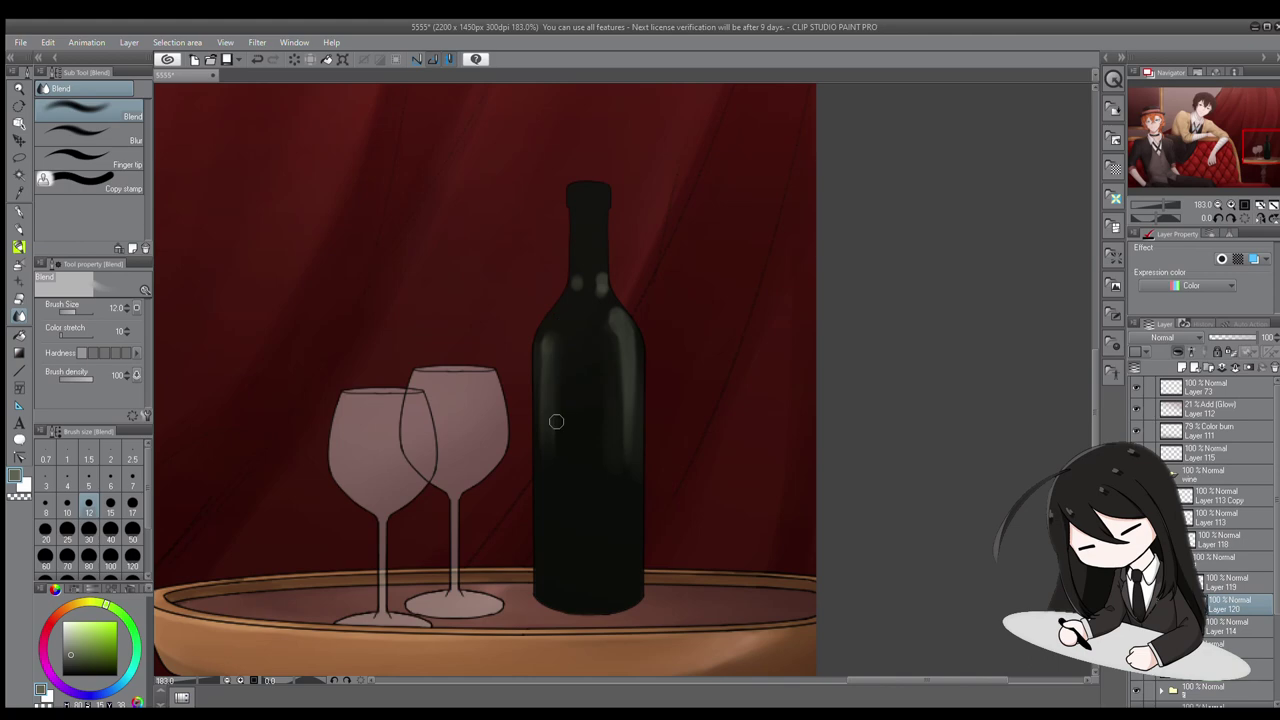
scroll(605, 300, "down", 3)
scroll(634, 326, "up", 4)
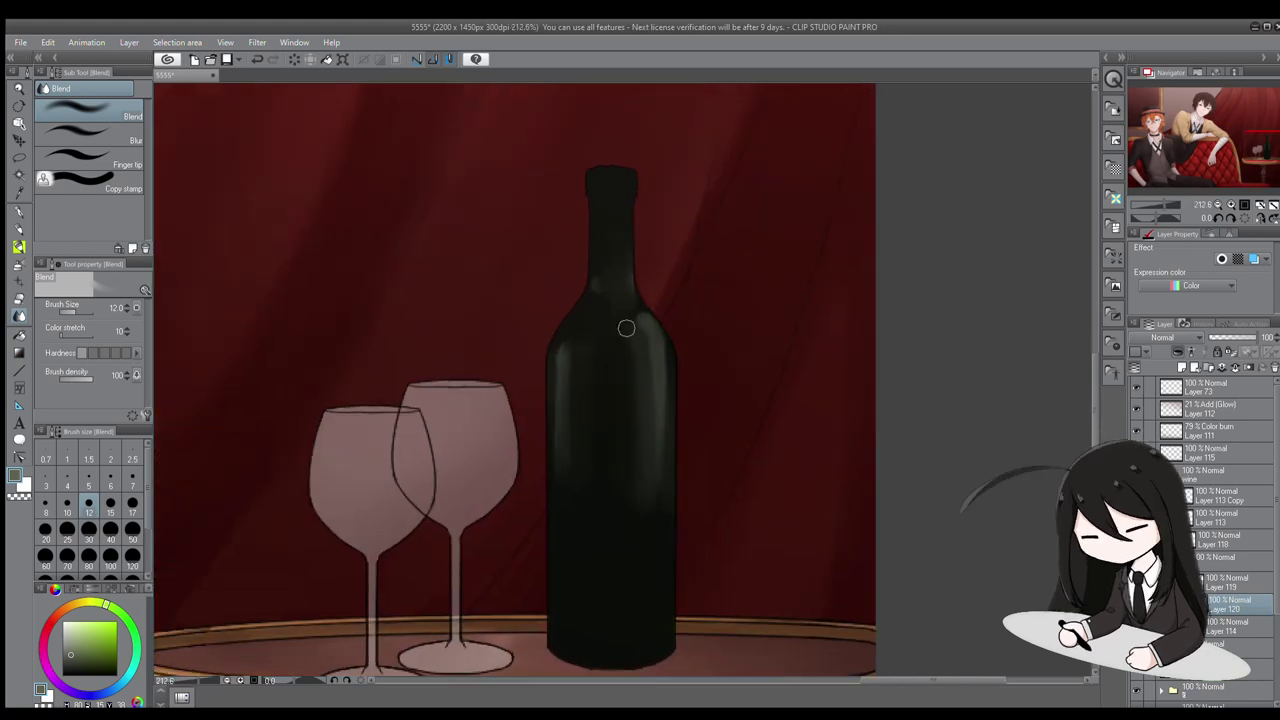
left_click_drag(646, 365, 651, 496)
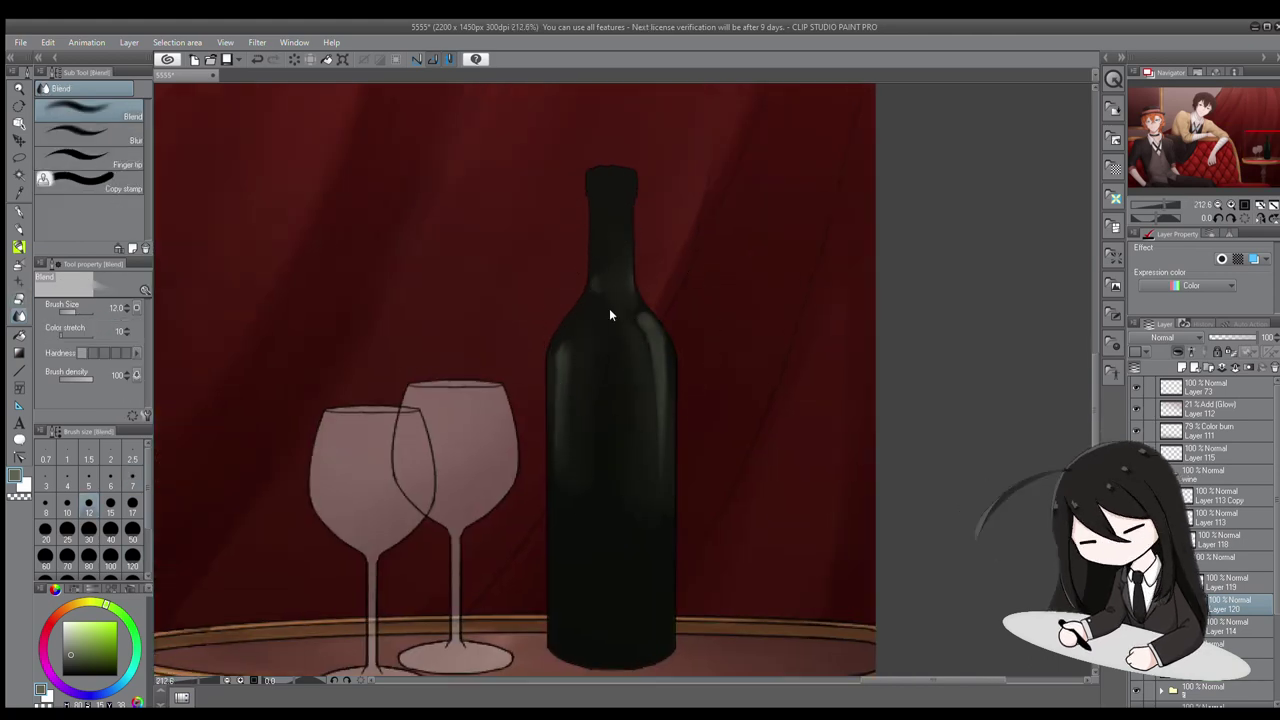
Paint a blank cream label with curved edges around the bottle's body on Layer 121, using the Turnip pen at size 17
scroll(610, 315, "down", 1)
left_click_drag(369, 481, 361, 464)
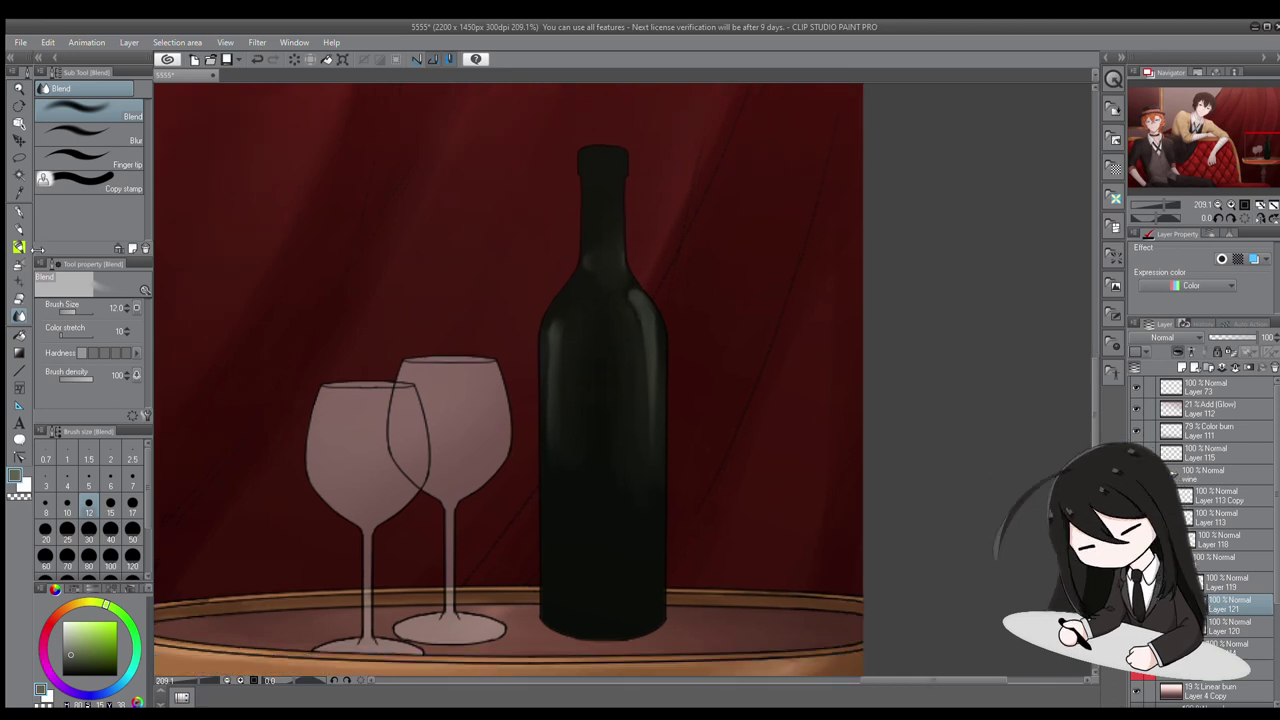
key("p")
mouse_move(664, 384)
left_mouse_down()
mouse_move(527, 381)
mouse_move(660, 398)
left_mouse_up()
left_click(620, 517)
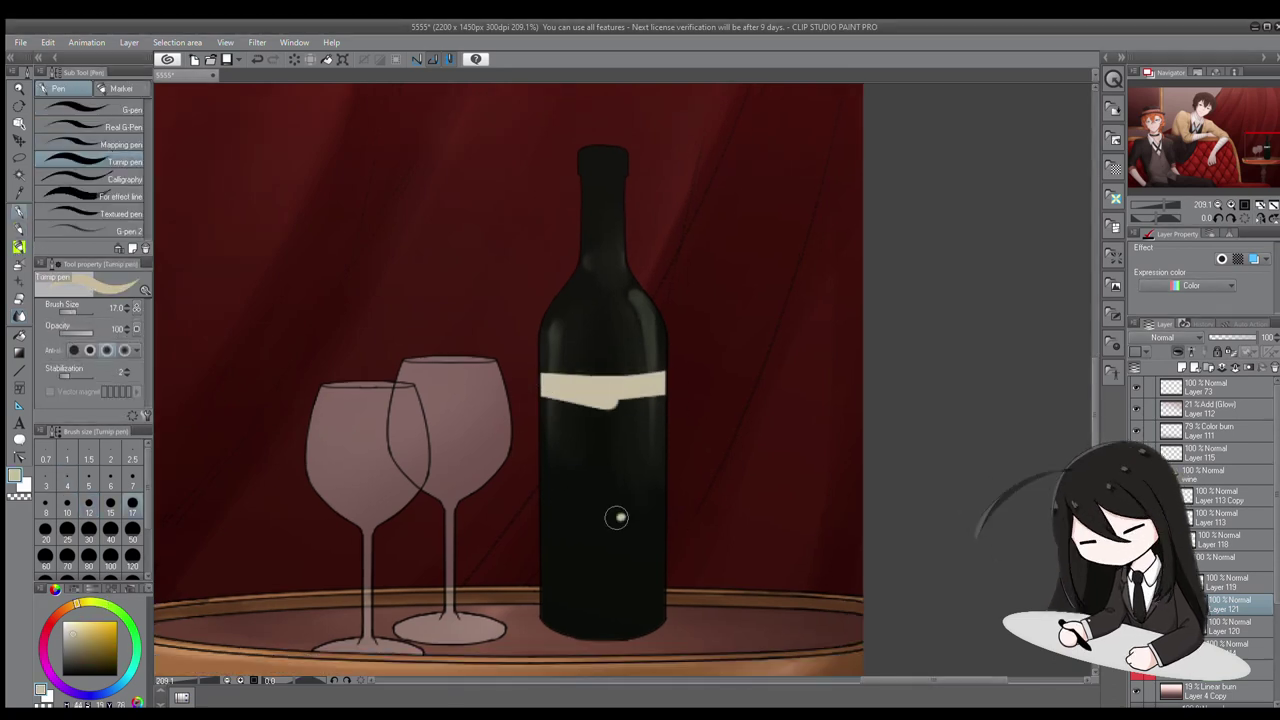
left_click_drag(664, 530, 547, 544)
mouse_move(678, 524)
left_mouse_down()
mouse_move(585, 420)
mouse_move(640, 500)
mouse_move(531, 543)
left_mouse_up()
key("e")
scroll(649, 529, "down", 1)
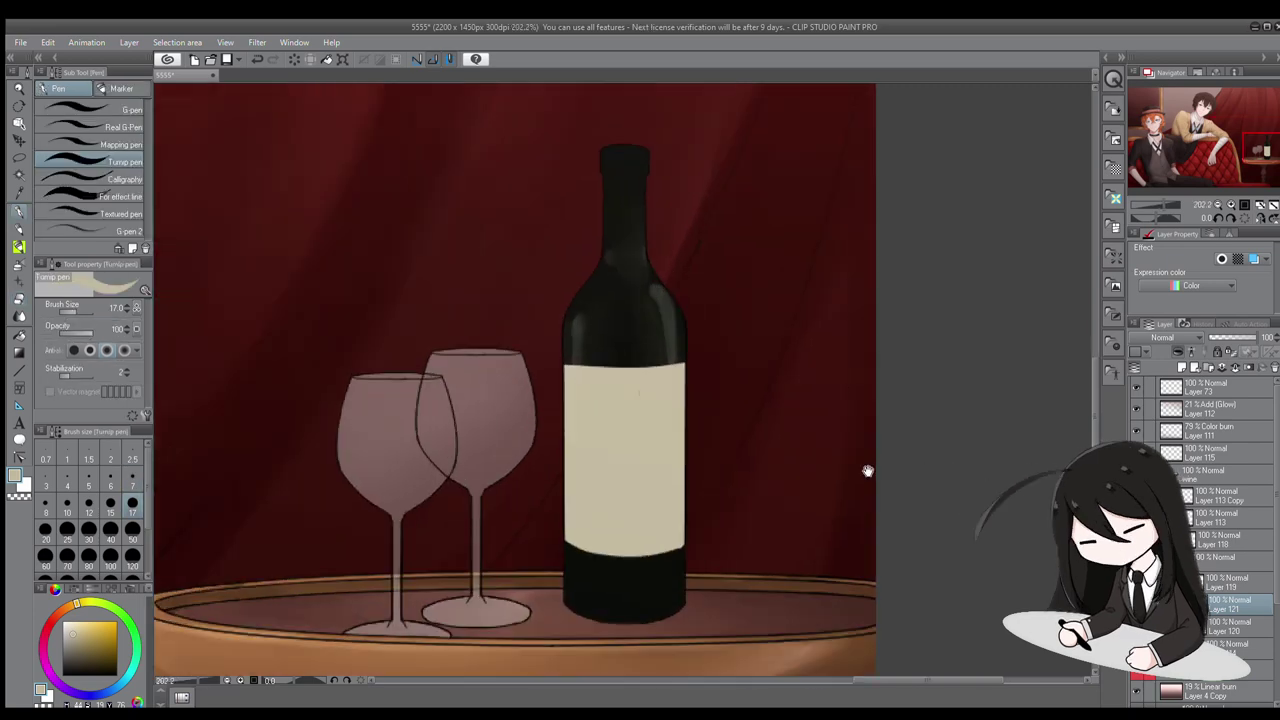
key("p")
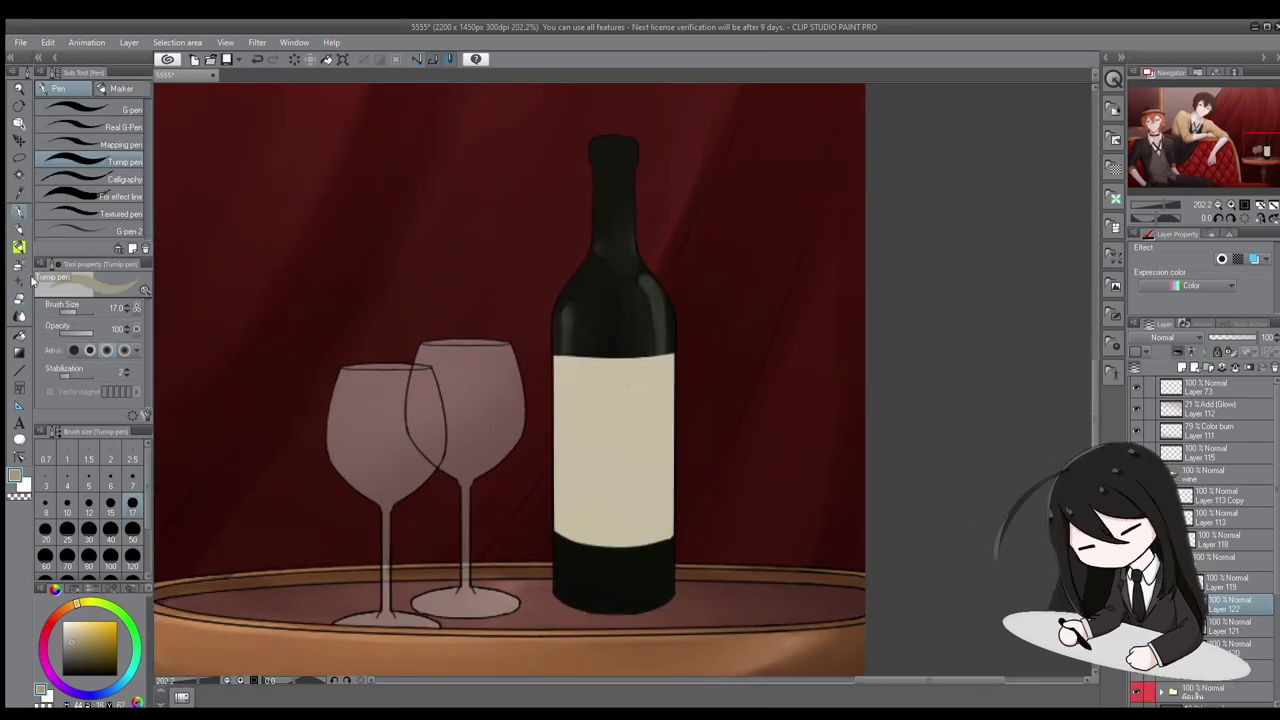
Shade the blank cream label on Layer 122 with the colouring brush at size 17, and soften the tones with Blend at size 12
key("b")
left_click_drag(535, 365, 700, 515)
left_click(1180, 352)
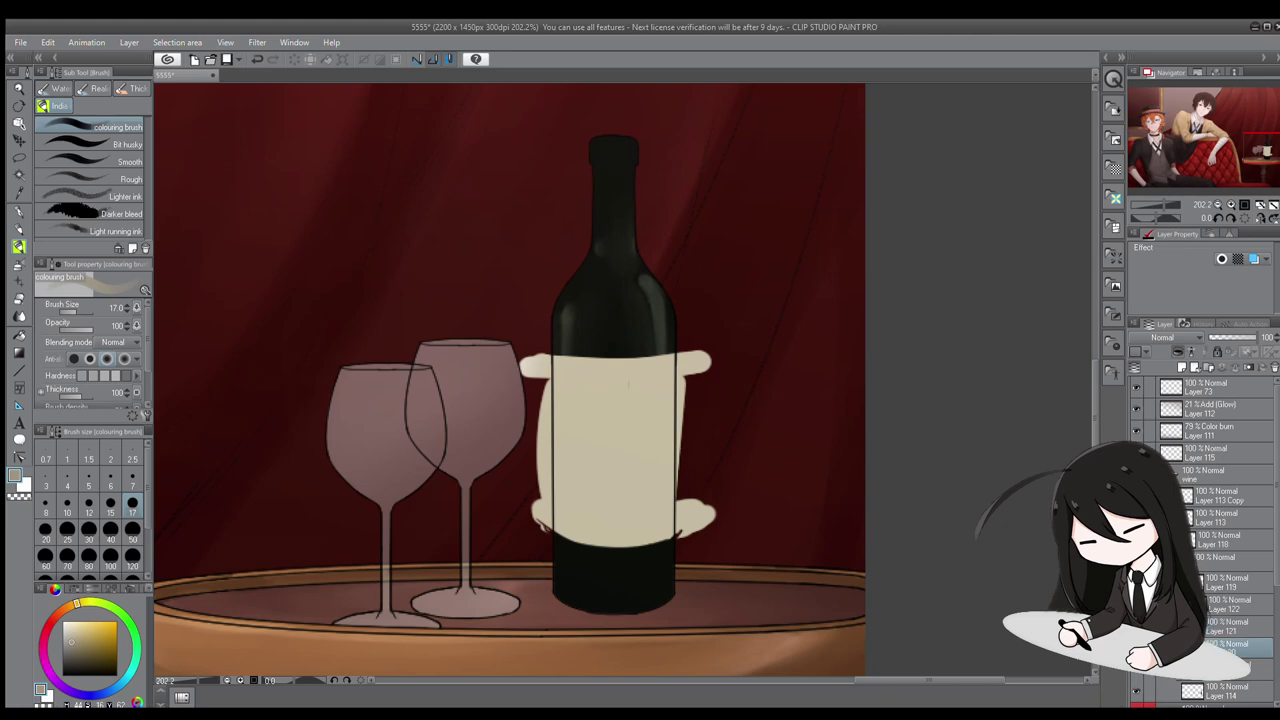
left_click_drag(612, 350, 612, 545)
key("j")
left_click_drag(590, 385, 595, 540)
scroll(160, 120, "down", 1)
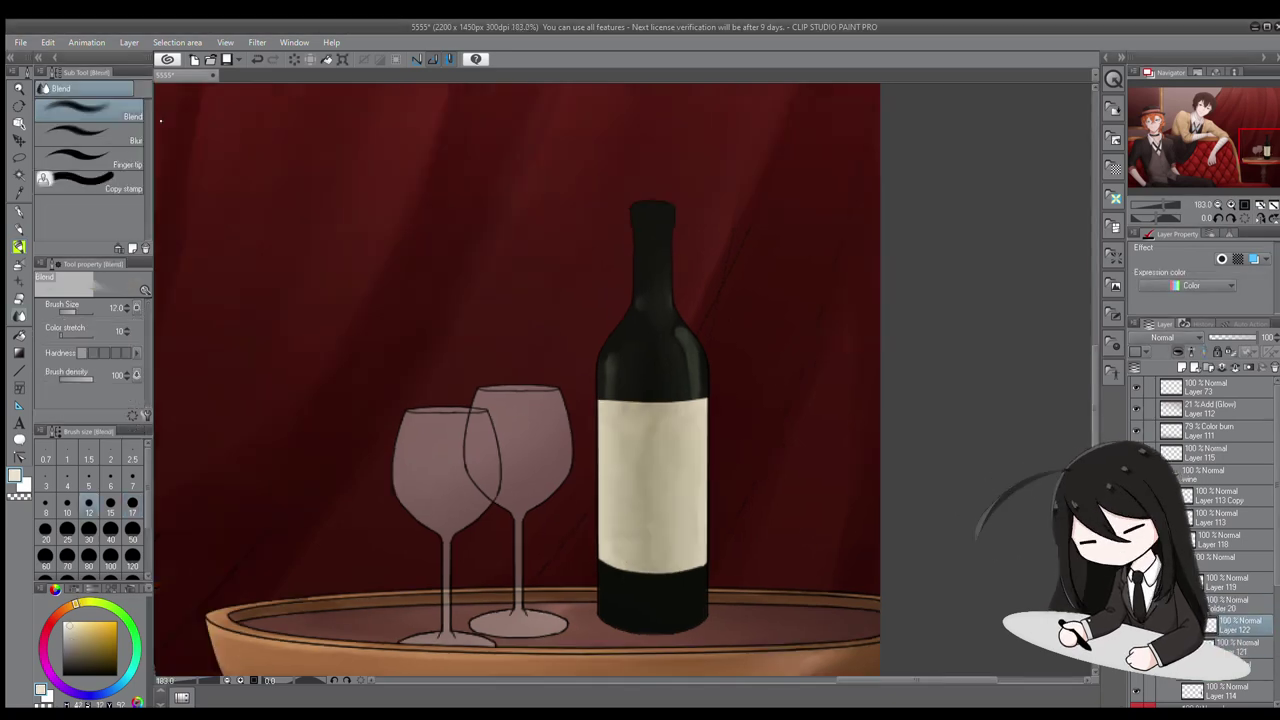
left_click_drag(623, 442, 601, 442)
left_click(1255, 668)
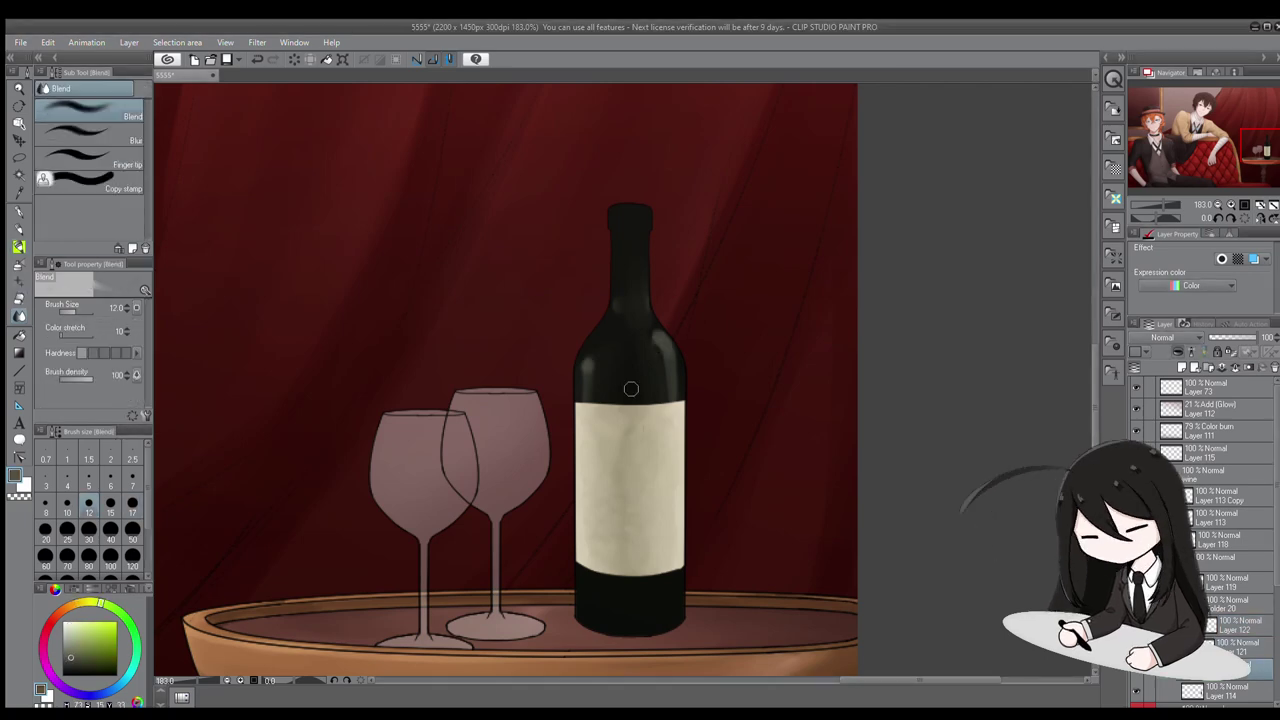
Add Multiply Layer 123 above the bottle fills and try soft shading on the lower bottle and label with the Soft airbrush at size 50
scroll(691, 245, "down", 3)
scroll(757, 414, "up", 3)
left_click(1213, 607)
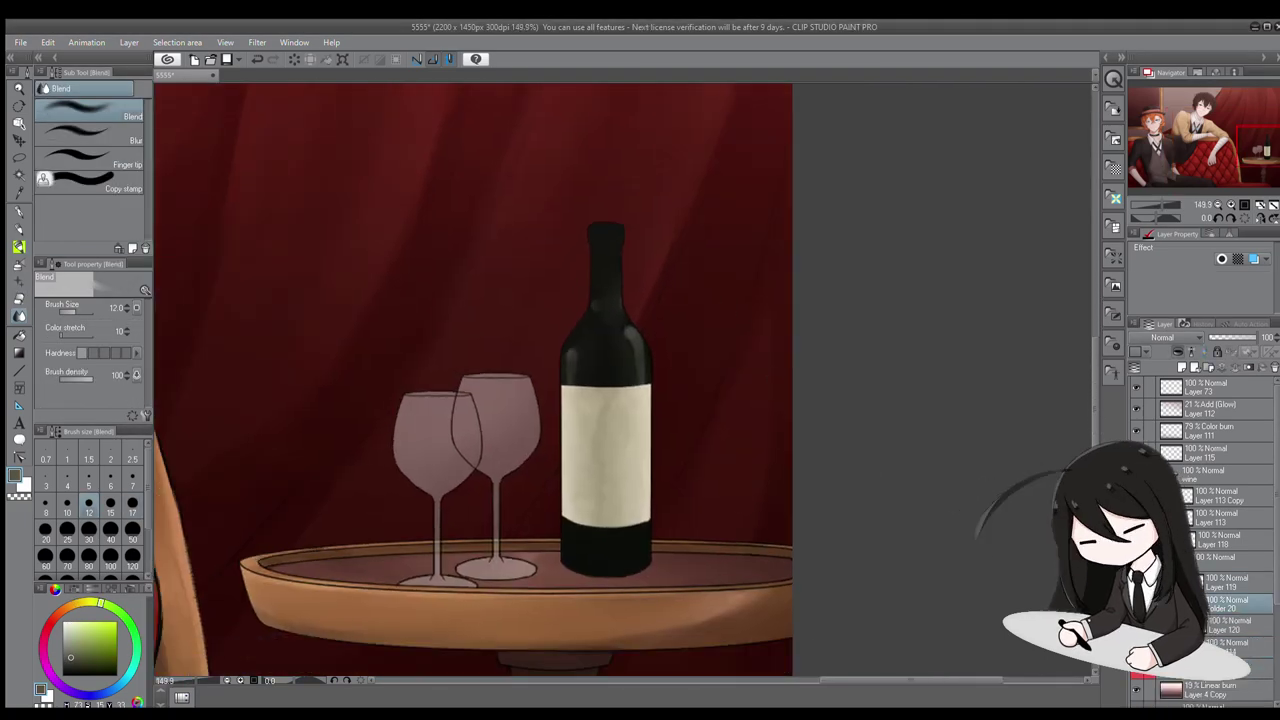
left_click(1180, 367)
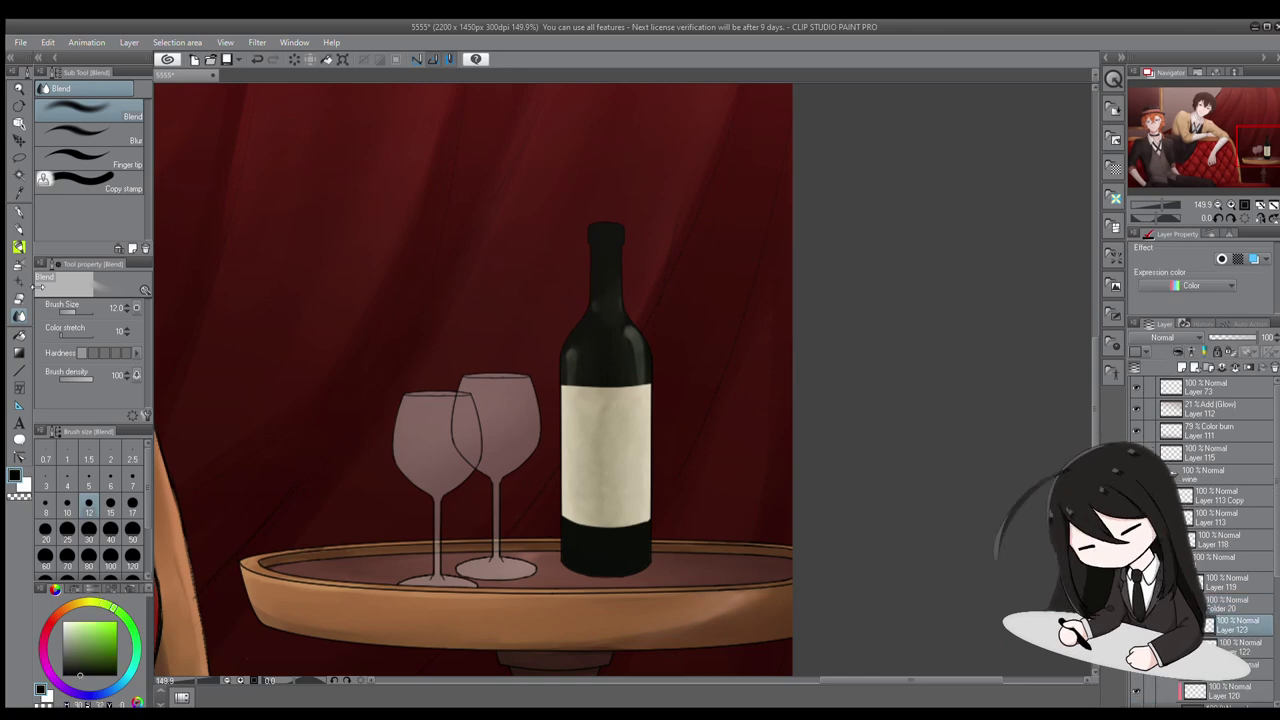
key("b")
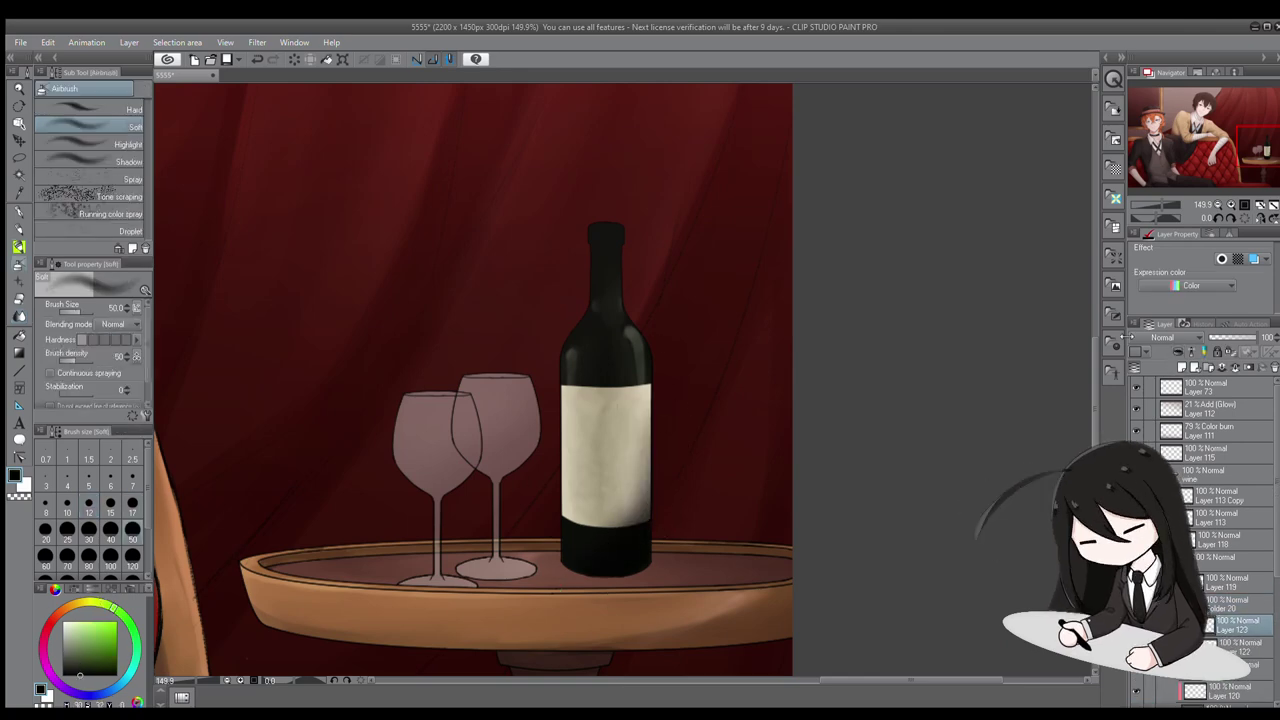
left_click(560, 605, "alt")
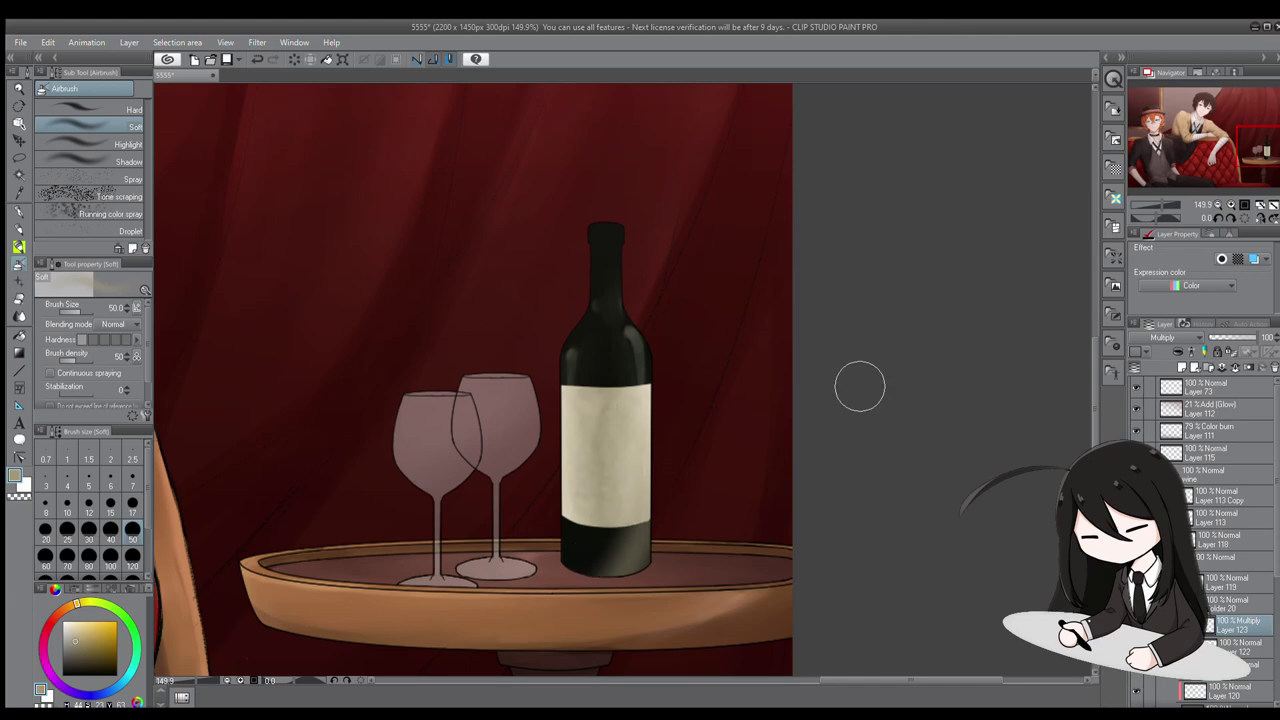
left_click_drag(630, 470, 585, 590)
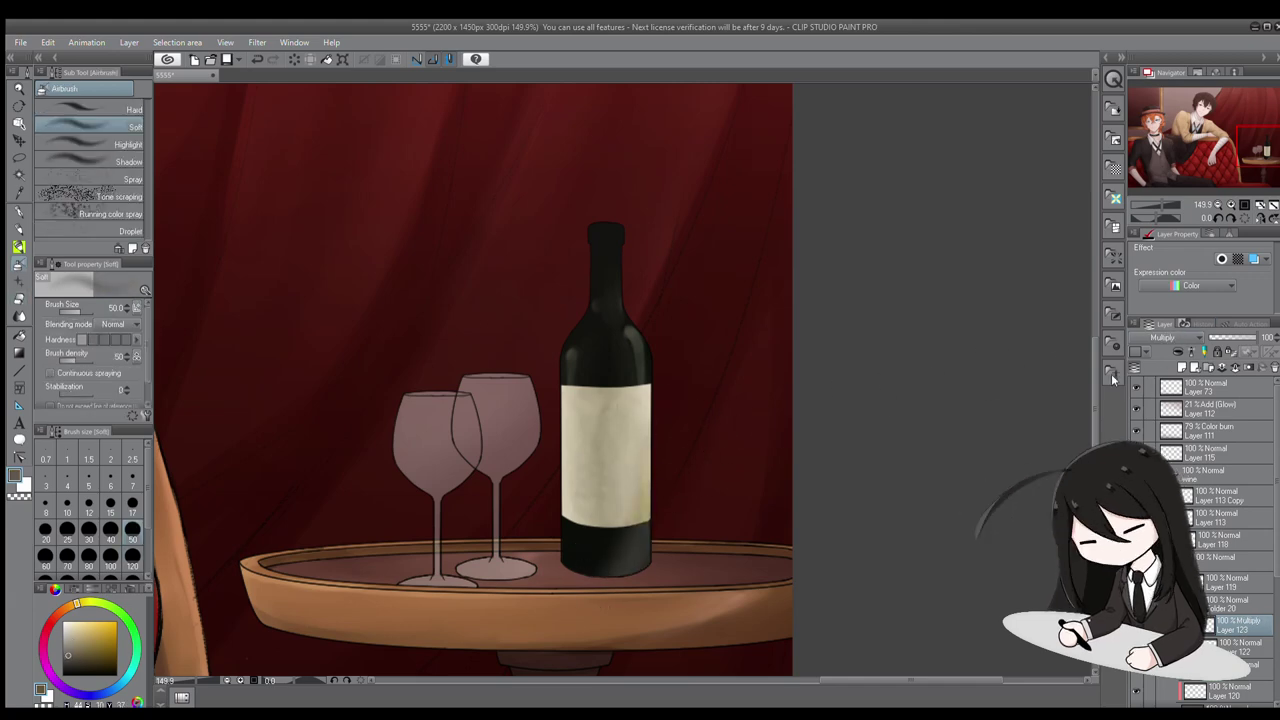
Group the bottle fill layers in Folder 21 beneath Layer 123, and shade the label's right edge in muted grey with the Soft airbrush
left_click(634, 429, "alt")
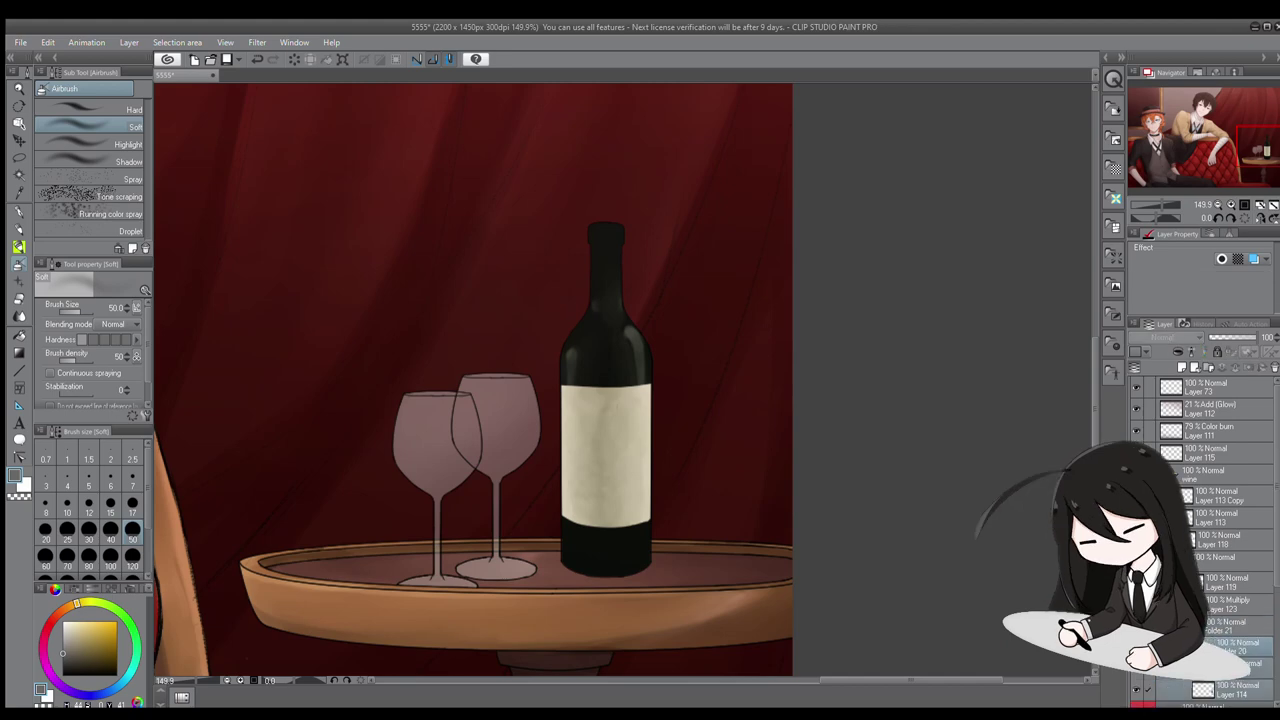
left_click_drag(642, 386, 644, 522)
scroll(663, 251, "down", 3)
scroll(640, 451, "up", 3)
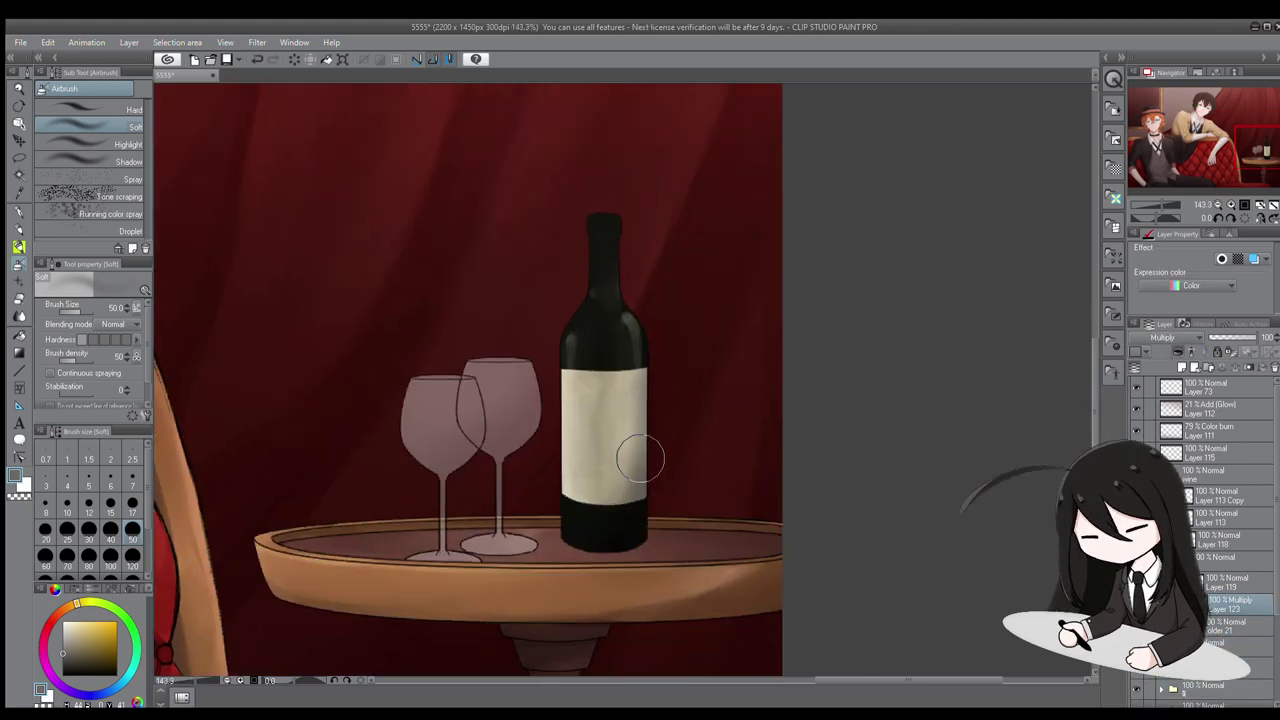
scroll(640, 400, "down", 1)
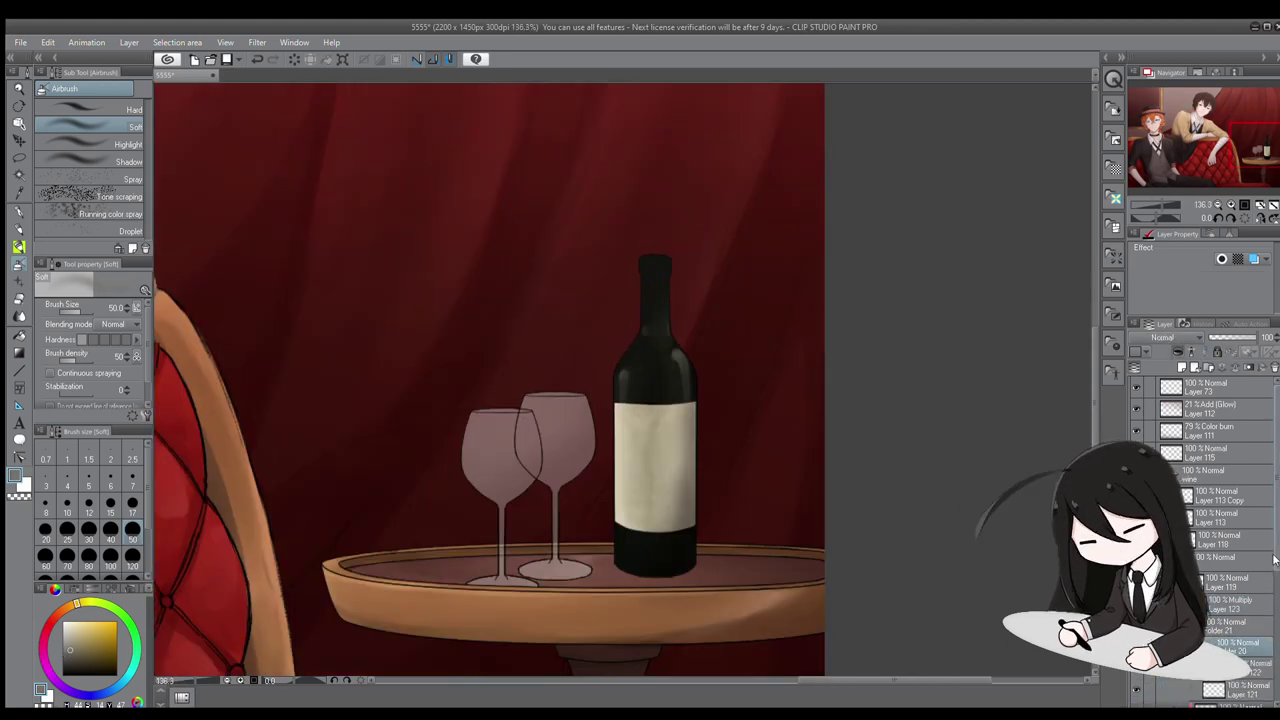
Paint a dark grey foil capsule over the bottle's neck on new Layer 124 with the colouring brush at size 17
key("j")
left_click_drag(1001, 358, 1009, 398)
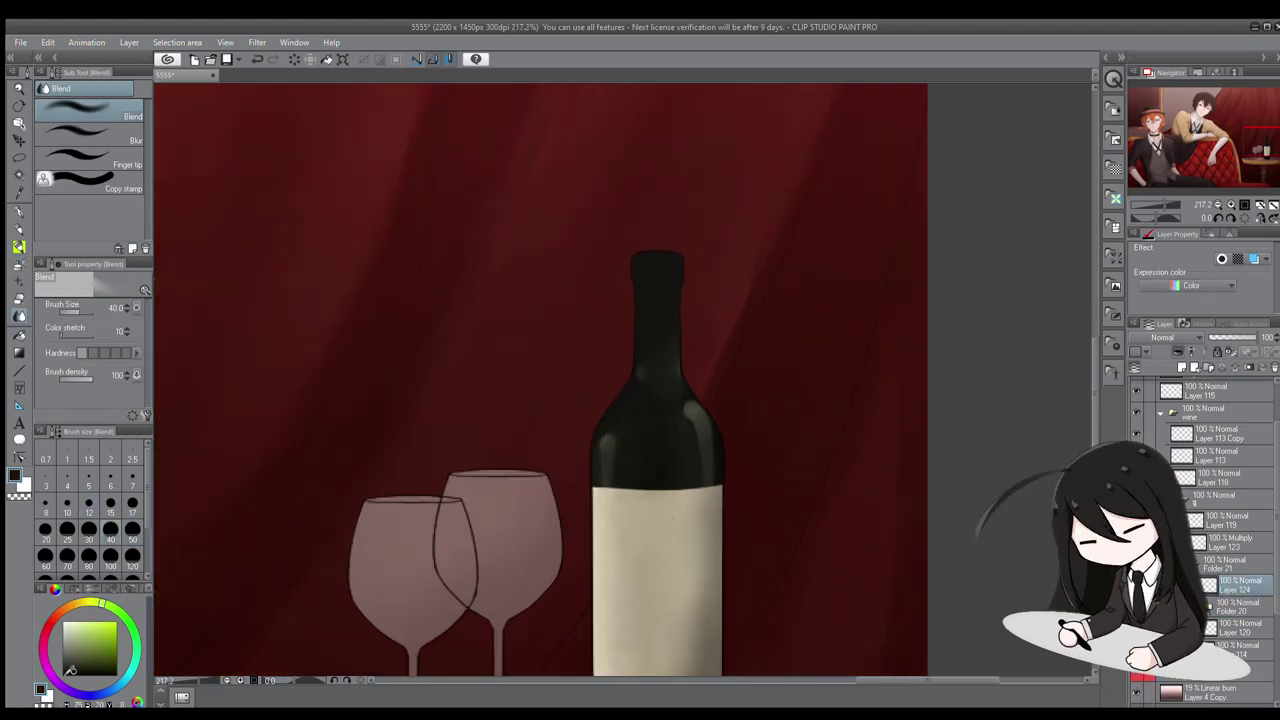
key("b")
left_click_drag(649, 353, 760, 260)
key("ctrl+z")
key("ctrl+z")
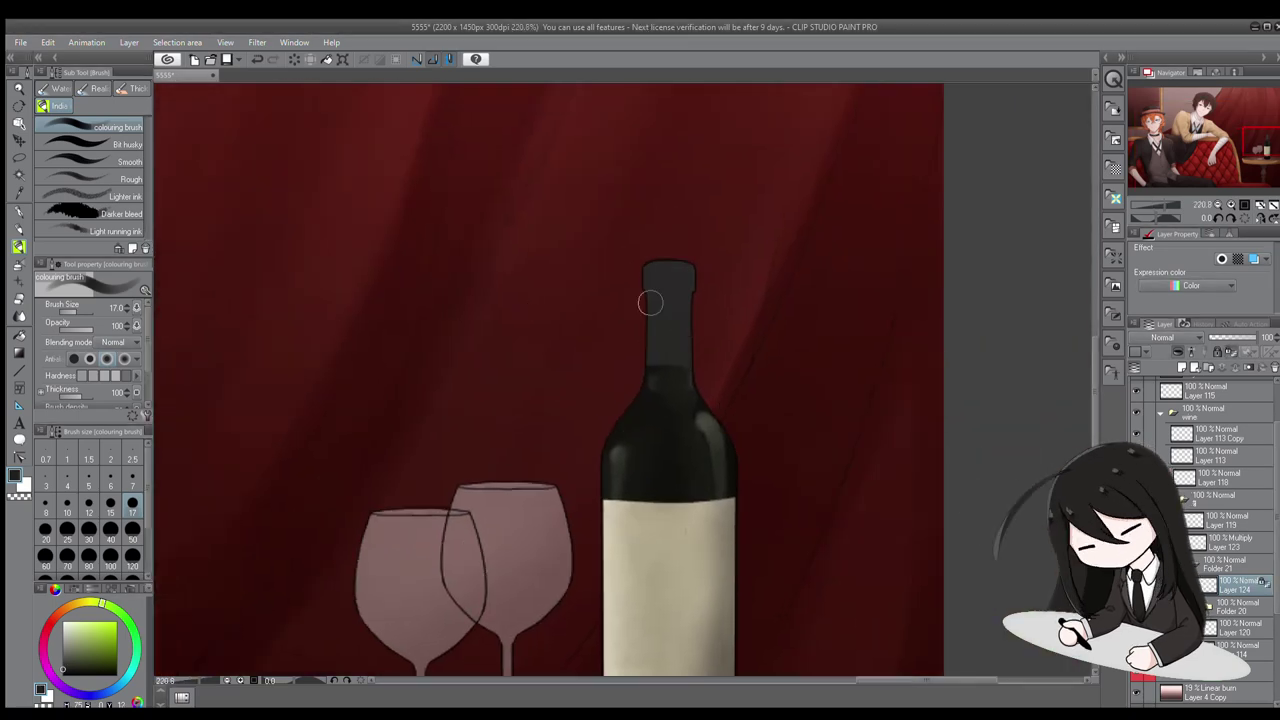
left_click_drag(637, 361, 577, 385)
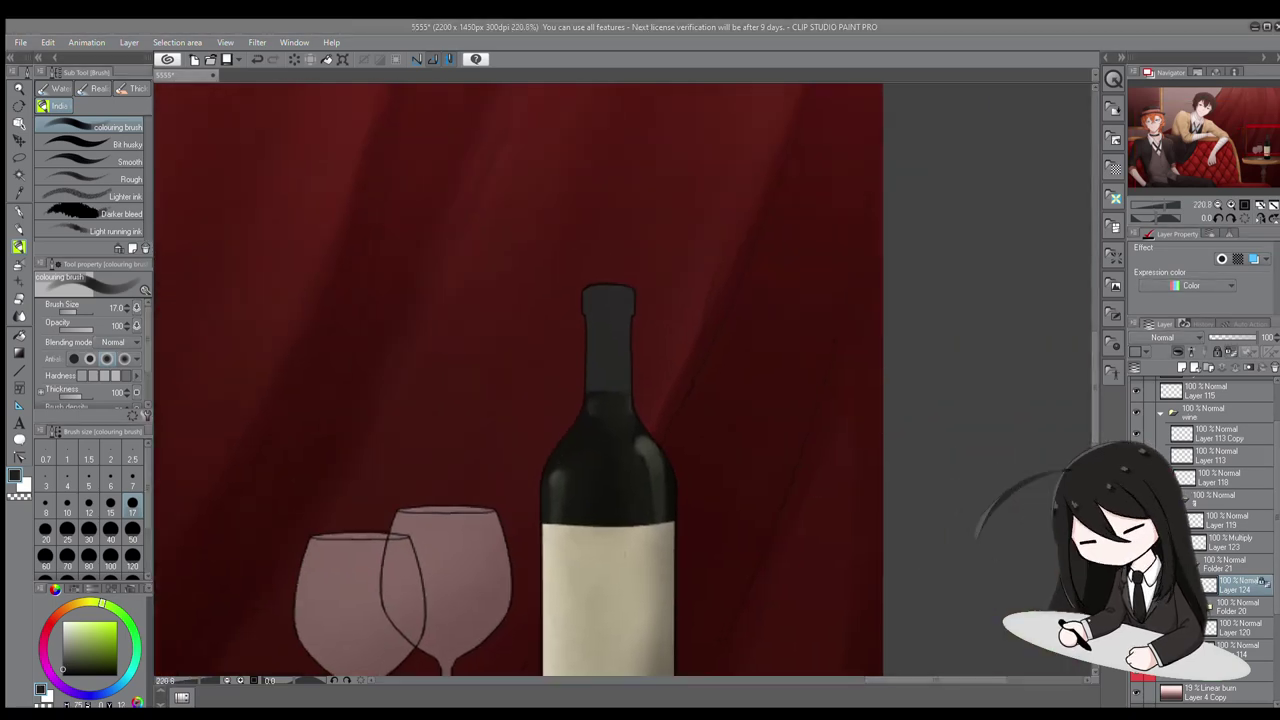
left_click_drag(281, 417, 243, 440)
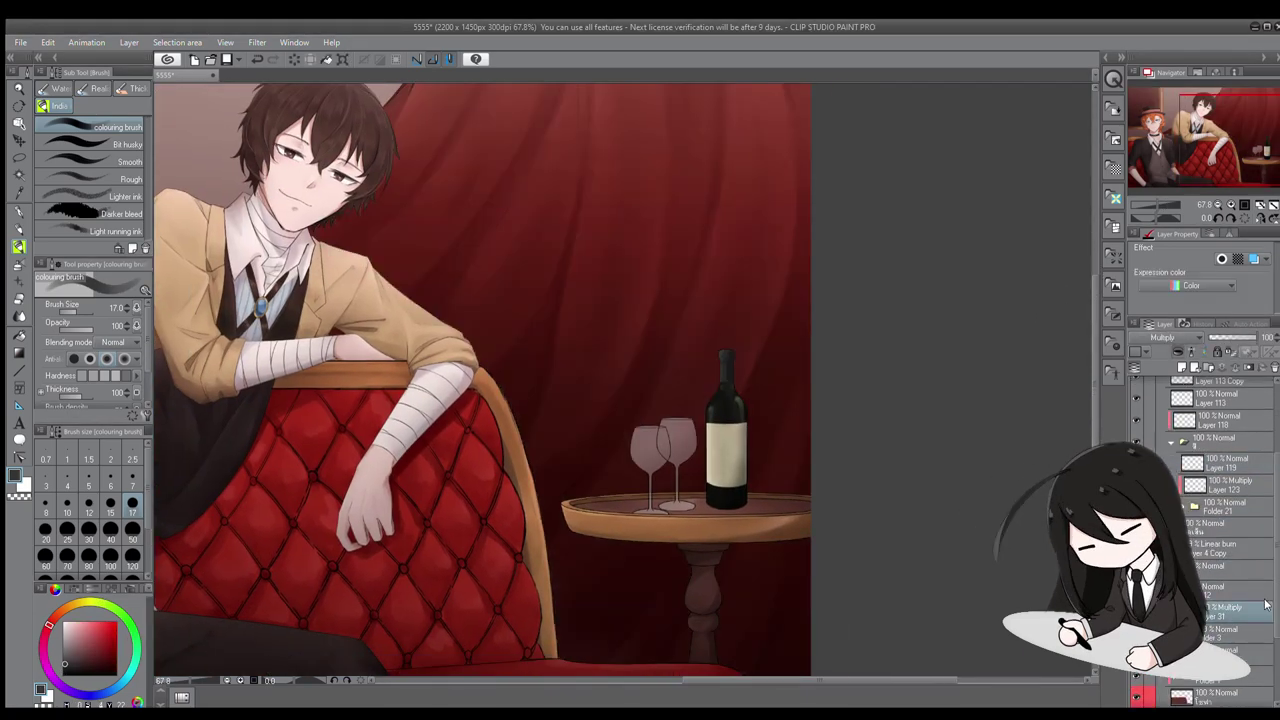
Paint a dark brown shadow beside the bottle's base on the tabletop on Layer 125, and soften it with Blend at size 17
scroll(792, 494, "up", 4)
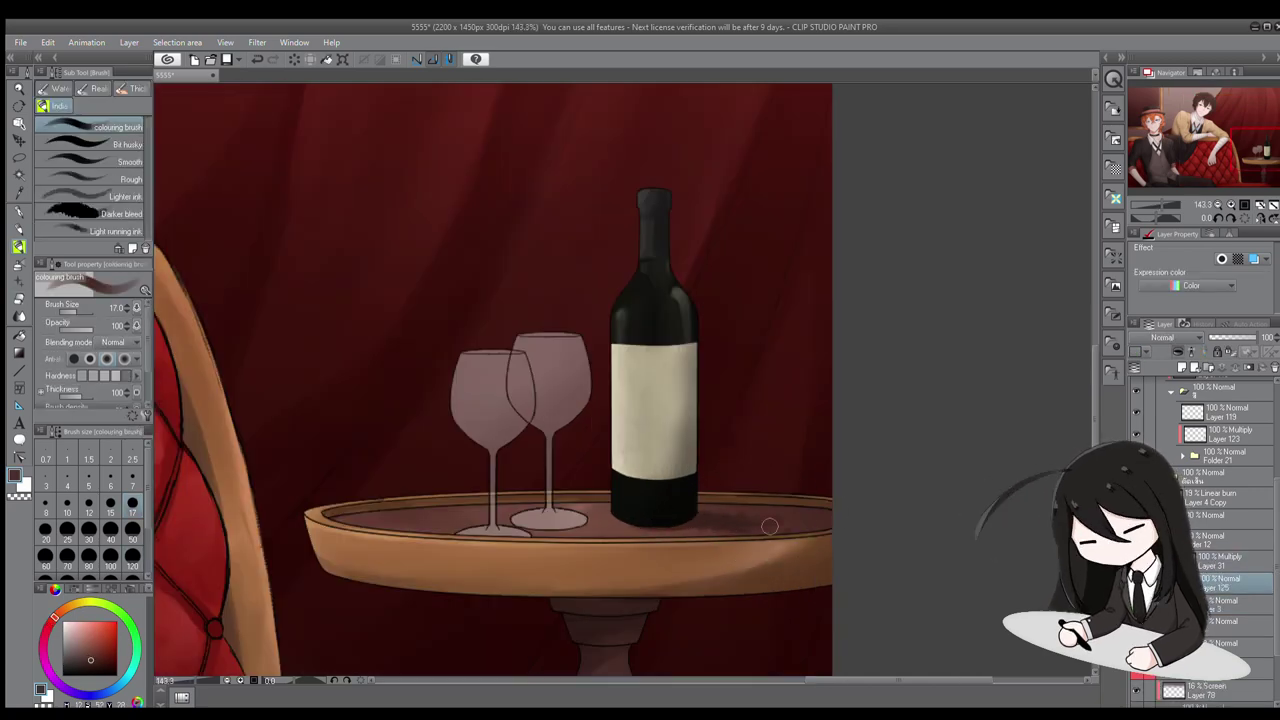
key("j")
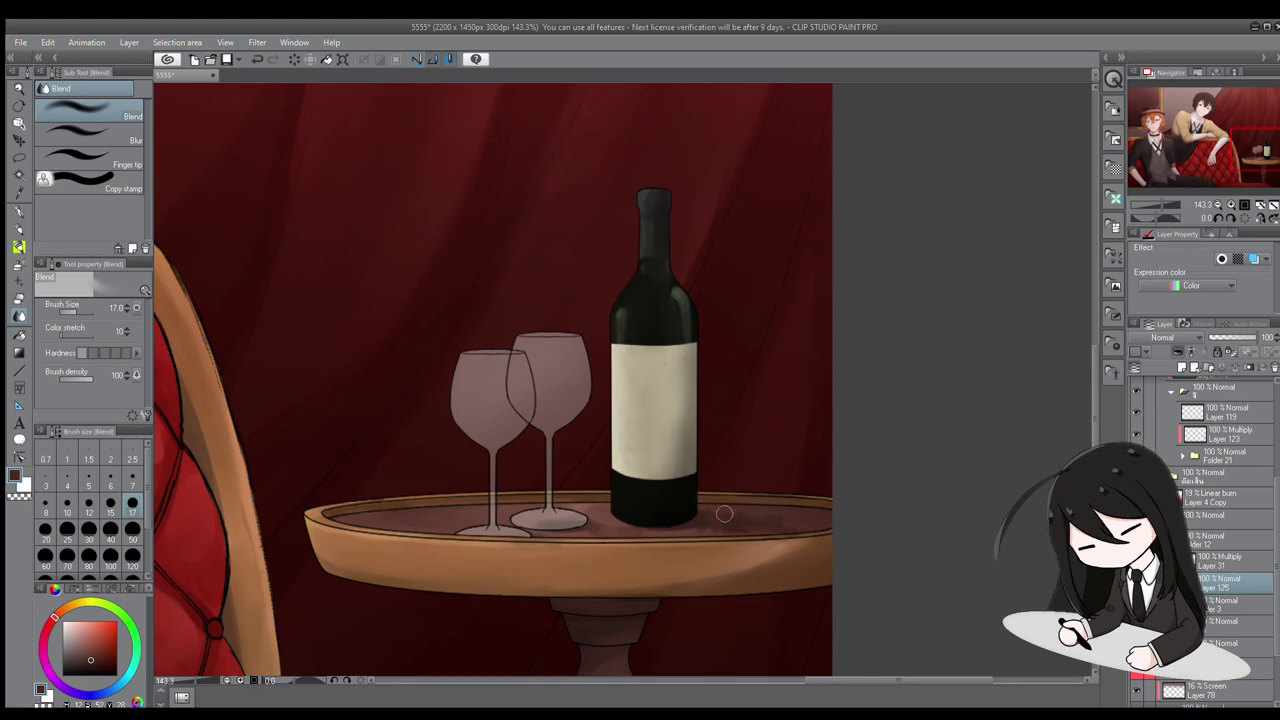
scroll(622, 531, "down", 5)
scroll(823, 426, "up", 3)
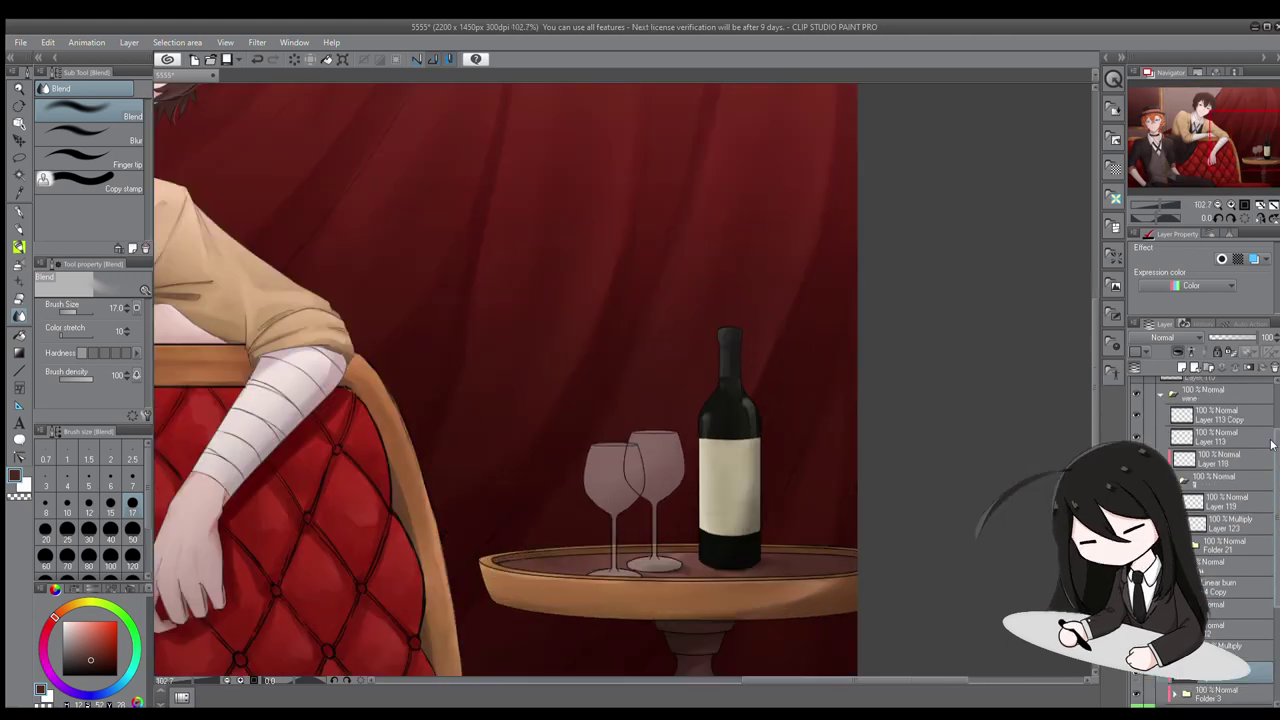
Paint pale grey-white highlights on the bowls and feet of both wine glasses on new Layer 126, using the colouring brush at size 7
left_click(1180, 364)
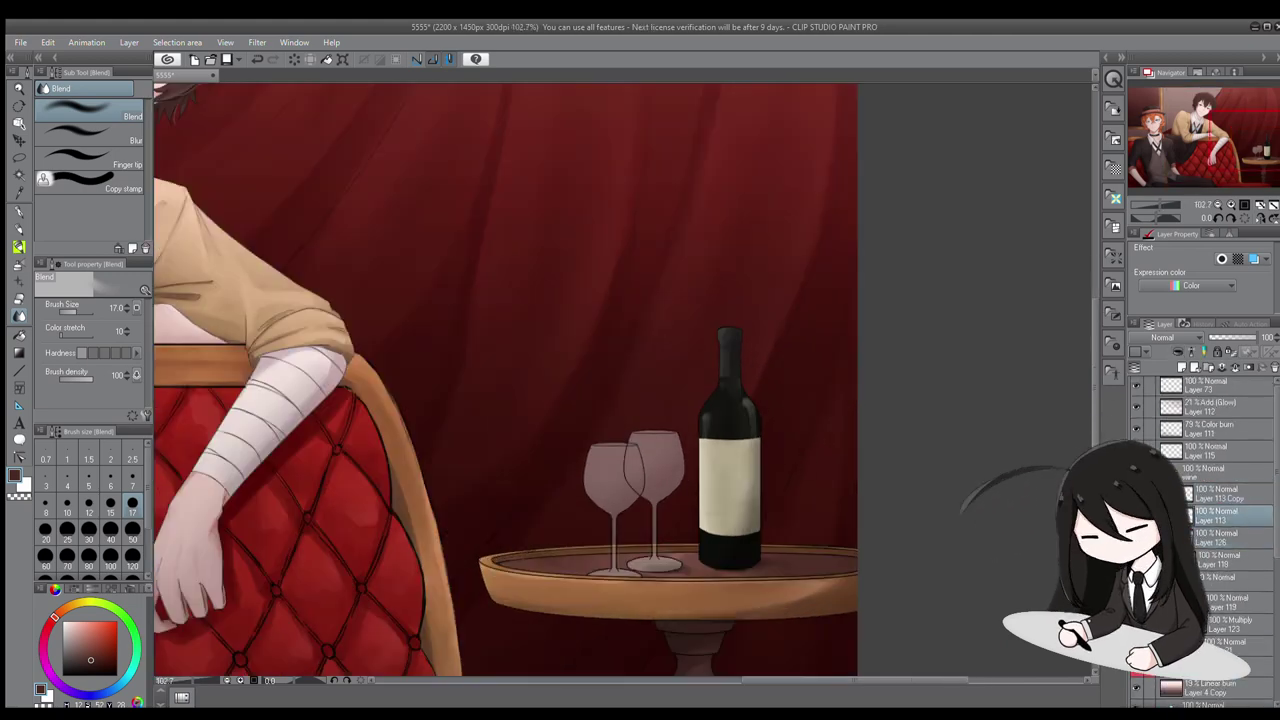
scroll(641, 496, "up", 3)
left_click(18, 246)
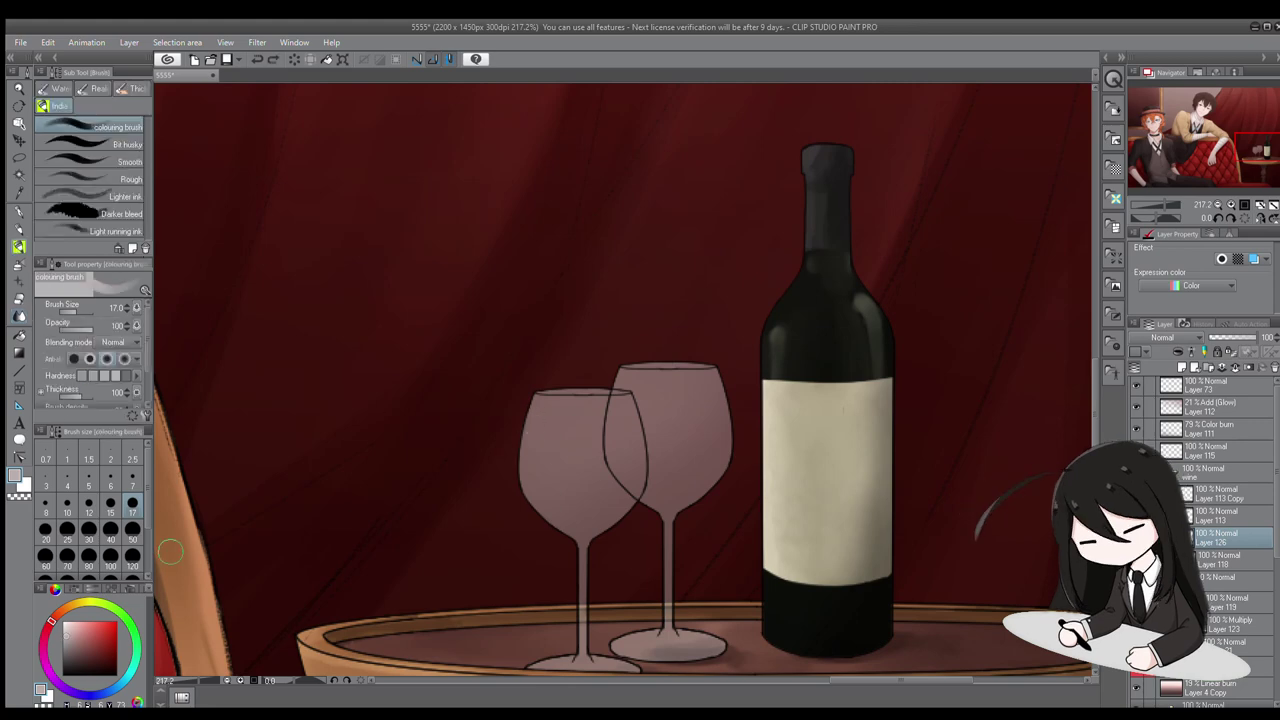
left_click(132, 480)
mouse_move(548, 500)
left_mouse_down()
mouse_move(612, 512)
mouse_move(690, 462)
left_mouse_up()
left_click_drag(700, 388, 712, 440)
left_click_drag(540, 412, 590, 402)
left_click_drag(630, 376, 640, 450)
left_click_drag(633, 651, 633, 596)
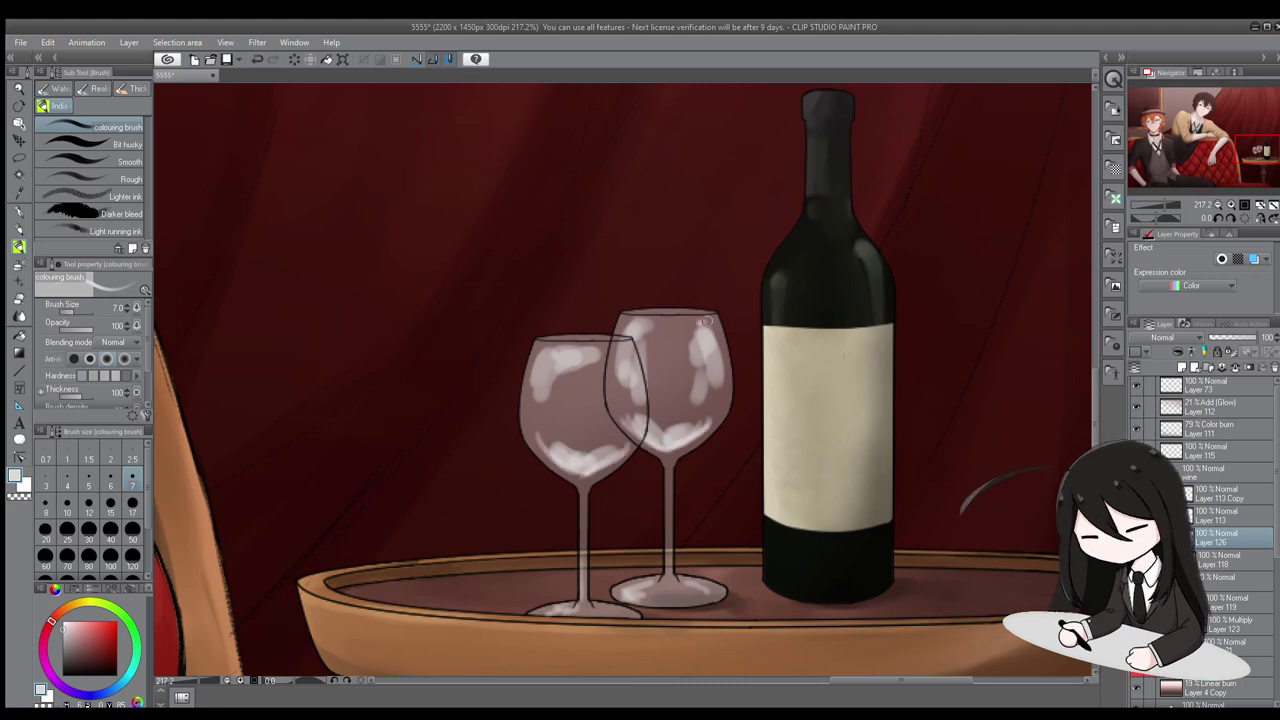
Soften the highlights on both wine glasses with Blend at size 17
scroll(543, 354, "up", 2)
key("j")
mouse_move(485, 415)
left_mouse_down()
mouse_move(608, 497)
mouse_move(543, 427)
mouse_move(548, 382)
mouse_move(598, 351)
mouse_move(637, 364)
mouse_move(612, 472)
left_mouse_up()
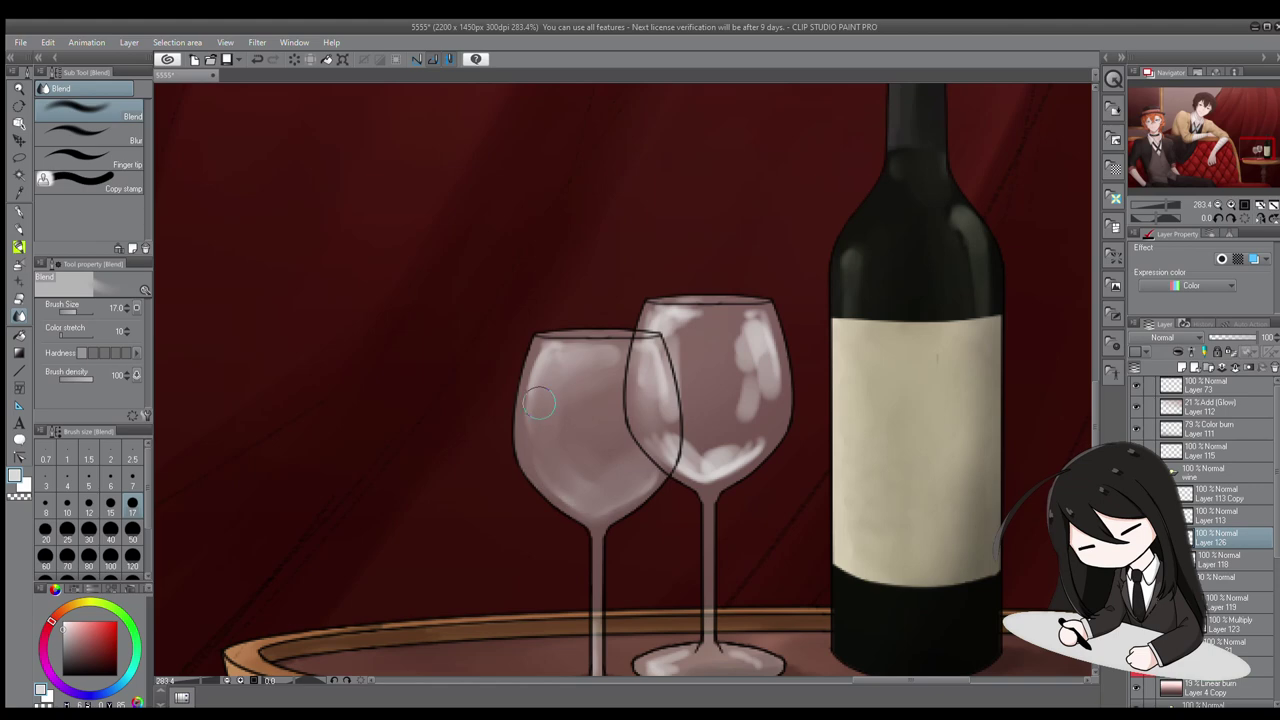
left_click_drag(538, 402, 493, 369)
mouse_move(630, 370)
left_mouse_down()
mouse_move(610, 275)
mouse_move(683, 292)
mouse_move(690, 410)
mouse_move(641, 332)
left_mouse_up()
scroll(588, 316, "down", 5)
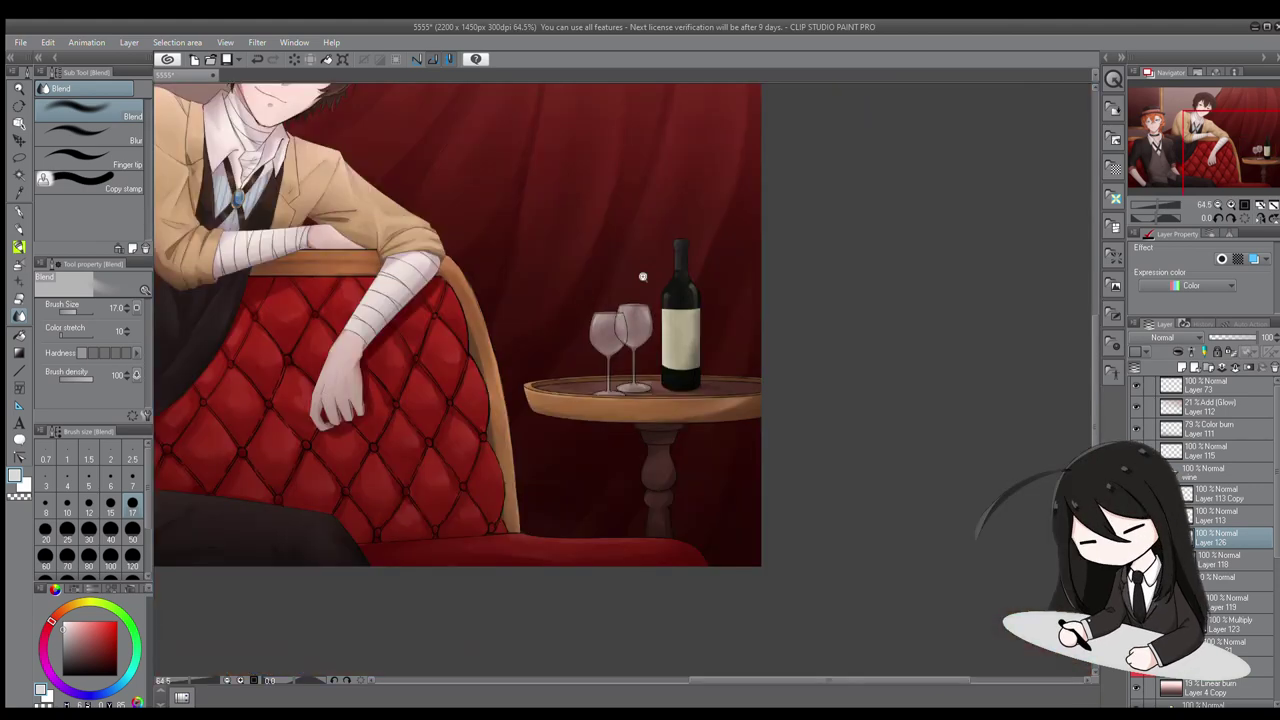
Paint muted dark reflections inside both glasses on Multiply Layer 127 with the colouring brush at size 7, and soften them with Blend at size 17
scroll(566, 494, "up", 6)
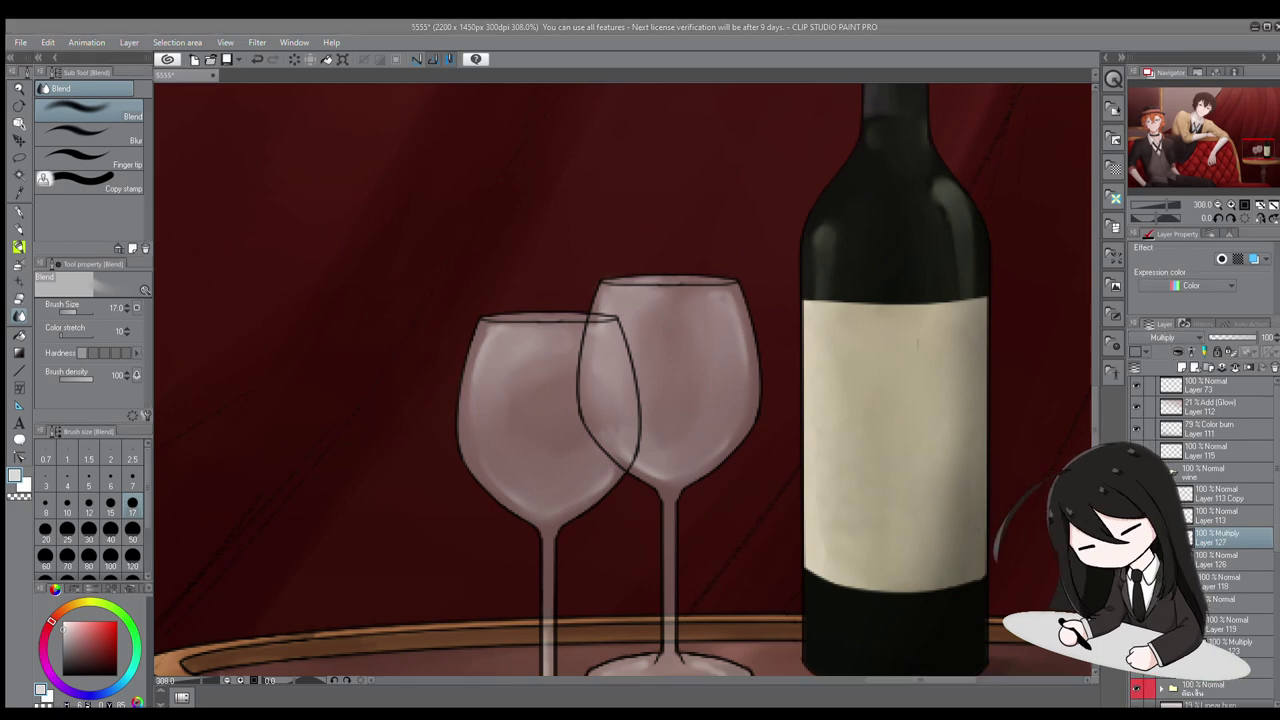
scroll(468, 510, "up", 3)
key("b")
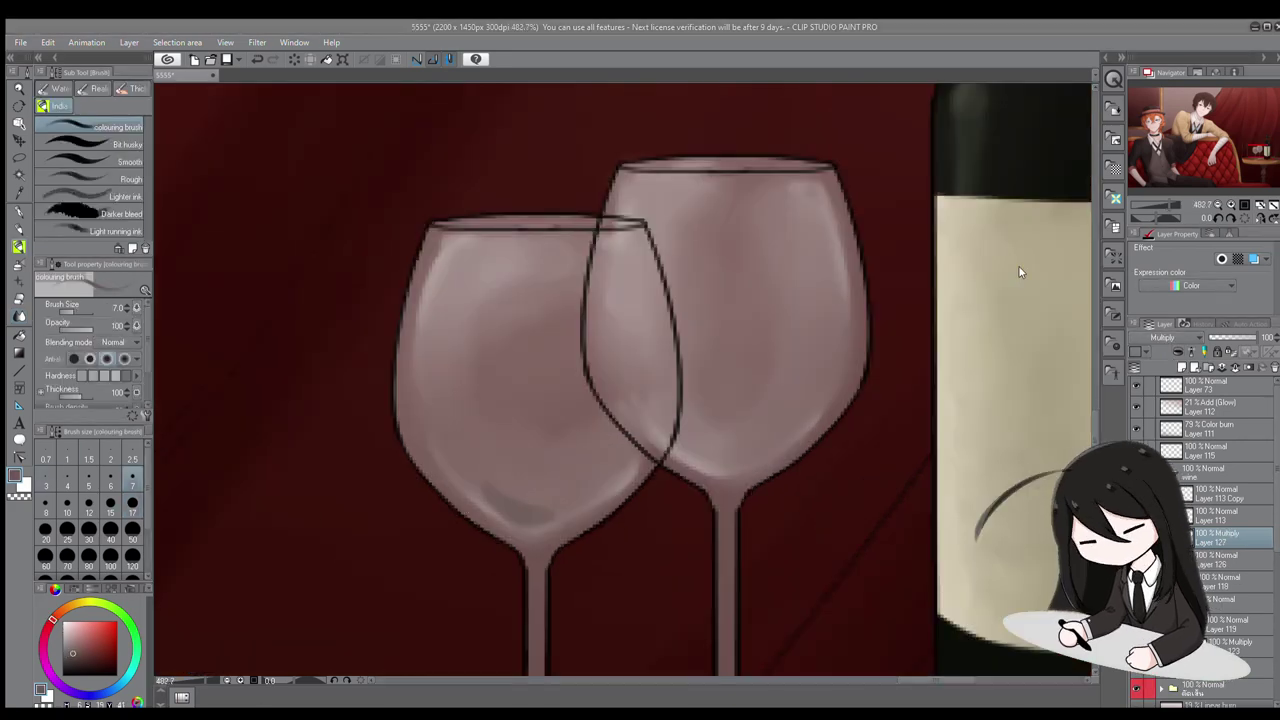
scroll(443, 345, "down", 3)
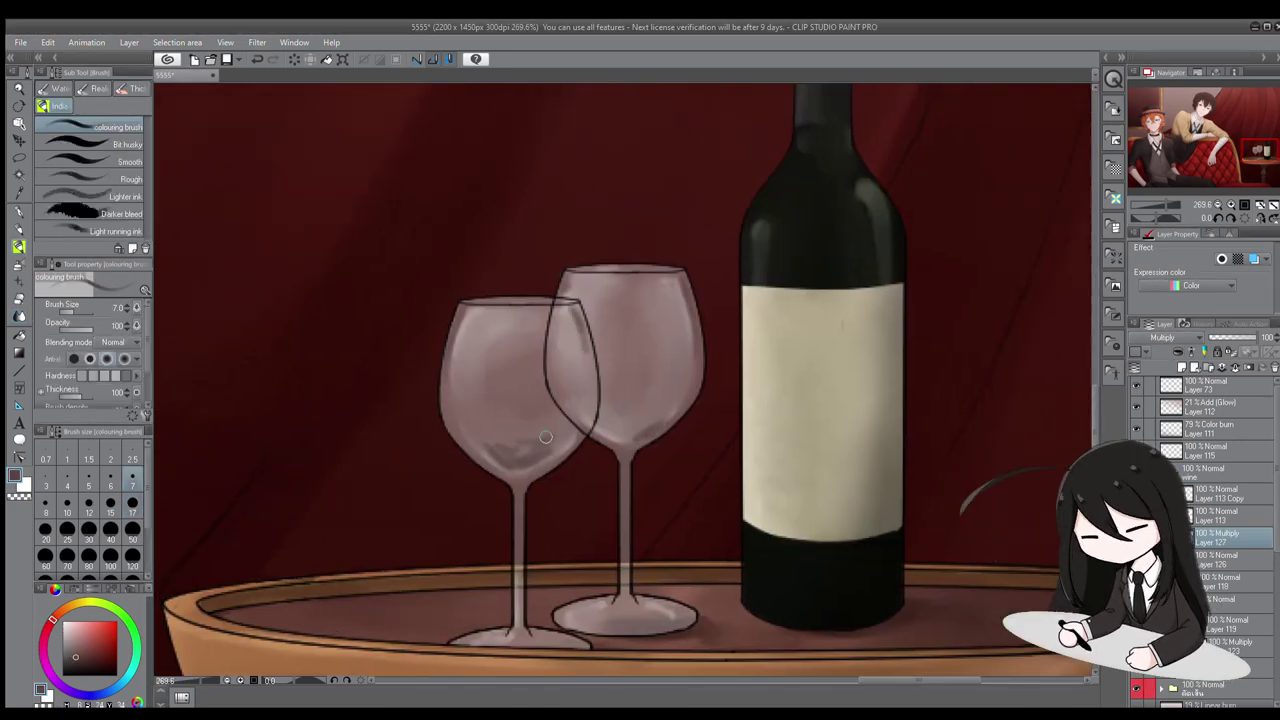
scroll(519, 445, "down", 1)
scroll(633, 448, "up", 1)
key("j")
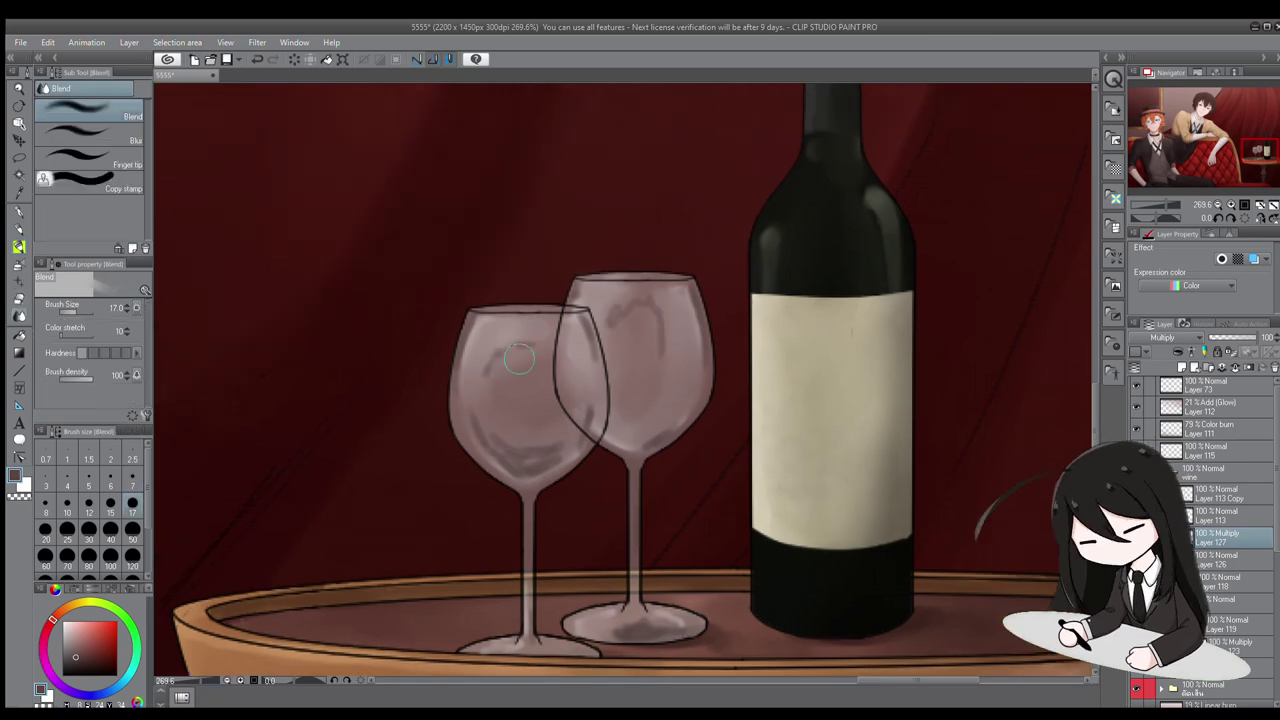
scroll(622, 604, "down", 3)
scroll(871, 437, "up", 2)
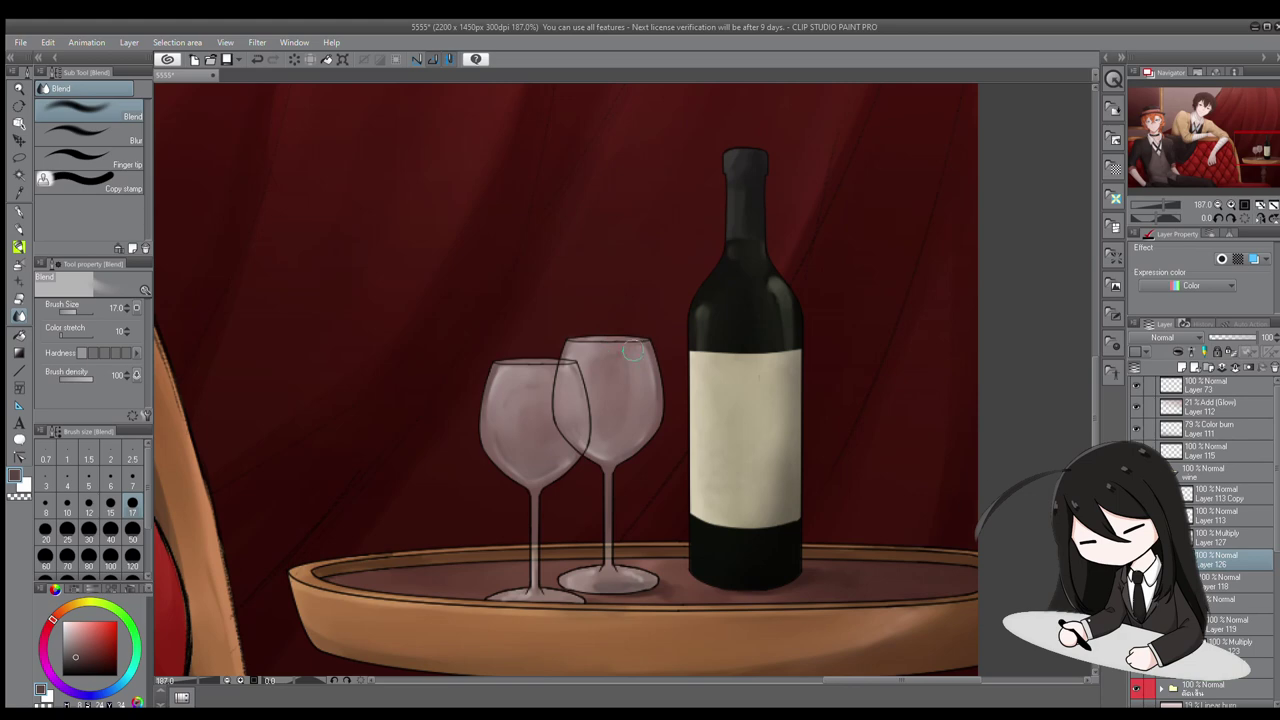
key("alt+]")
scroll(555, 400, "down", 3)
scroll(555, 400, "up", 2)
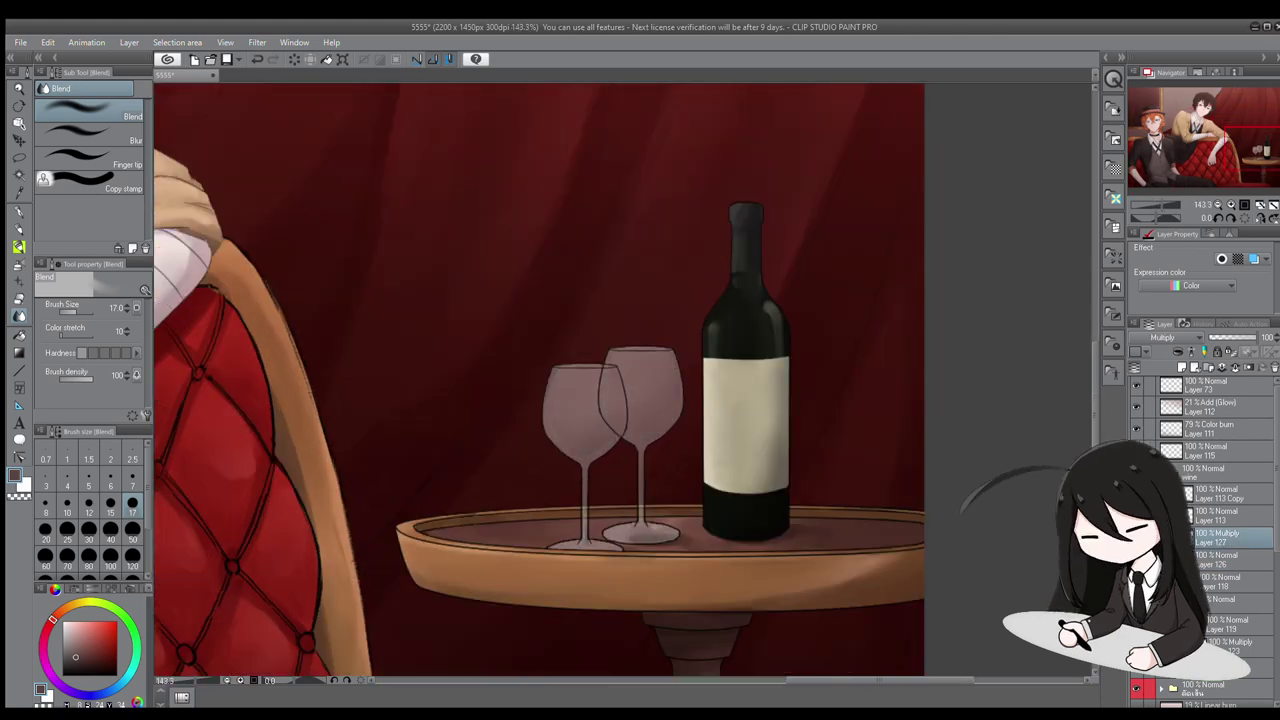
Darken the stems and feet of the wine glasses on new Layer 128 with the Soft airbrush at size 50
key("alt+[")
key("alt+[")
left_click(391, 340, "alt")
key("b")
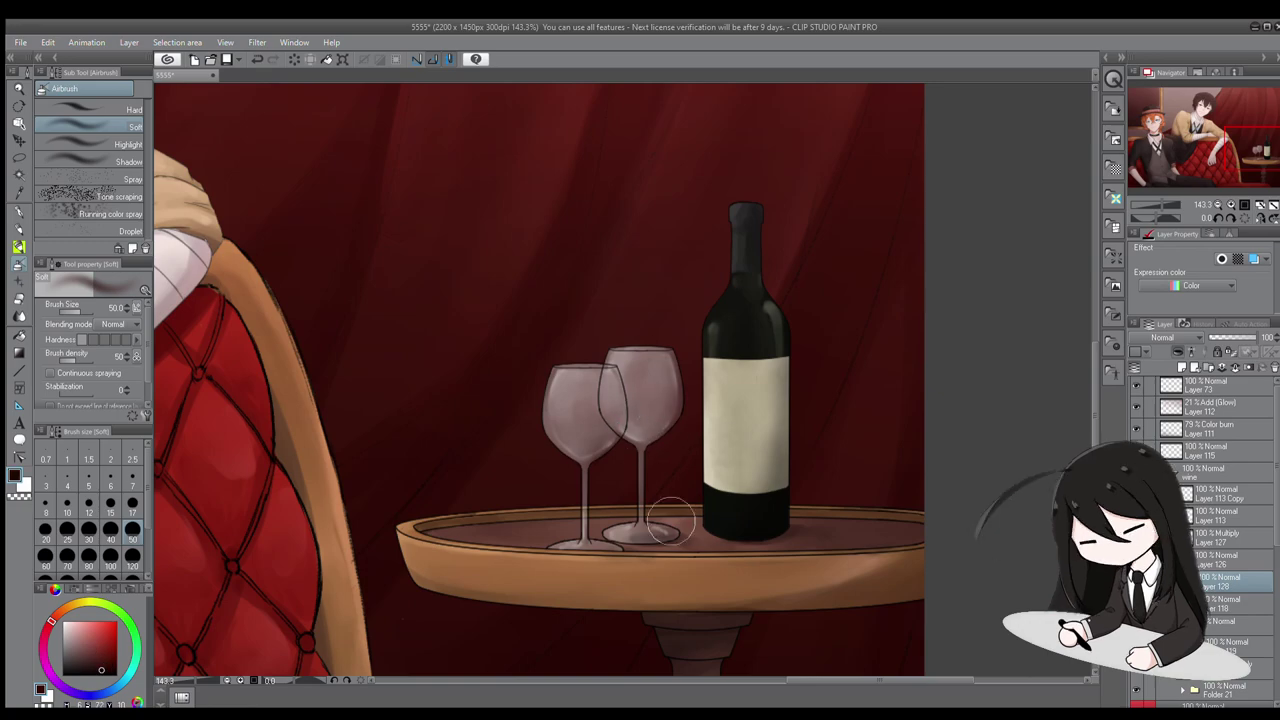
scroll(662, 476, "down", 3)
scroll(708, 330, "up", 3)
Add a soft dusty-pink glow over the glasses and bottle edge on new Screen Layer 129, using the Soft airbrush at size 50
key("ctrl+shift+n")
left_click_drag(400, 150, 445, 230)
scroll(420, 450, "up", 2)
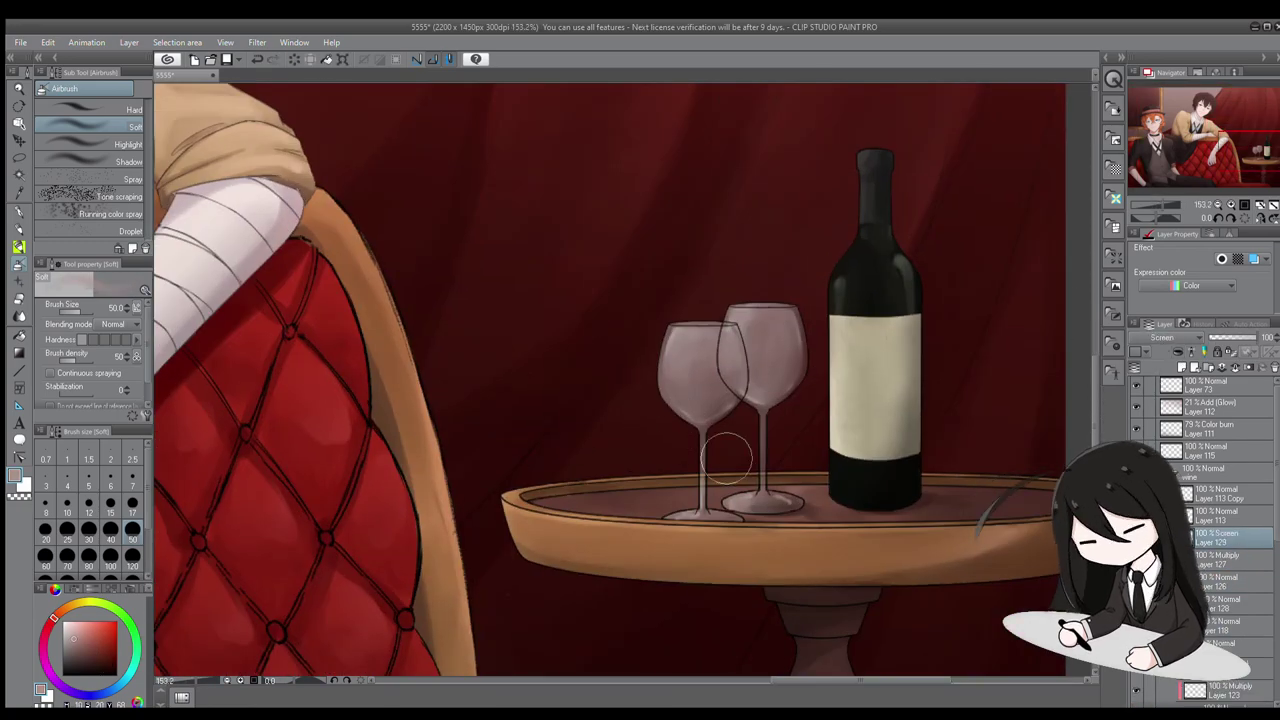
left_click_drag(678, 368, 618, 478)
scroll(810, 298, "down", 2)
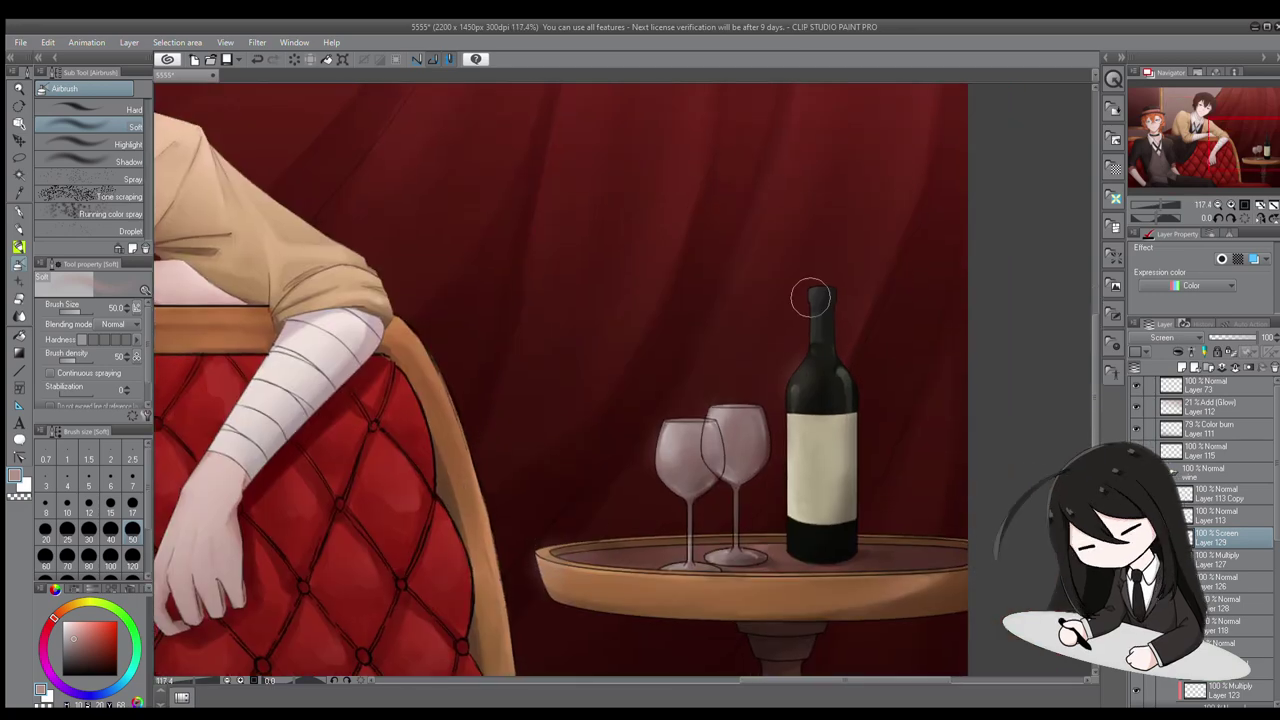
left_click_drag(810, 298, 736, 298)
scroll(771, 523, "down", 3)
scroll(729, 249, "up", 3)
scroll(495, 260, "down", 3)
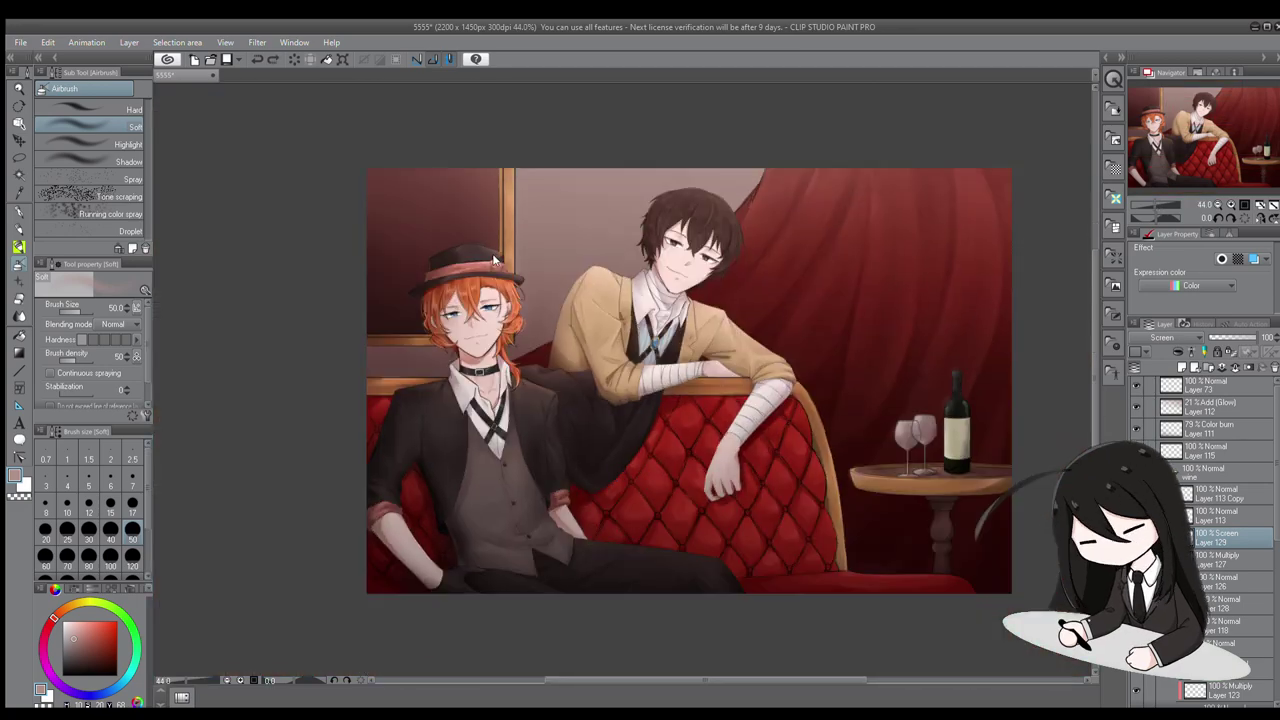
scroll(495, 260, "up", 2)
scroll(495, 260, "down", 1)
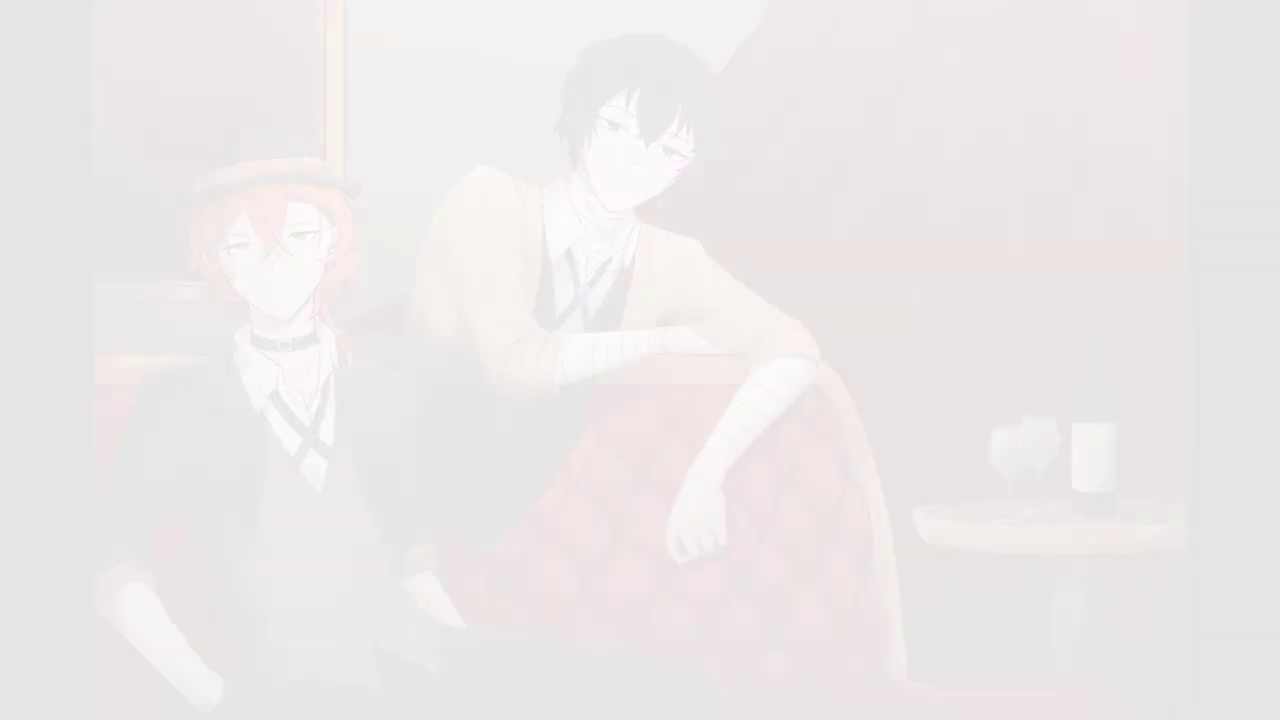